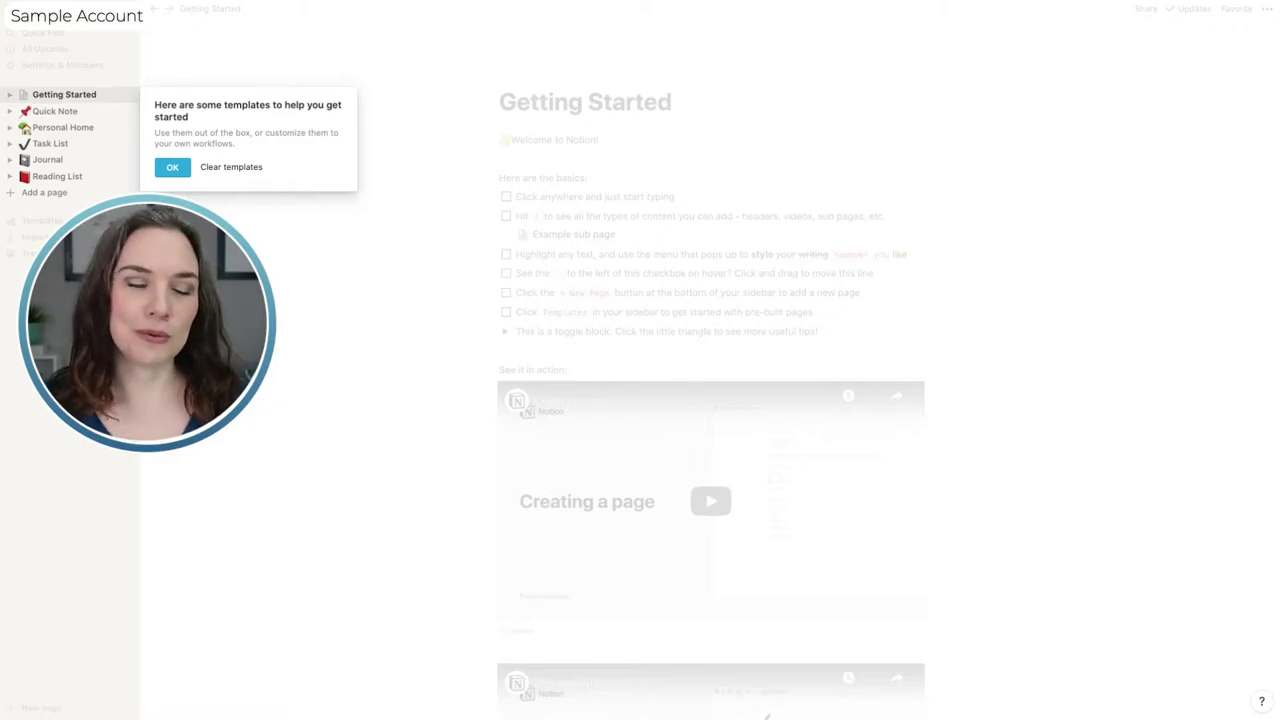
# Keep the starter templates and add a new page titled IDEAS.
pyautogui.click(172, 167)
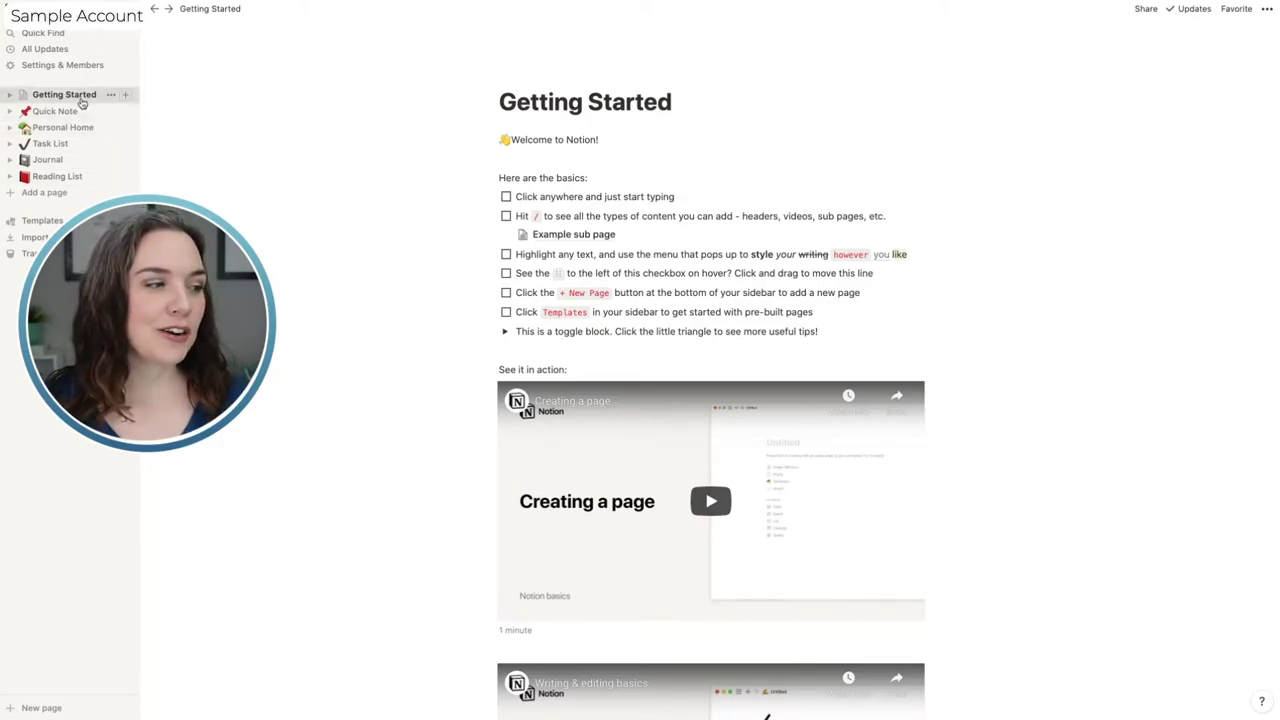
pyautogui.click(44, 192)
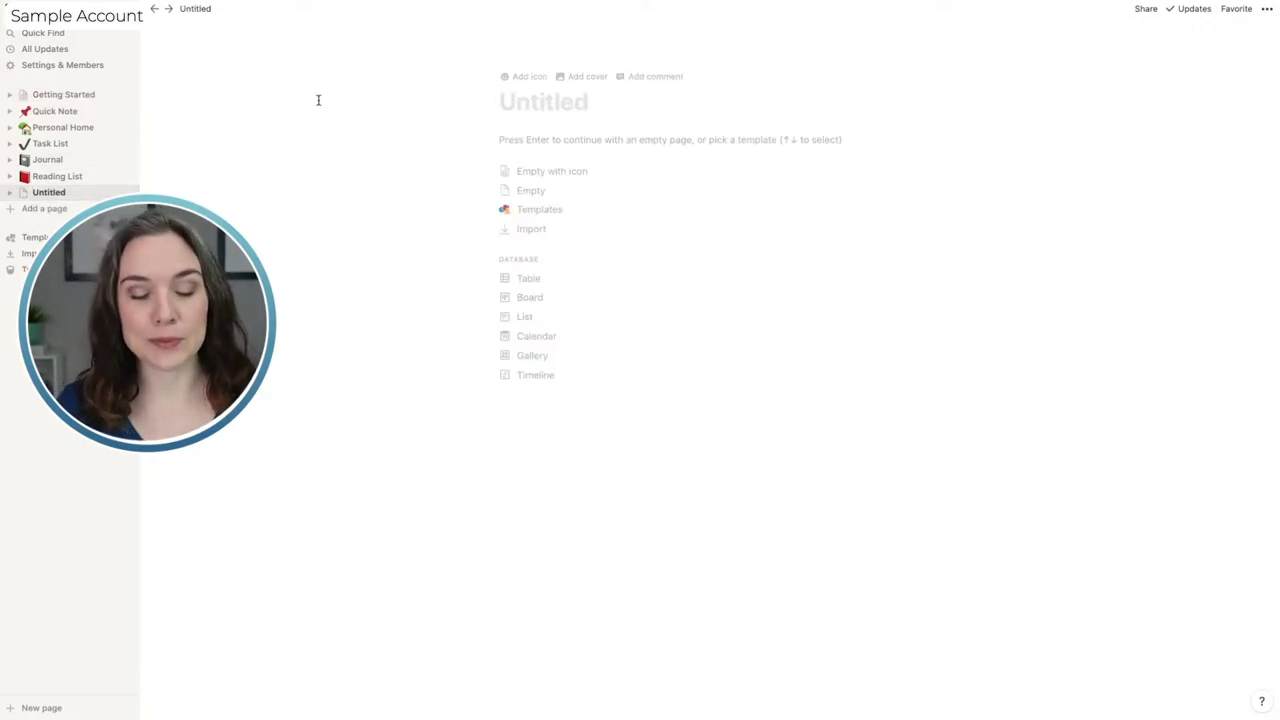
pyautogui.write('IDEAS')
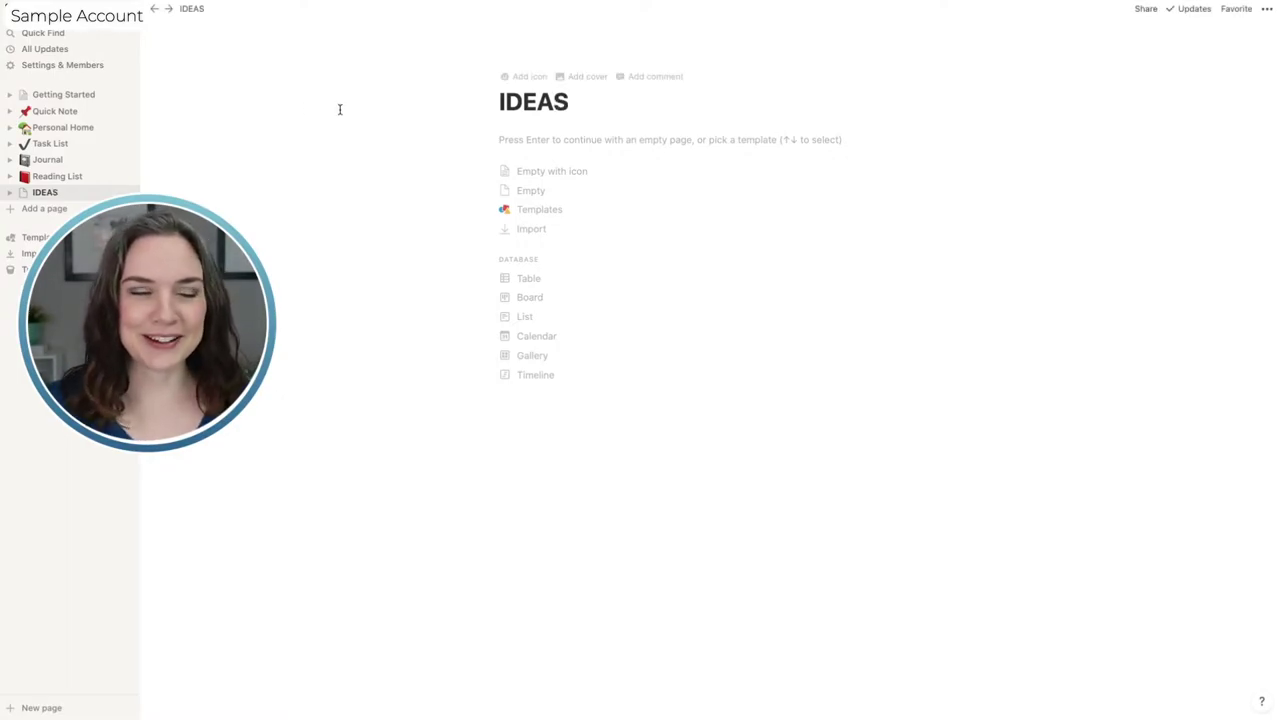
# Start the empty IDEAS page body with the separate lines Home project, Meal Planning and Workouts.
pyautogui.click(517, 145)
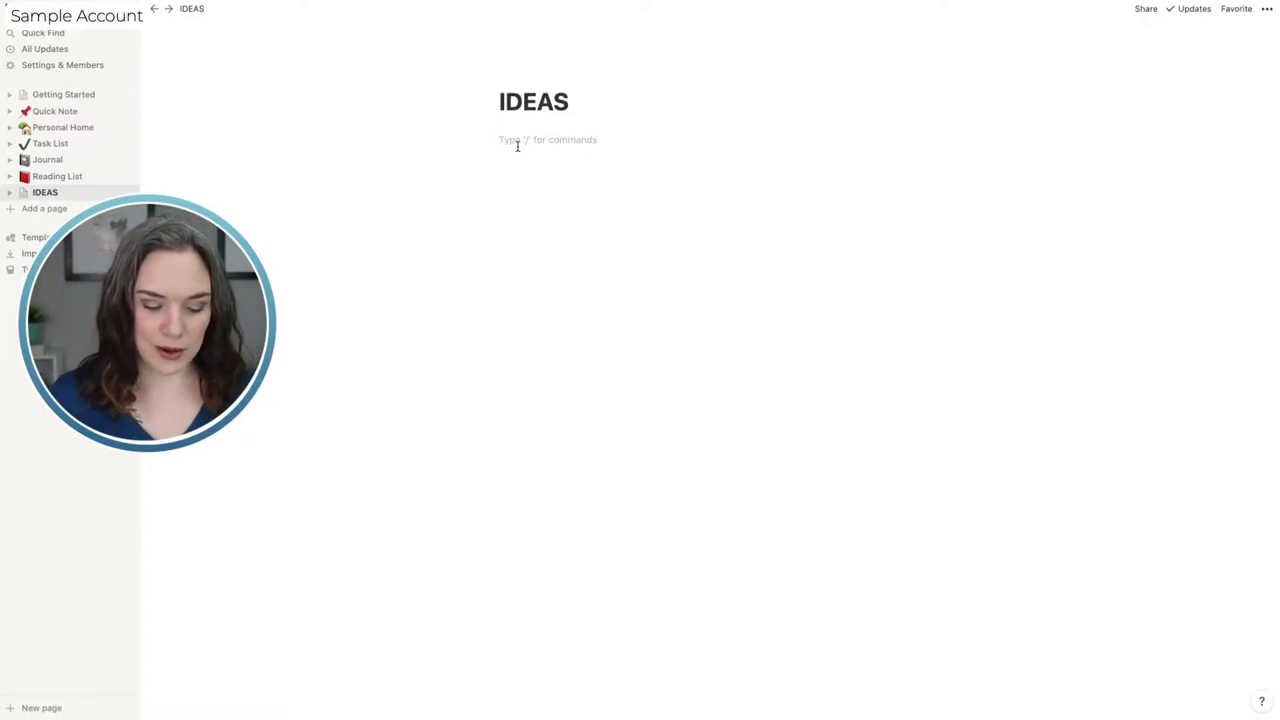
pyautogui.write('Home project')
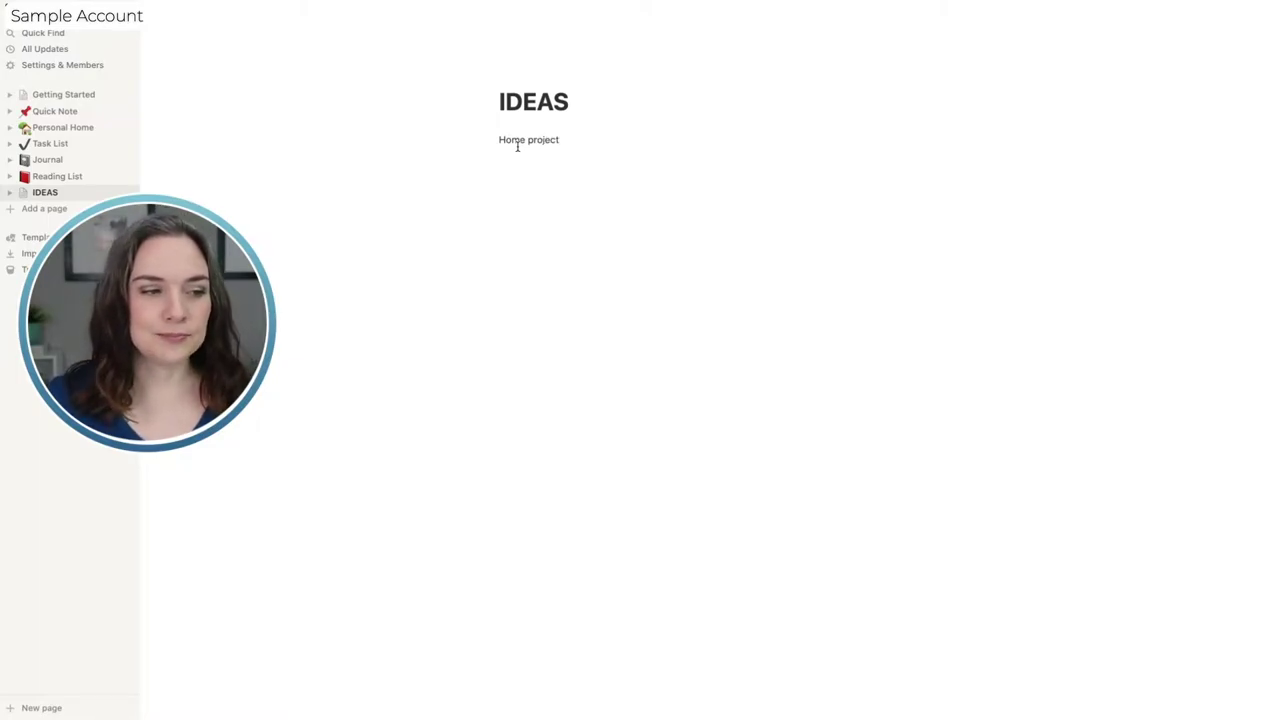
pyautogui.press('Return')
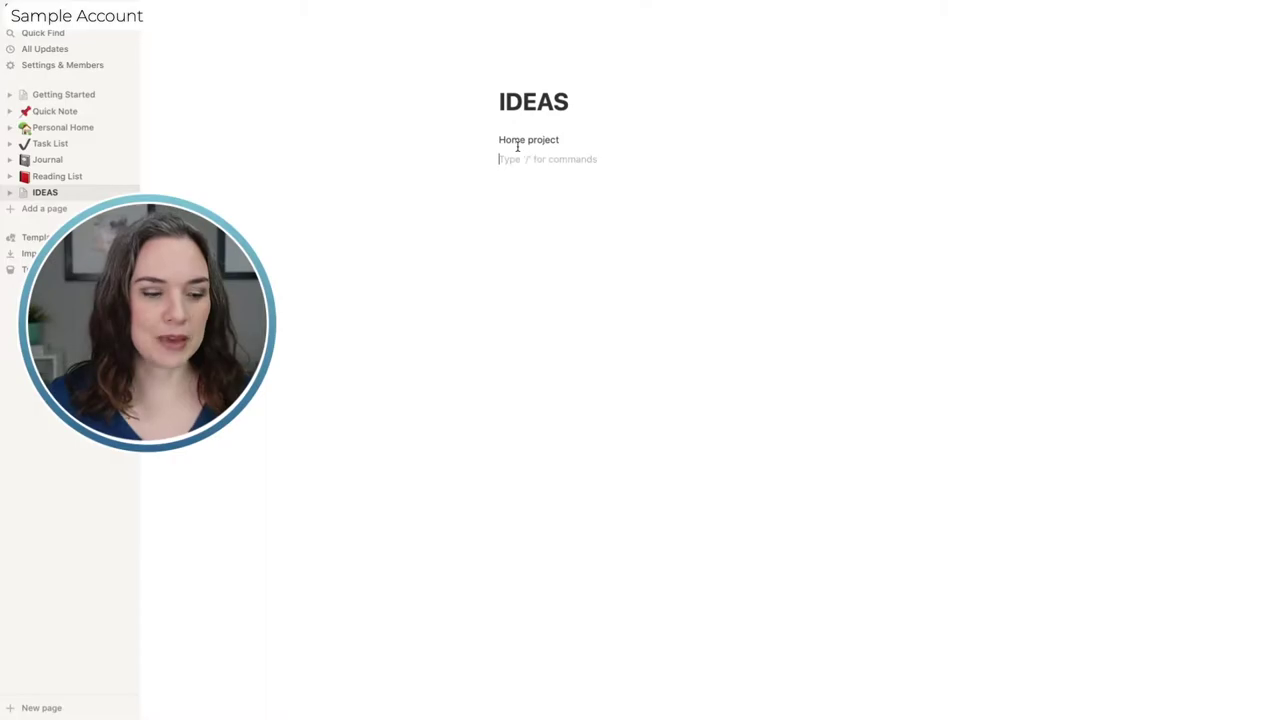
pyautogui.write('M')
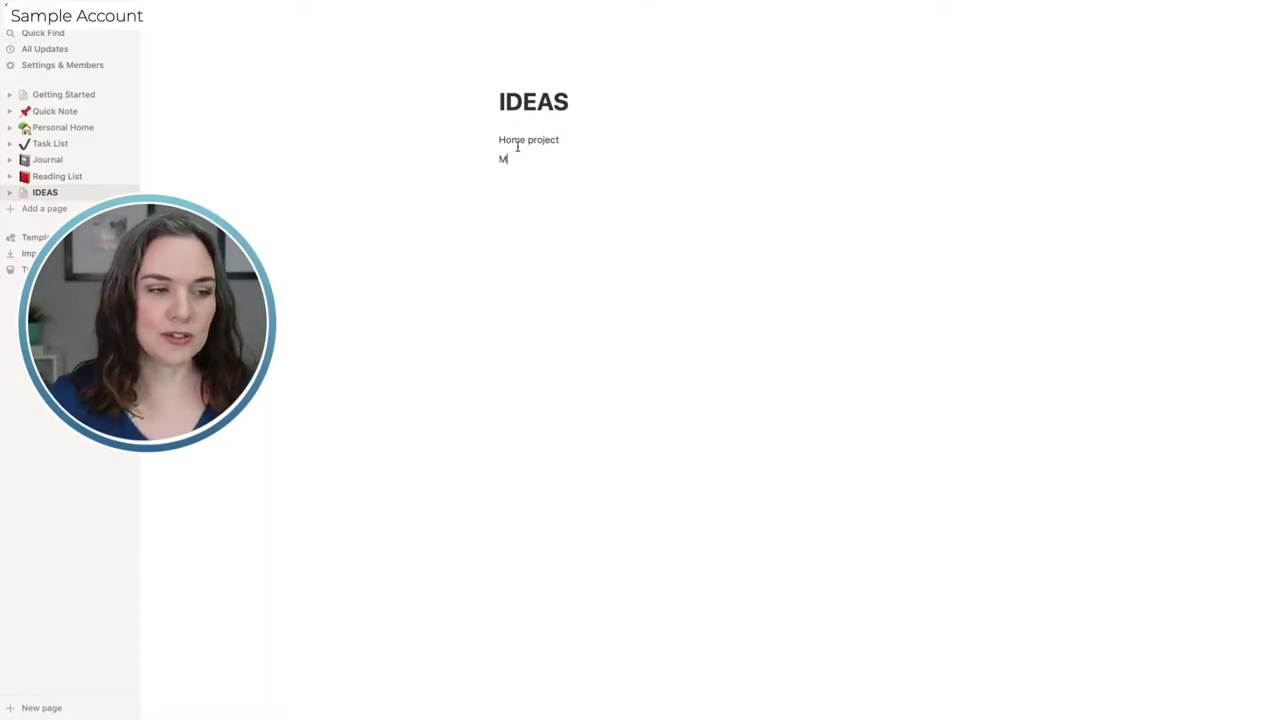
pyautogui.write('eal Planning')
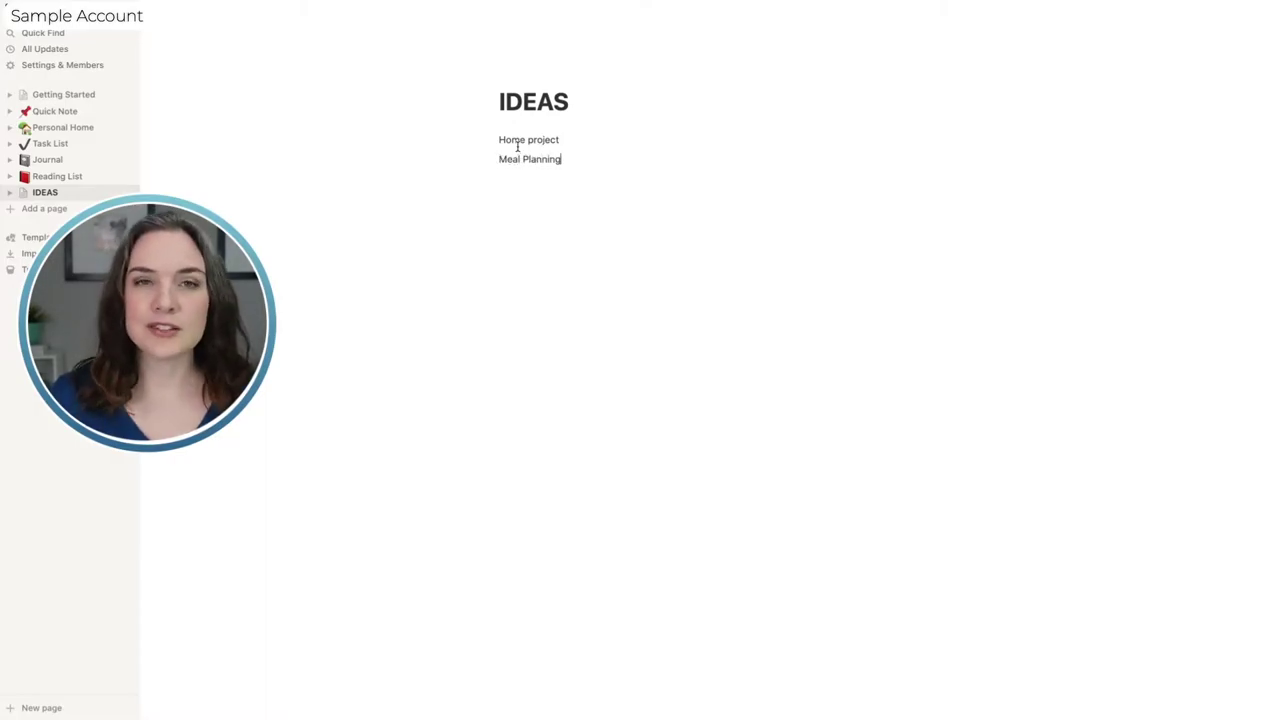
pyautogui.press('Return')
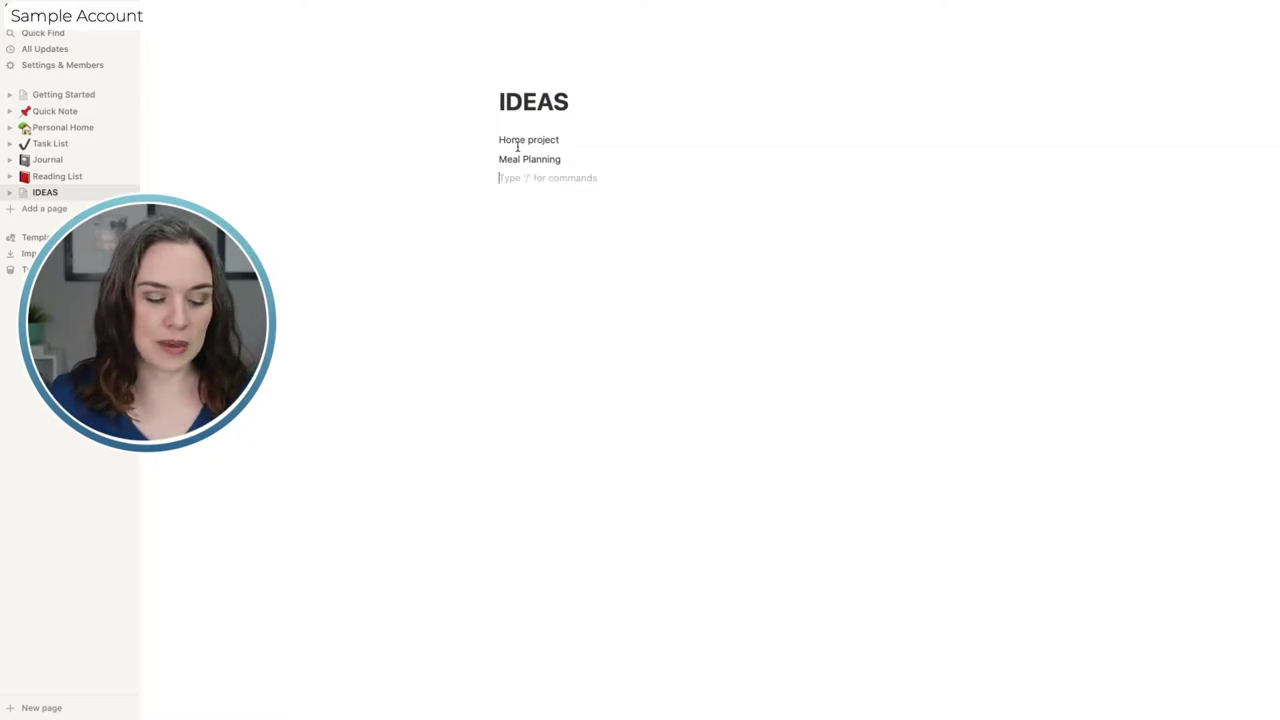
pyautogui.write('Worko')
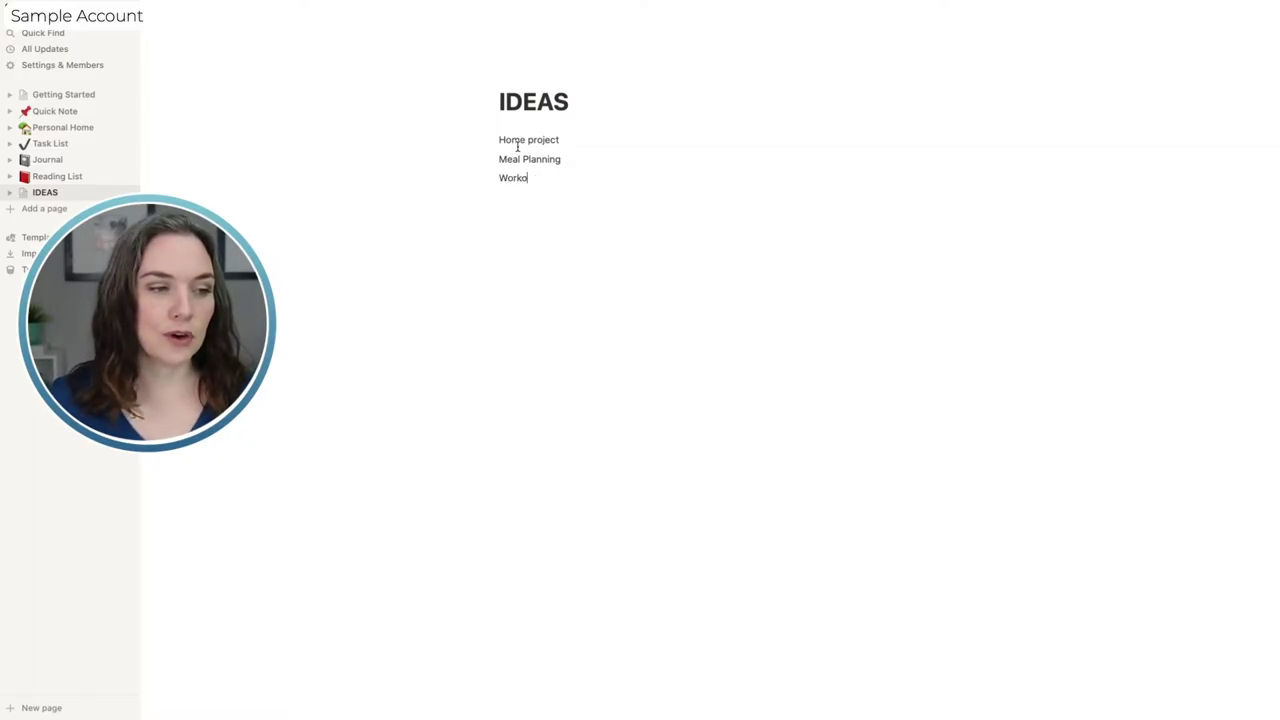
pyautogui.write('uts')
pyautogui.press('Return')
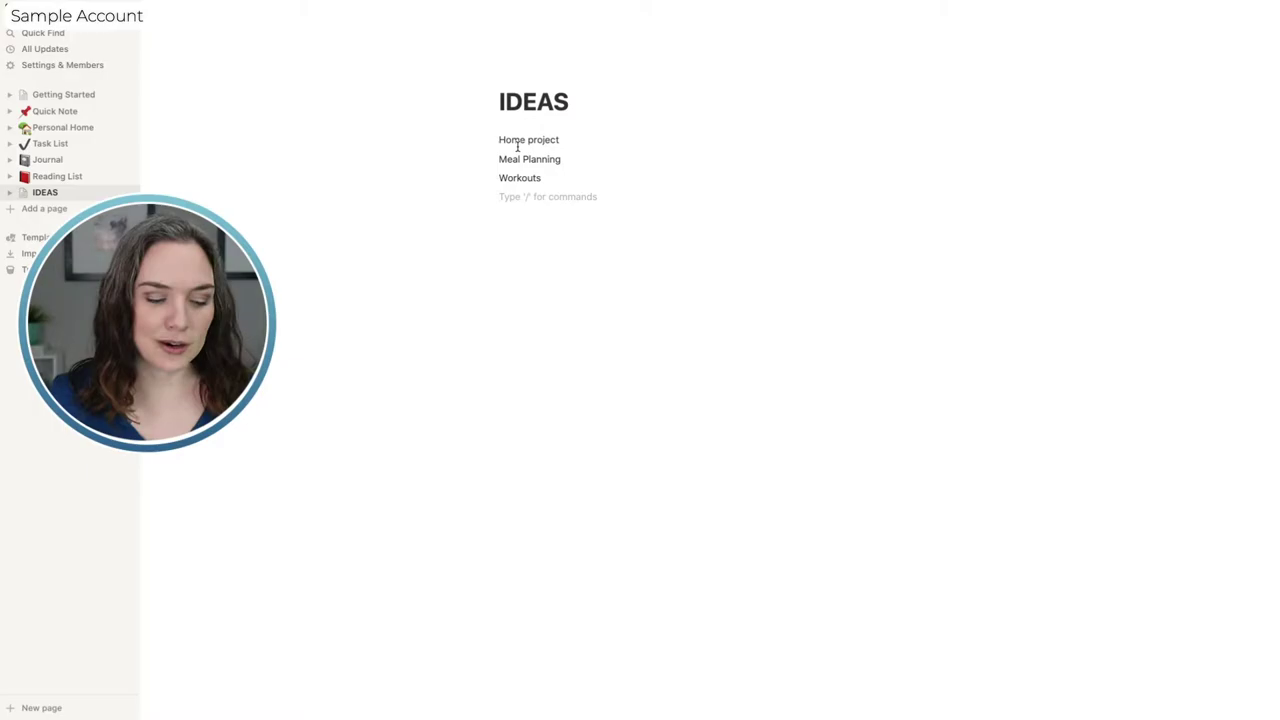
# Add the lines Goals & Milestones, Content Calendar and Online Courses below Workouts.
pyautogui.write('Goals')
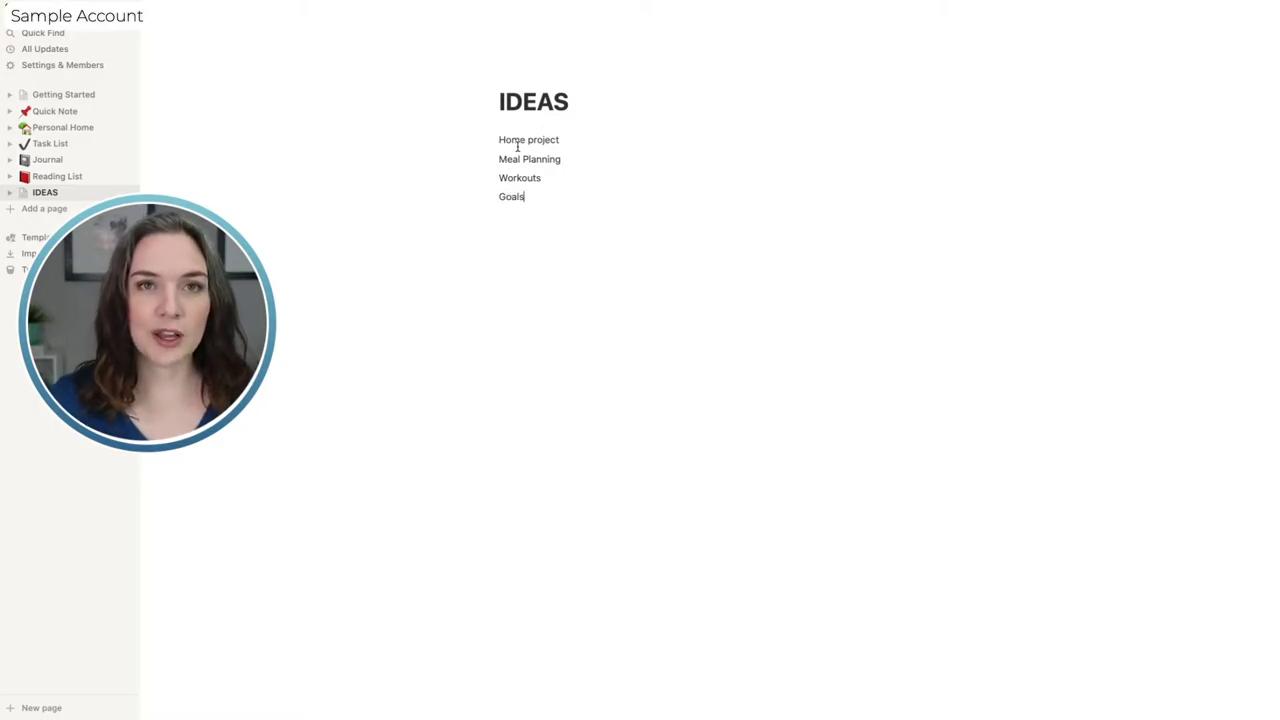
pyautogui.write(' *')
pyautogui.press('BackSpace')
pyautogui.write('& Milestones')
pyautogui.press('Return')
pyautogui.write('Conten')
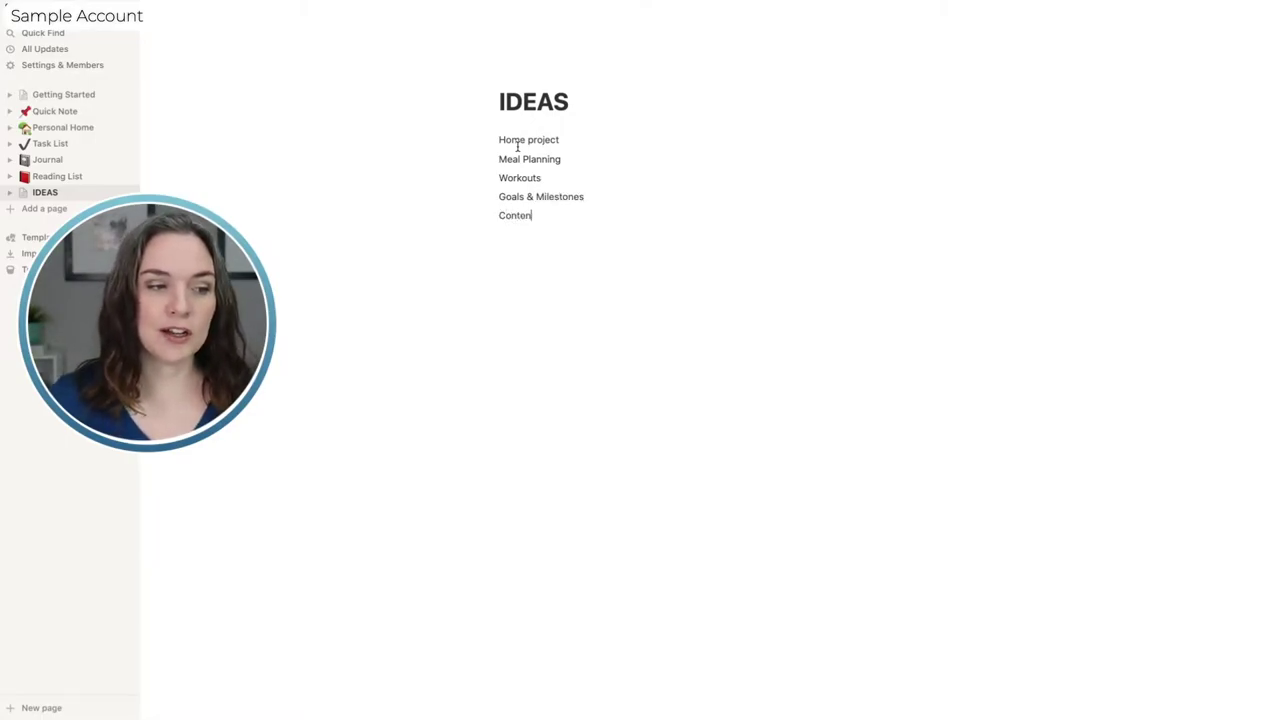
pyautogui.write('t Cland')
pyautogui.press('BackSpace')
pyautogui.press('BackSpace')
pyautogui.press('BackSpace')
pyautogui.press('BackSpace')
pyautogui.write('alendar')
pyautogui.press('Return')
pyautogui.write('Online Cour')
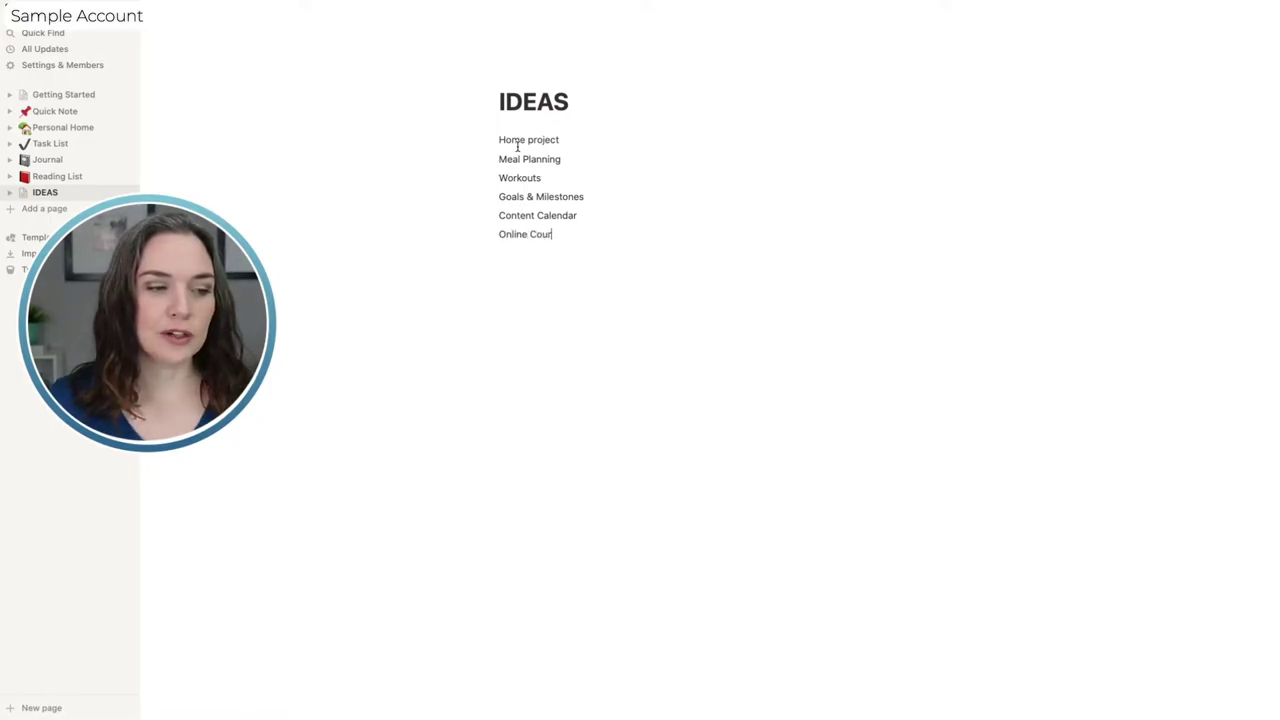
pyautogui.write('se')
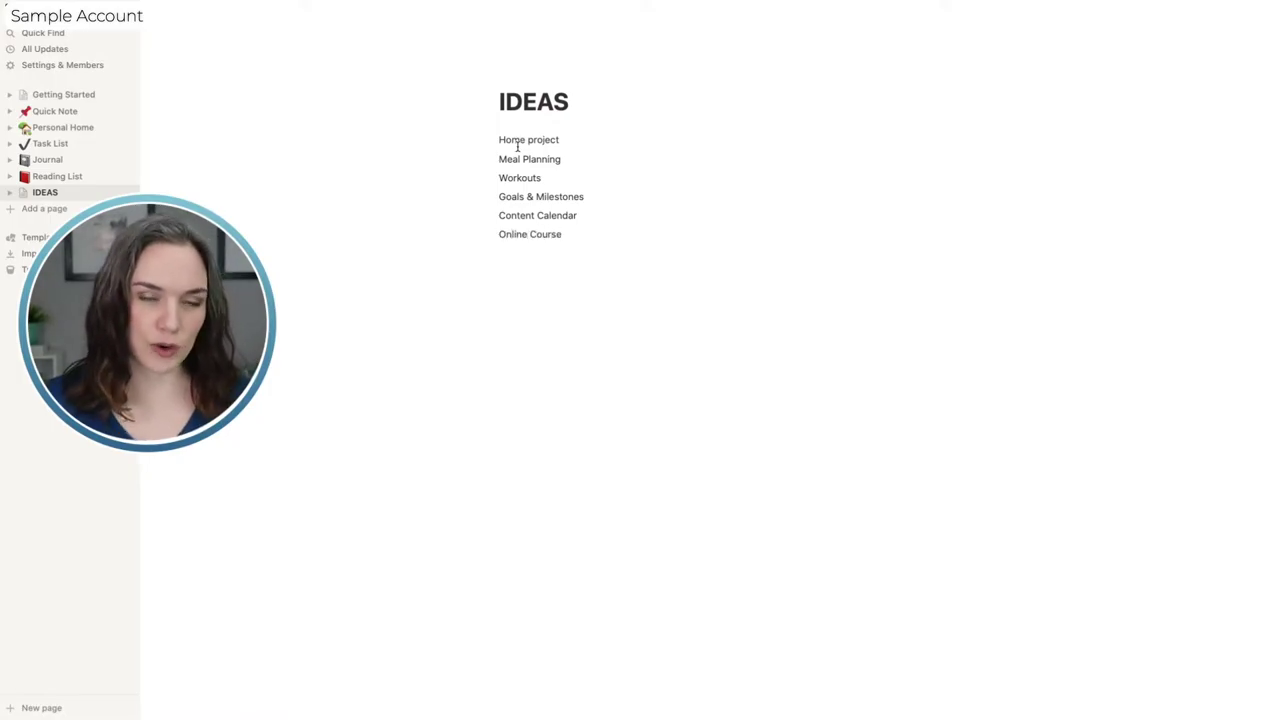
pyautogui.write('s')
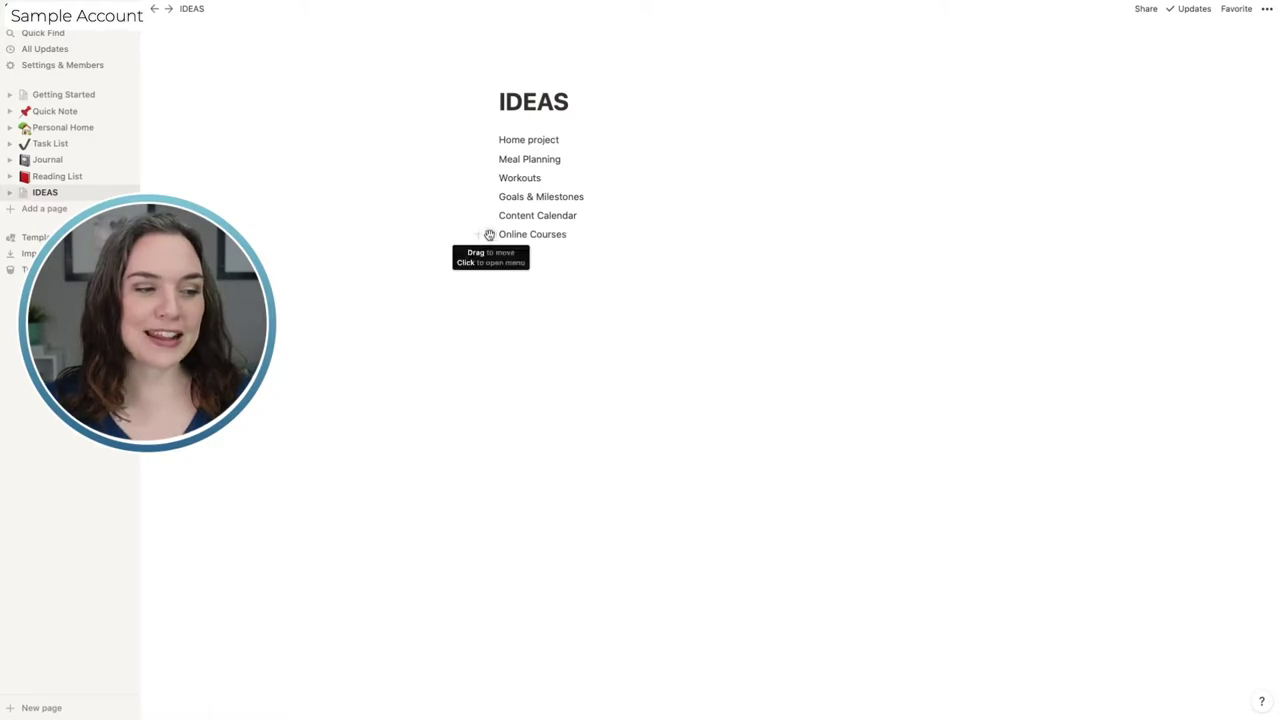
# Turn the Online Courses line into a to-do list item.
pyautogui.click(489, 234)
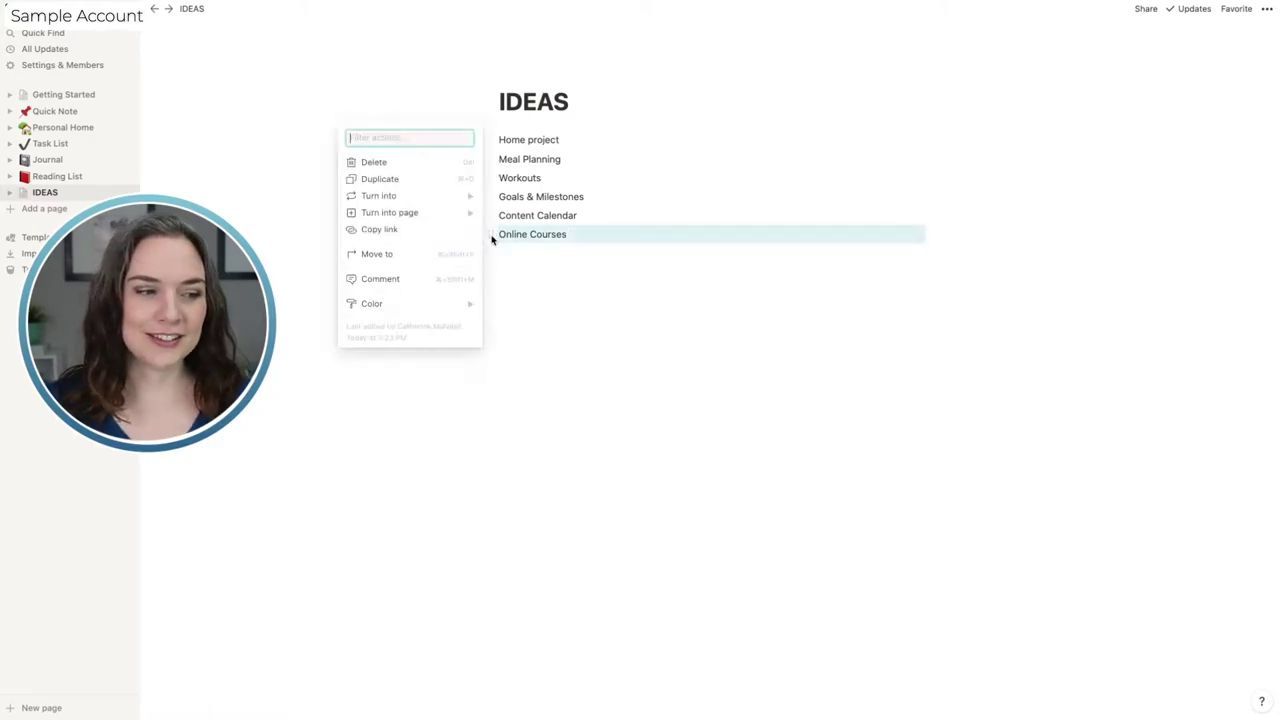
pyautogui.moveTo(469, 199)
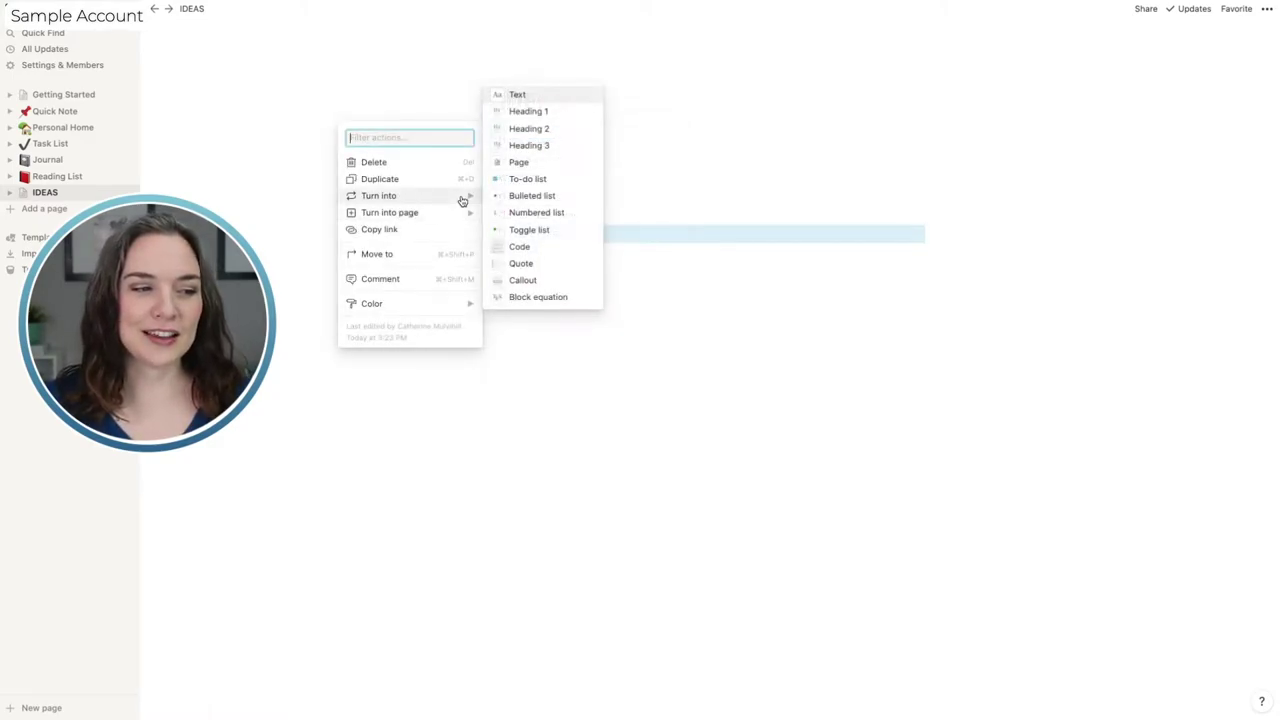
pyautogui.click(500, 179)
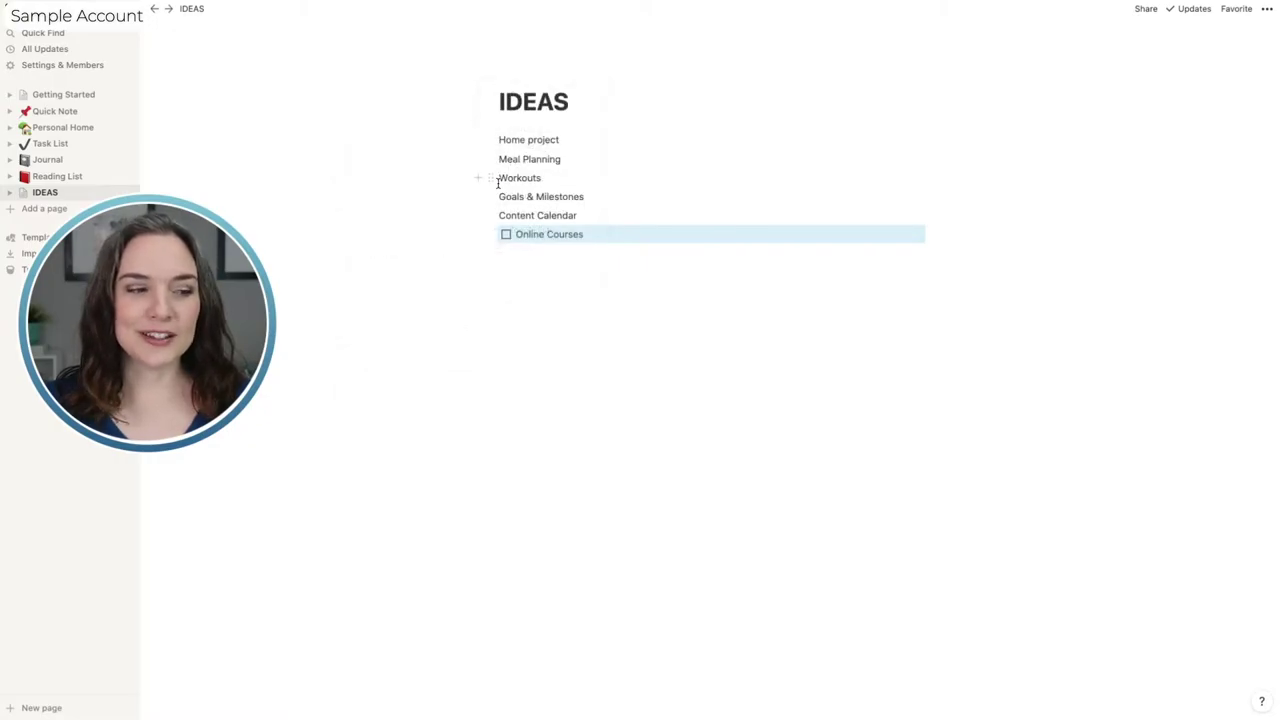
# Convert the five lines from Home project through Content Calendar into to-do list items together.
pyautogui.moveTo(446, 138); pyautogui.dragTo(549, 207)
pyautogui.rightClick(540, 194)
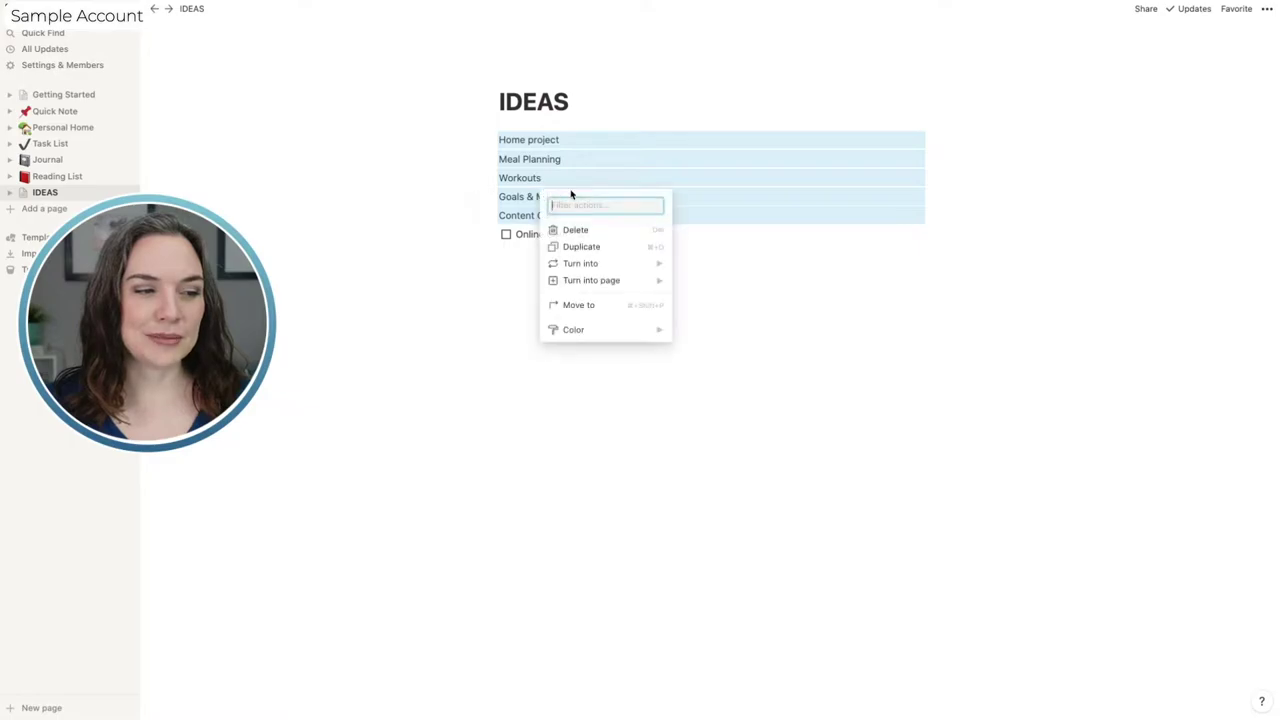
pyautogui.moveTo(612, 263)
pyautogui.click(706, 247)
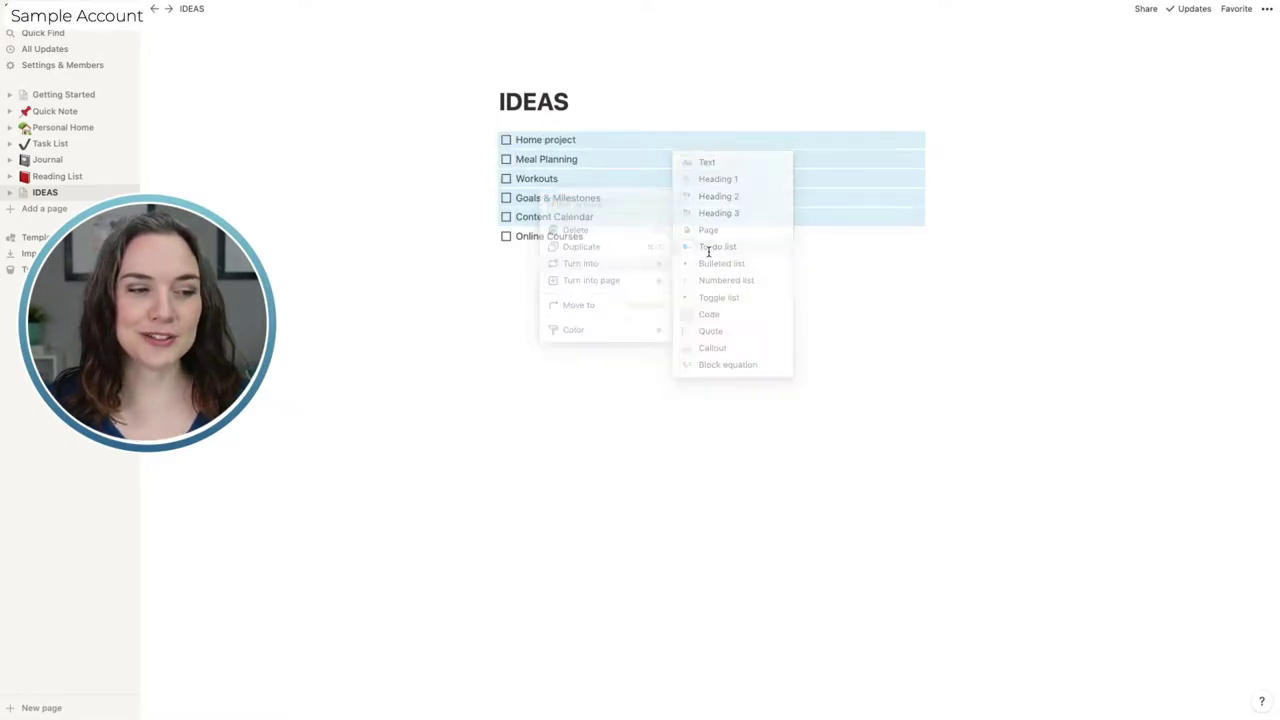
pyautogui.click(688, 324)
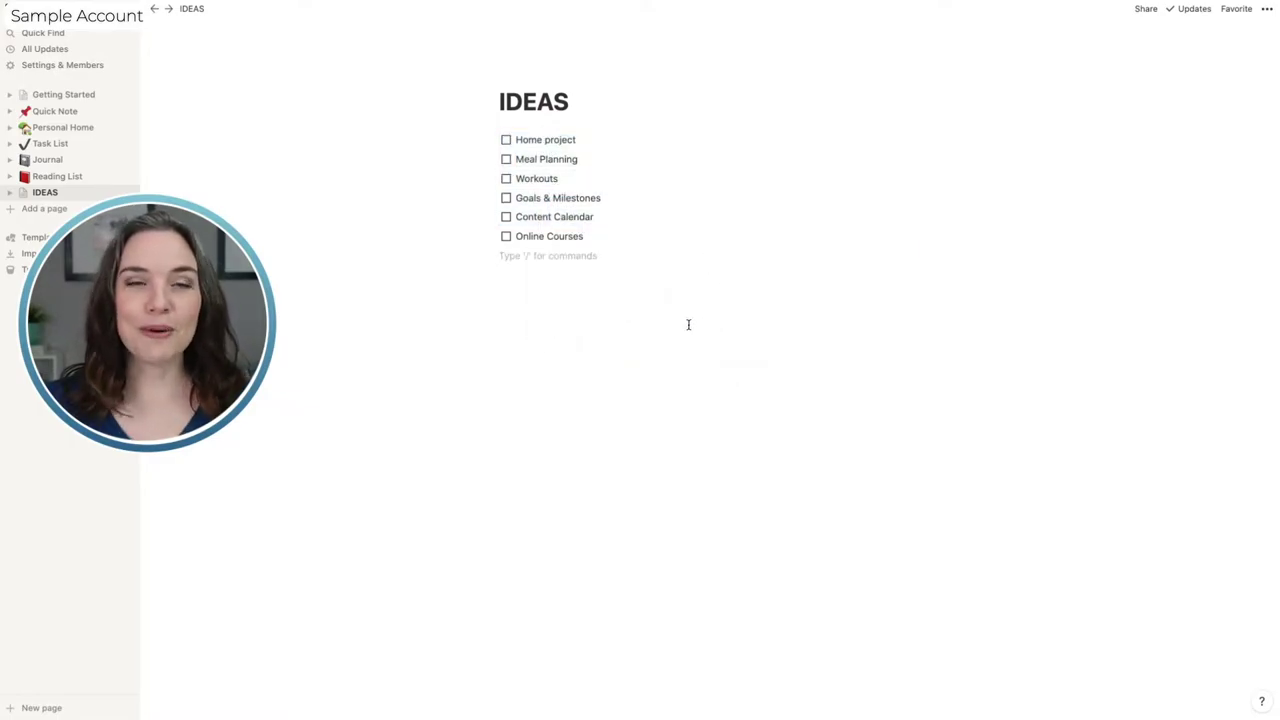
# Mark the Home project to-do as done and clear its check mark again.
pyautogui.click(506, 141)
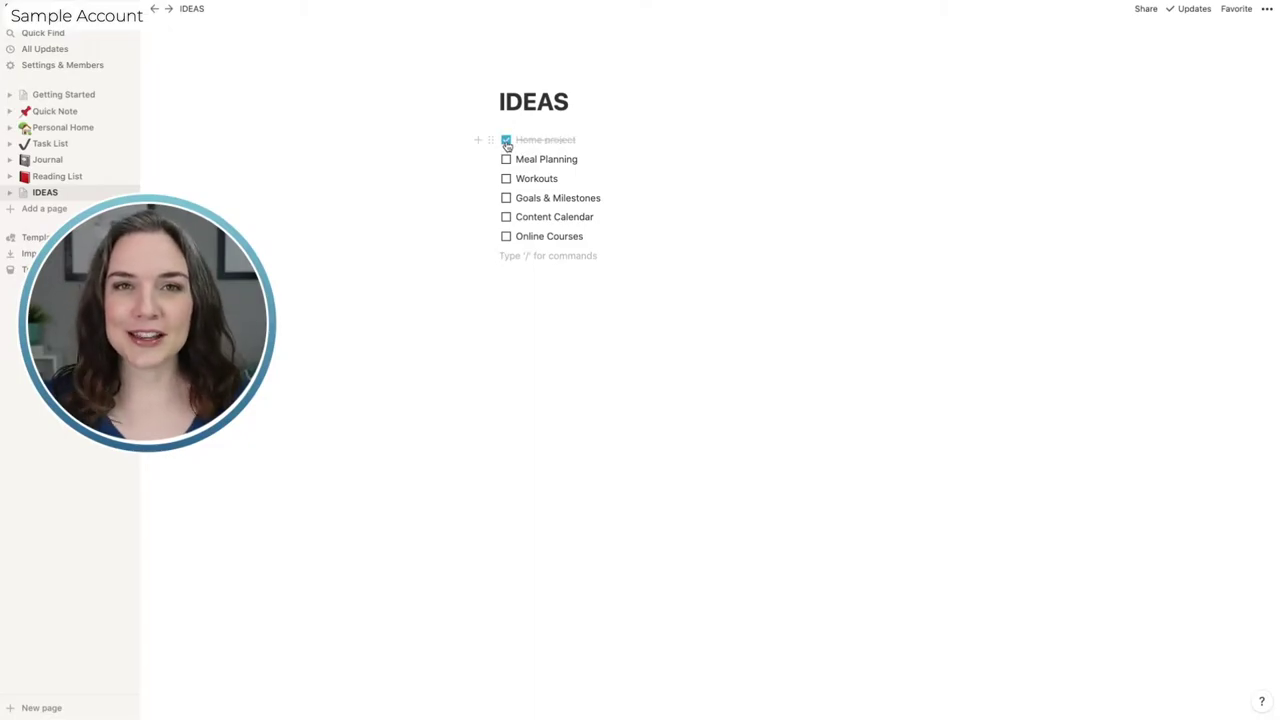
pyautogui.click(506, 141)
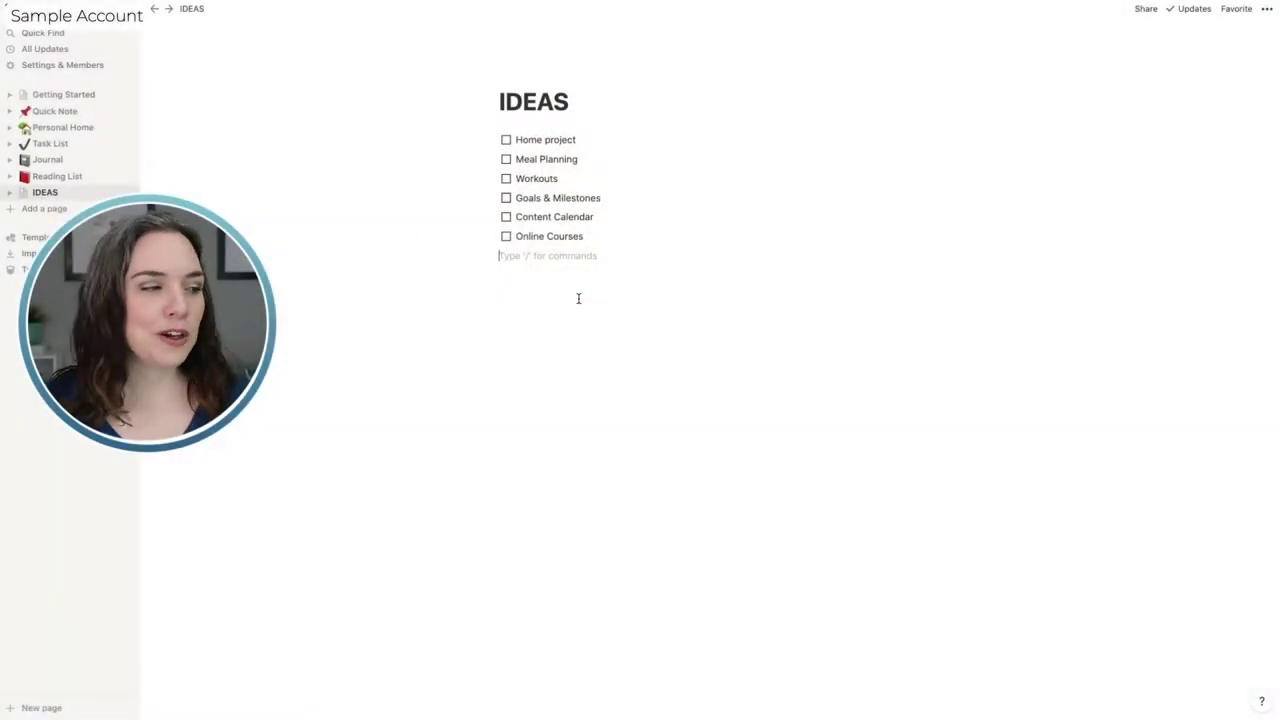
# Open the Getting Started page and try checking and unchecking its first basics item.
pyautogui.click(48, 96)
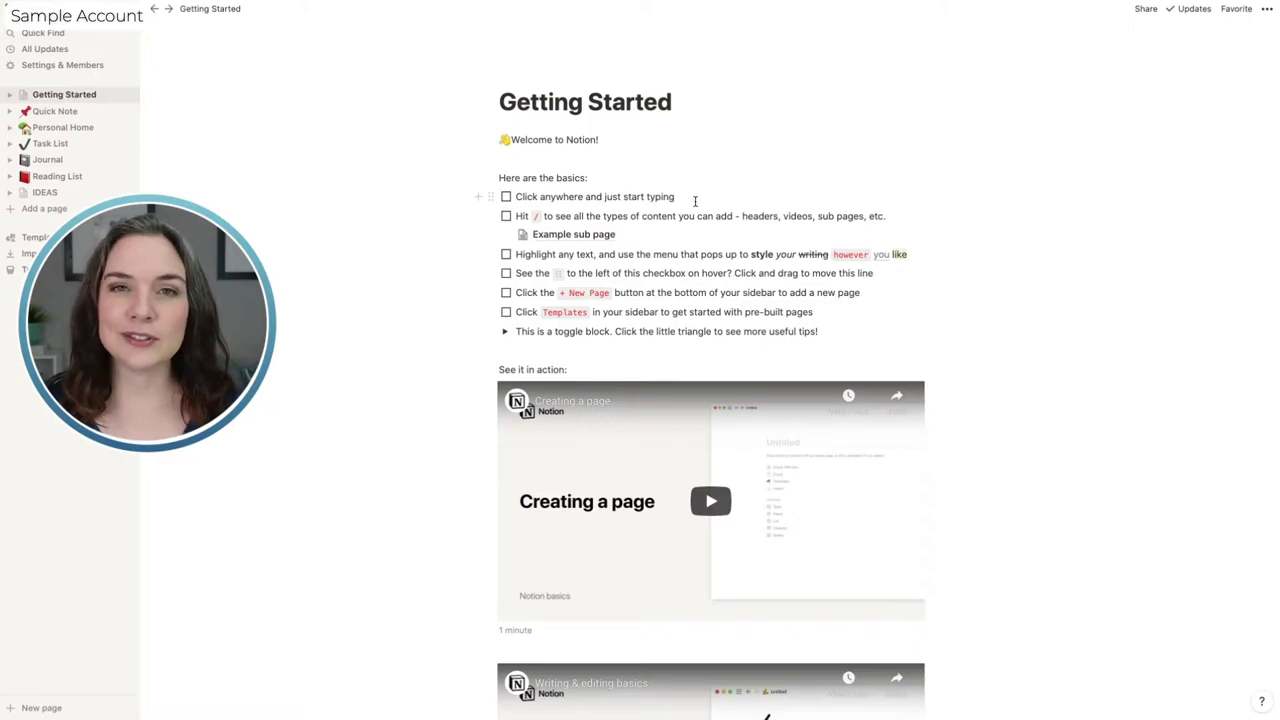
pyautogui.click(506, 197)
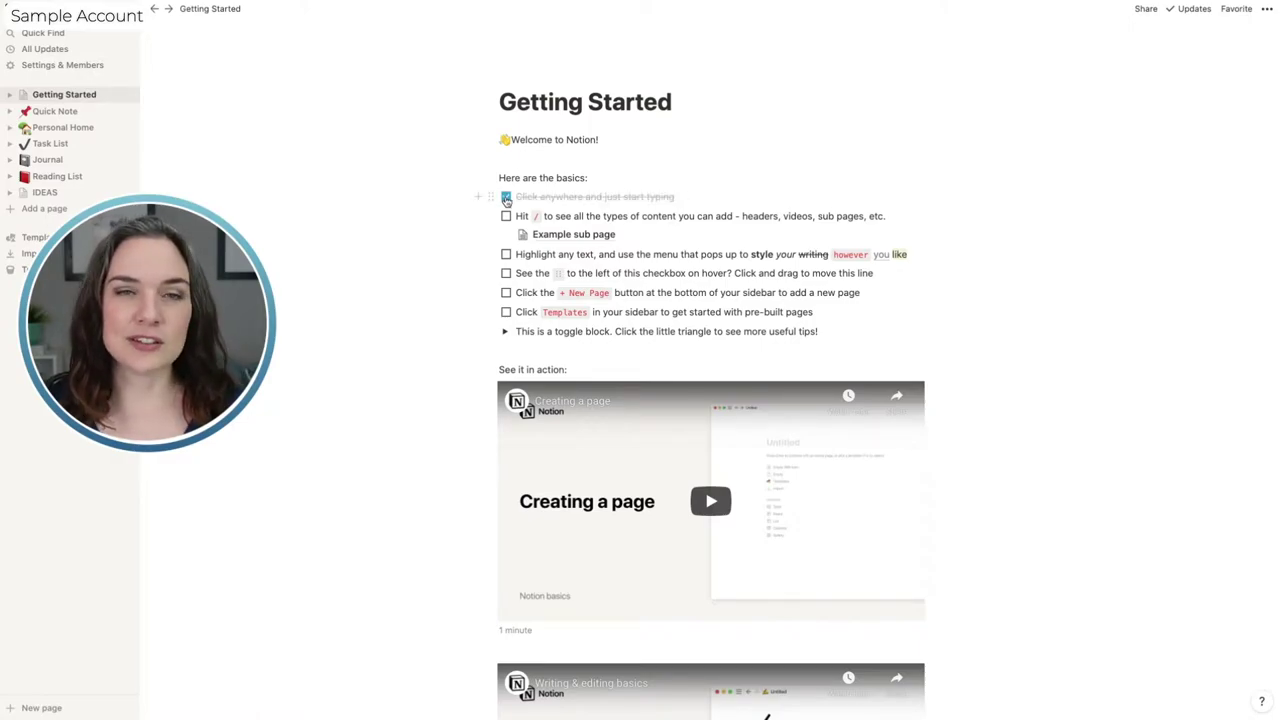
pyautogui.click(506, 197)
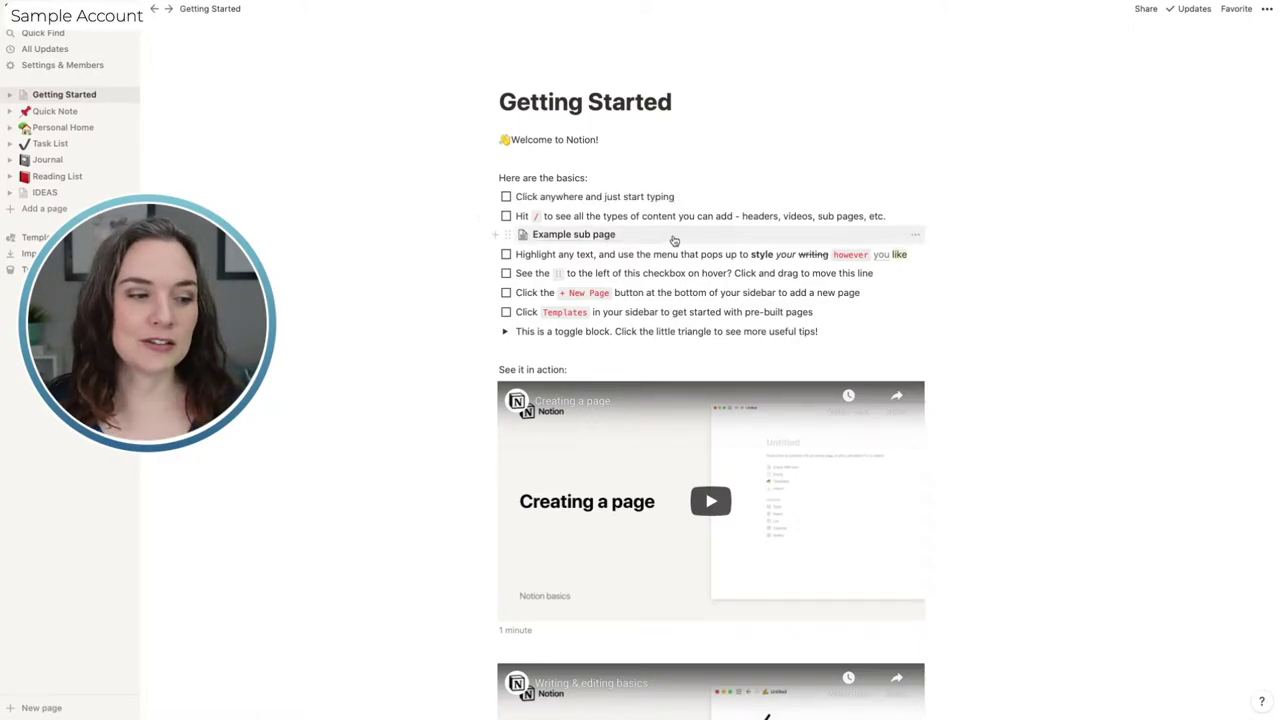
# Review the tutorial videos and help links on the Getting Started page and return to its basics checklist.
pyautogui.scroll(-1, 671, 240)
pyautogui.scroll(-2, 673, 236)
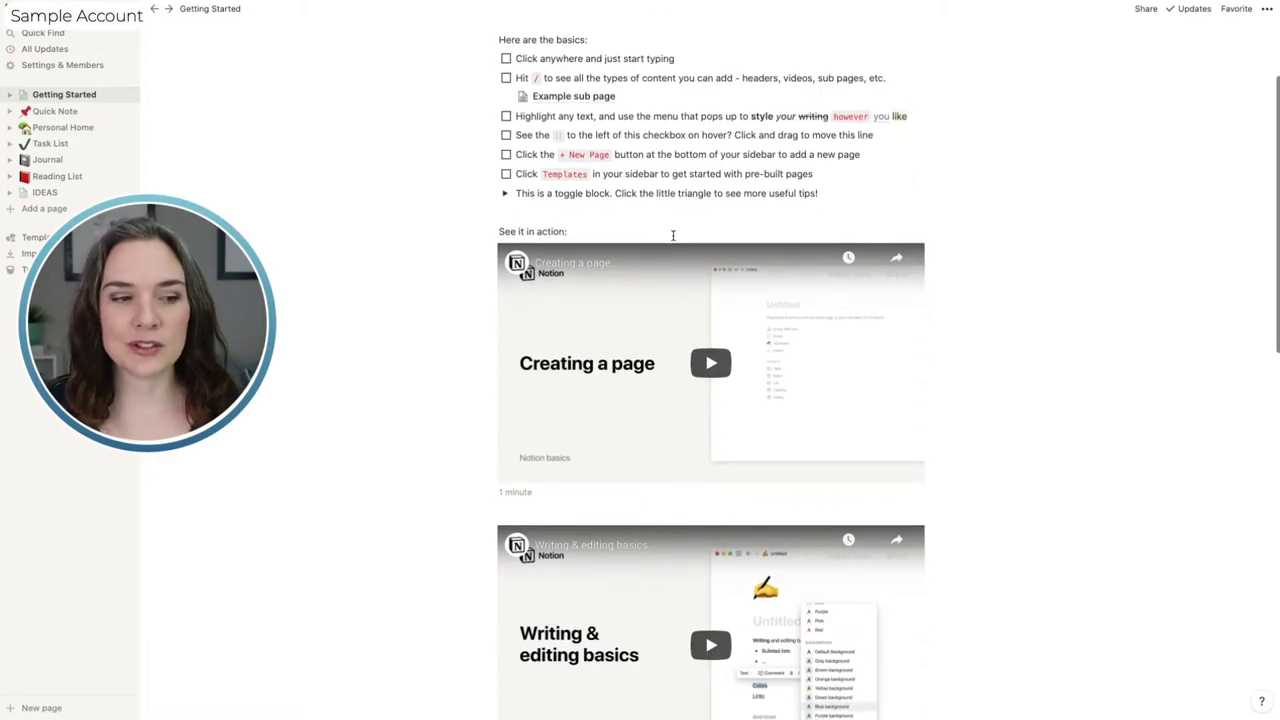
pyautogui.scroll(-4, 678, 240)
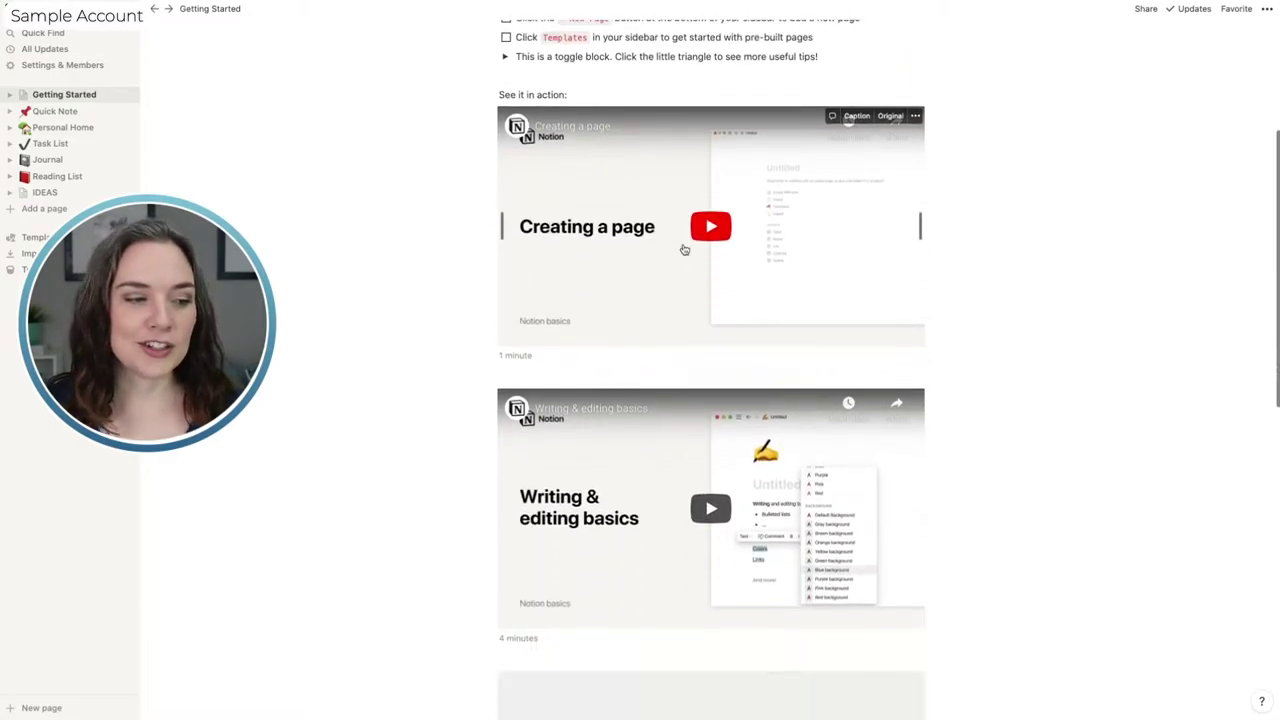
pyautogui.scroll(-4, 685, 251)
pyautogui.scroll(-2, 686, 252)
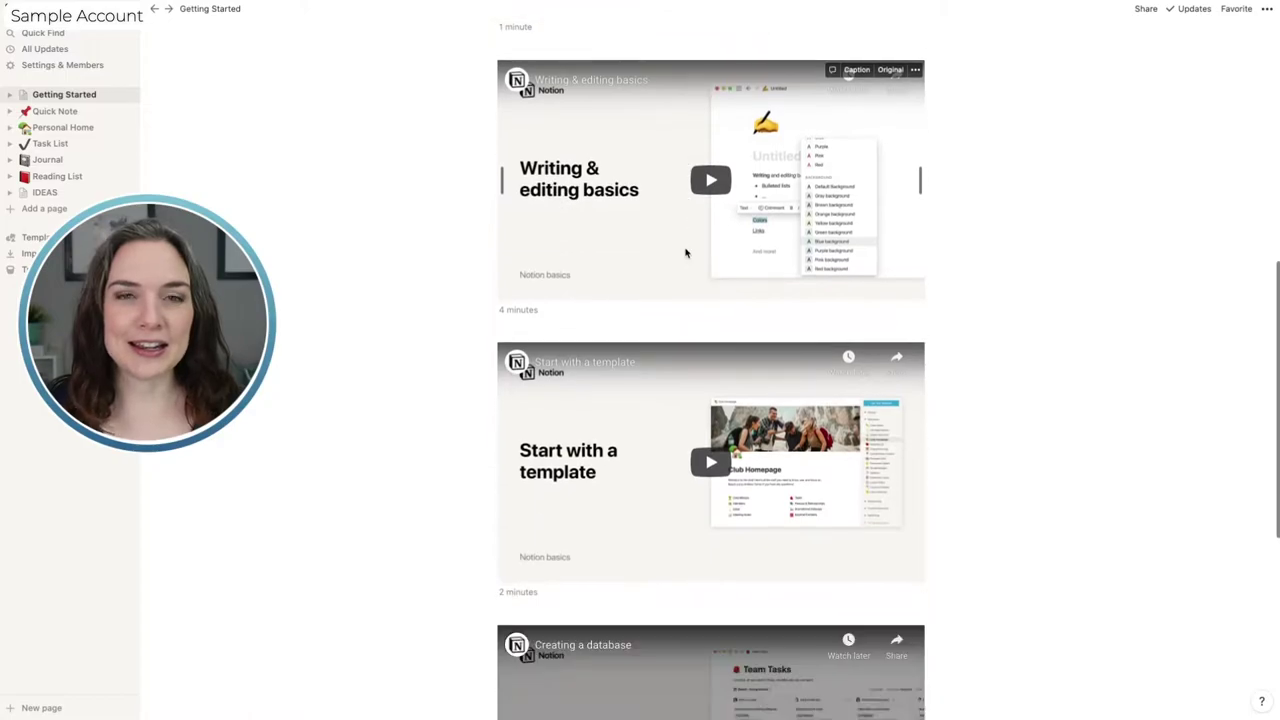
pyautogui.scroll(-1, 686, 252)
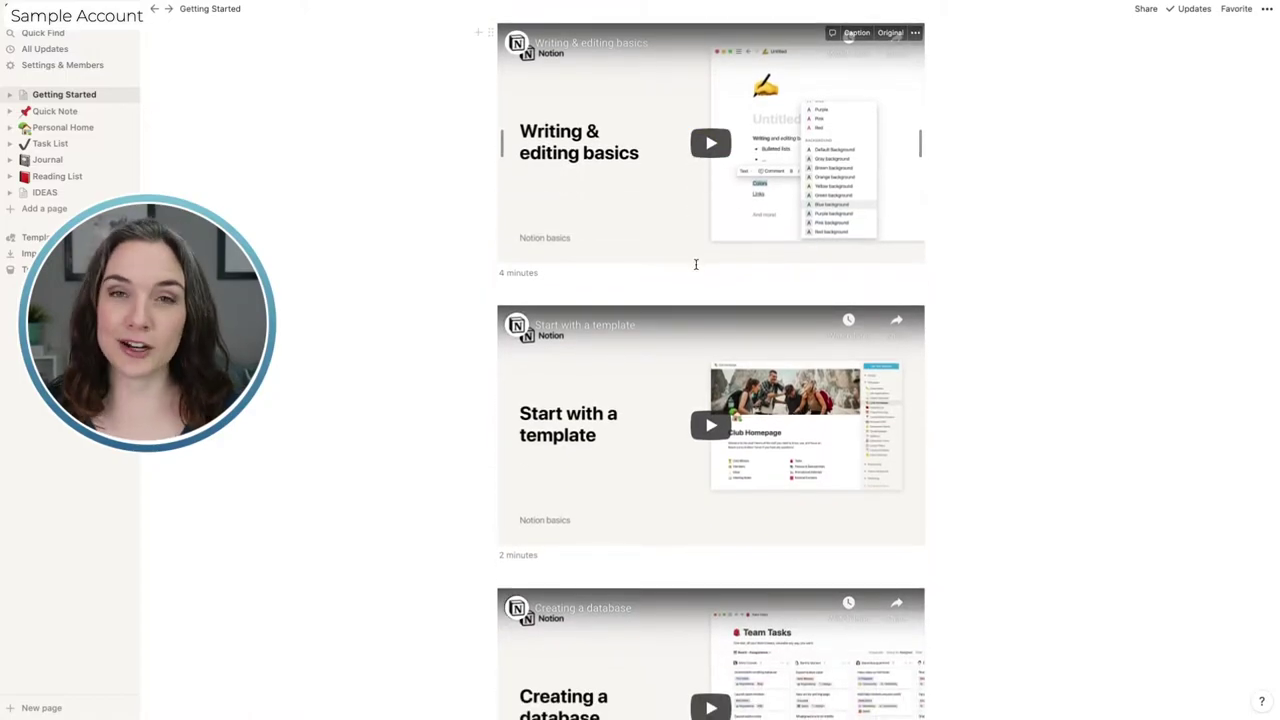
pyautogui.scroll(-4, 730, 294)
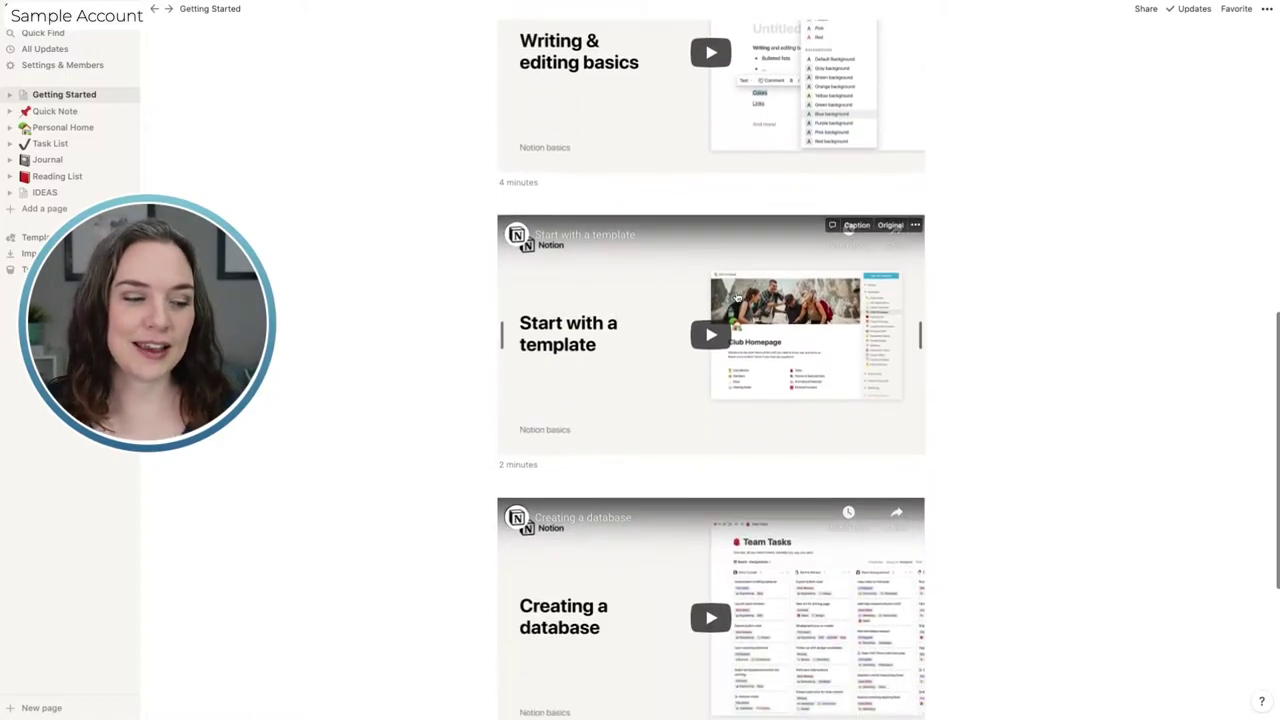
pyautogui.scroll(-5, 737, 297)
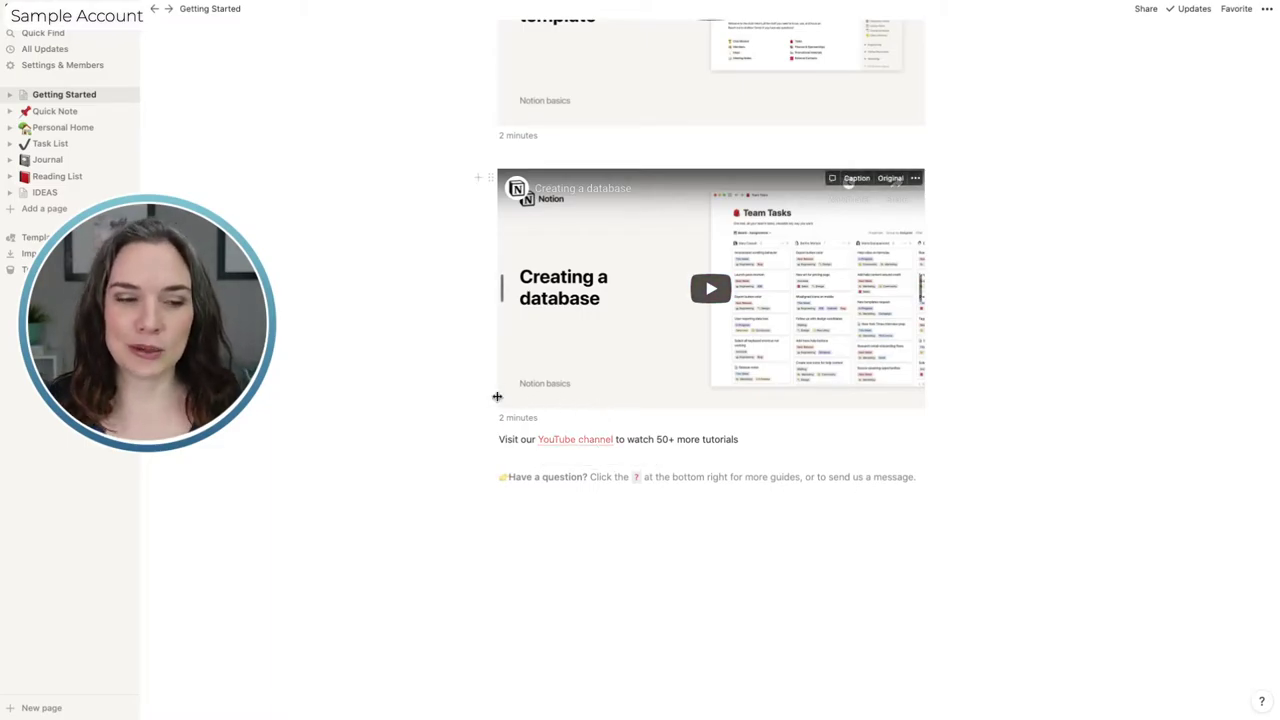
pyautogui.scroll(5, 500, 393)
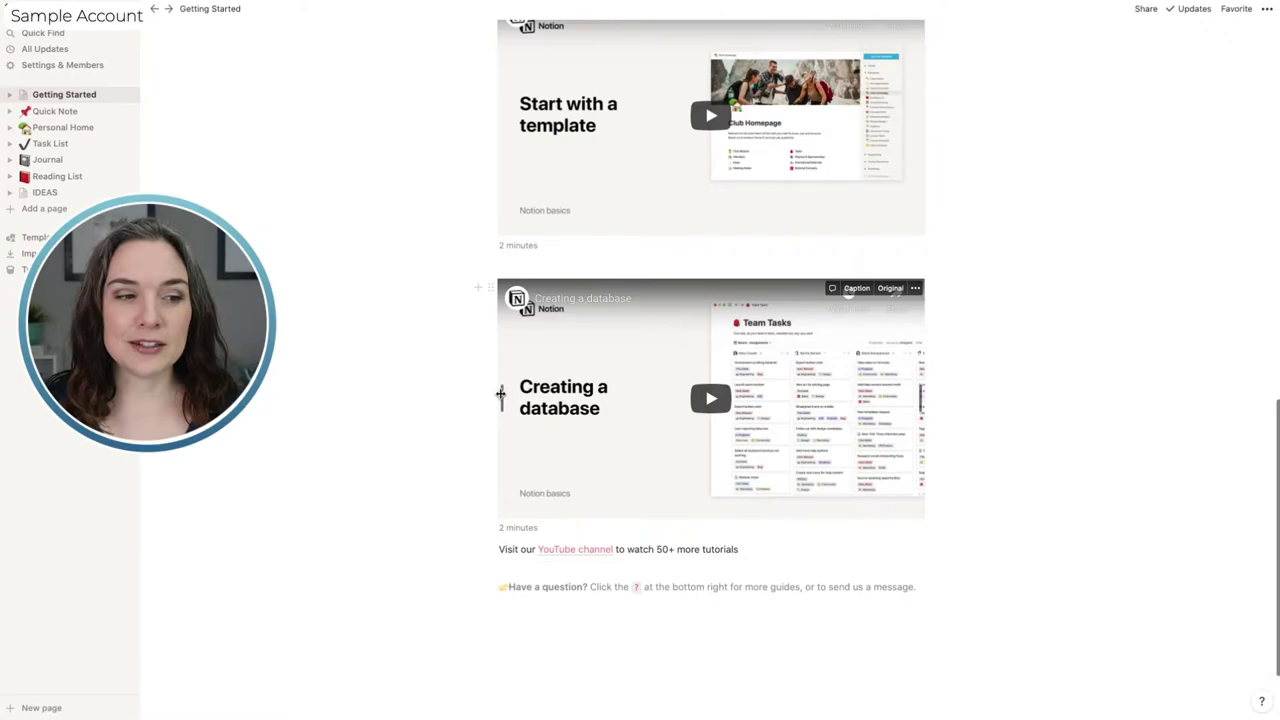
pyautogui.scroll(5, 502, 393)
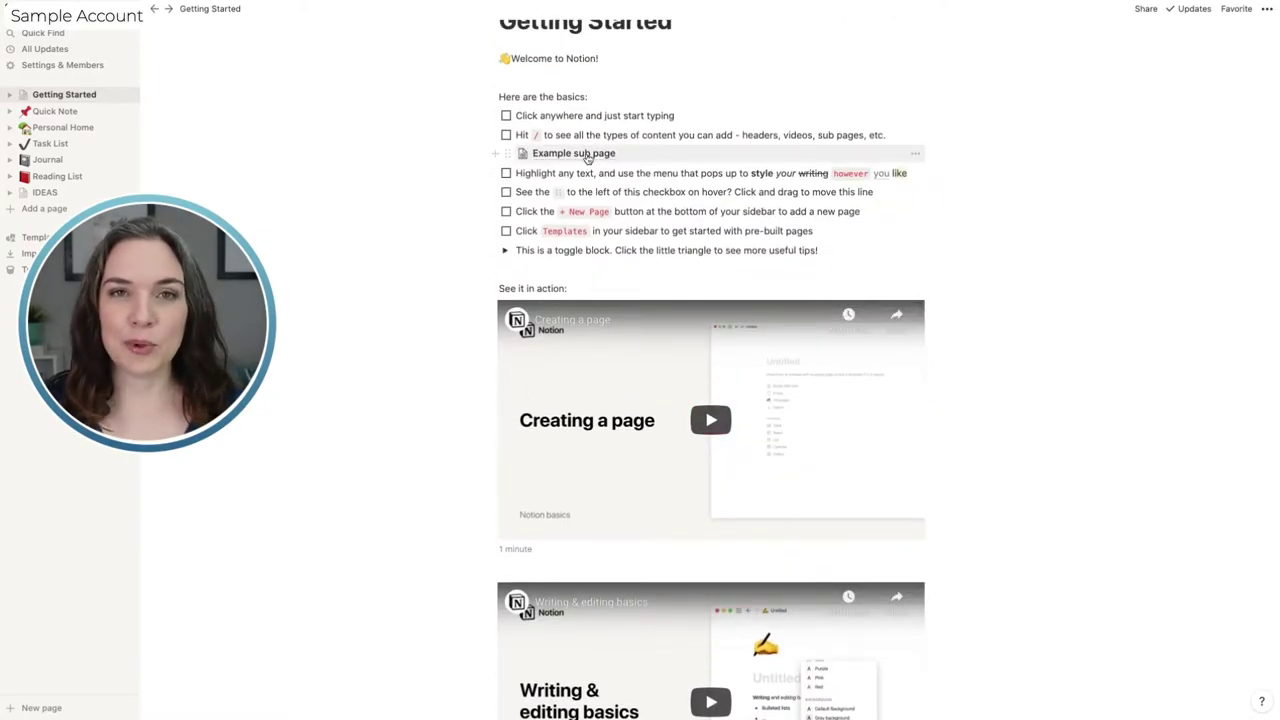
# Open the Example sub page from Getting Started and expand Getting Started in the page list to see how it nests.
pyautogui.click(588, 154)
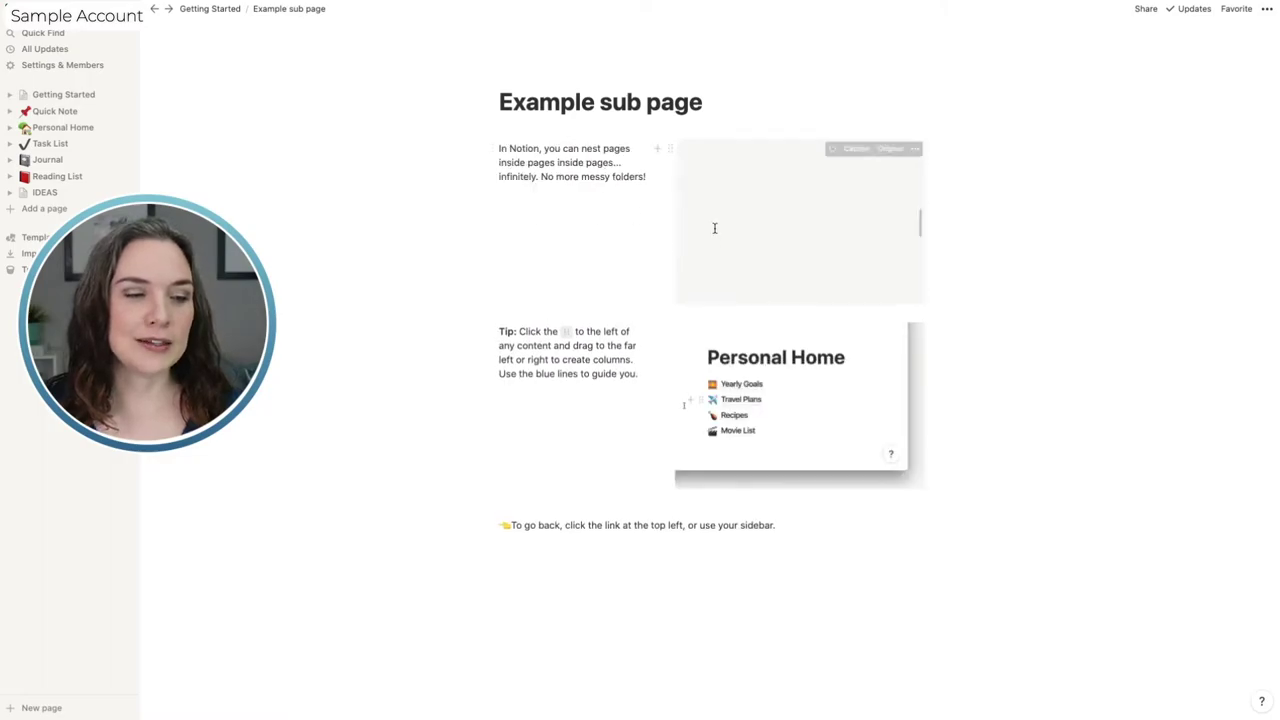
pyautogui.click(10, 96)
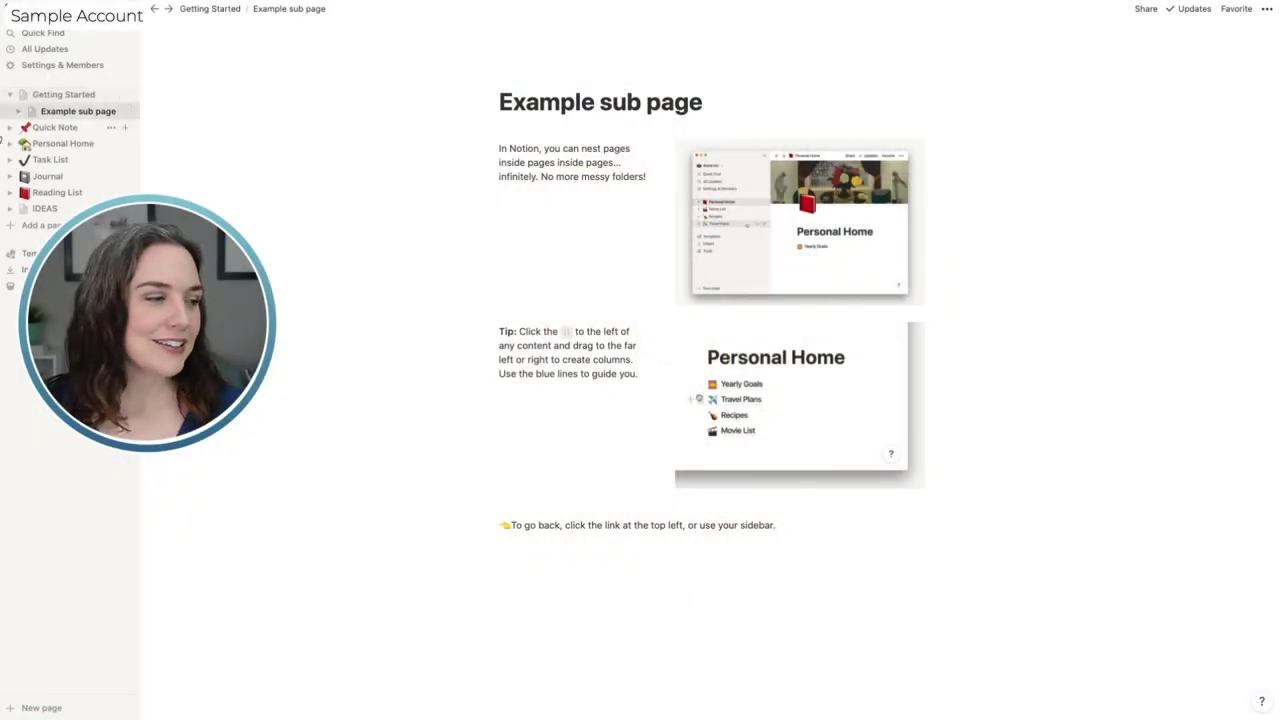
# Add a new top-level page titled Sandbox with a dartboard icon.
pyautogui.click(44, 225)
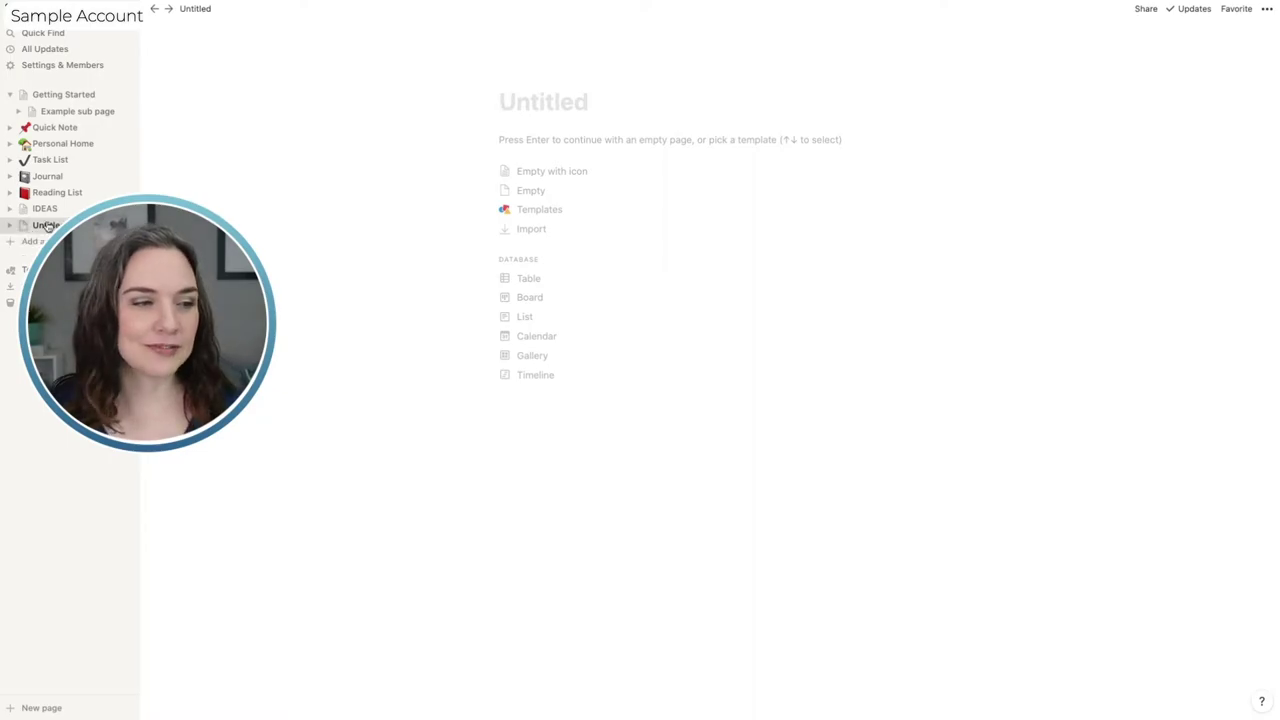
pyautogui.write('Sa')
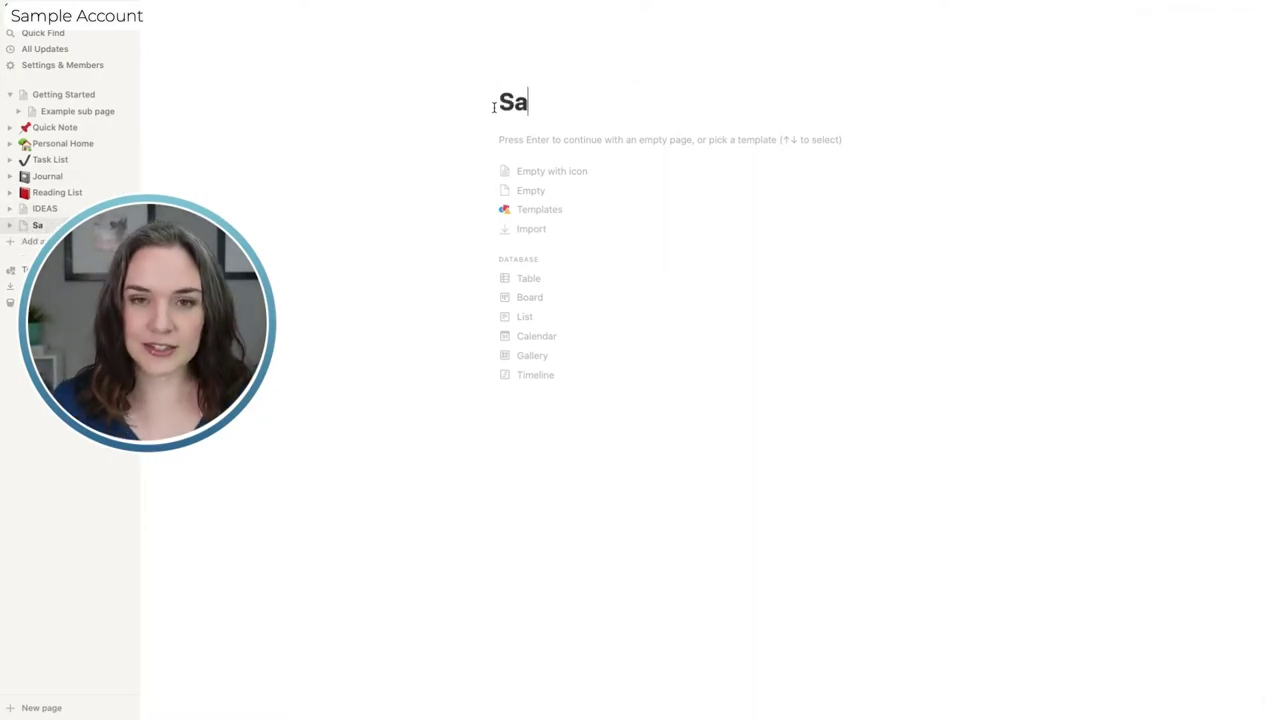
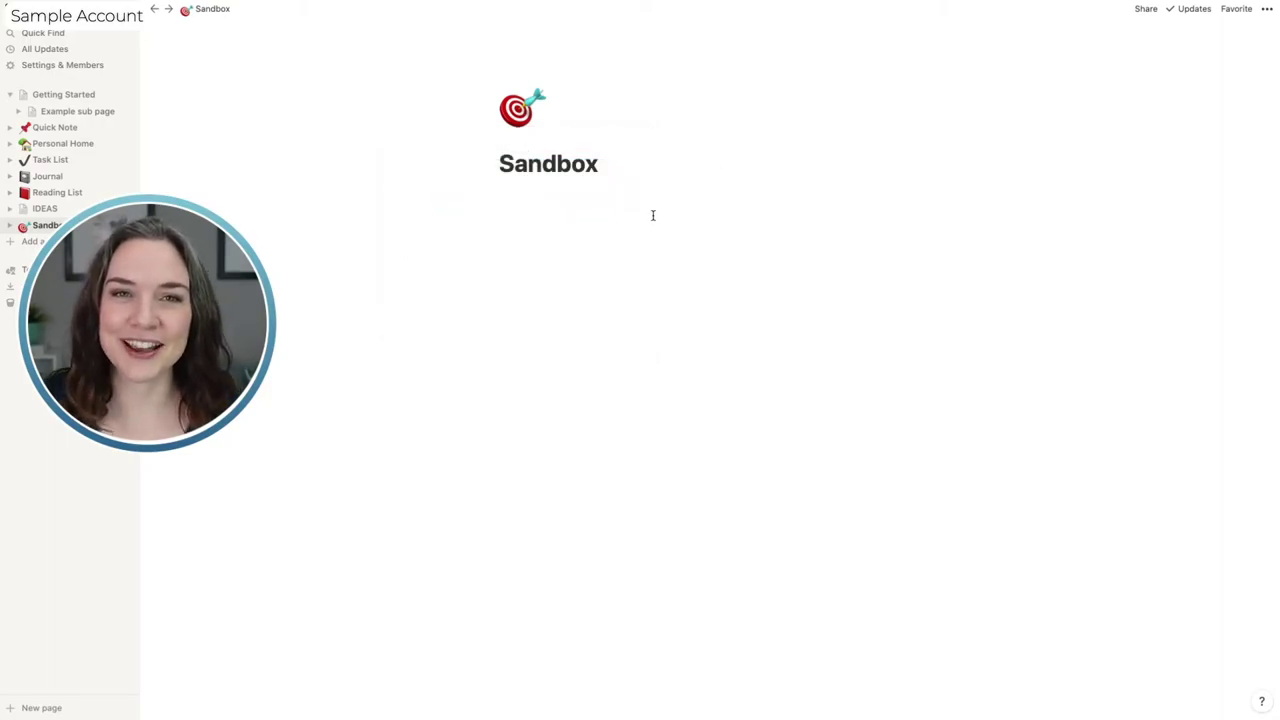
# Embed a new sub-page in the Sandbox page, and briefly expand and collapse Sandbox in the page list.
pyautogui.click(522, 212)
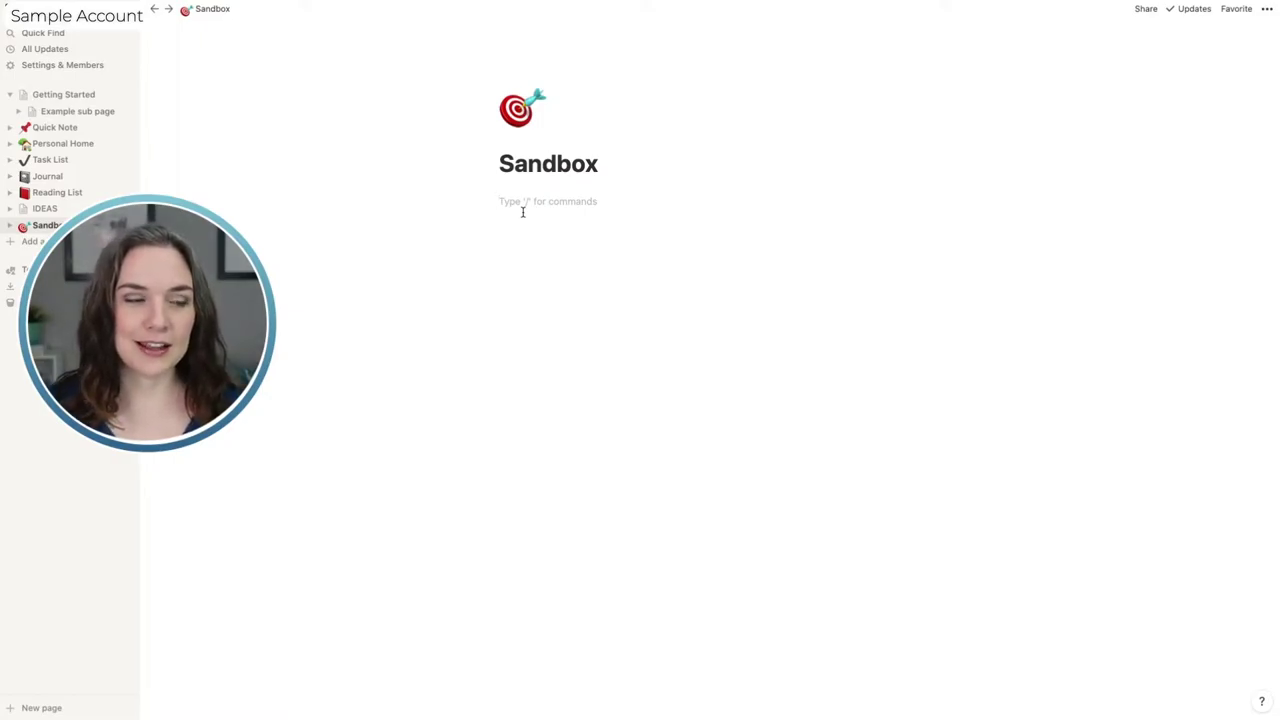
pyautogui.write('/')
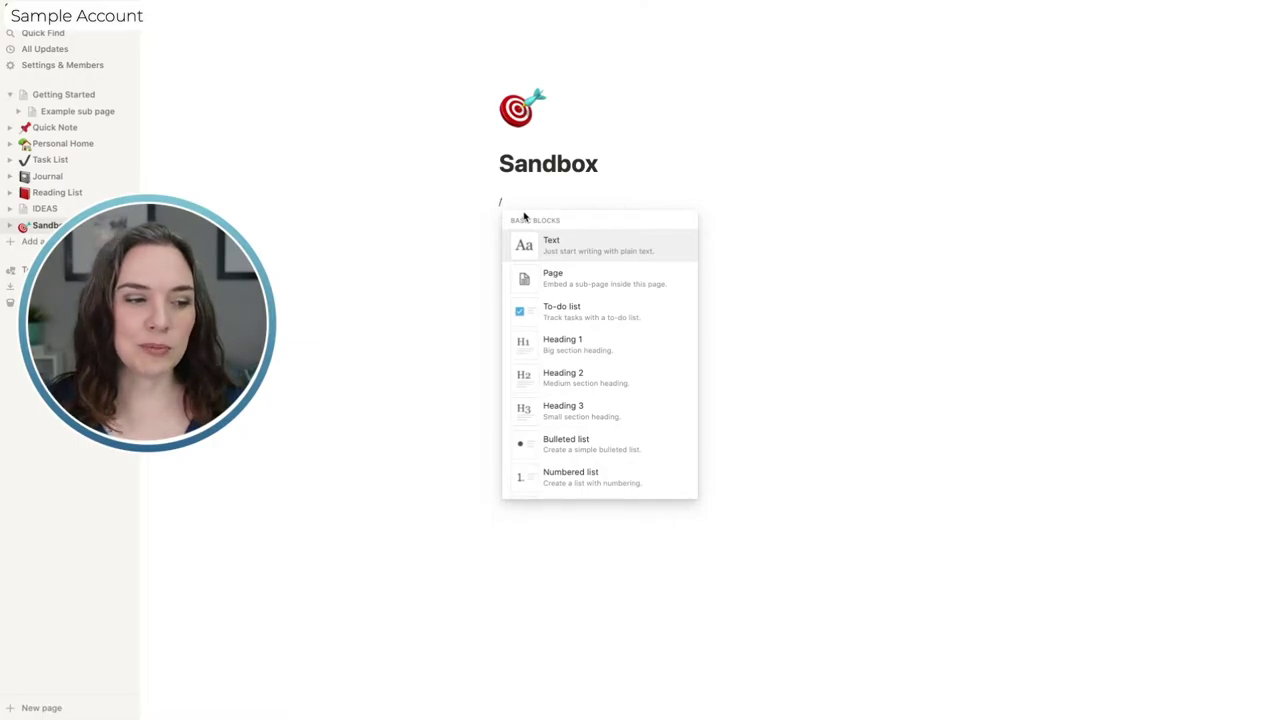
pyautogui.click(572, 283)
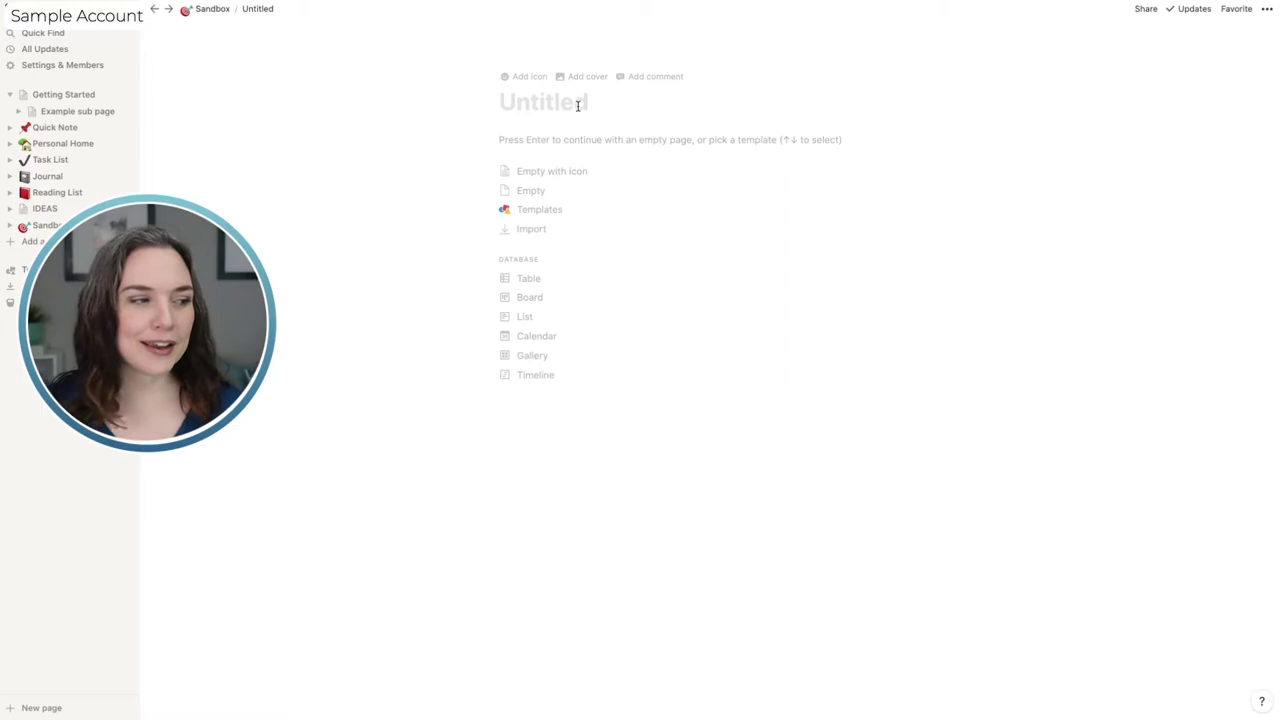
pyautogui.click(9, 227)
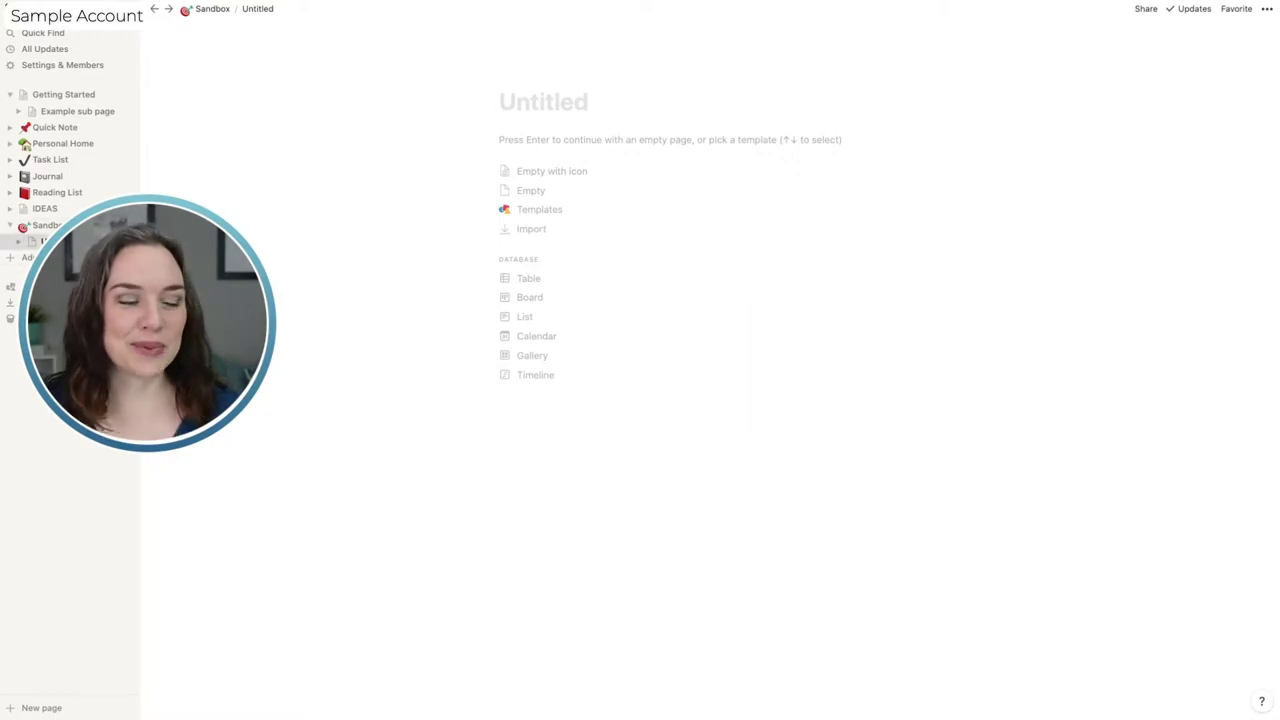
pyautogui.click(10, 226)
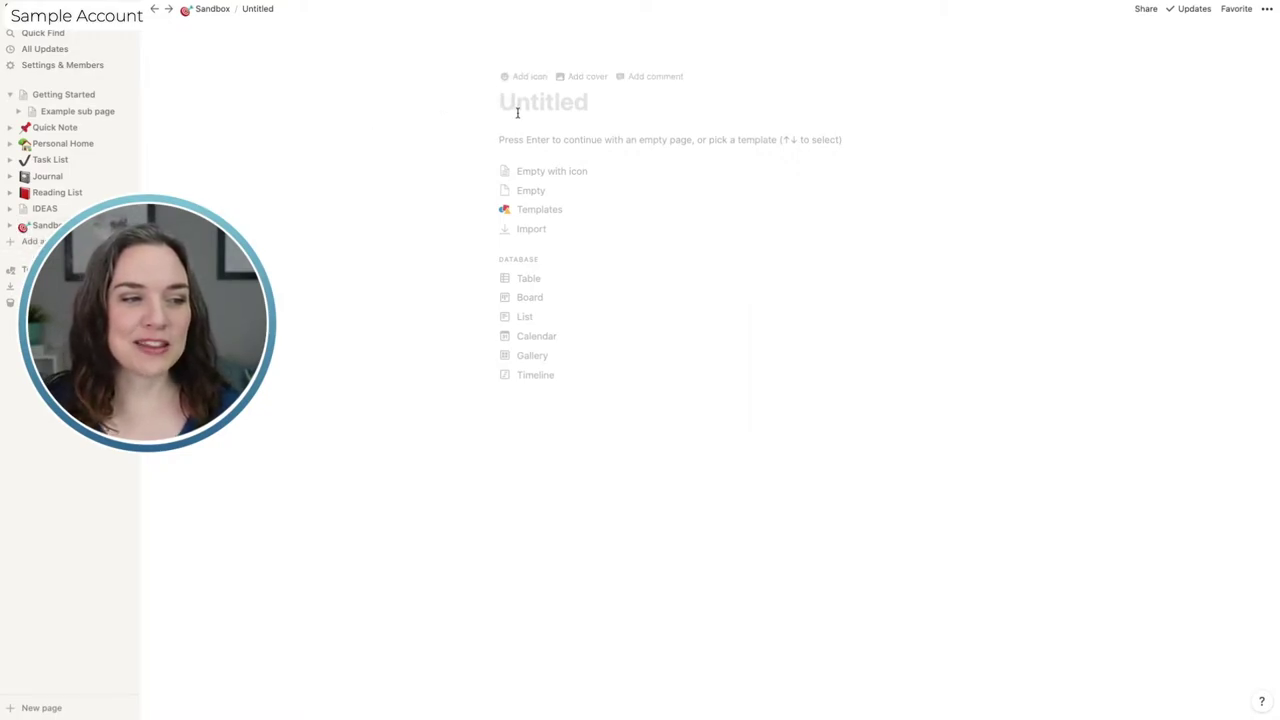
# Title the new sub-page Testing Databases.
pyautogui.write('T')
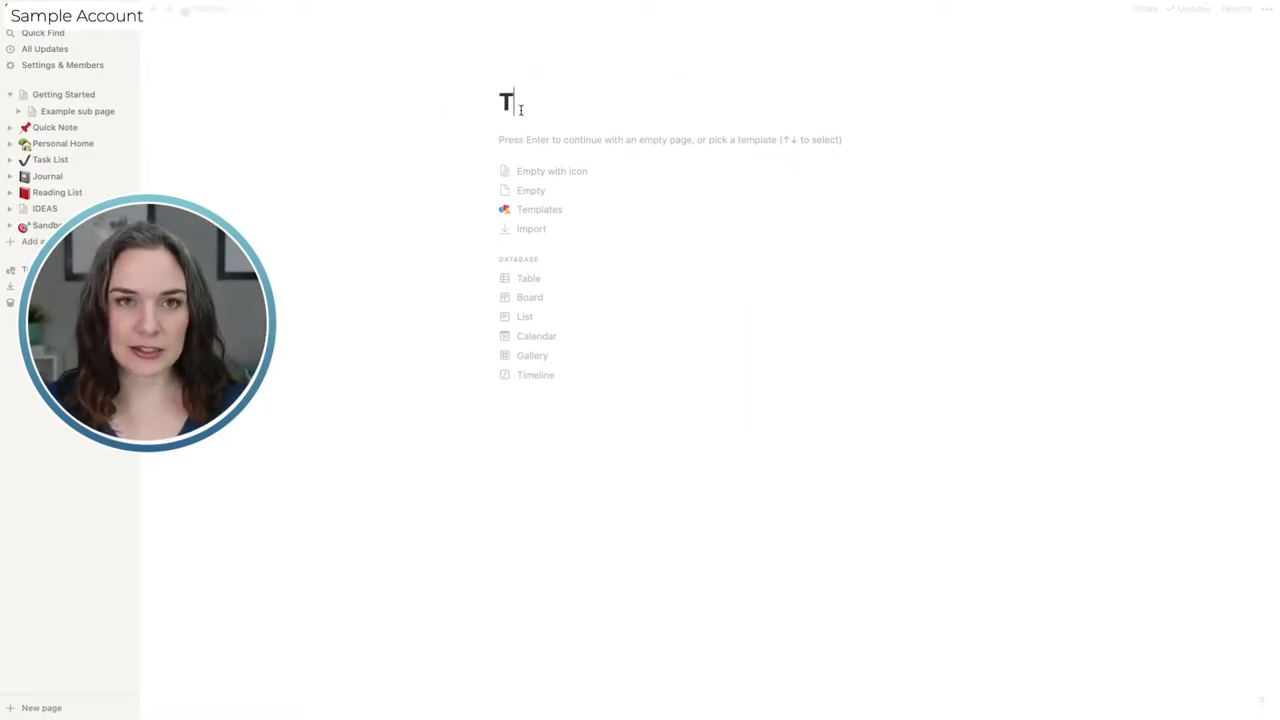
pyautogui.write('esting Dat')
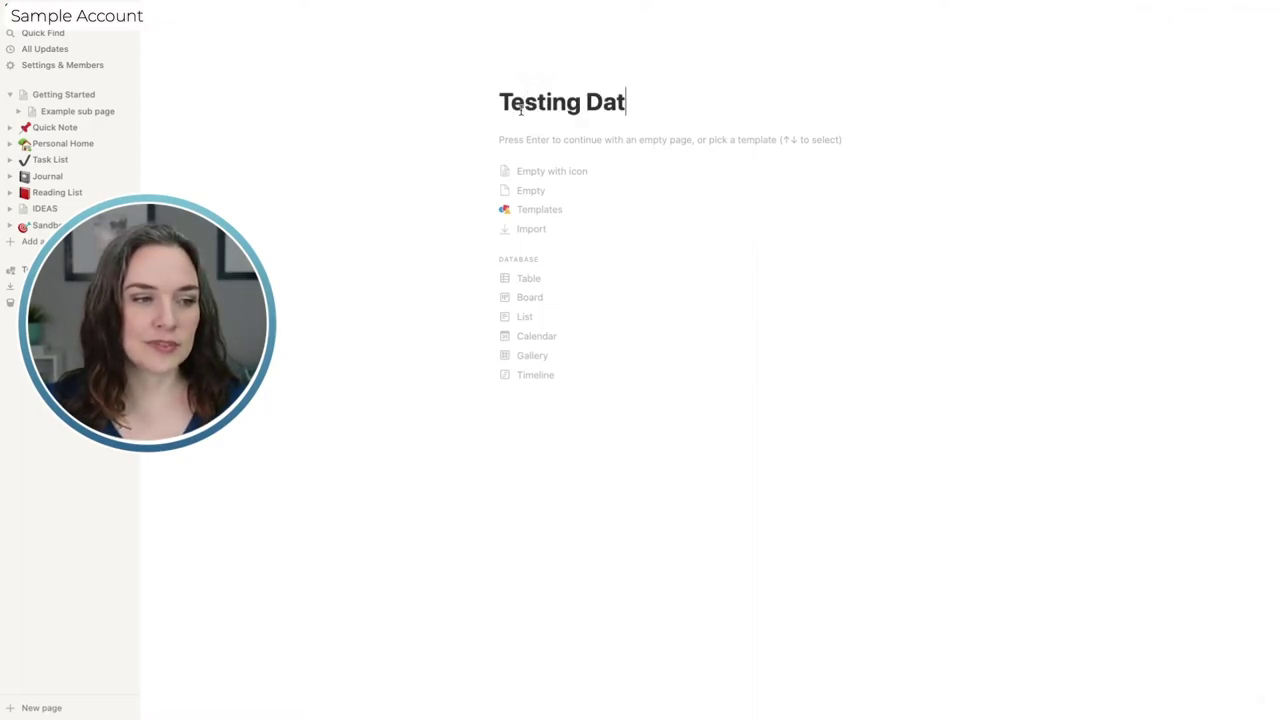
pyautogui.write('abased')
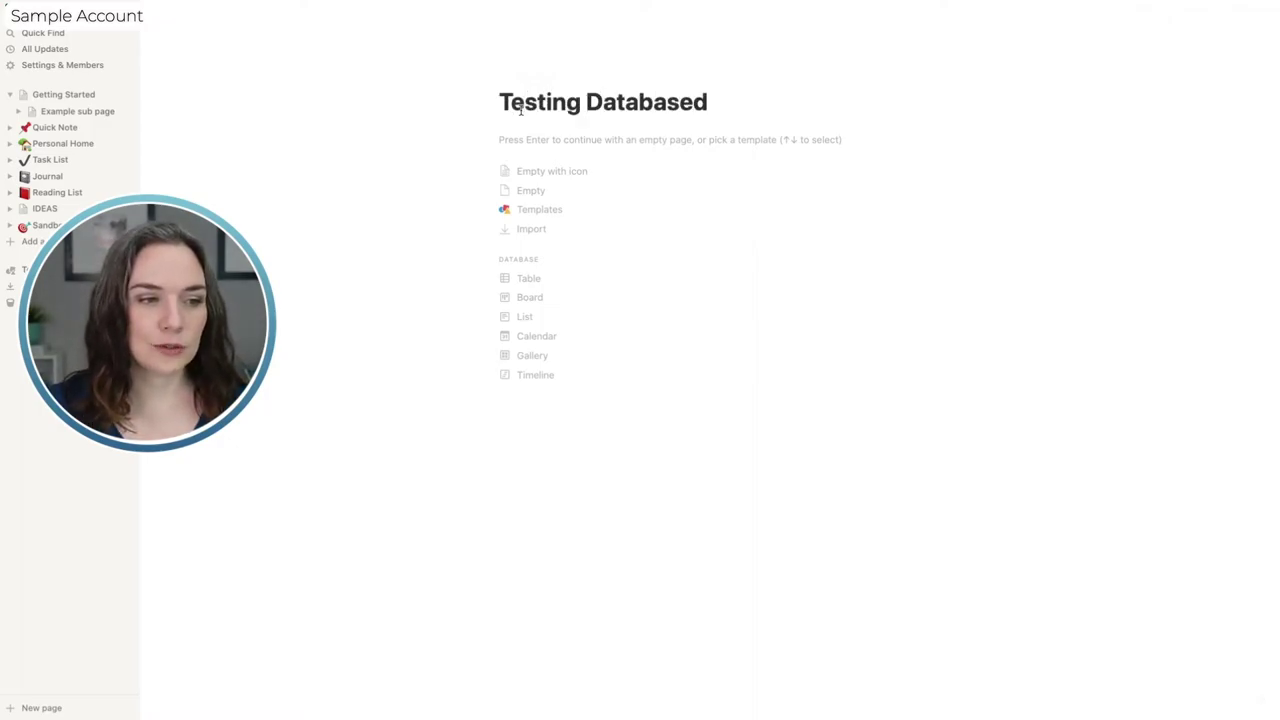
pyautogui.press('BackSpace')
pyautogui.write('s')
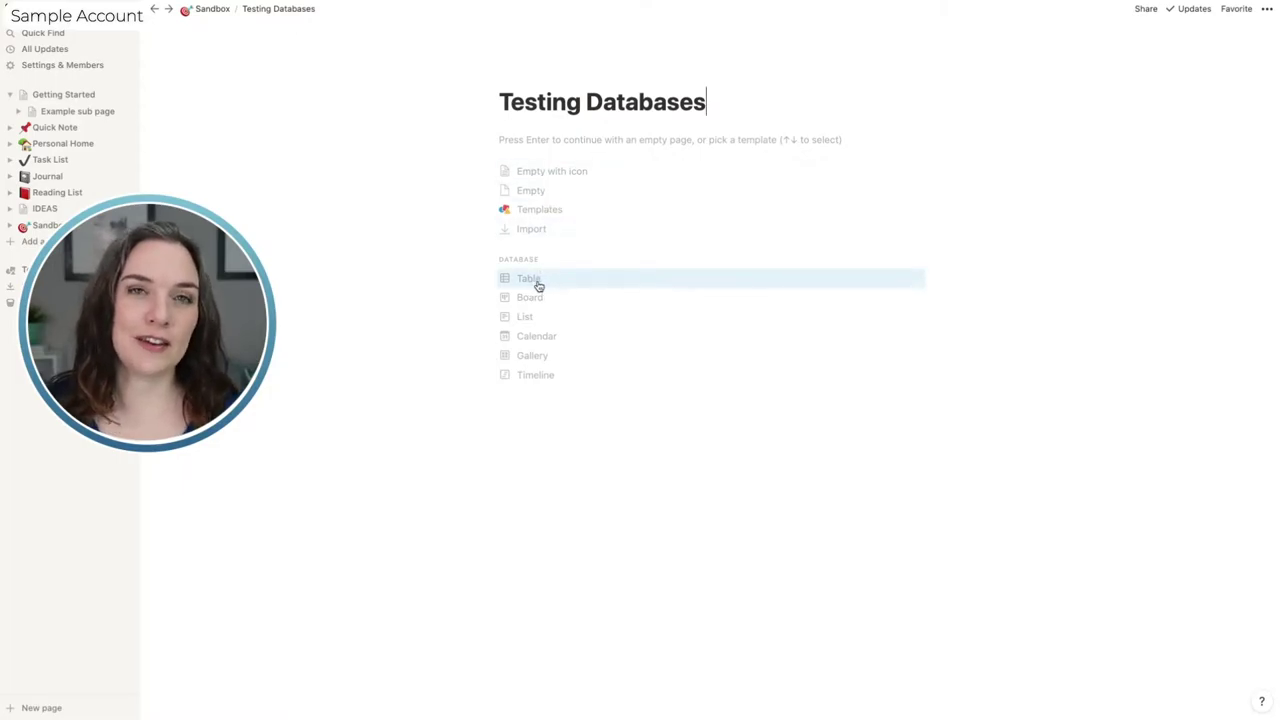
# Continue with the sub-page as an empty page and change its title to Online Course Tracking.
pyautogui.click(531, 150)
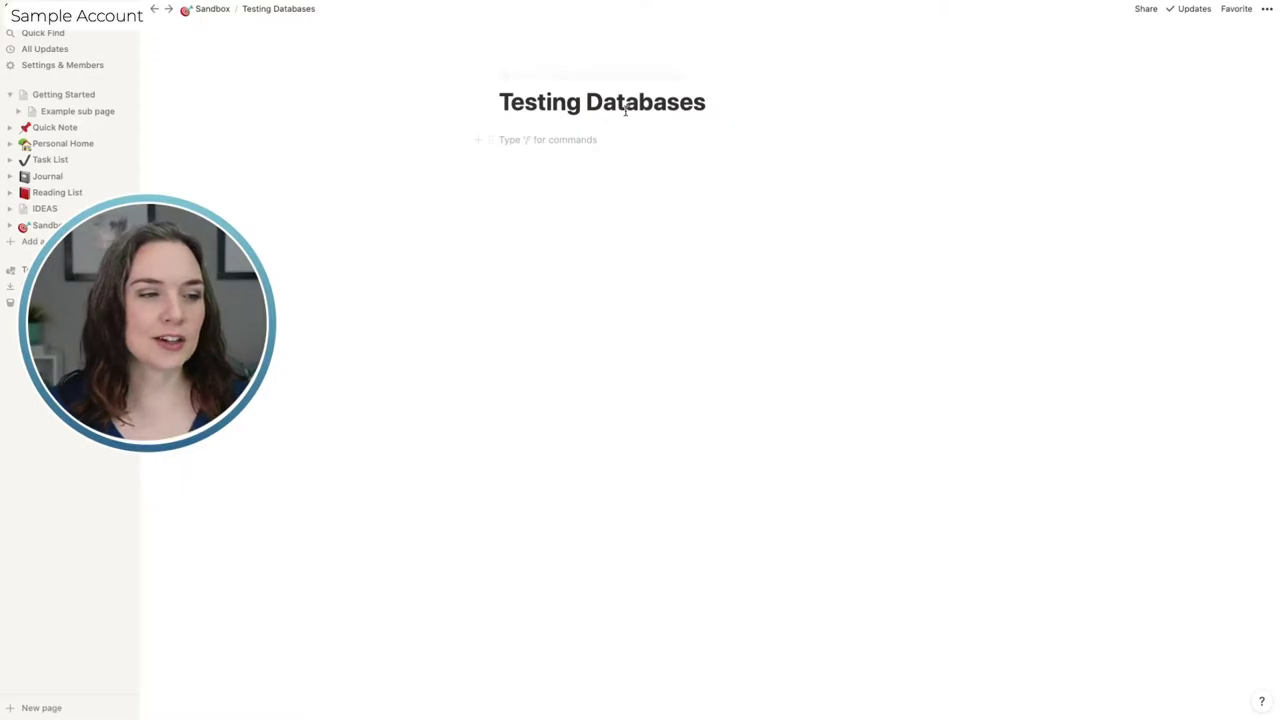
pyautogui.moveTo(711, 104); pyautogui.dragTo(499, 103)
pyautogui.press('BackSpace')
pyautogui.write('Onion')
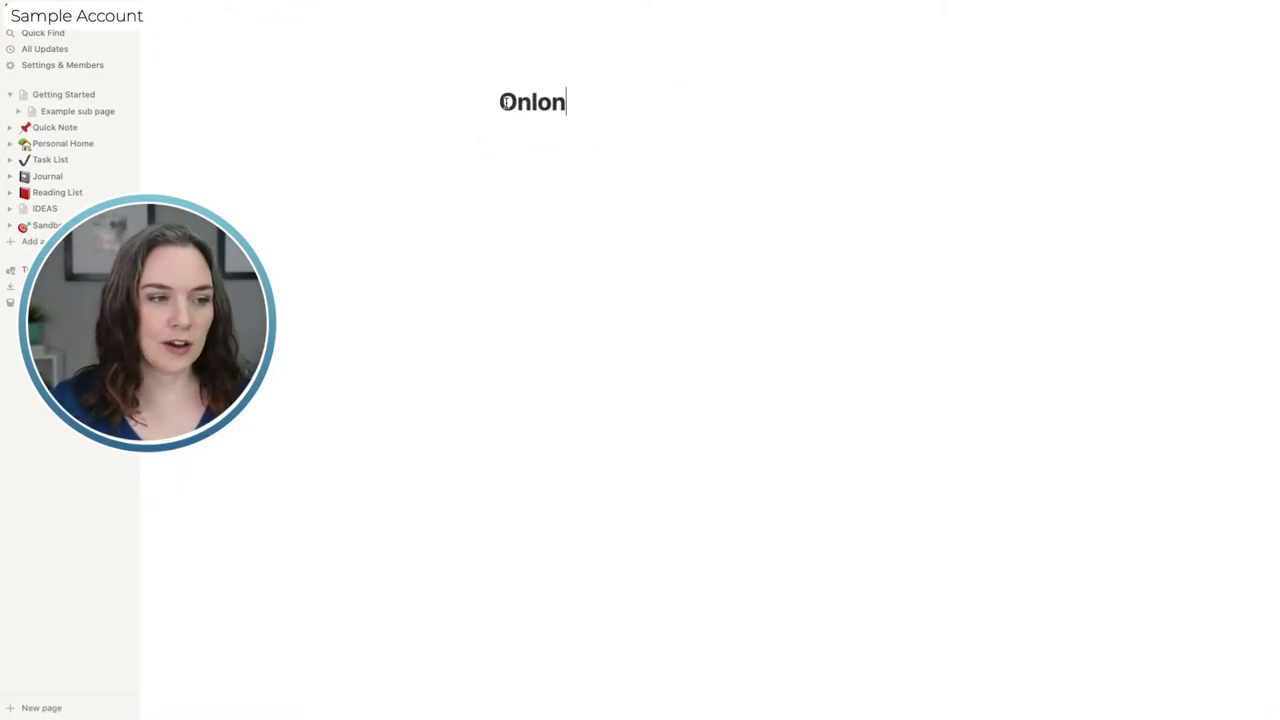
pyautogui.press('BackSpace')
pyautogui.press('BackSpace')
pyautogui.write('ine Course')
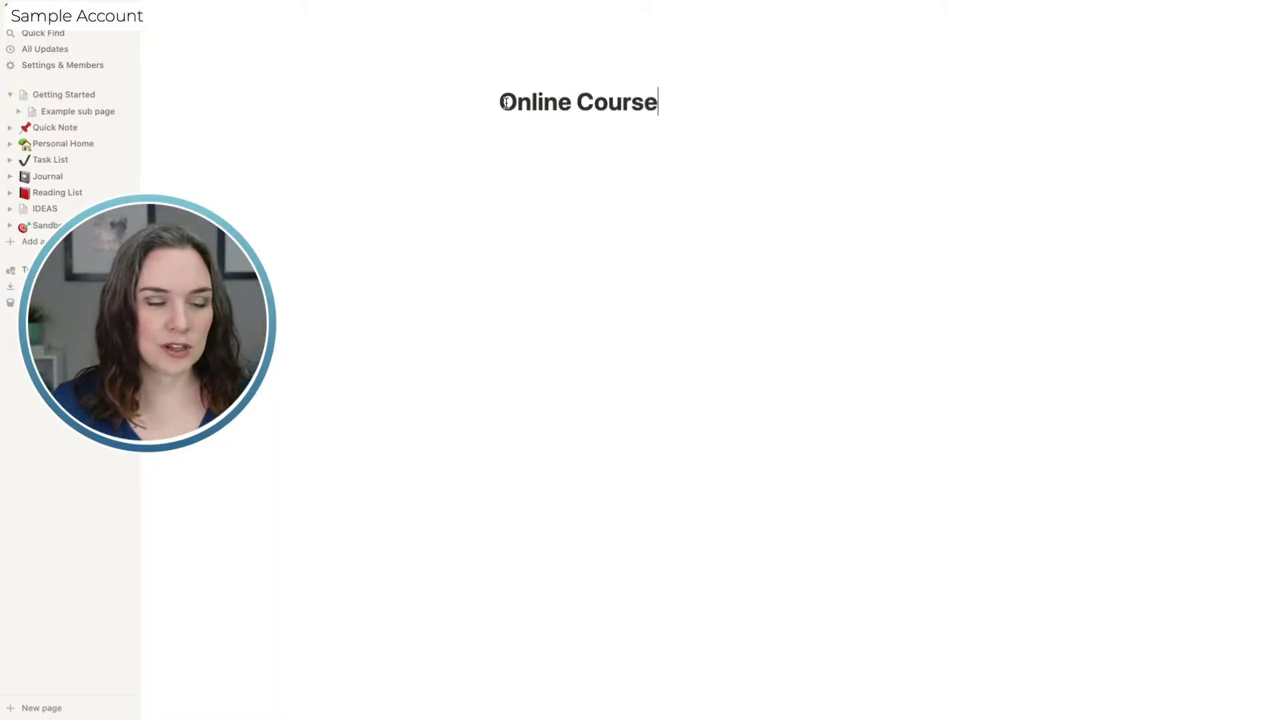
pyautogui.write(' Tracking')
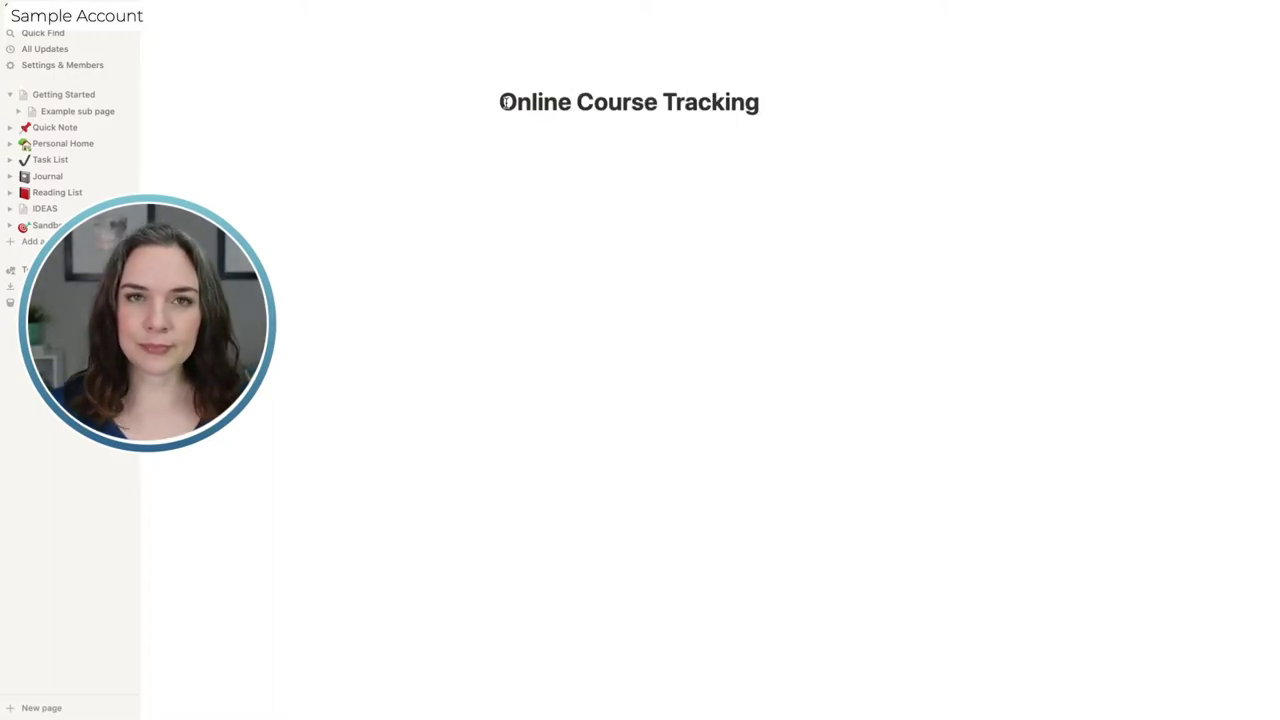
# Insert an inline table database in the Online Course Tracking page and title it Lessons.
pyautogui.click(512, 173)
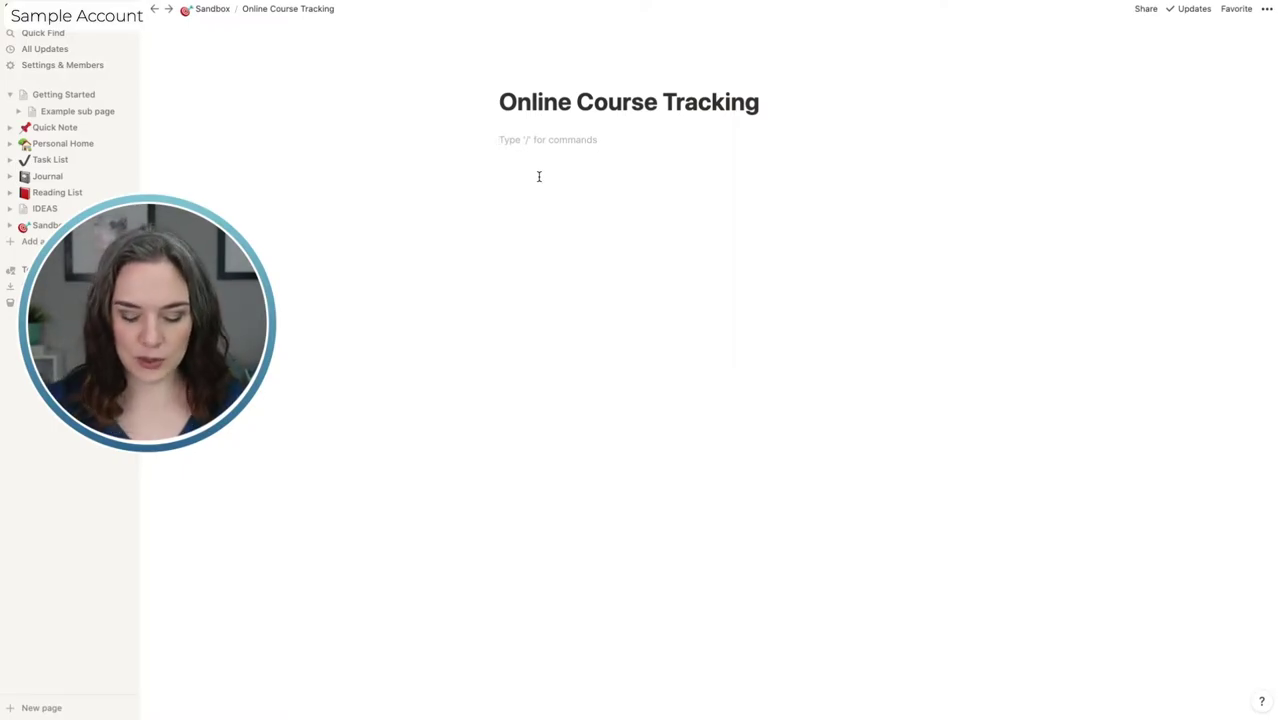
pyautogui.write('/')
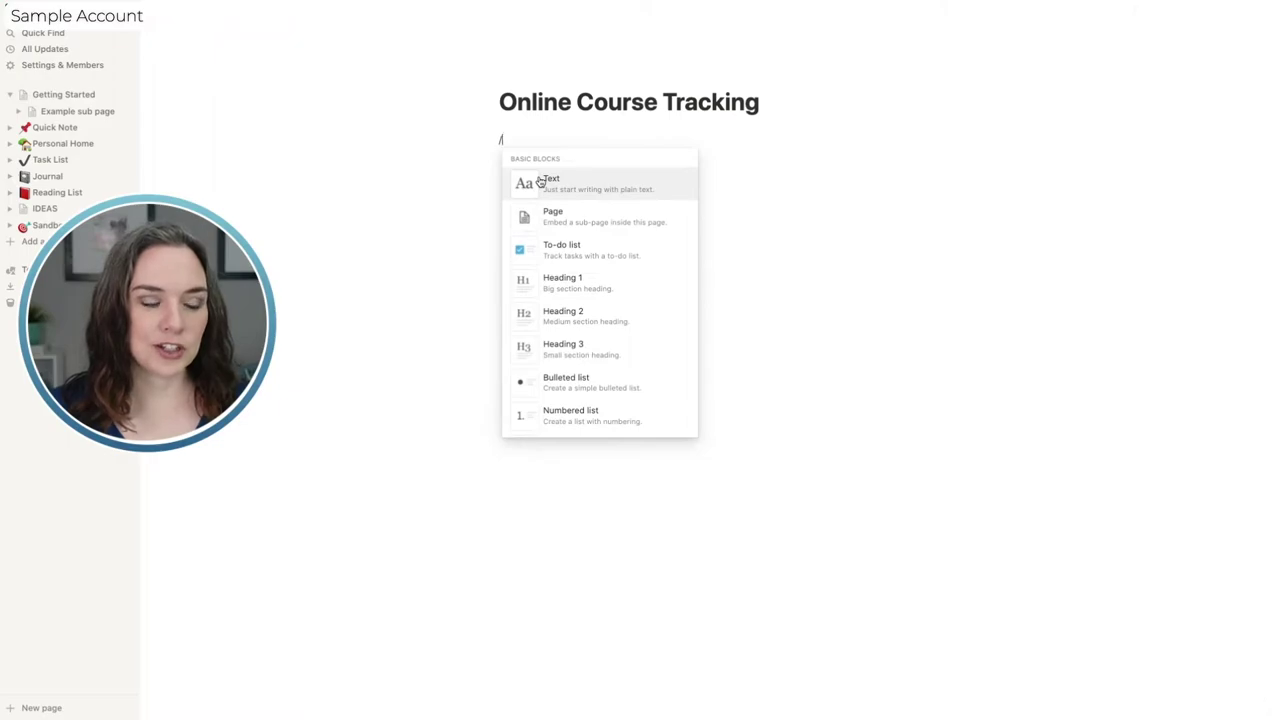
pyautogui.write('dat')
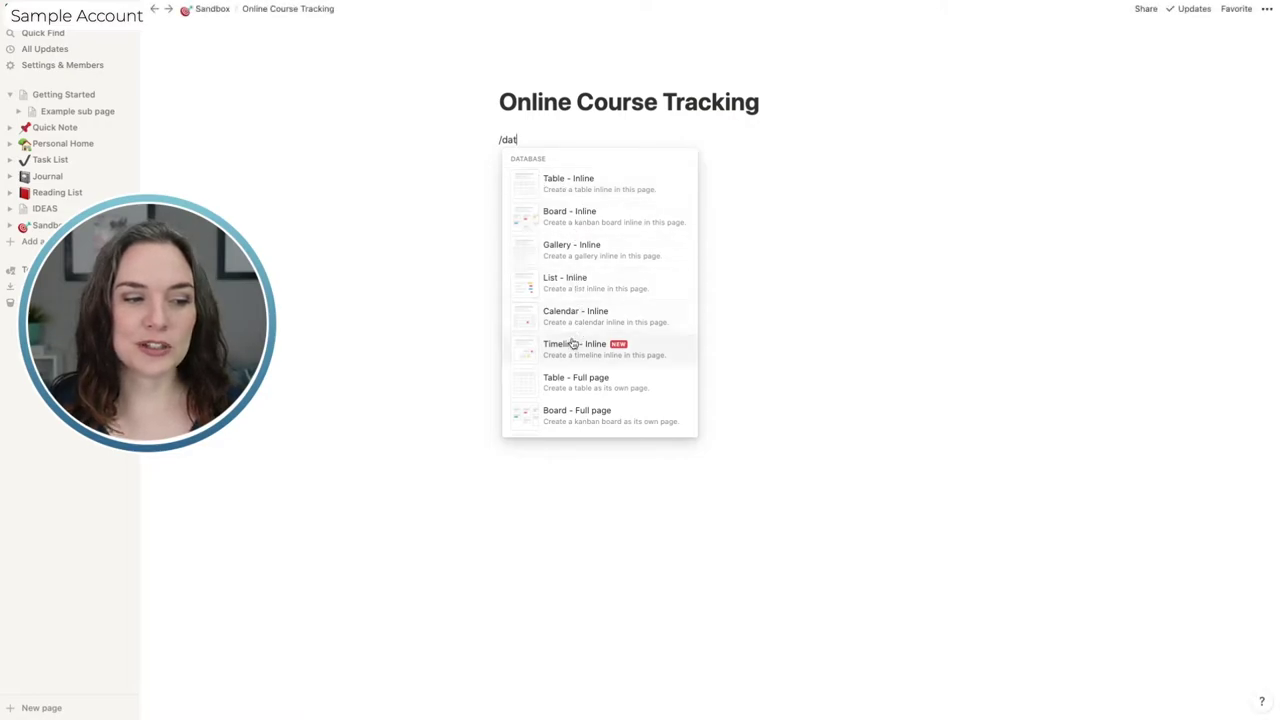
pyautogui.click(568, 190)
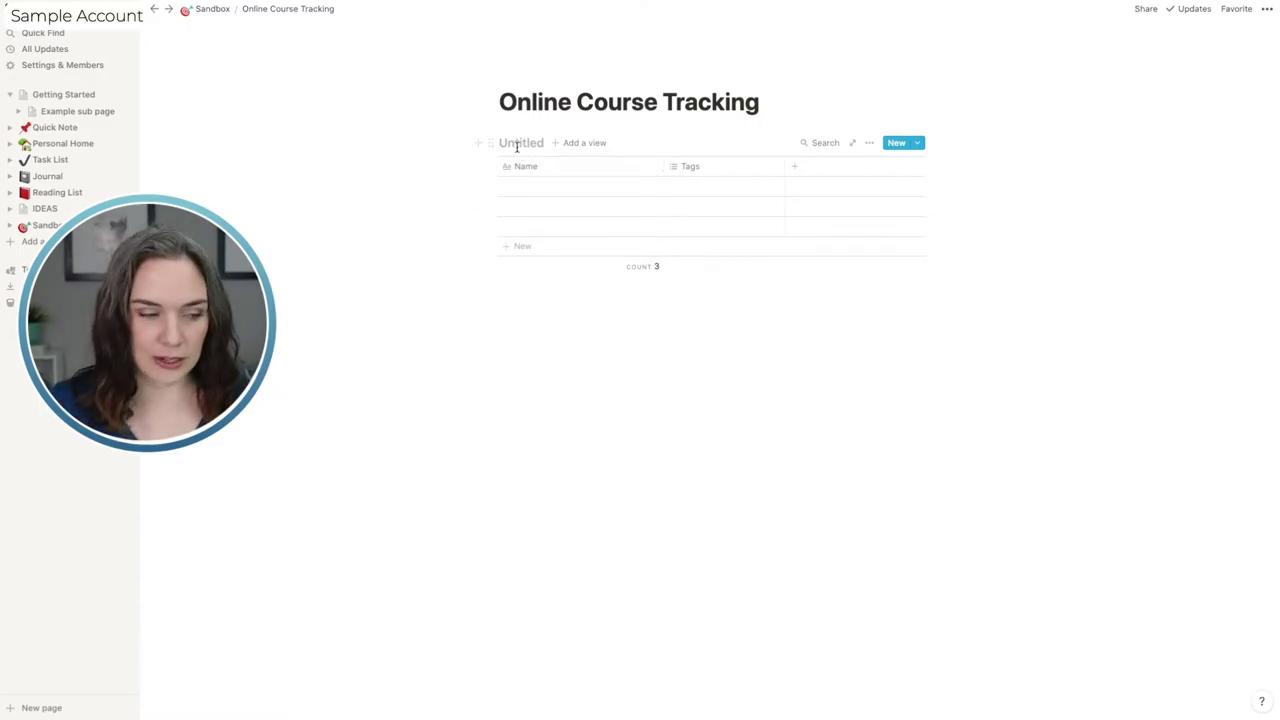
pyautogui.write('Lessons')
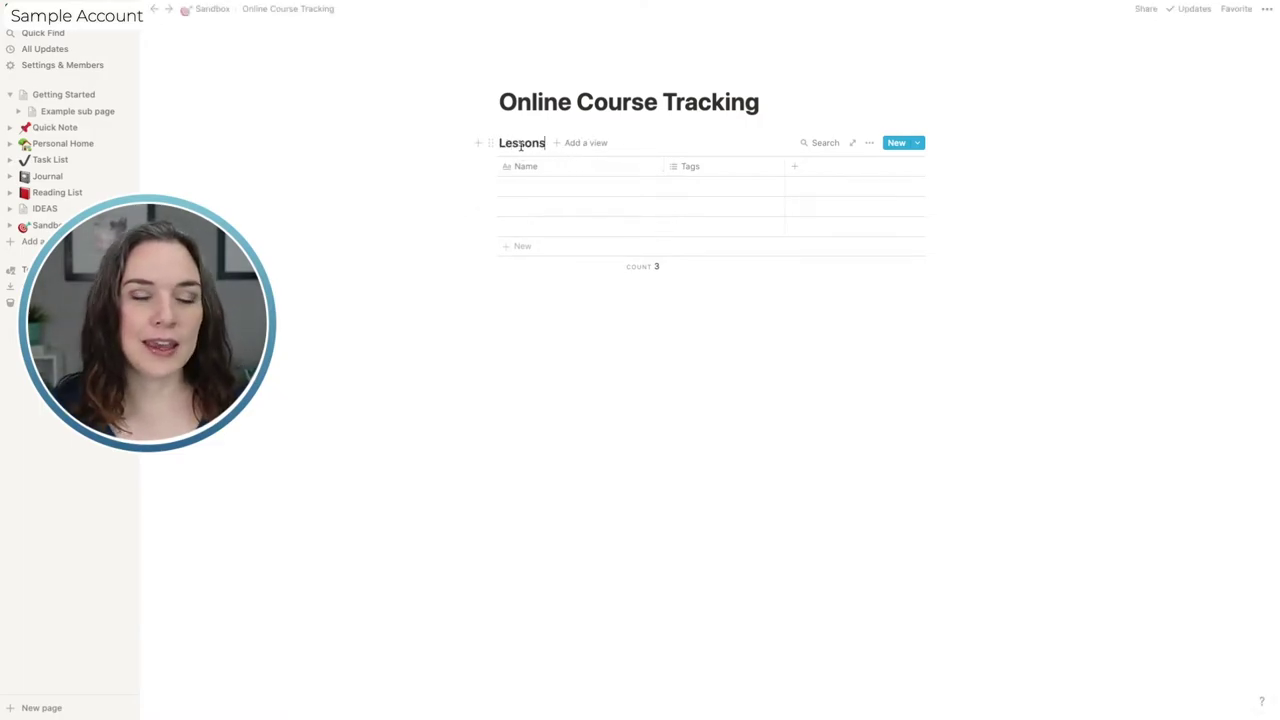
# Name the first three entries of the Lessons table Lesson 1, Lesson 2 and Lesson 3.
pyautogui.click(546, 189)
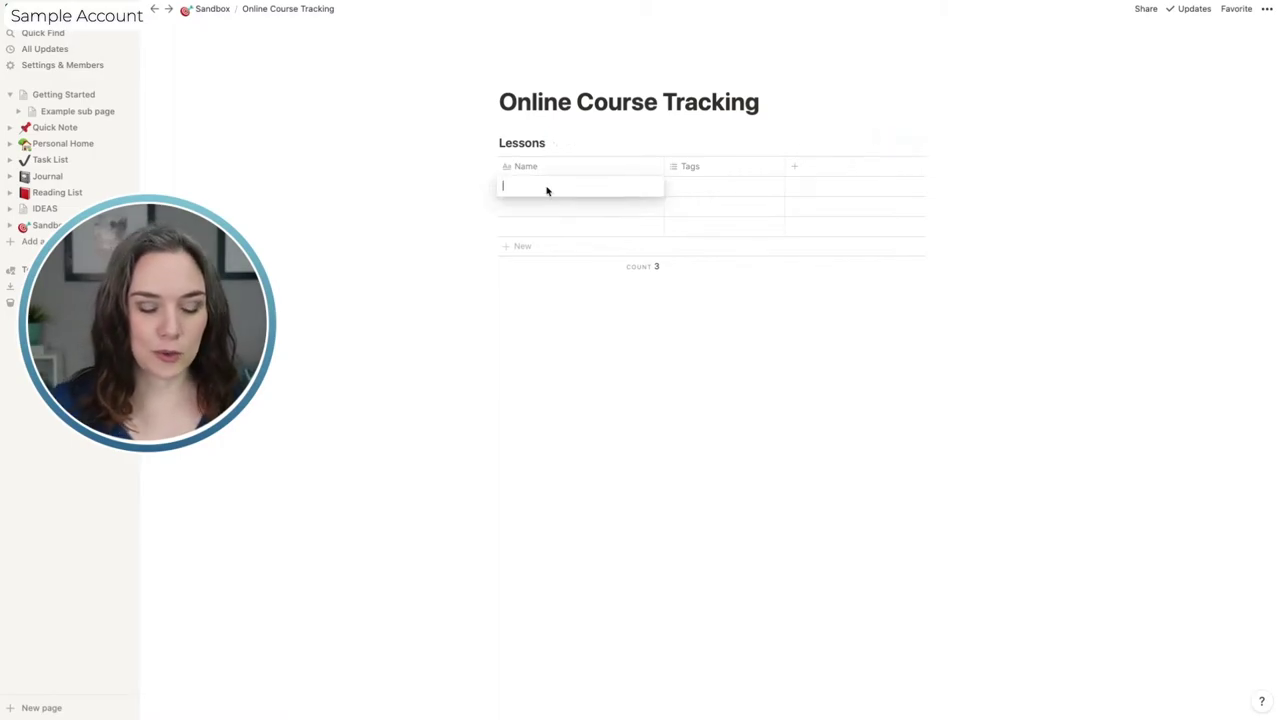
pyautogui.write('Lesson')
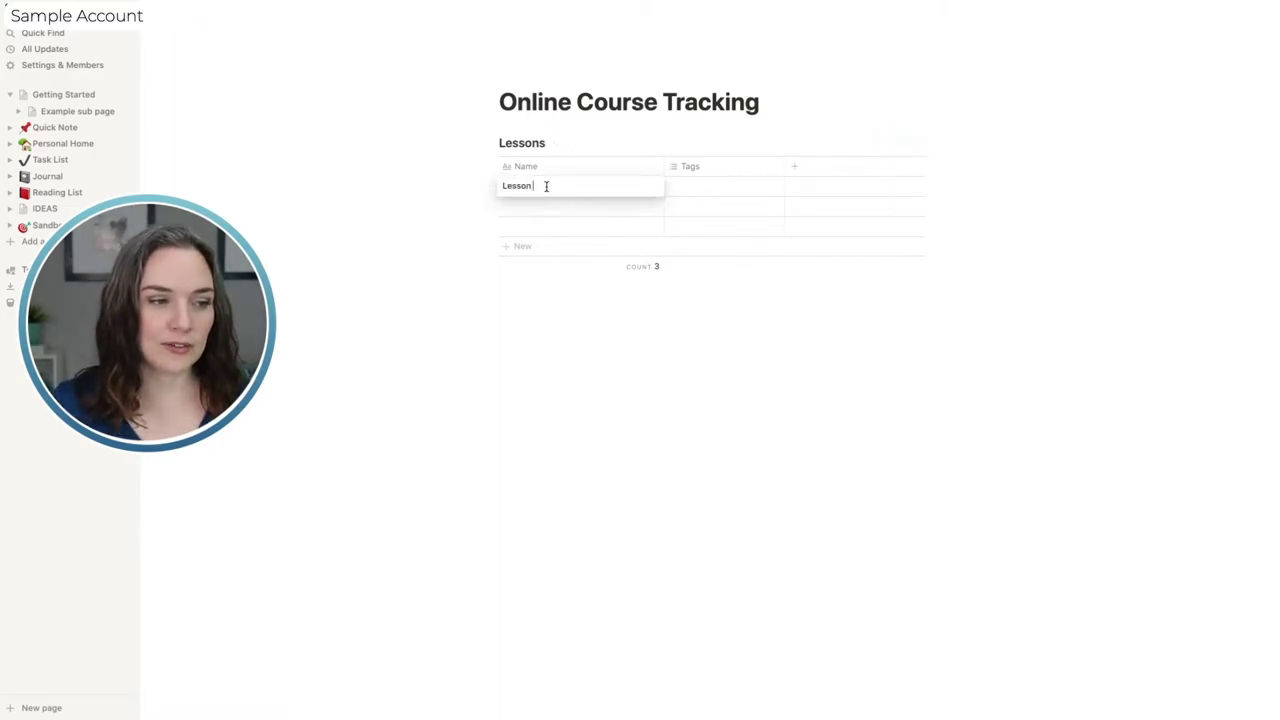
pyautogui.write(' 1')
pyautogui.press('Return')
pyautogui.write('Le')
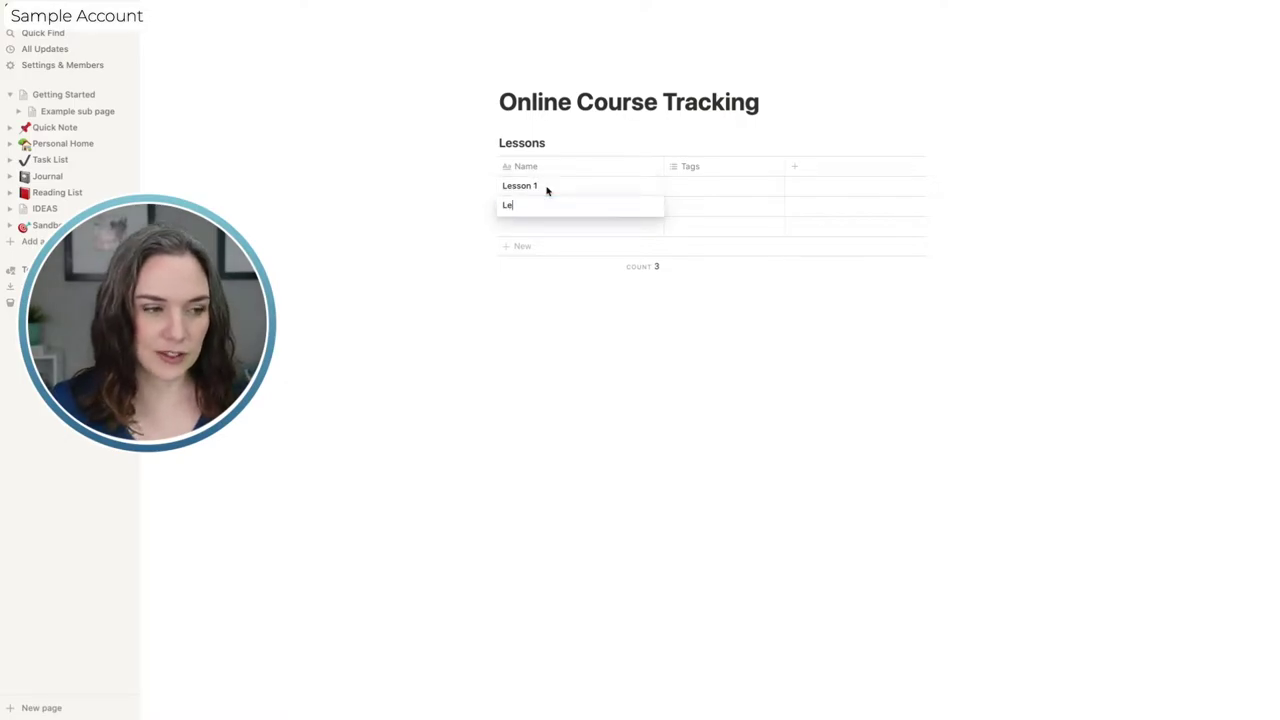
pyautogui.write('sson 2')
pyautogui.press('Return')
pyautogui.write('Les')
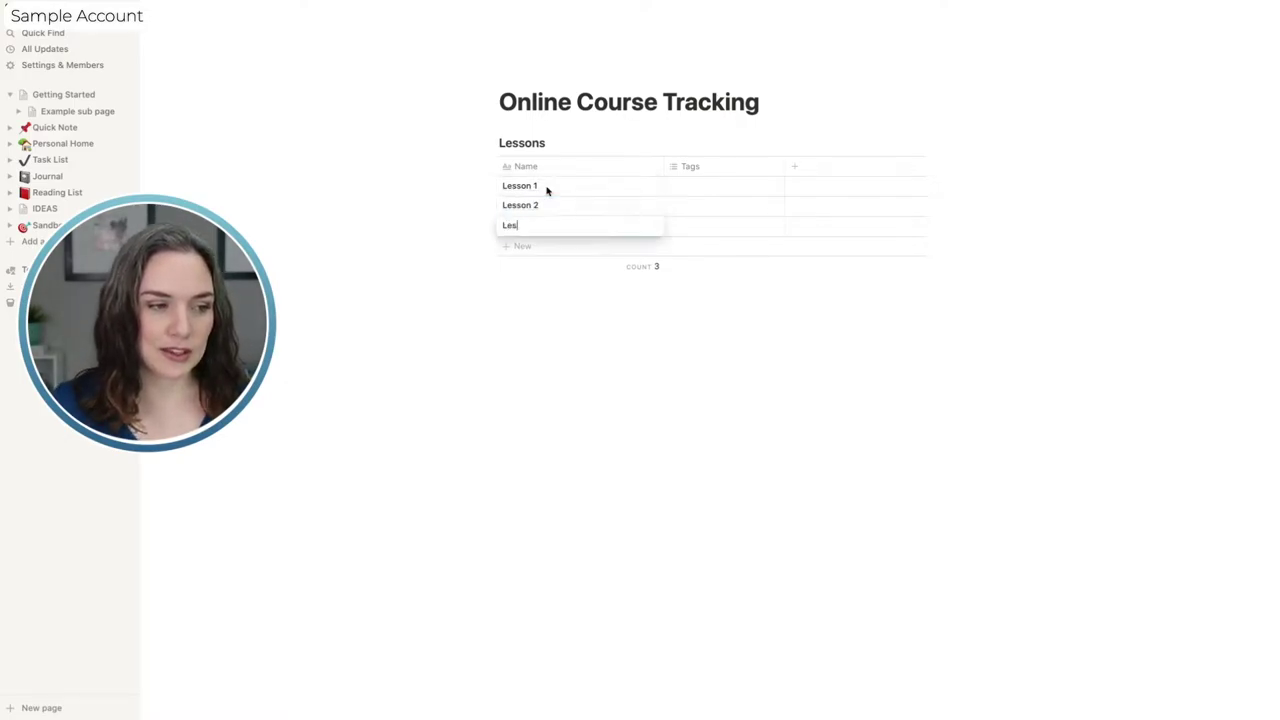
pyautogui.write('son 3')
pyautogui.press('Return')
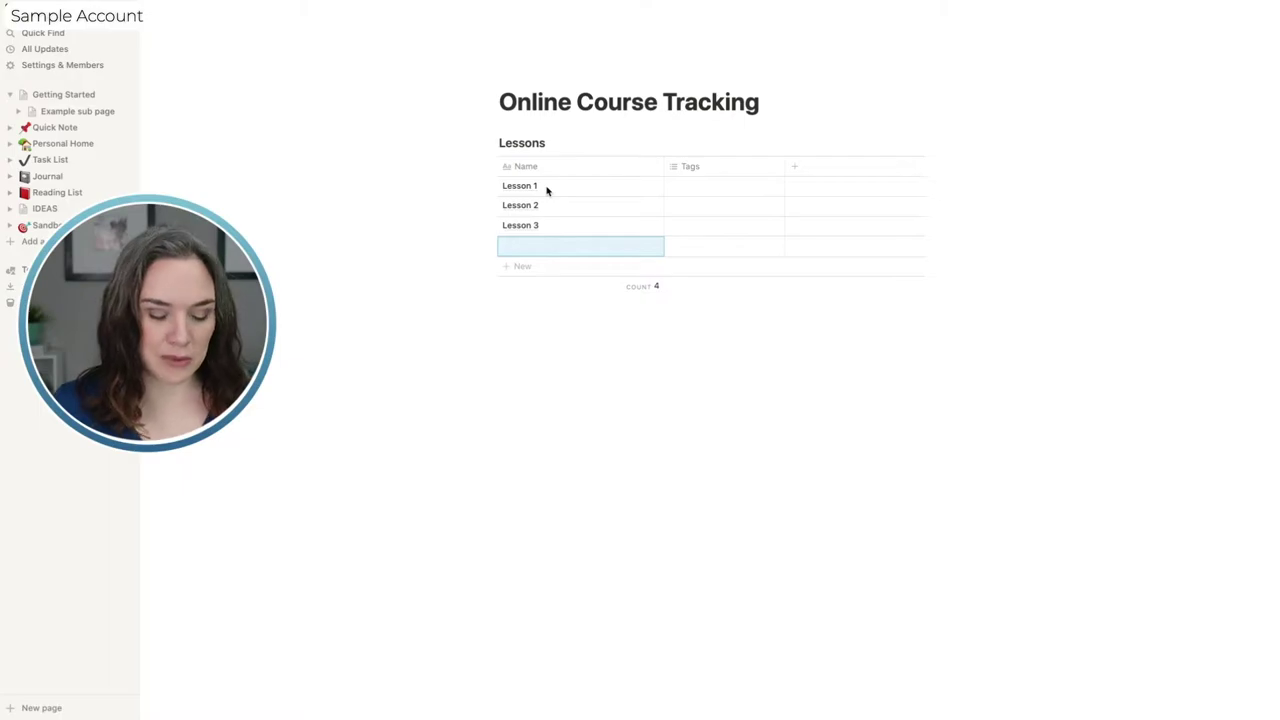
# Add four more entries to the Lessons table named Week 1, Week 2, Week 3 and Week 4.
pyautogui.write('Week')
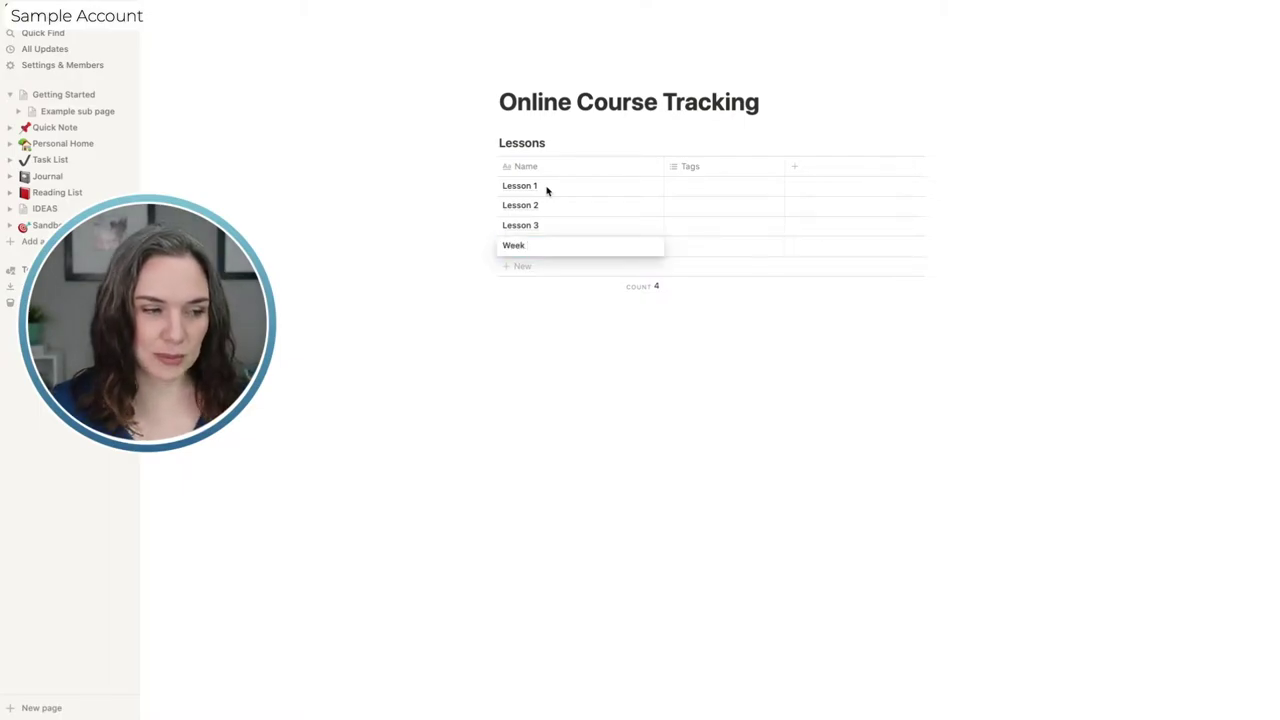
pyautogui.write(' 1')
pyautogui.press('Return')
pyautogui.write('Week 2')
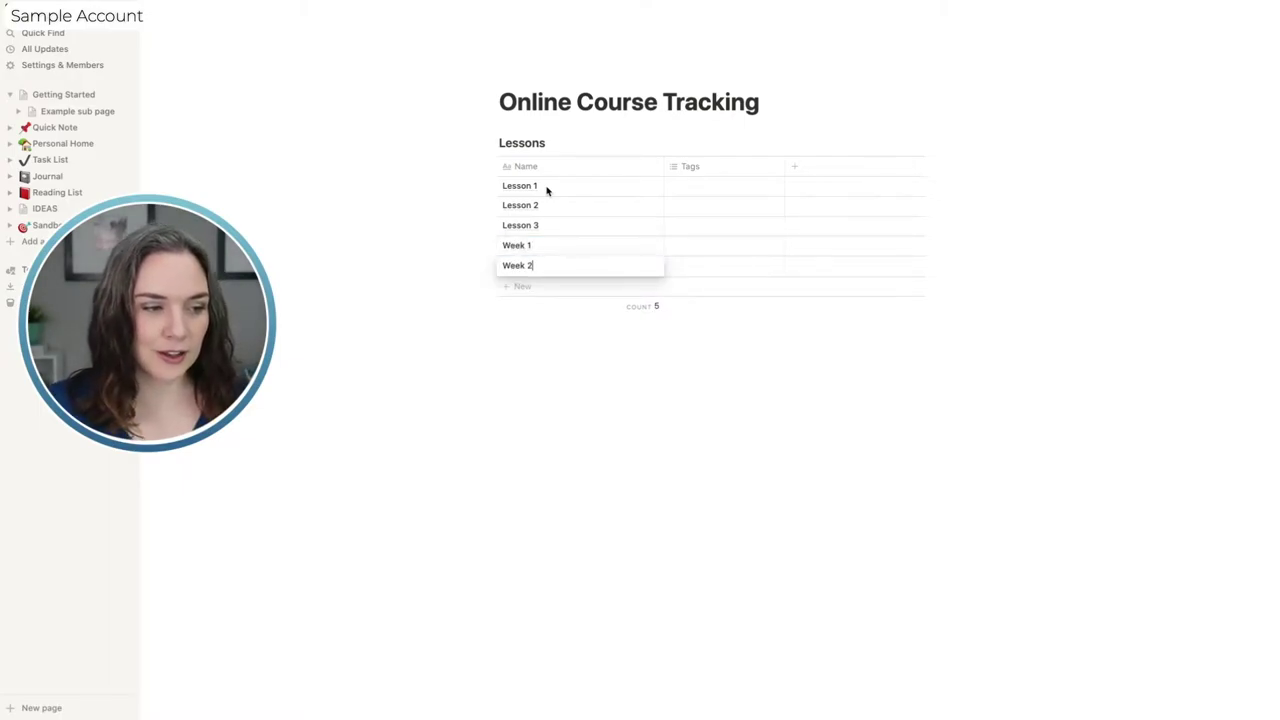
pyautogui.press('Return')
pyautogui.write('Week')
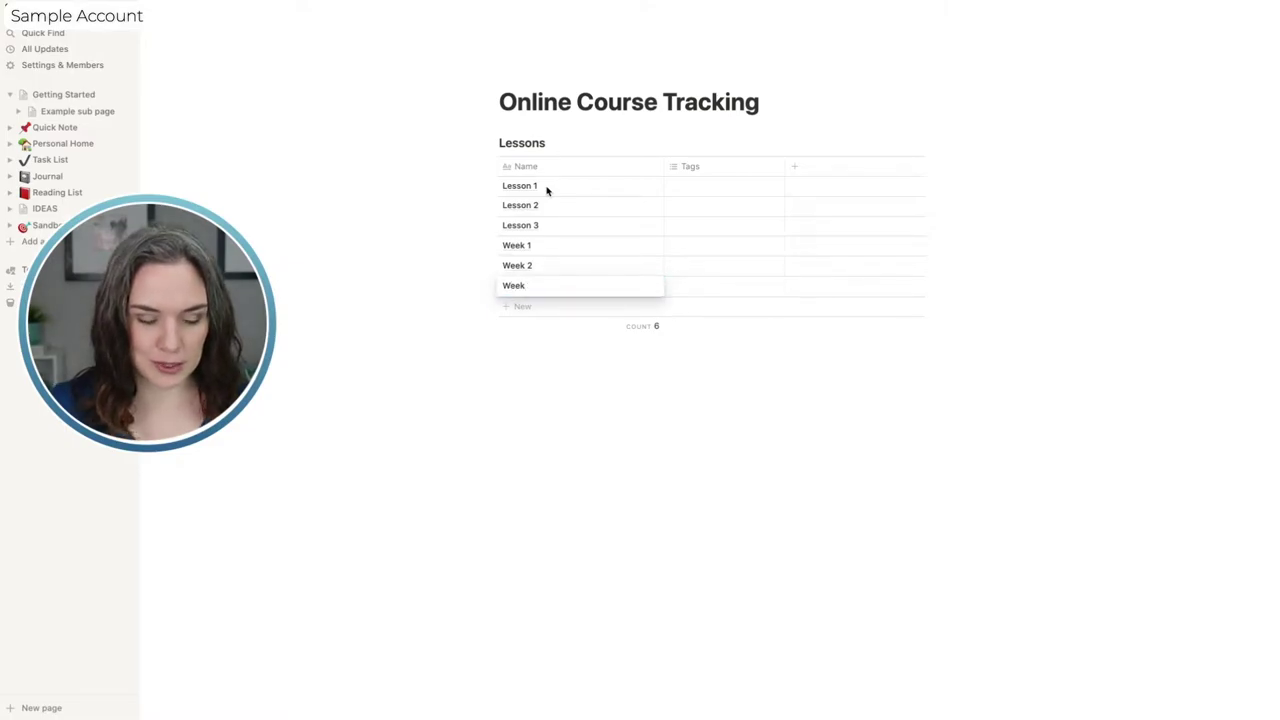
pyautogui.write(' 3')
pyautogui.press('Return')
pyautogui.write('Week')
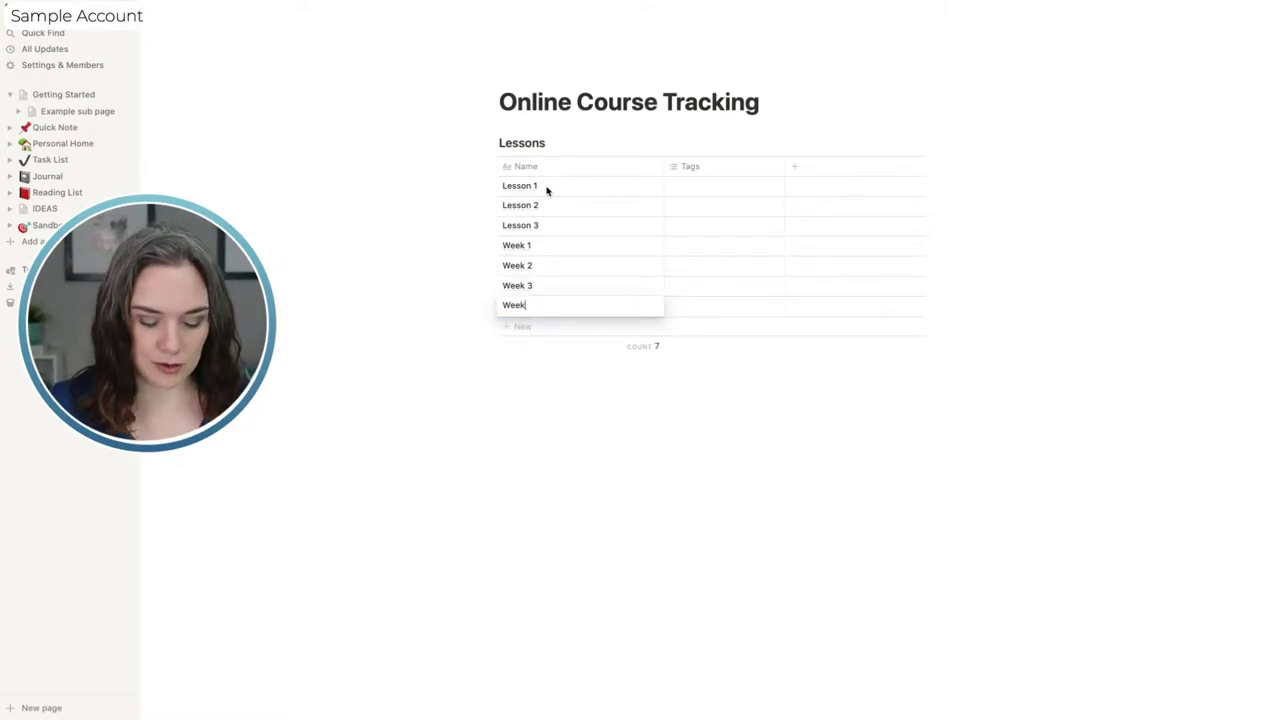
pyautogui.write(' 4')
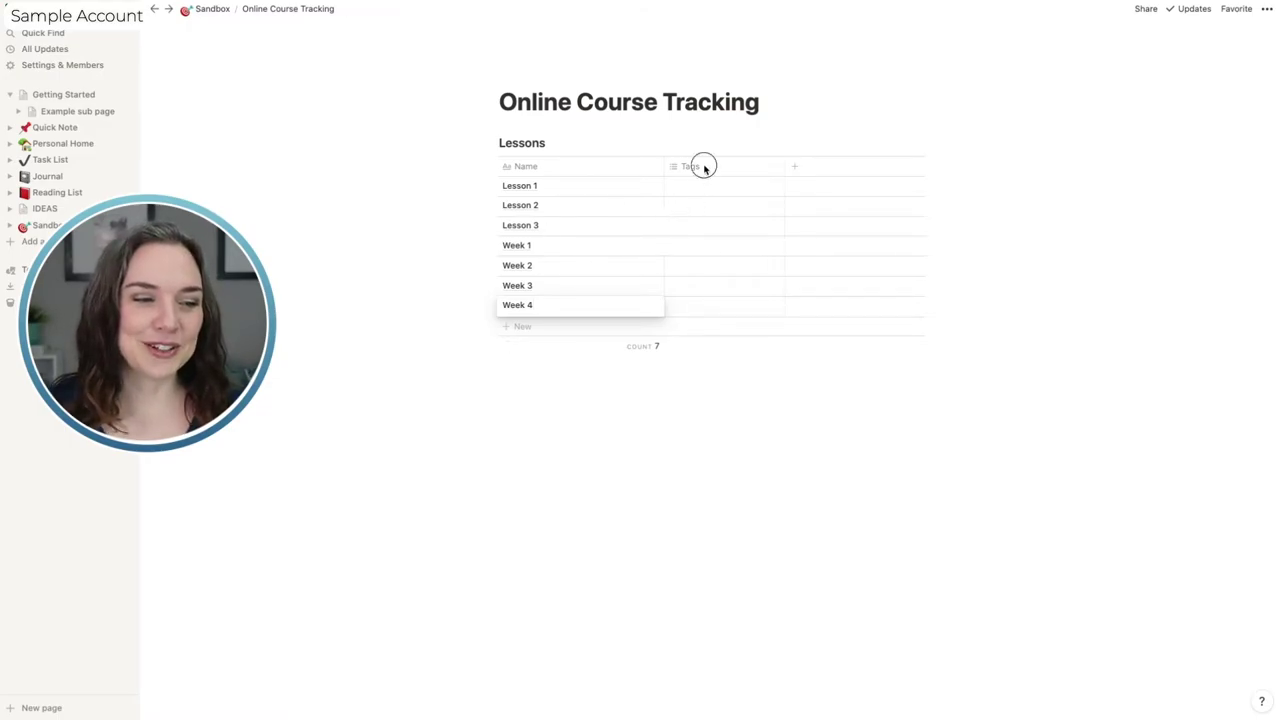
pyautogui.press('Escape')
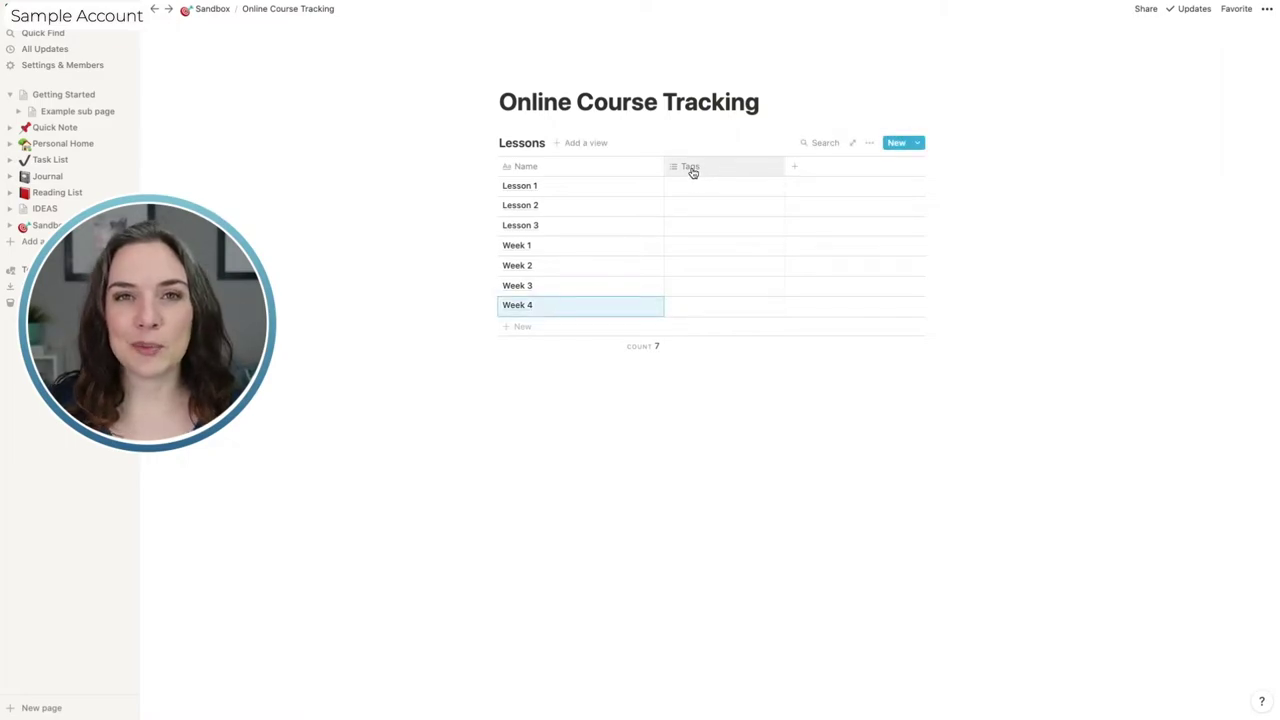
# Rename the Tags property of the Lessons table to Course and change its type to Select.
pyautogui.click(692, 170)
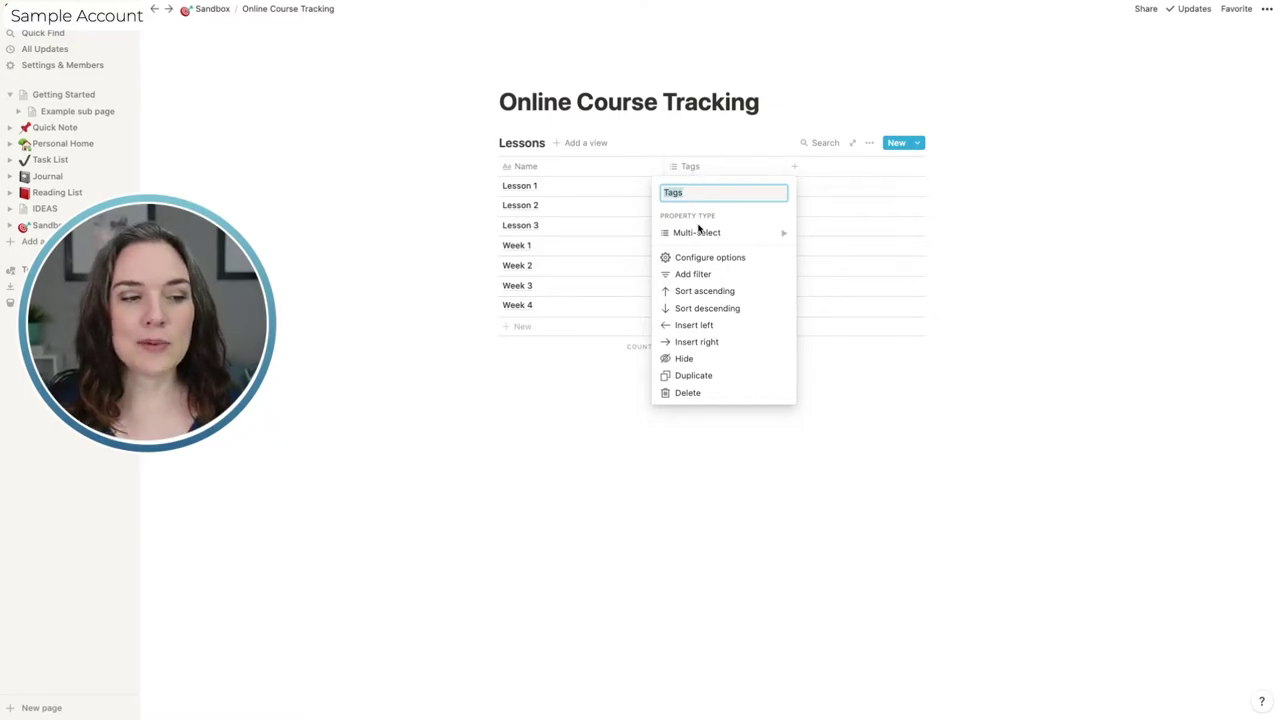
pyautogui.moveTo(697, 235)
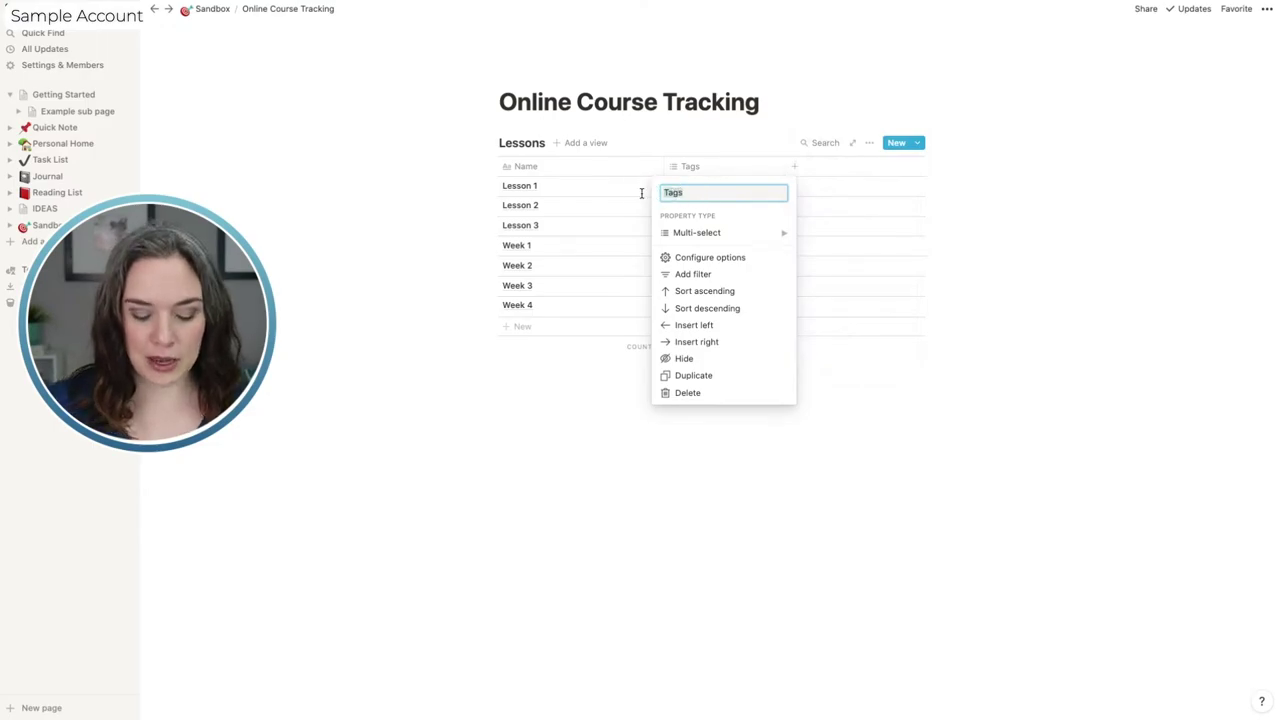
pyautogui.write('Course')
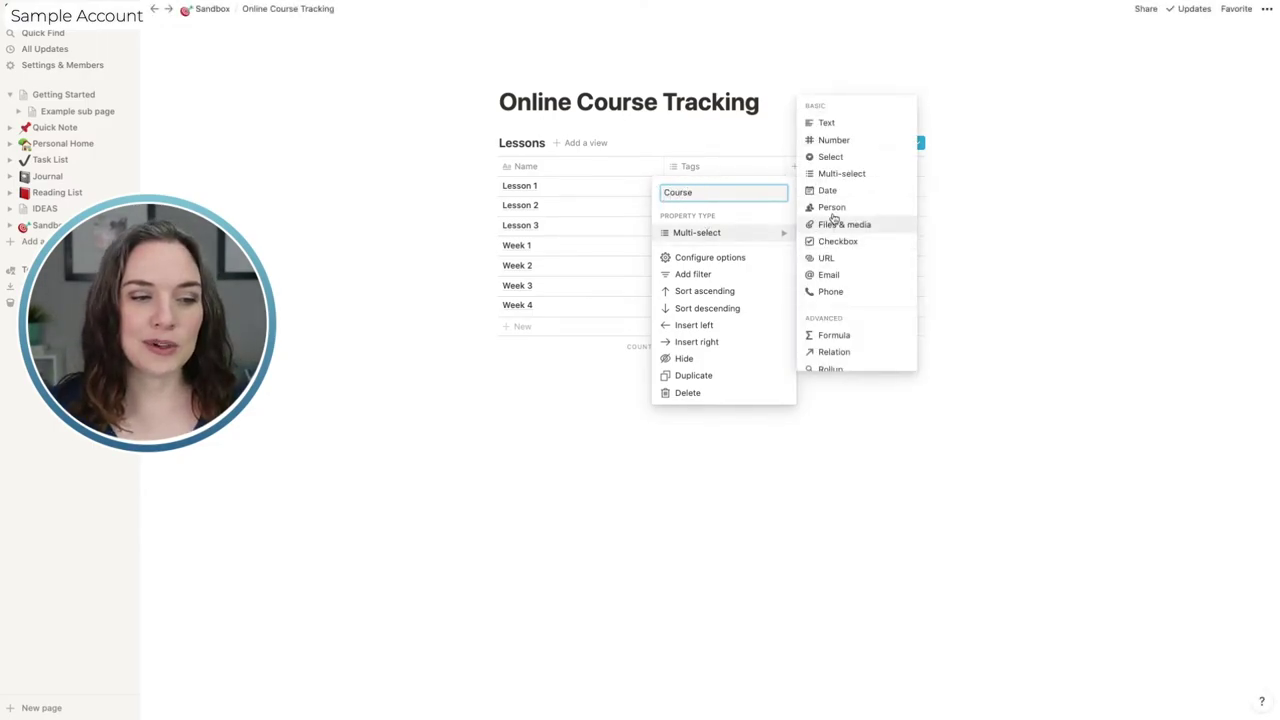
pyautogui.click(833, 158)
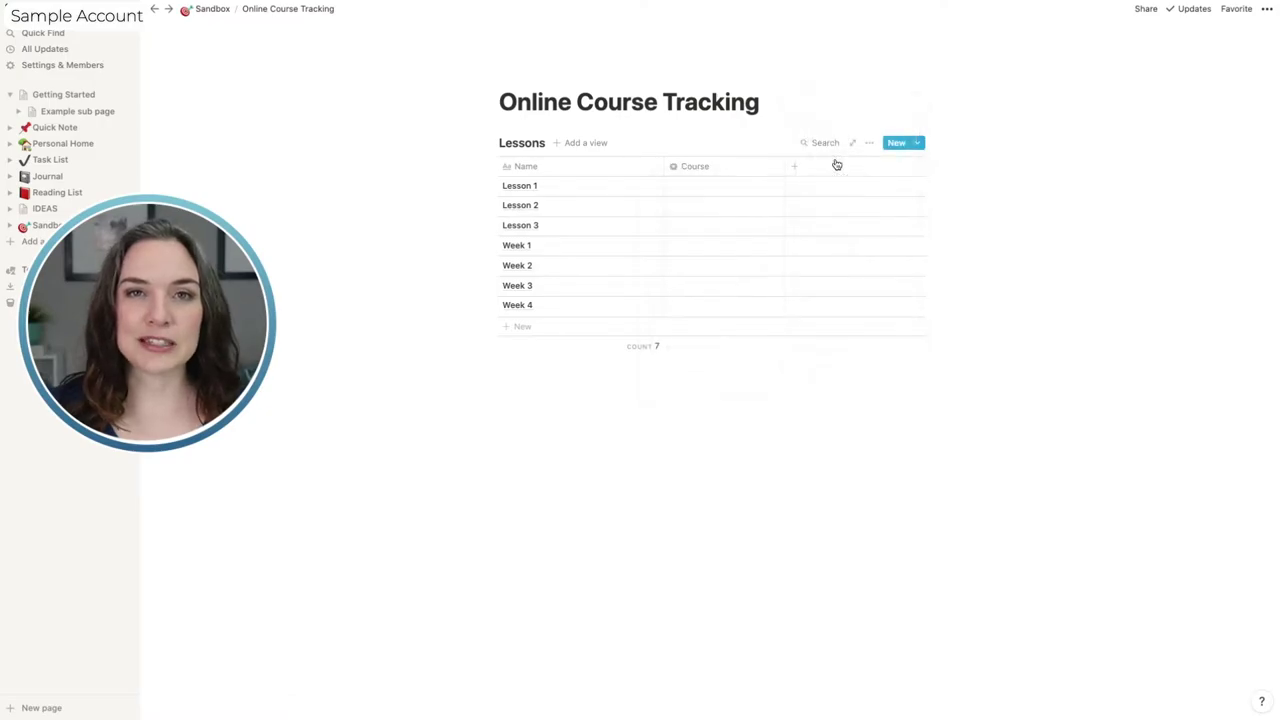
# Create the option Course A in the Course property for Lesson 1 and assign it to Lesson 2 and Lesson 3 too.
pyautogui.click(714, 190)
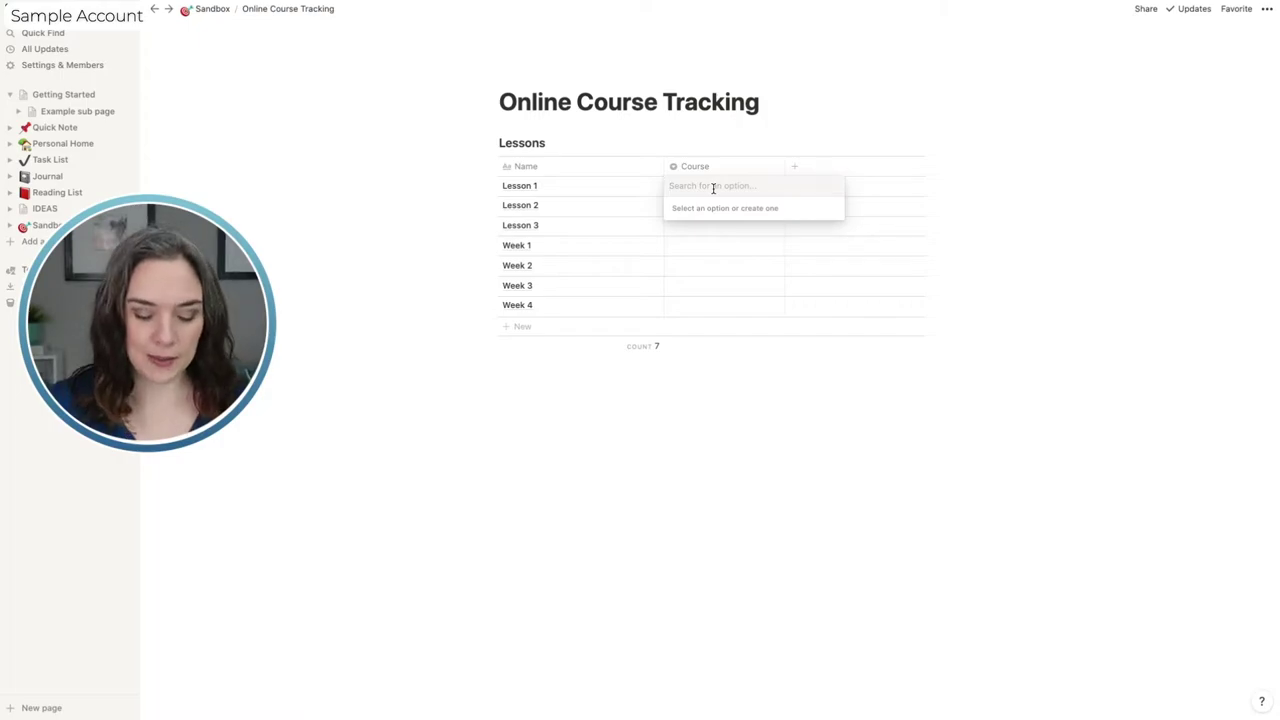
pyautogui.write('Course')
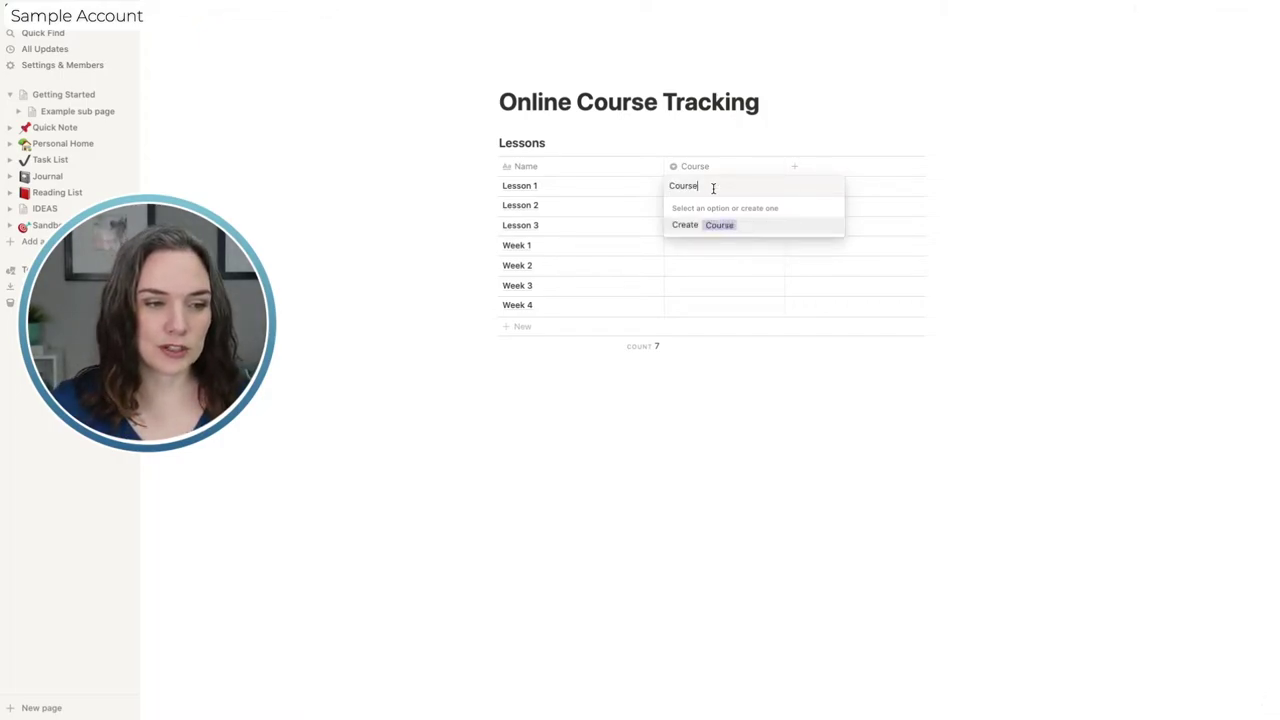
pyautogui.write(' A')
pyautogui.press('Return')
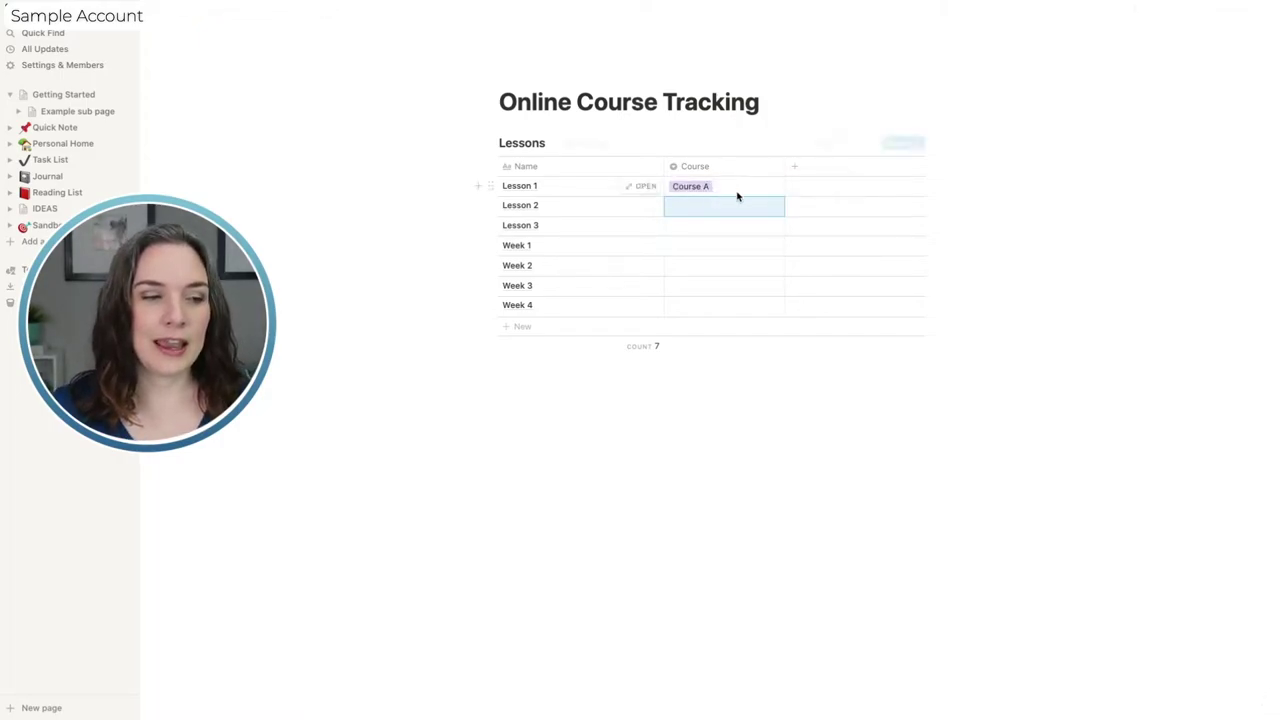
pyautogui.click(736, 208)
pyautogui.click(705, 245)
pyautogui.click(728, 226)
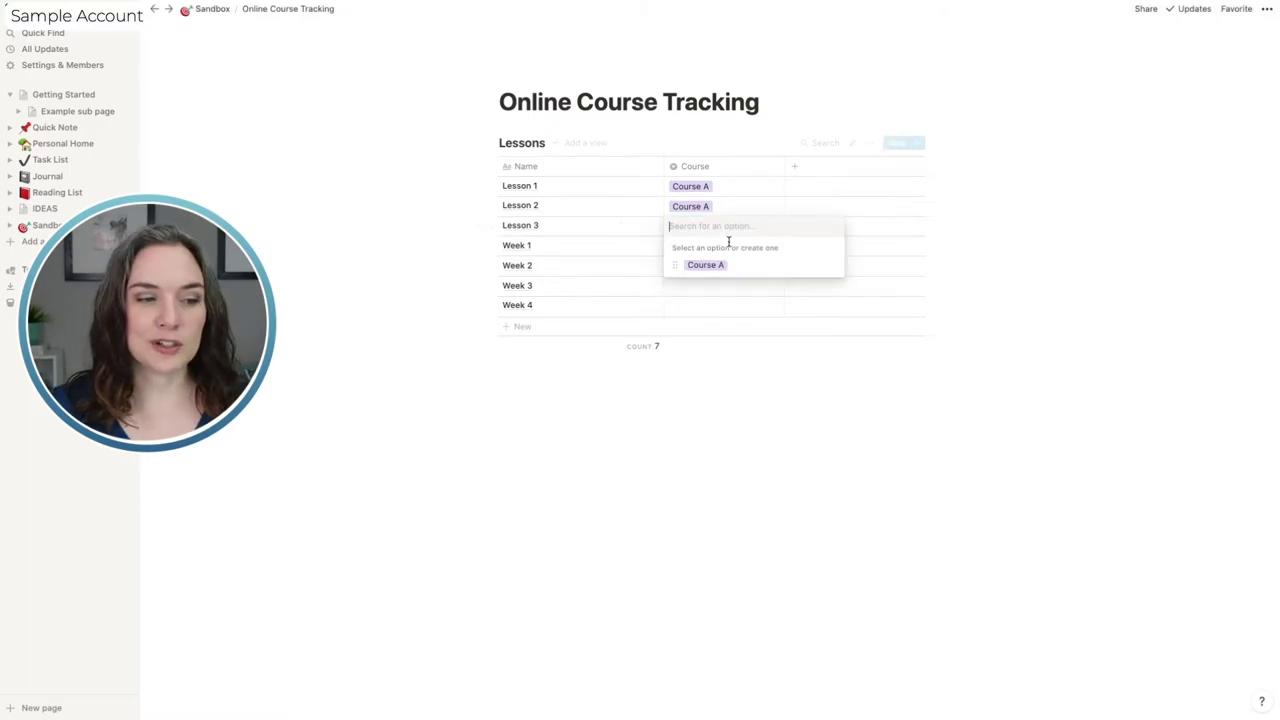
pyautogui.click(728, 266)
# Create the option Course B in the Course property for Week 1 and assign it to Week 2, Week 3 and Week 4 too.
pyautogui.click(716, 247)
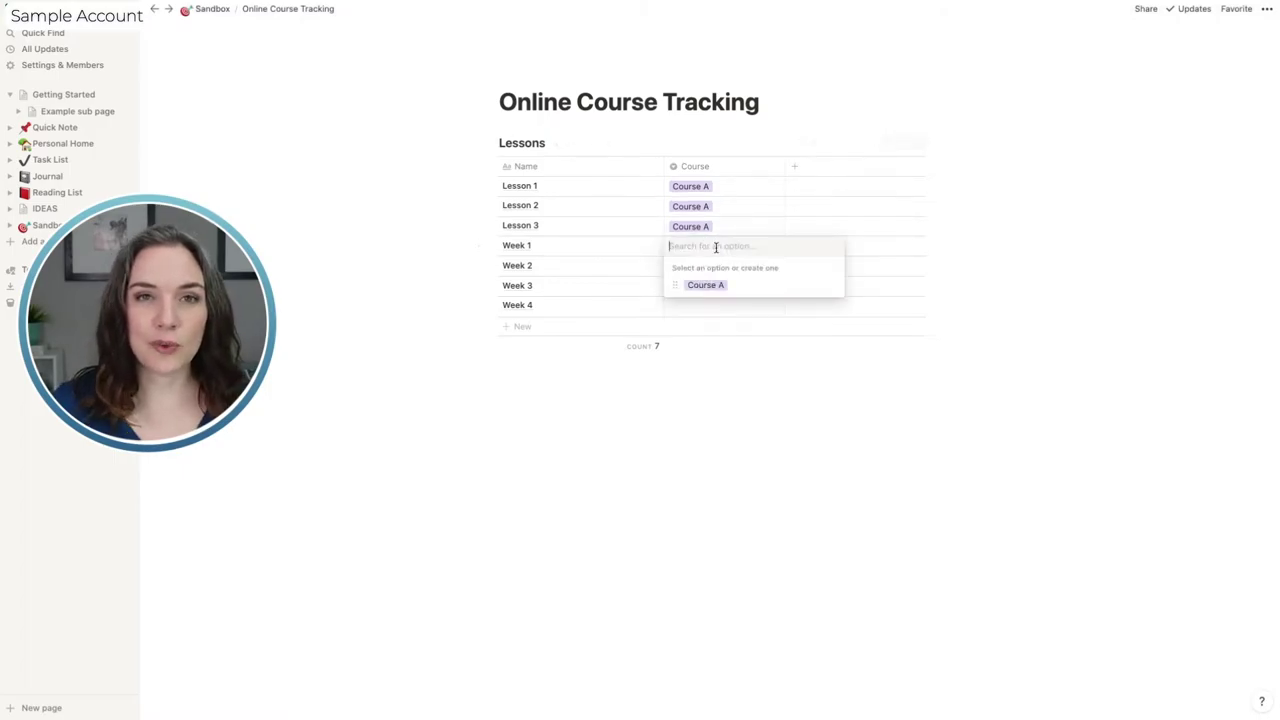
pyautogui.write('Course B')
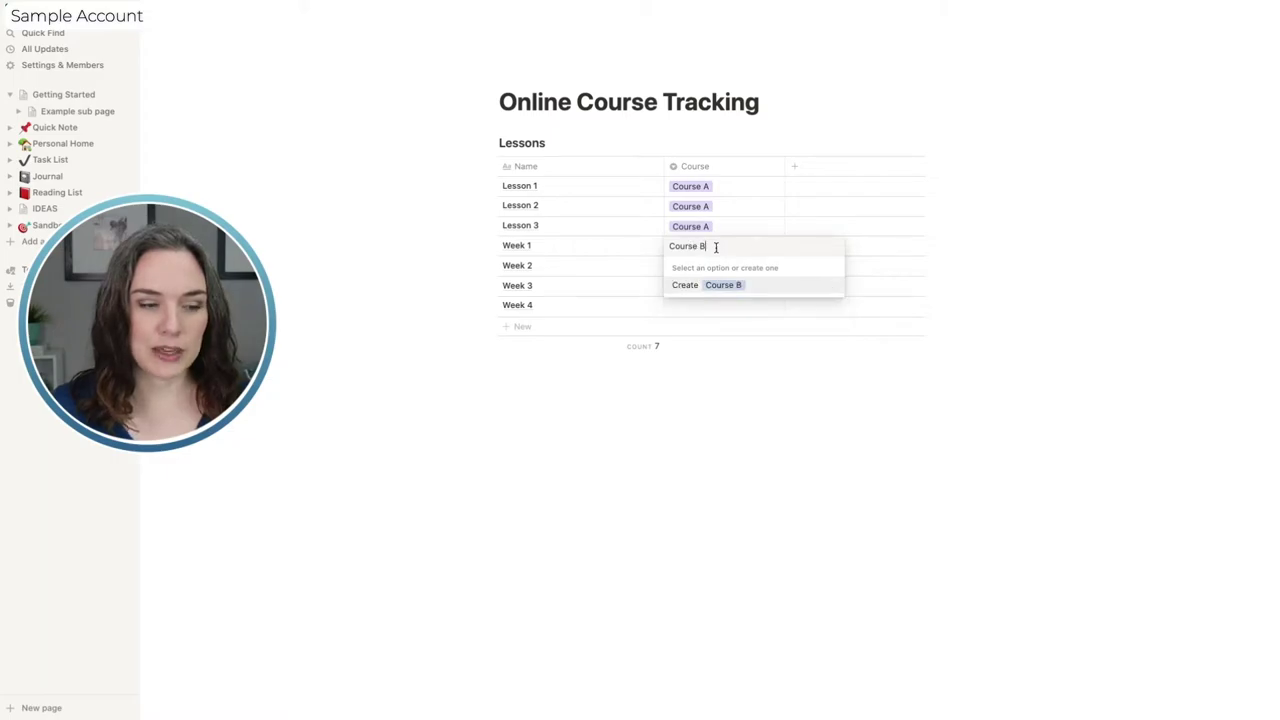
pyautogui.click(718, 286)
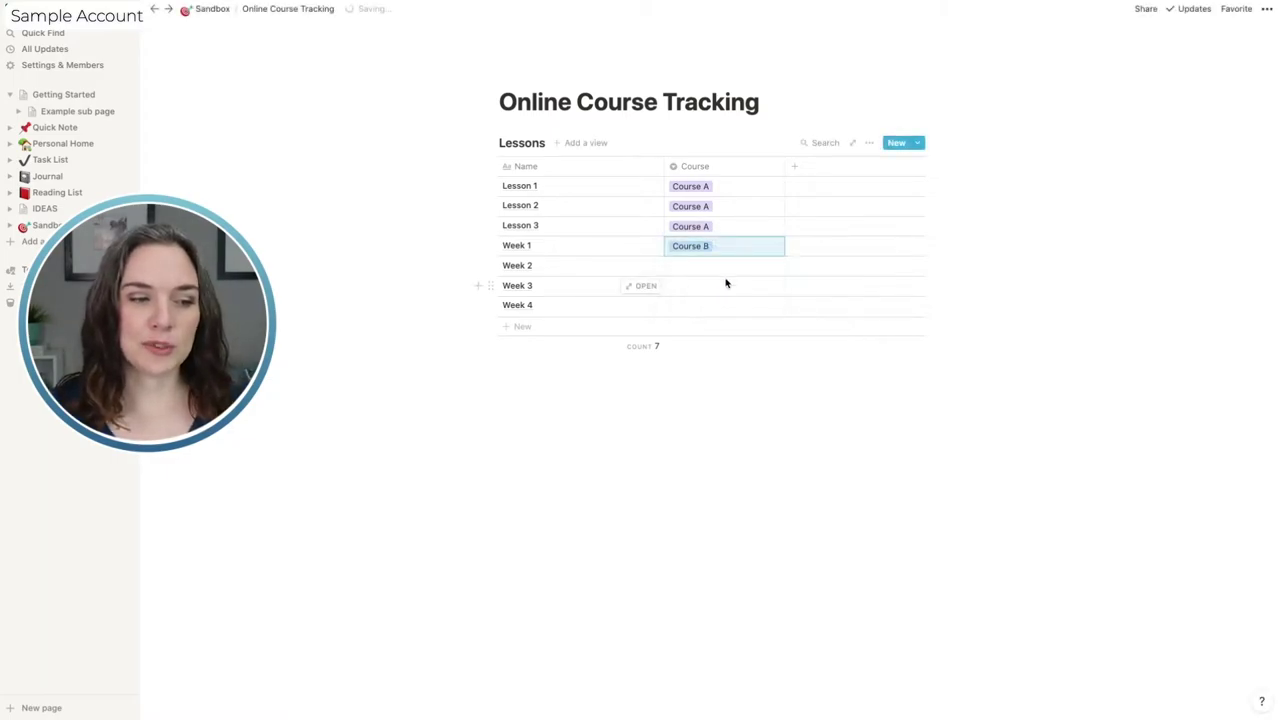
pyautogui.click(731, 268)
pyautogui.click(715, 322)
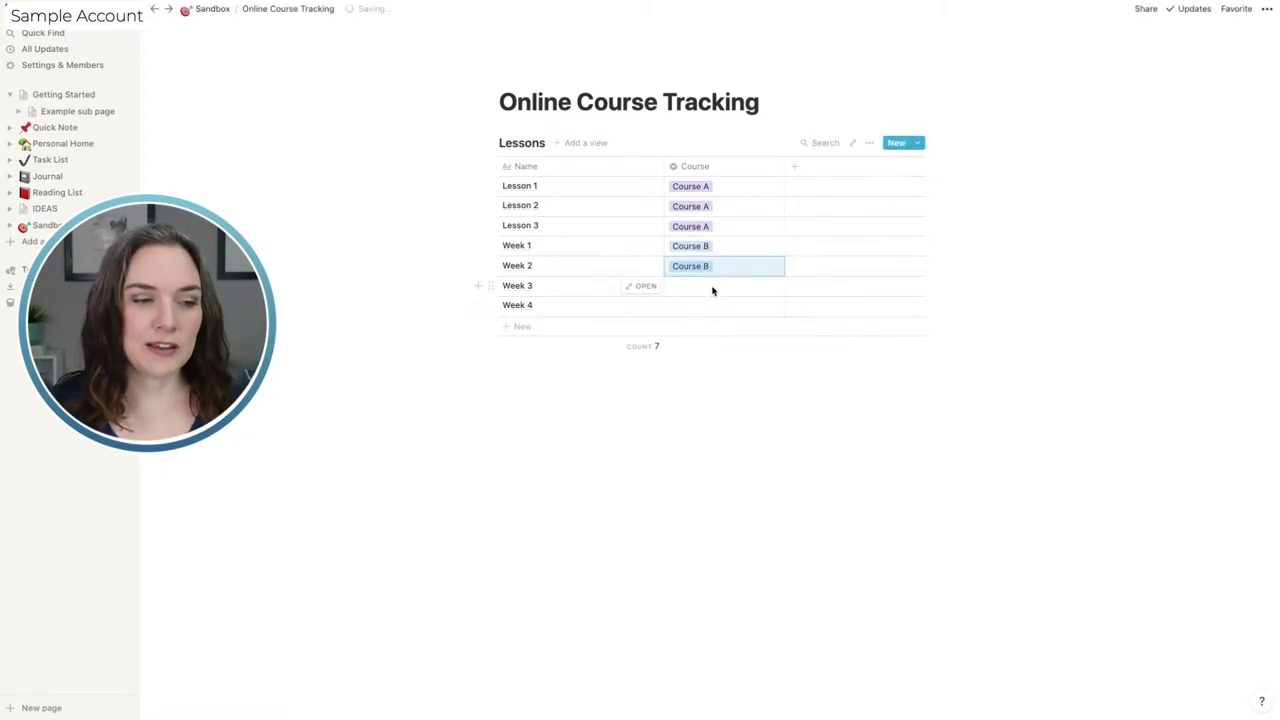
pyautogui.click(711, 289)
pyautogui.click(711, 342)
pyautogui.click(711, 306)
pyautogui.click(711, 362)
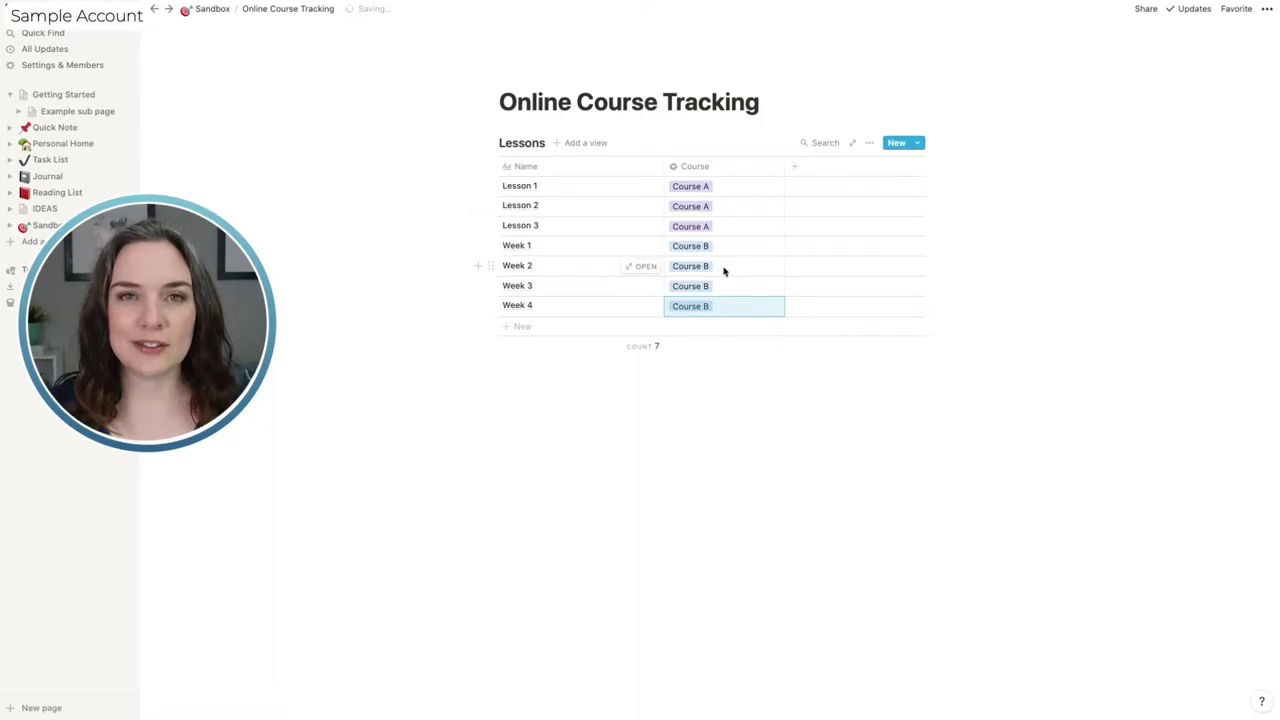
# Add a text property named Notes to the Lessons table.
pyautogui.click(795, 168)
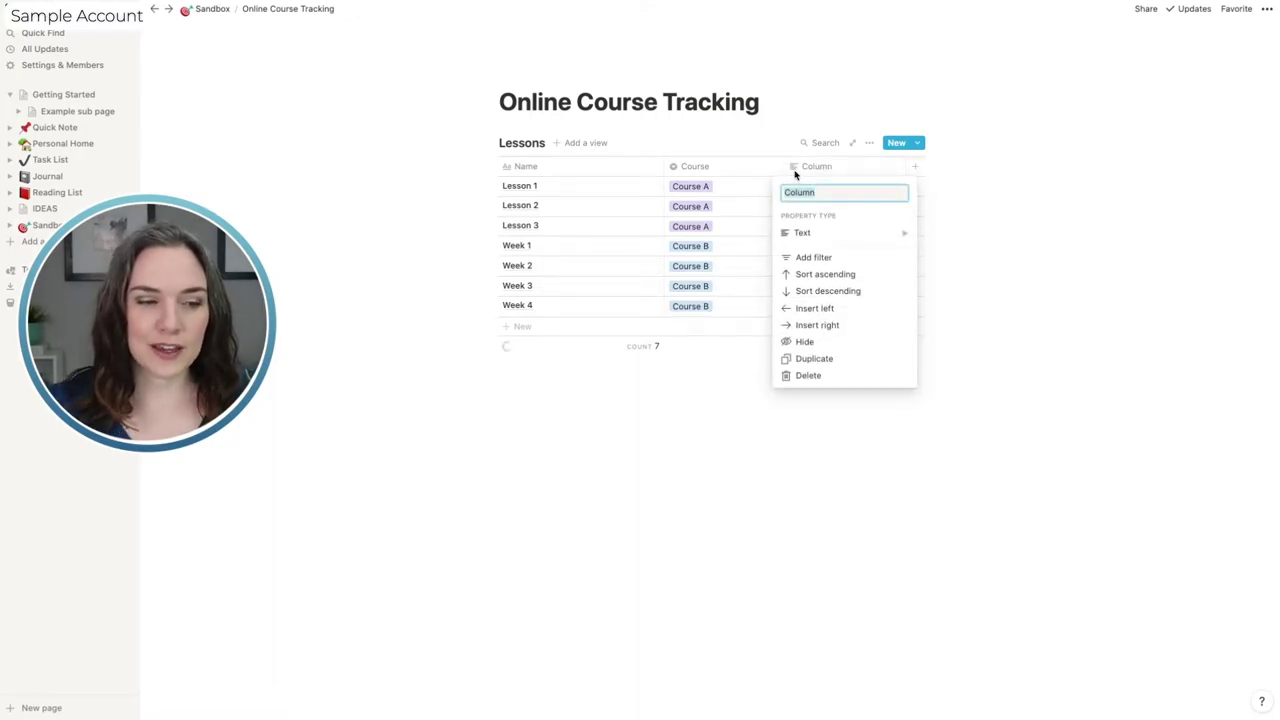
pyautogui.write('Notes')
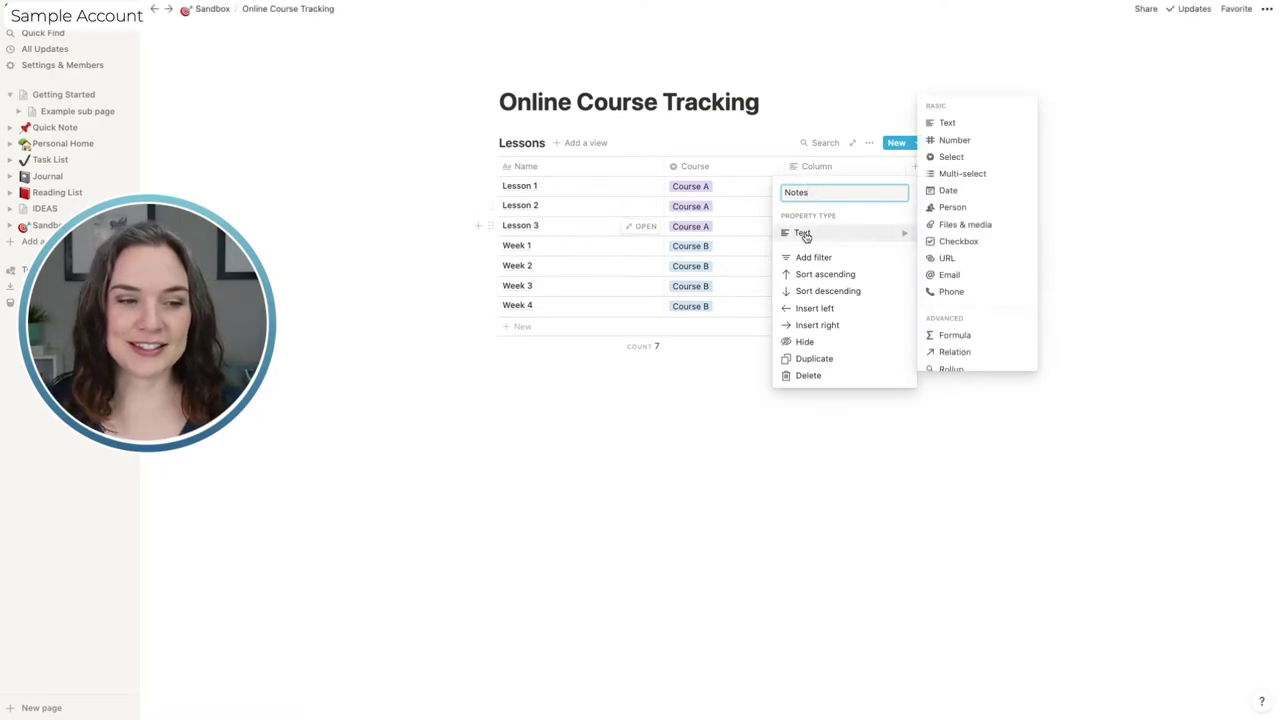
pyautogui.click(760, 187)
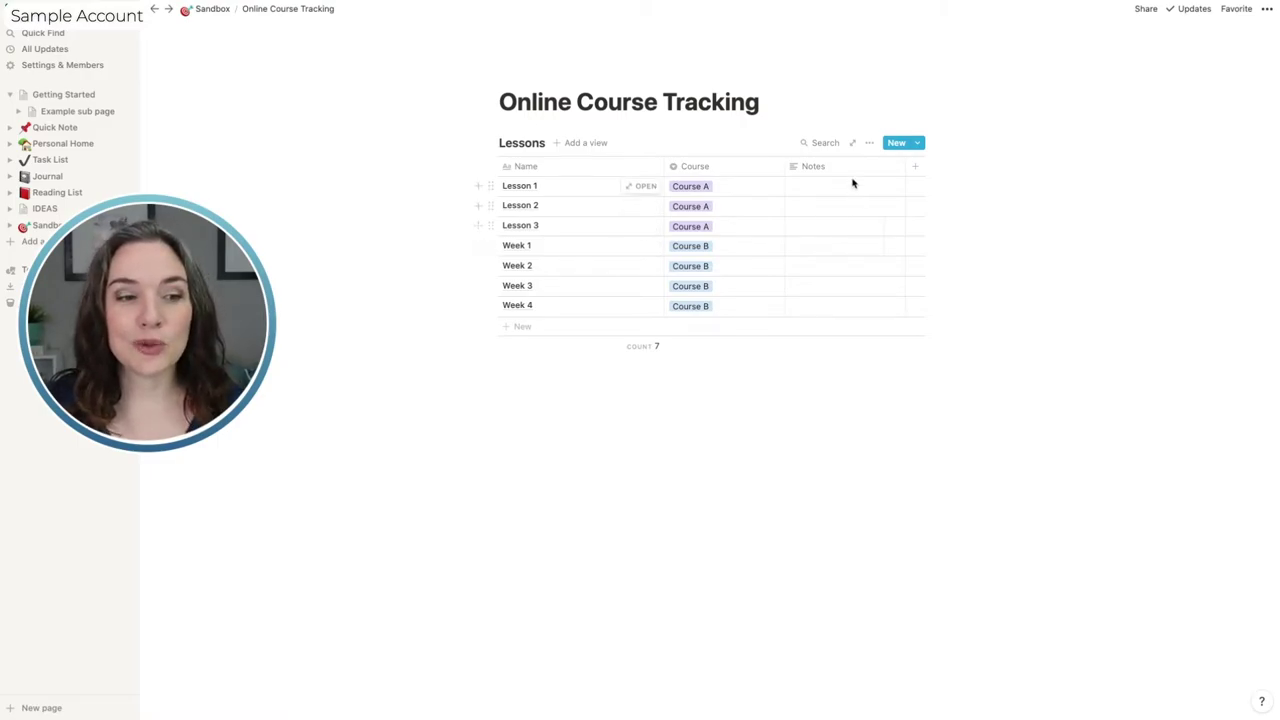
# Filter the Lessons table to entries where Course is Course A.
pyautogui.click(869, 143)
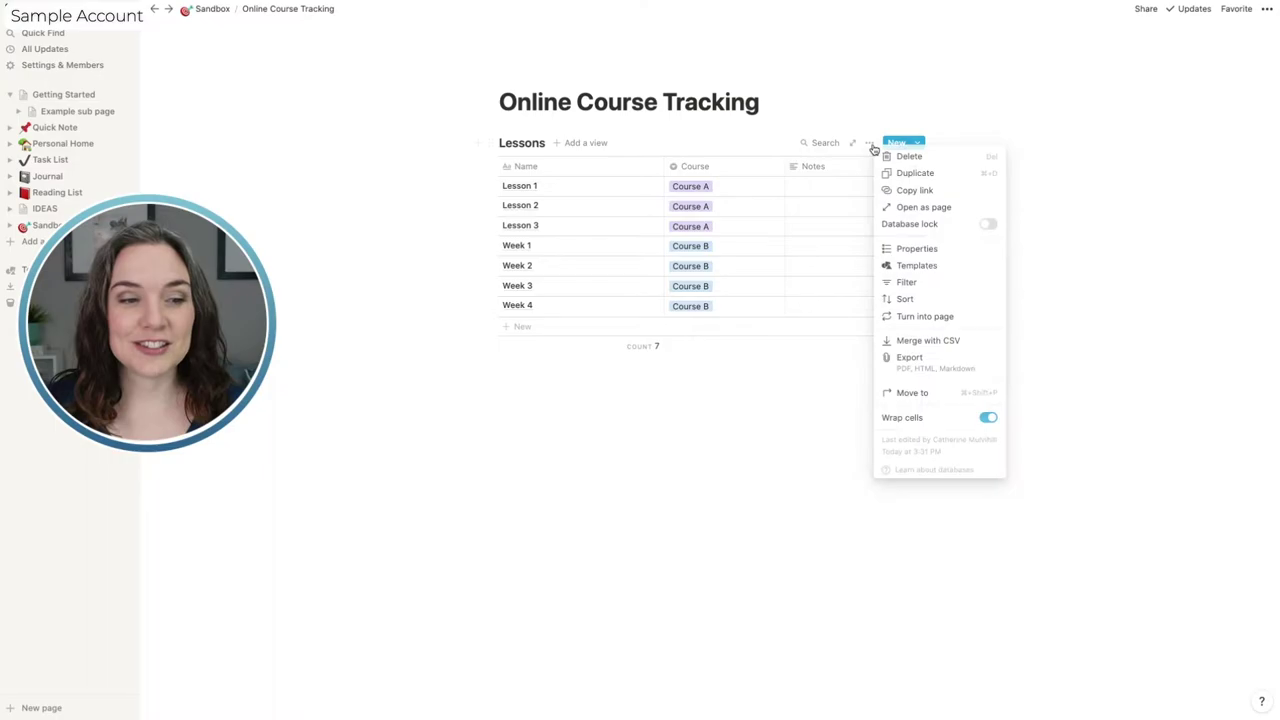
pyautogui.click(905, 283)
pyautogui.click(688, 255)
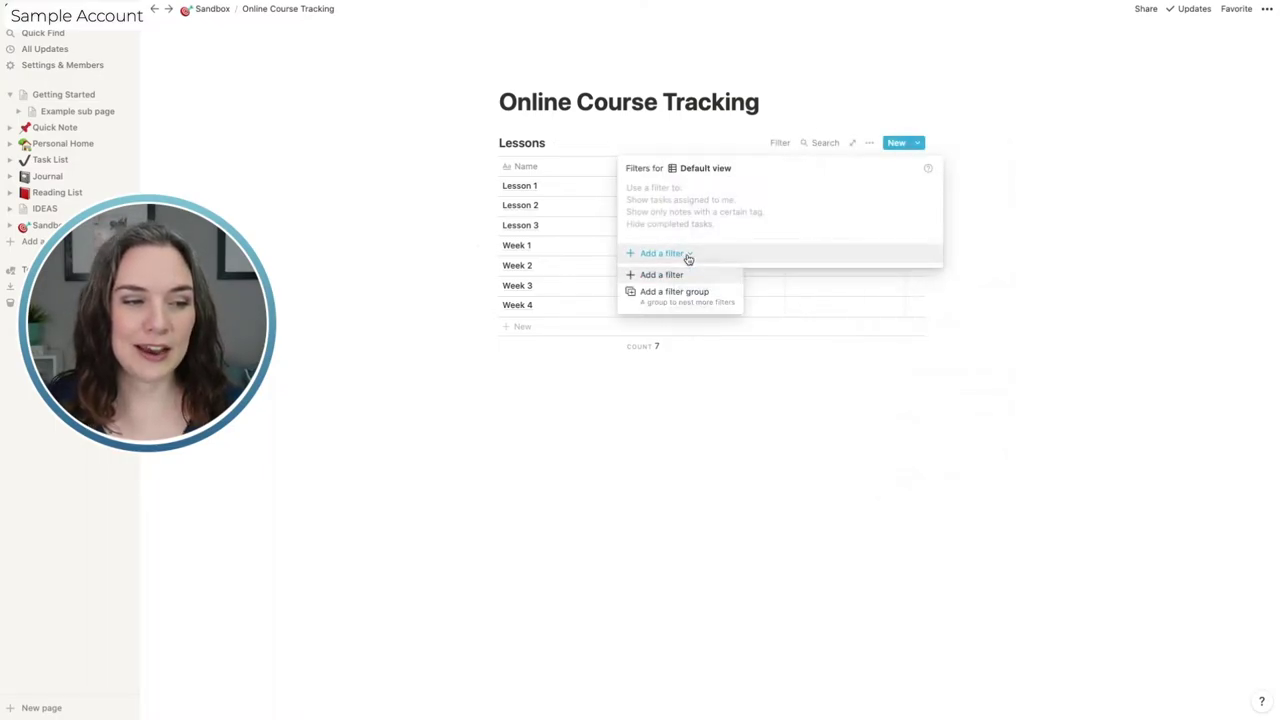
pyautogui.click(680, 276)
pyautogui.click(717, 193)
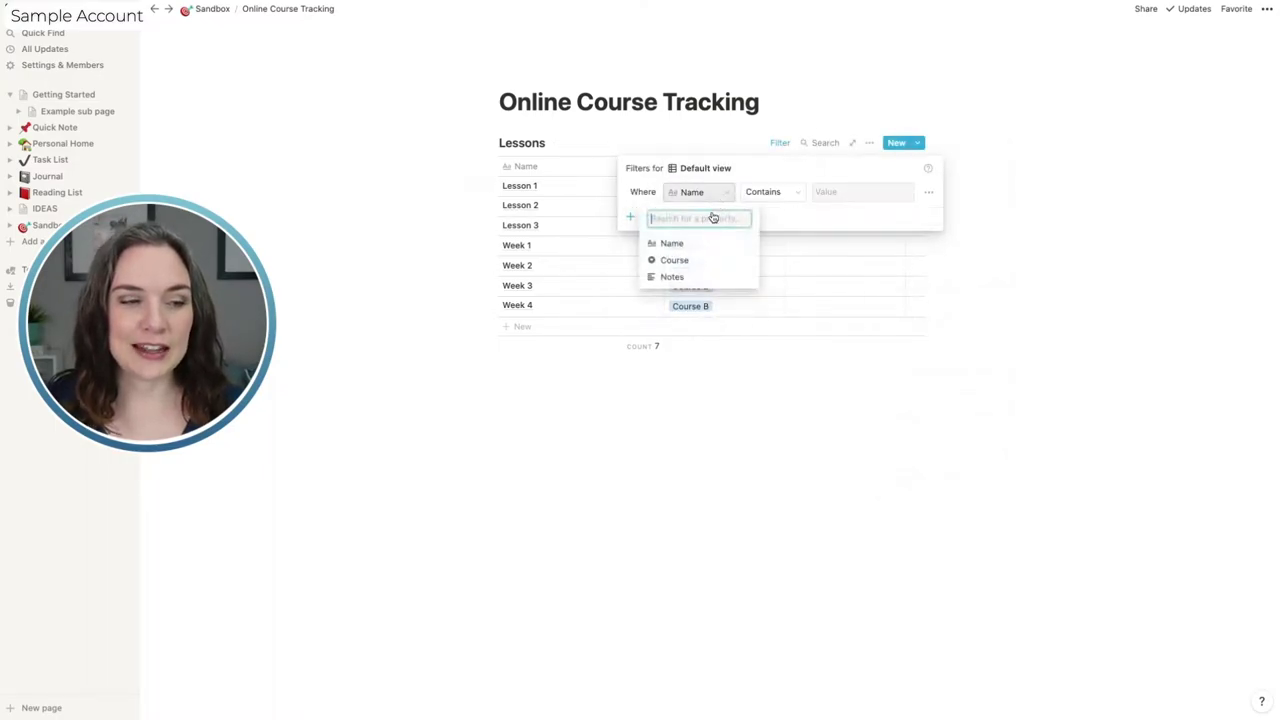
pyautogui.click(703, 262)
pyautogui.click(840, 192)
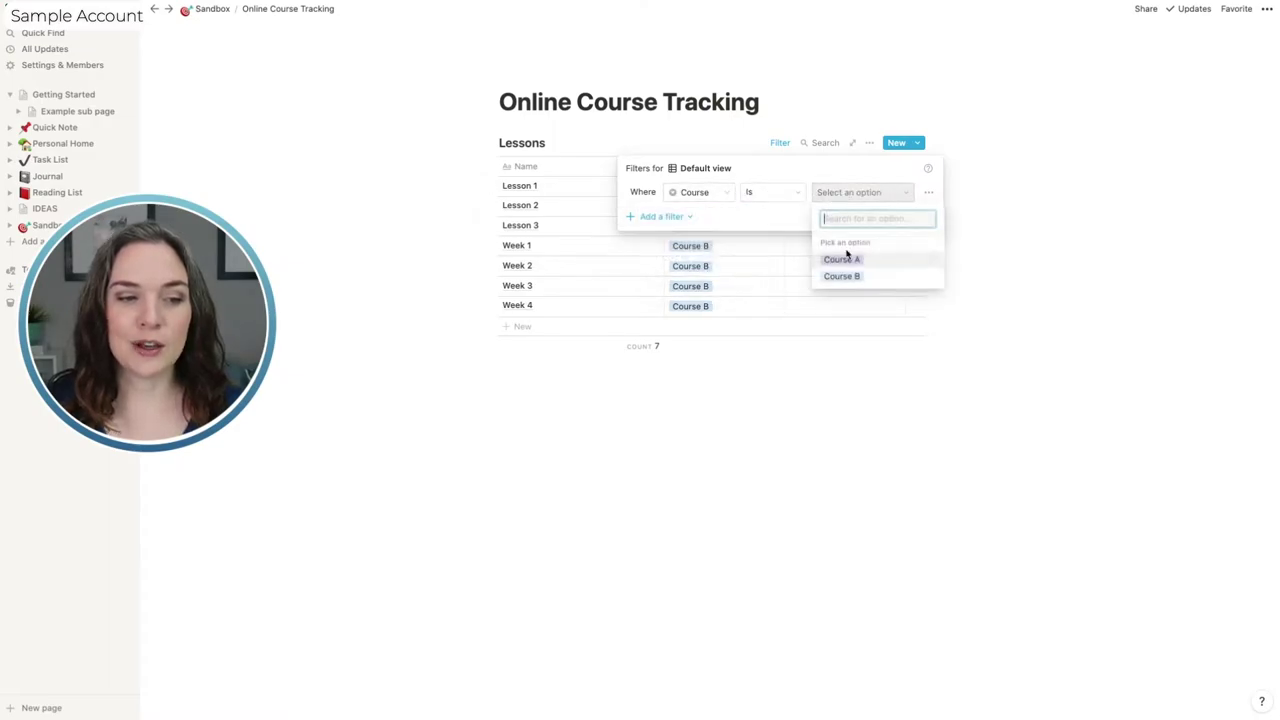
pyautogui.click(846, 257)
pyautogui.click(864, 289)
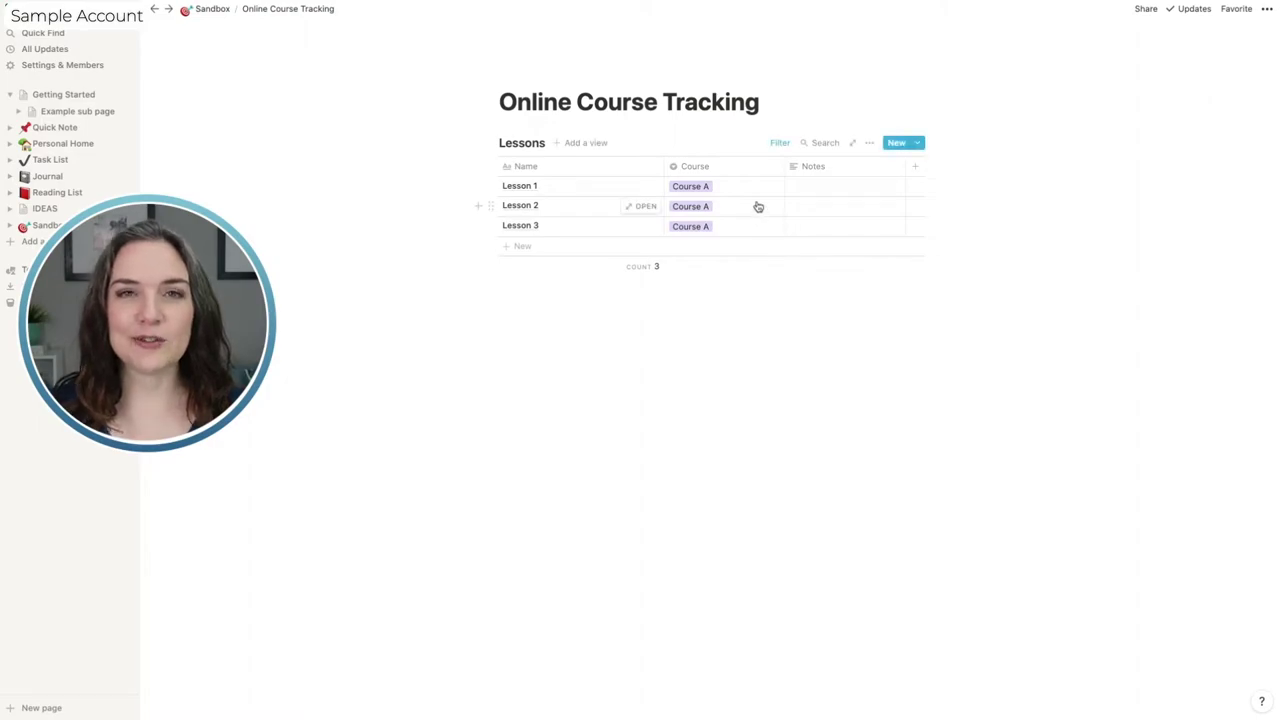
# Change the Lessons table's Course filter value to Course B.
pyautogui.click(780, 143)
pyautogui.click(850, 195)
pyautogui.click(857, 276)
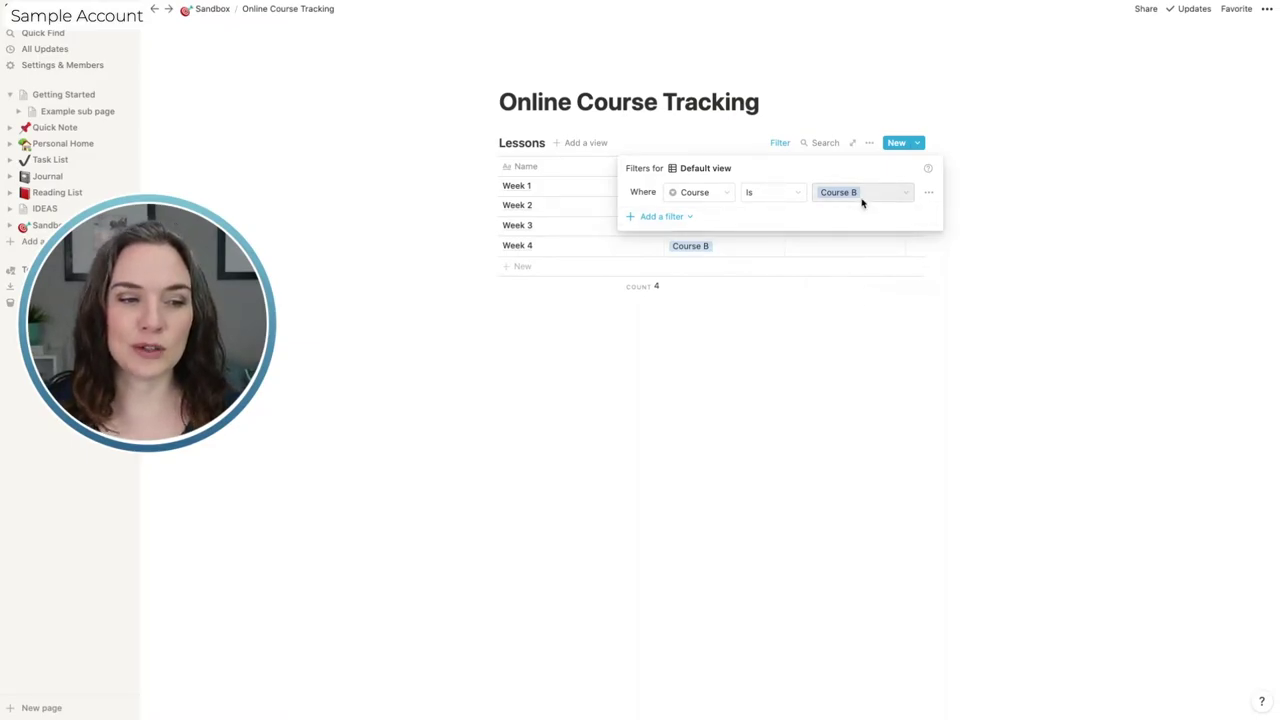
# Remove the Course filter from the Lessons table's default view.
pyautogui.click(928, 193)
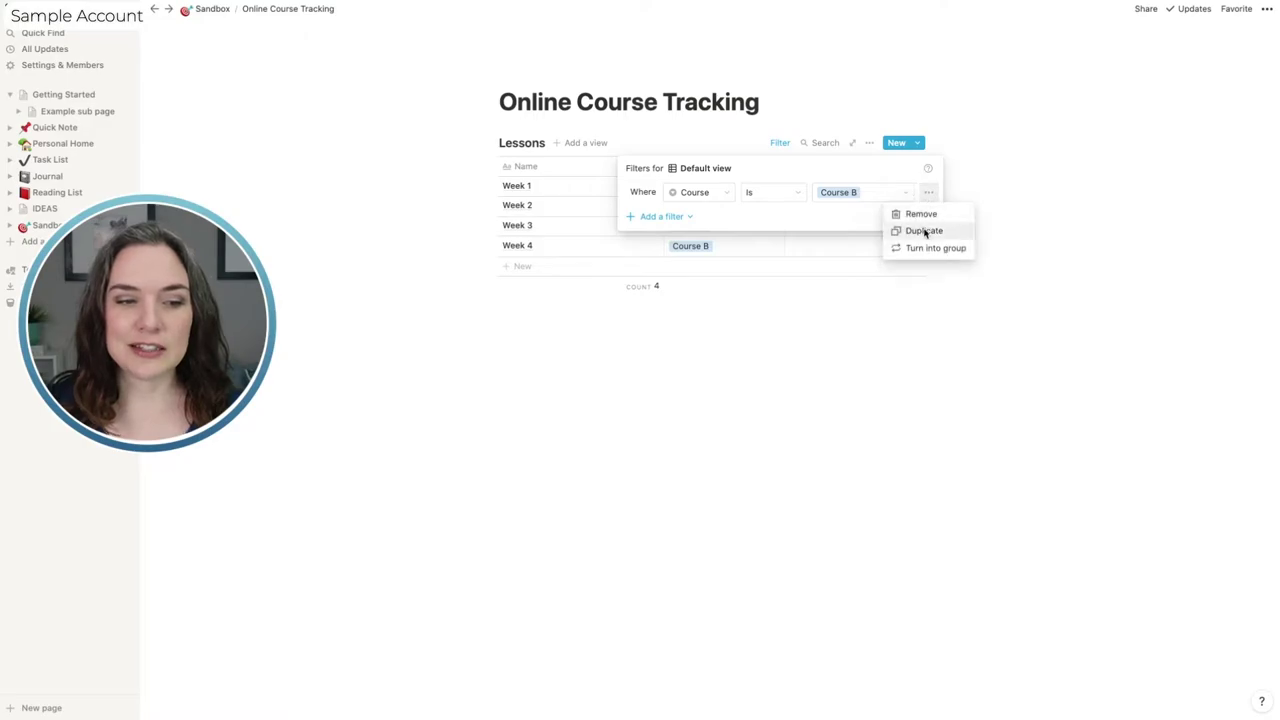
pyautogui.click(922, 214)
pyautogui.click(818, 354)
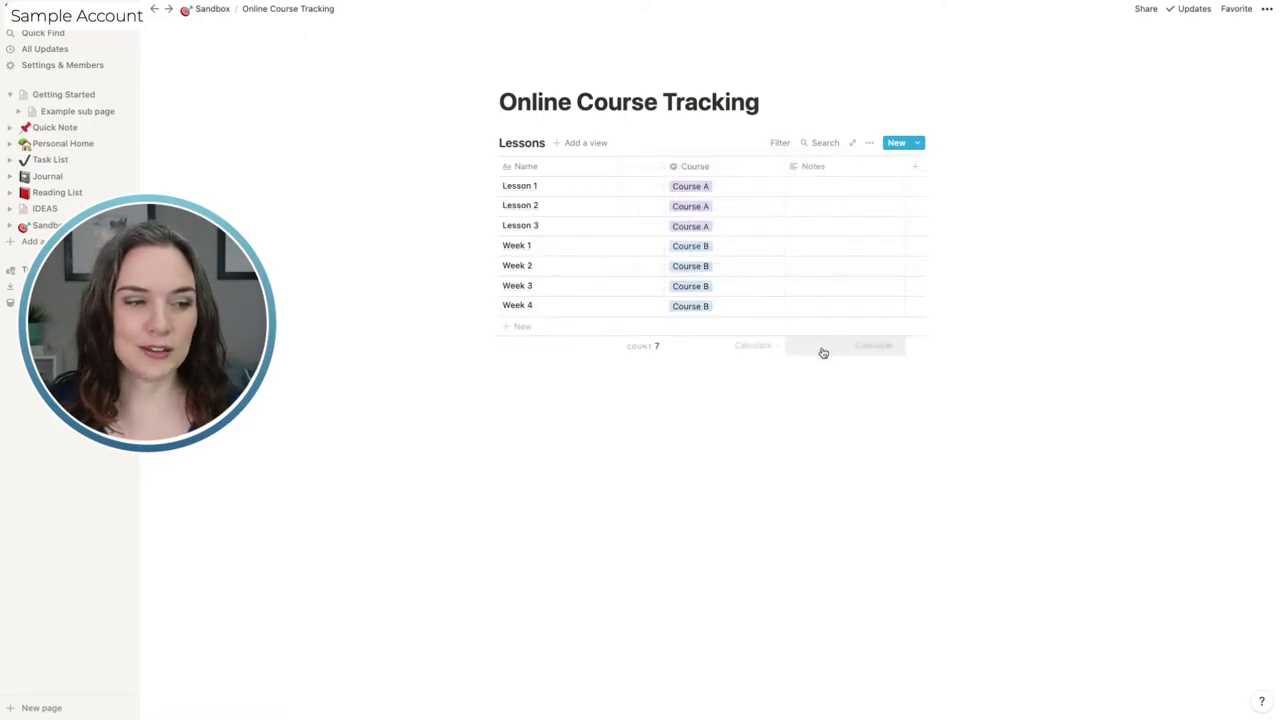
# Add a Board view named By Course to the Lessons database and hide its No Course column.
pyautogui.click(575, 144)
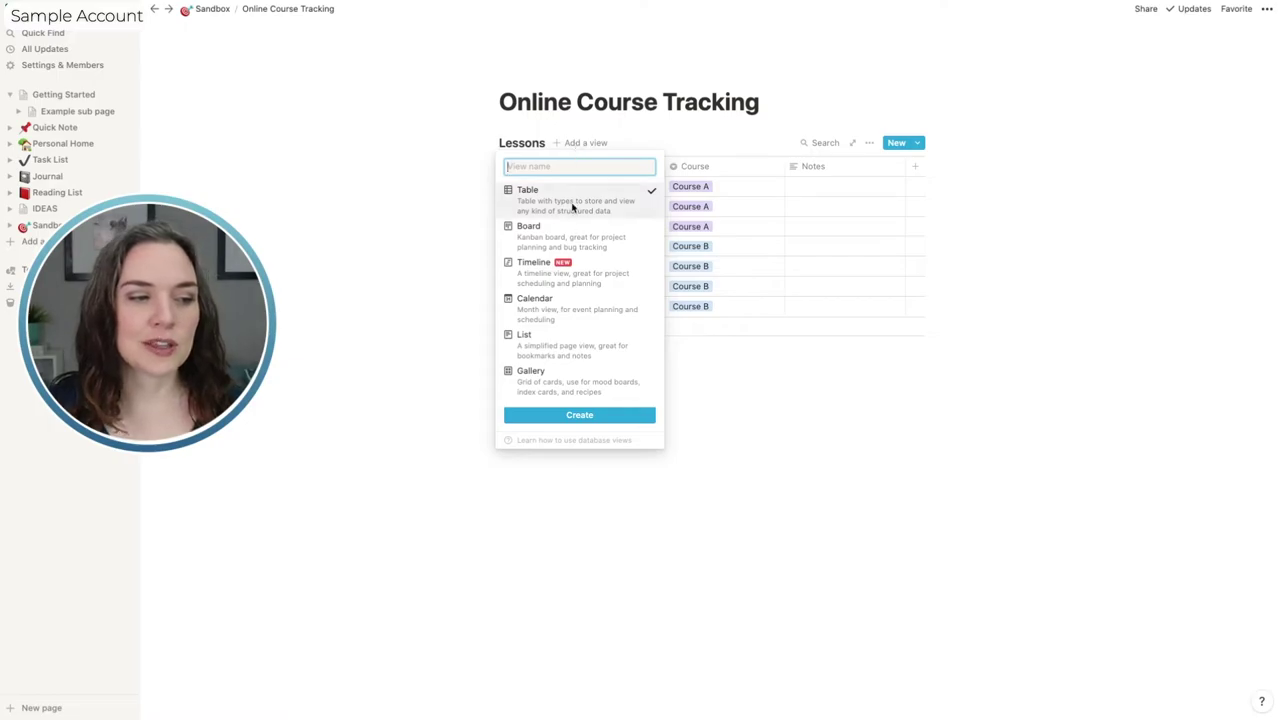
pyautogui.moveTo(567, 247)
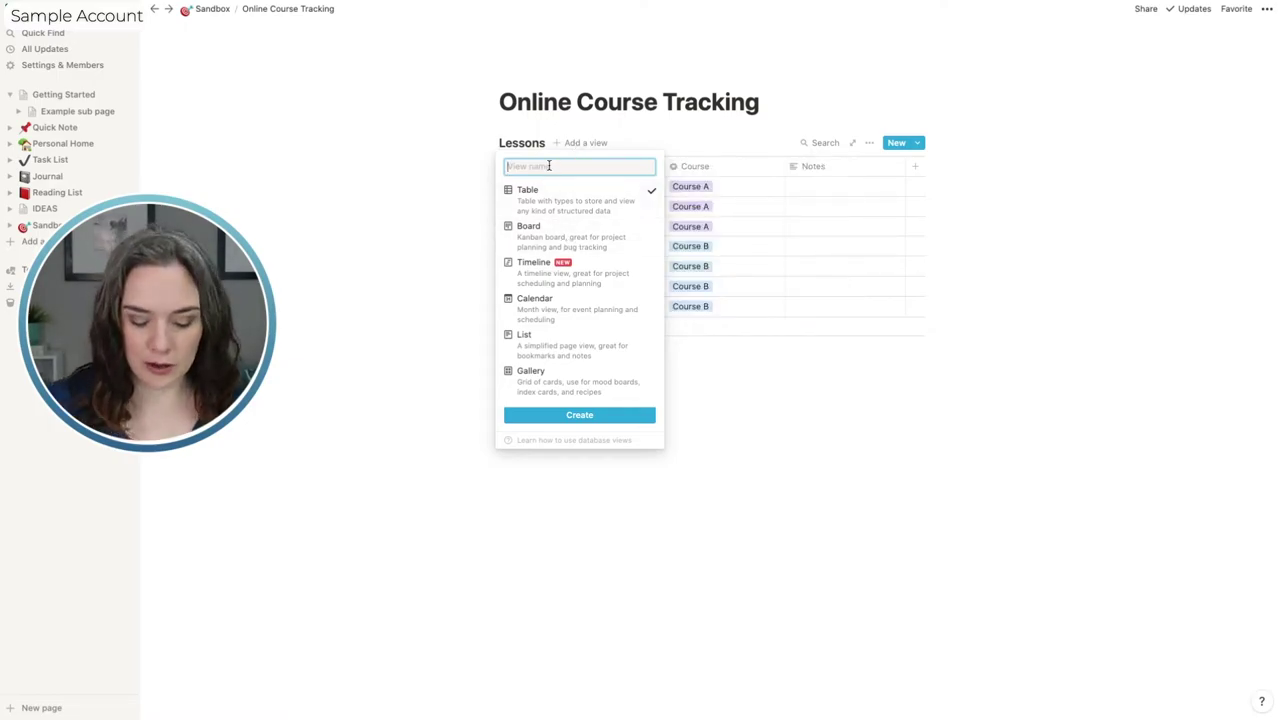
pyautogui.write('By Course')
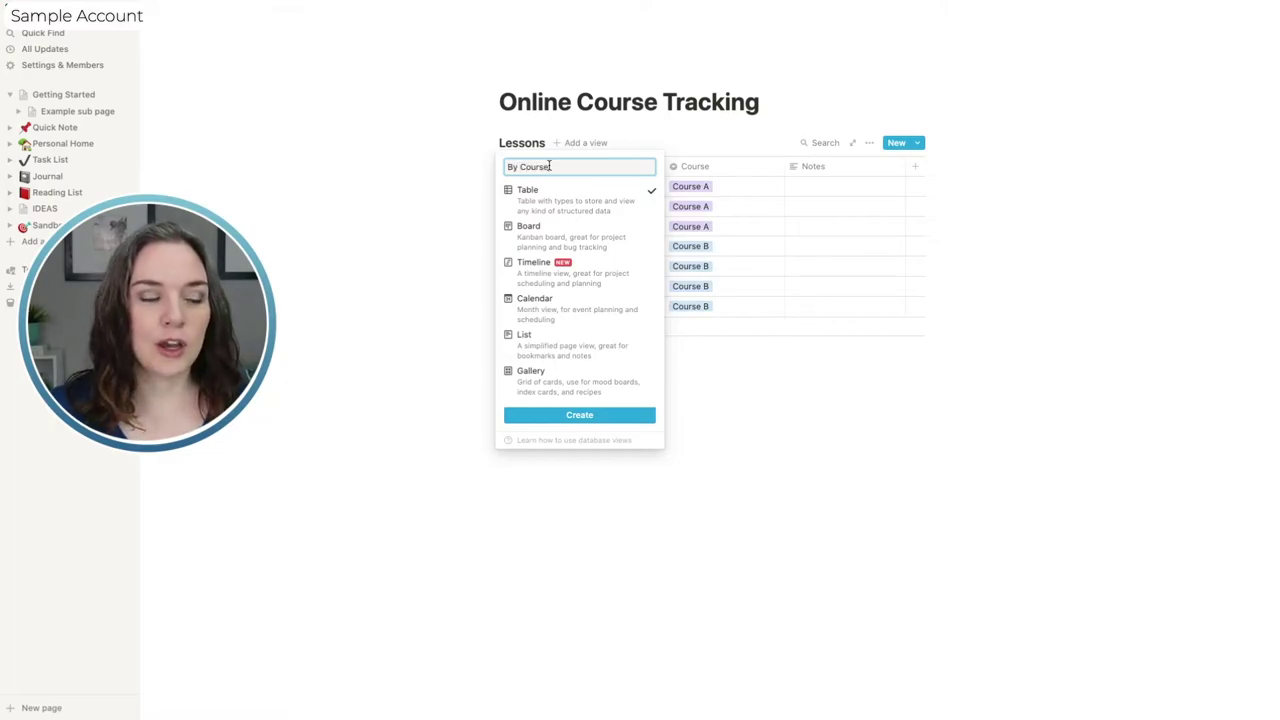
pyautogui.click(530, 245)
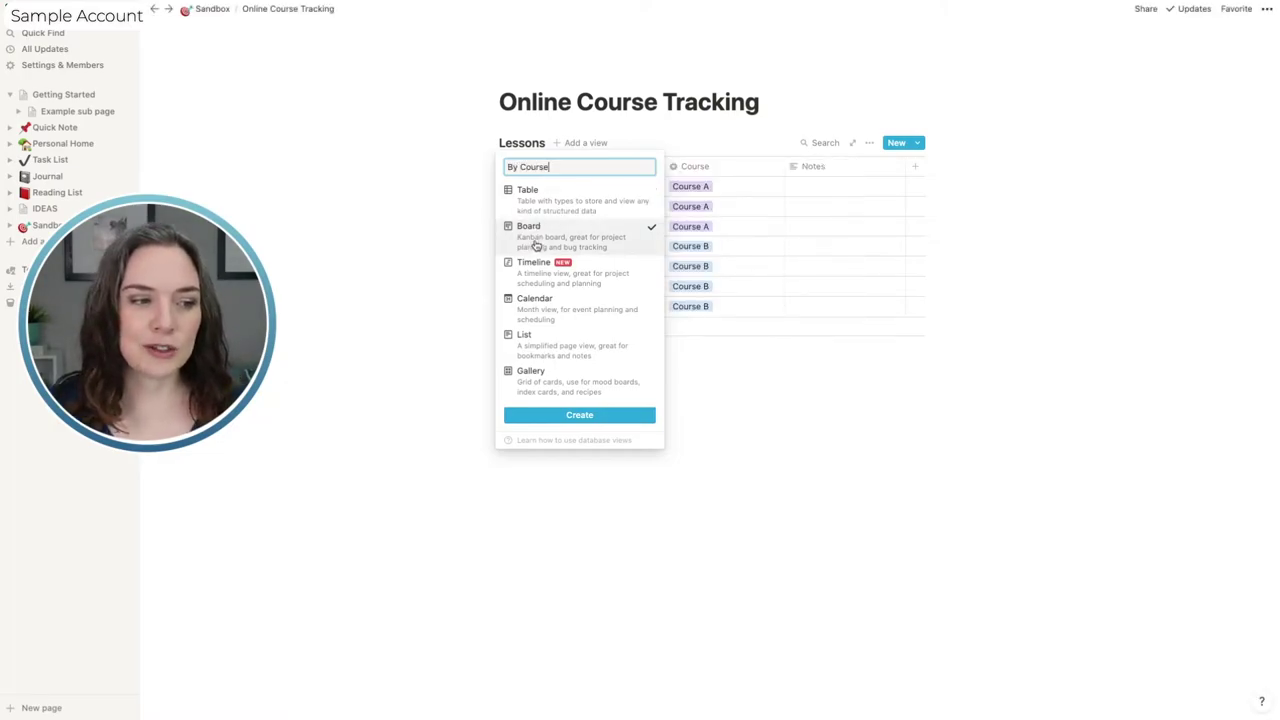
pyautogui.click(589, 414)
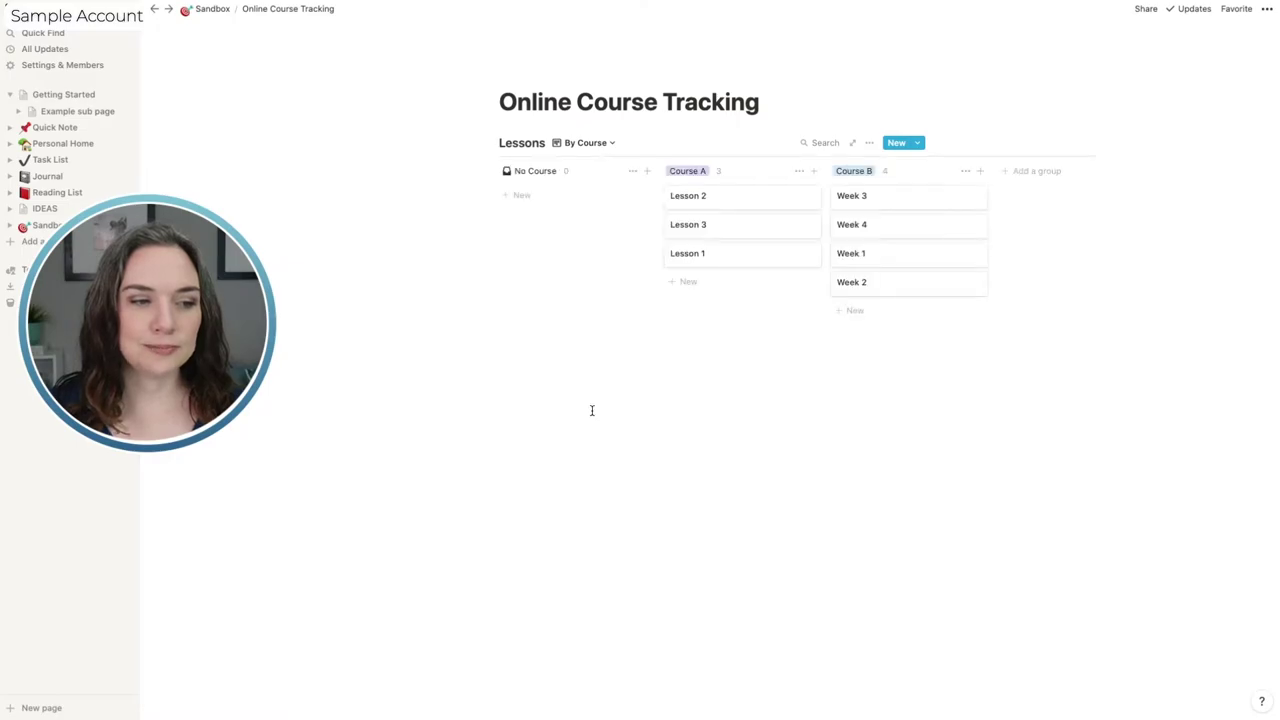
pyautogui.click(631, 172)
pyautogui.click(628, 194)
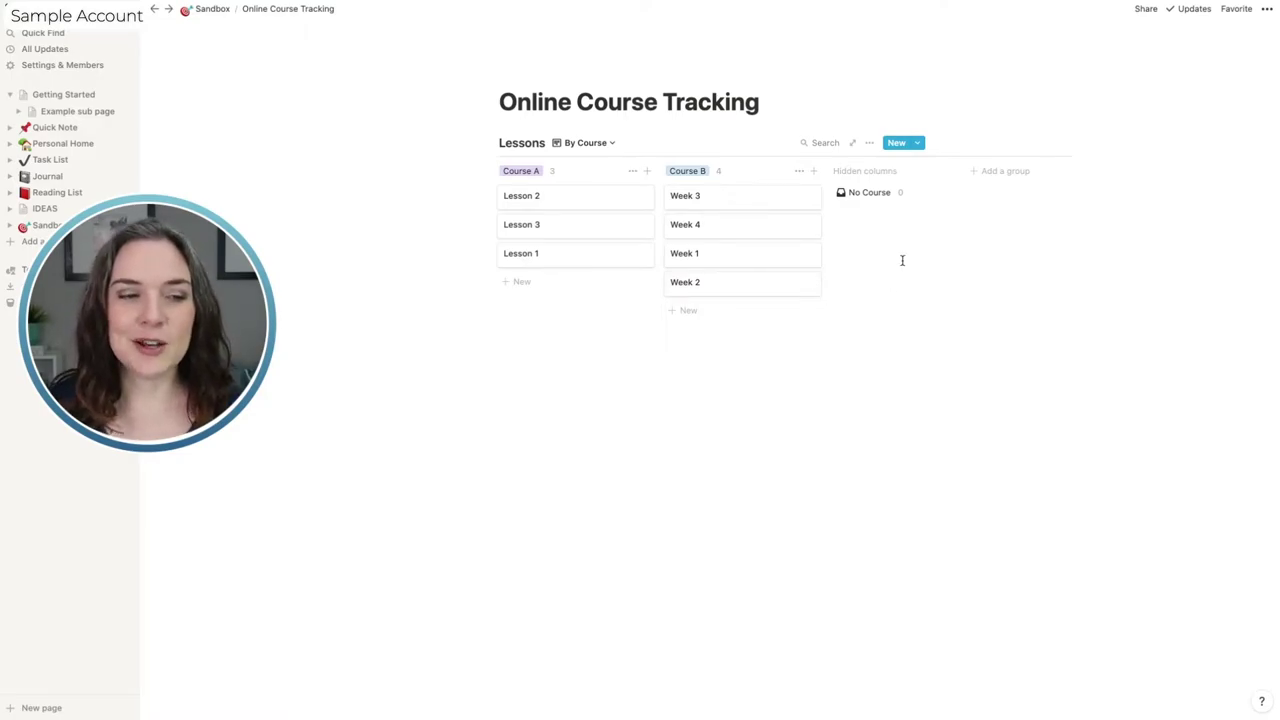
# Sort the By Course board by Name in ascending order.
pyautogui.click(869, 144)
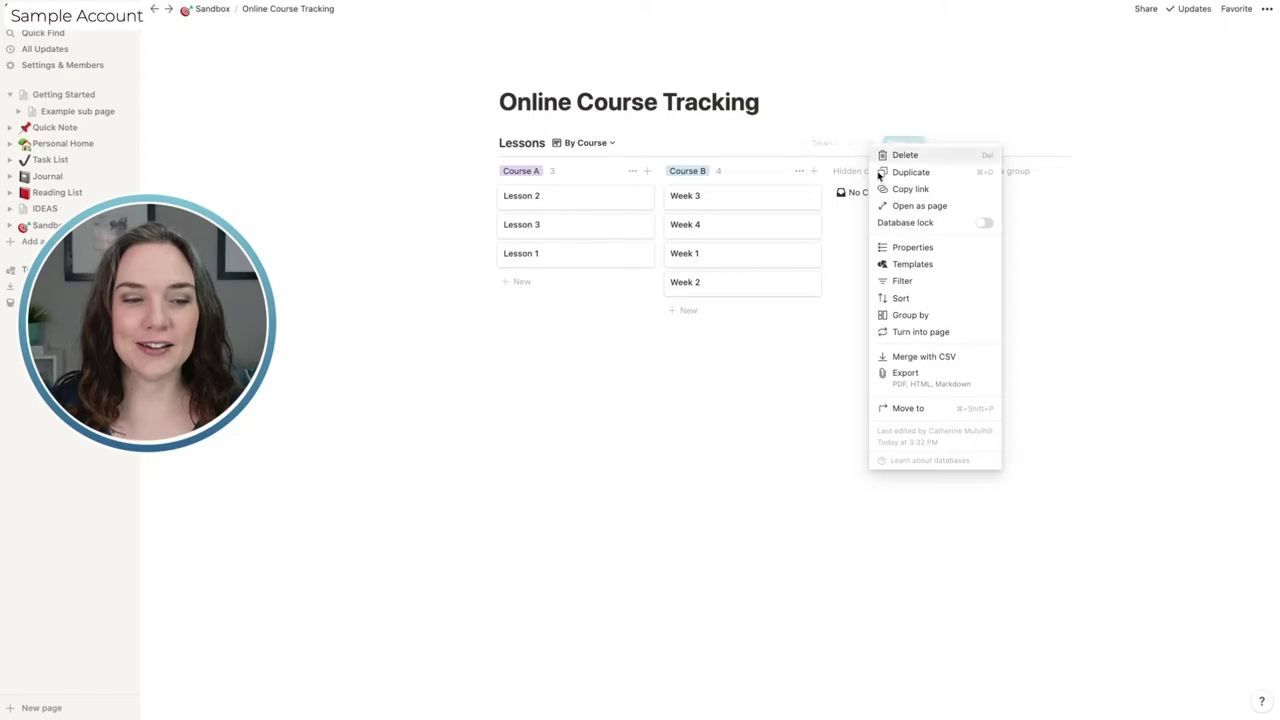
pyautogui.click(900, 300)
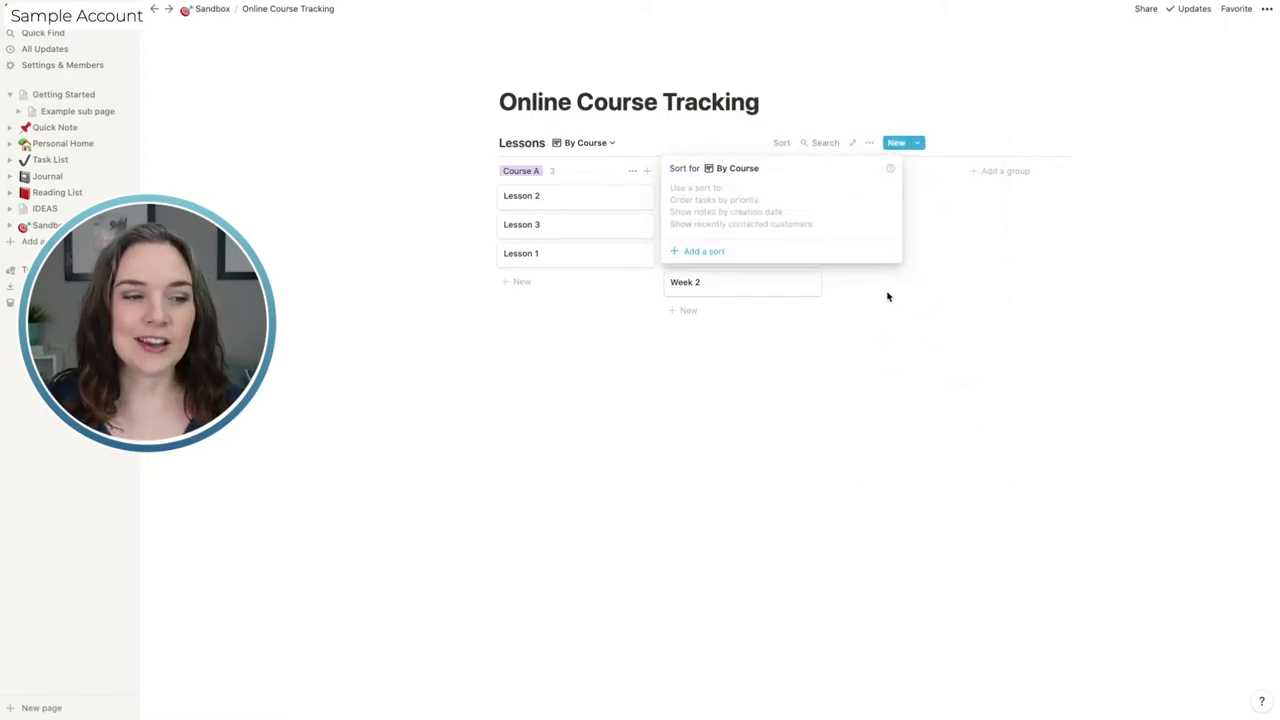
pyautogui.click(720, 251)
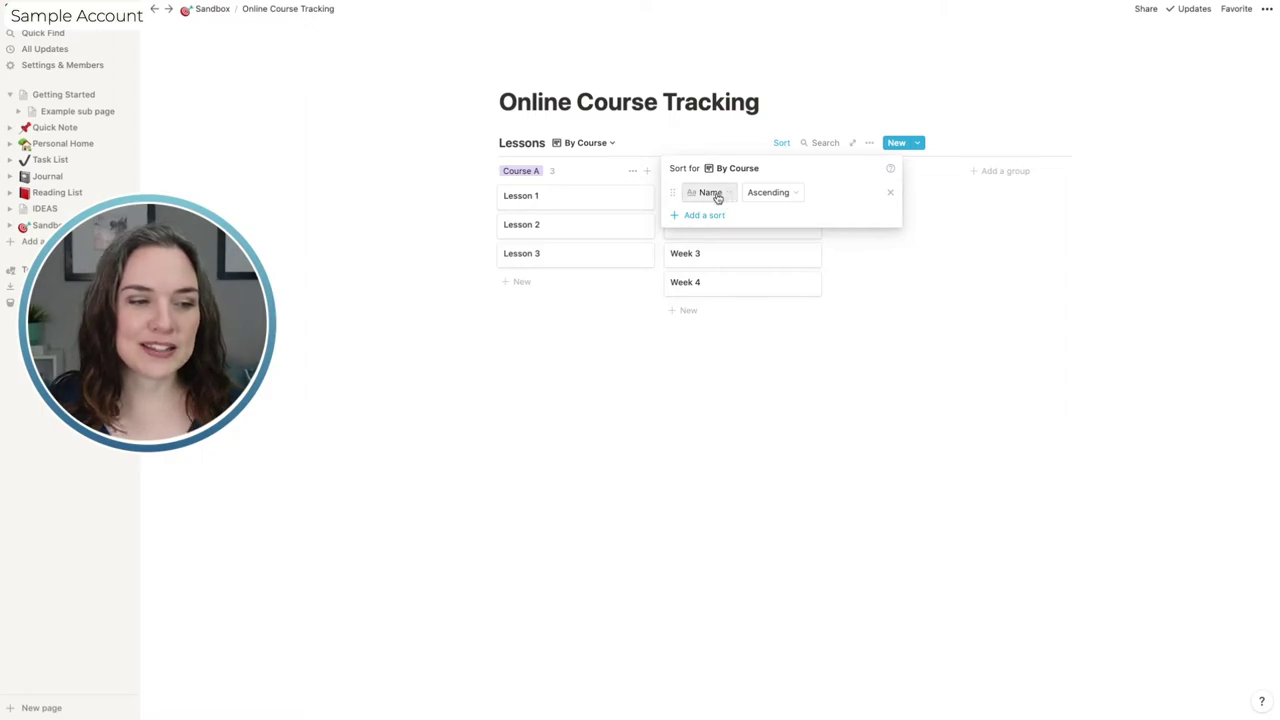
pyautogui.click(932, 282)
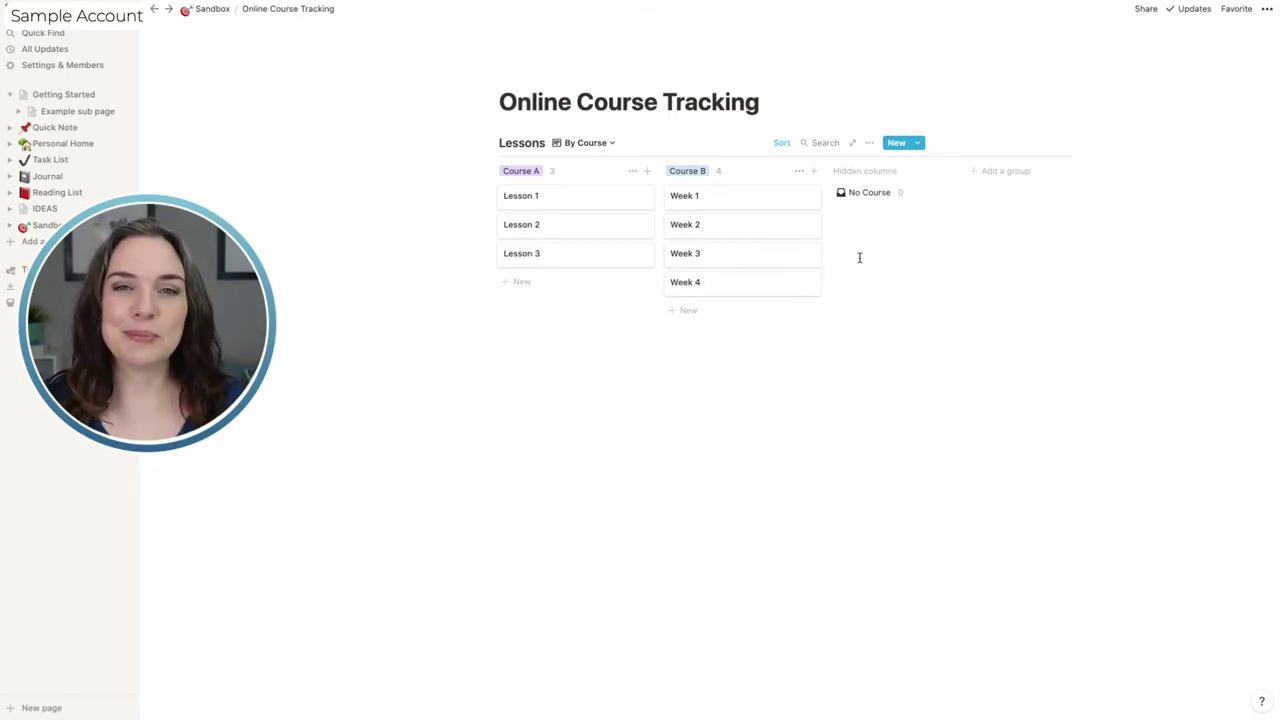
# Add a List view named Course A to the Lessons database.
pyautogui.click(606, 146)
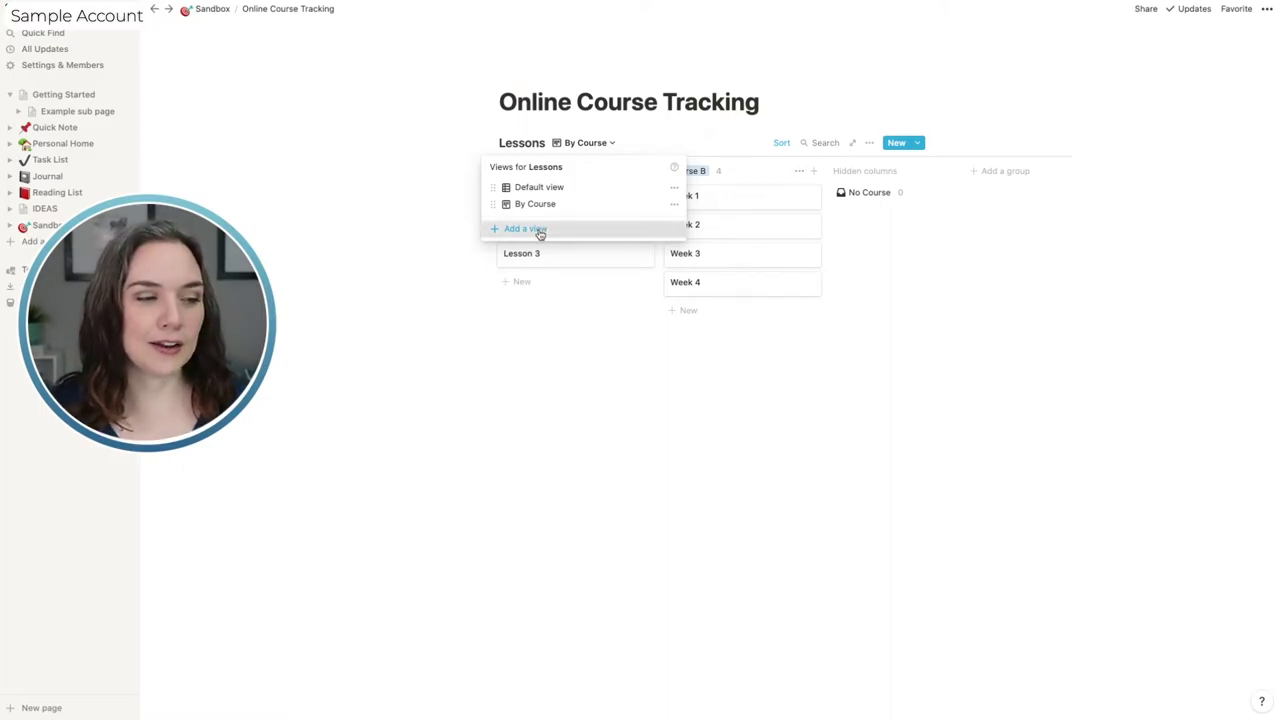
pyautogui.click(539, 230)
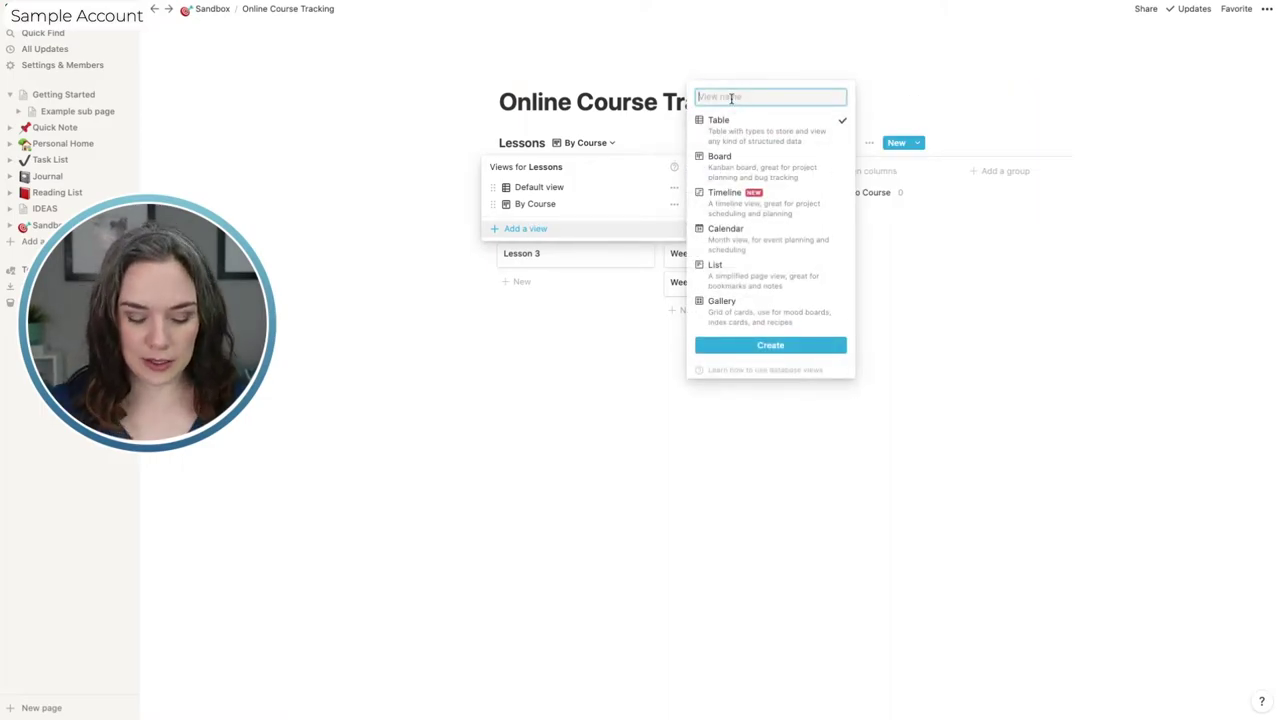
pyautogui.write('Cour')
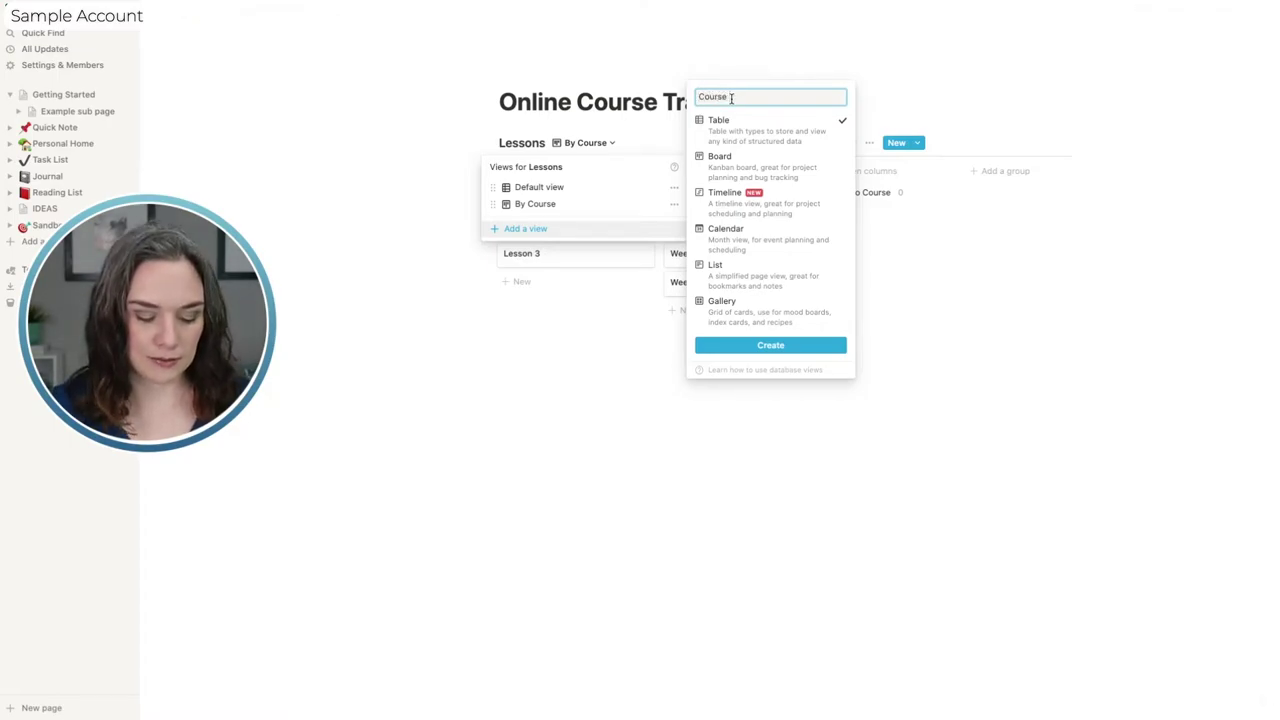
pyautogui.write('se ')
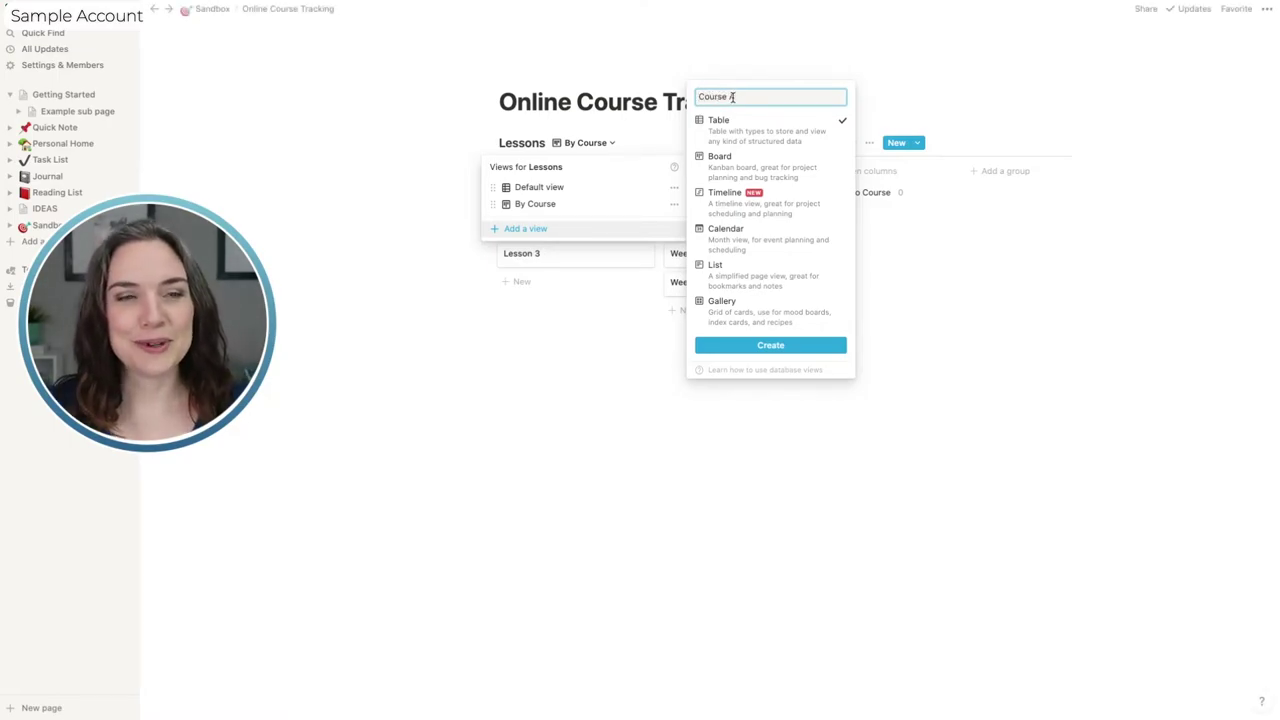
pyautogui.write('A')
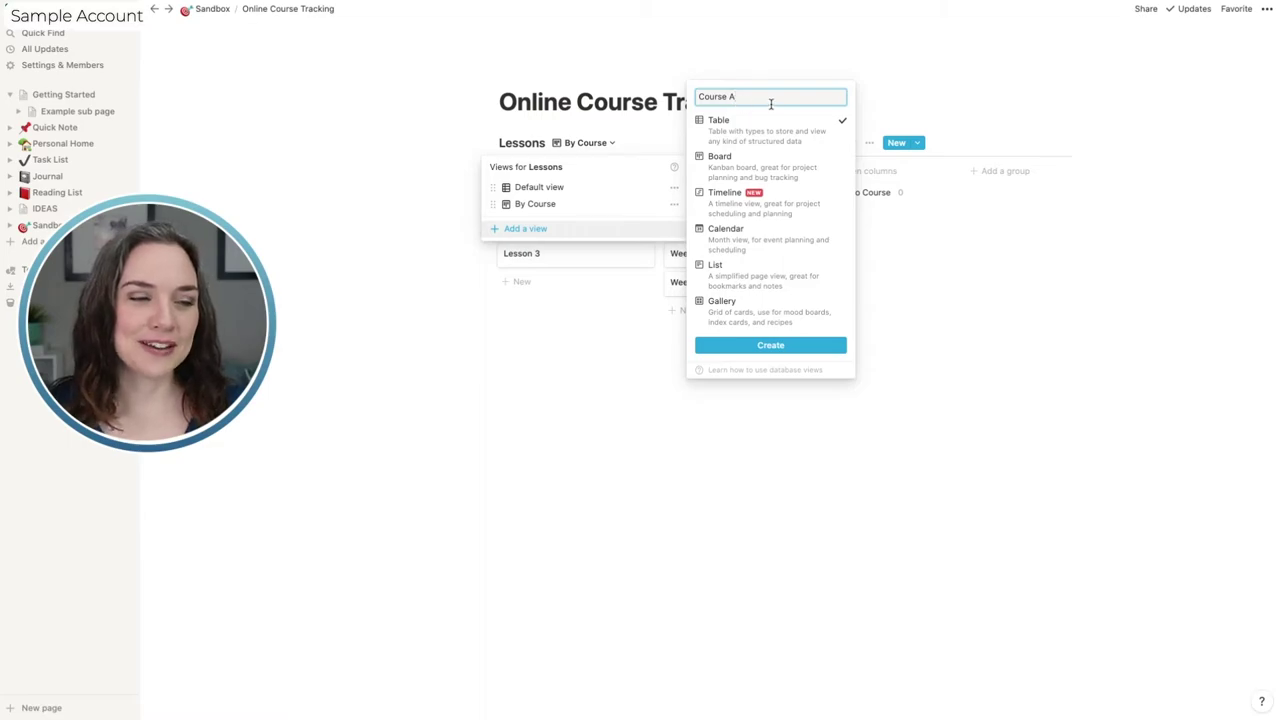
pyautogui.moveTo(760, 277)
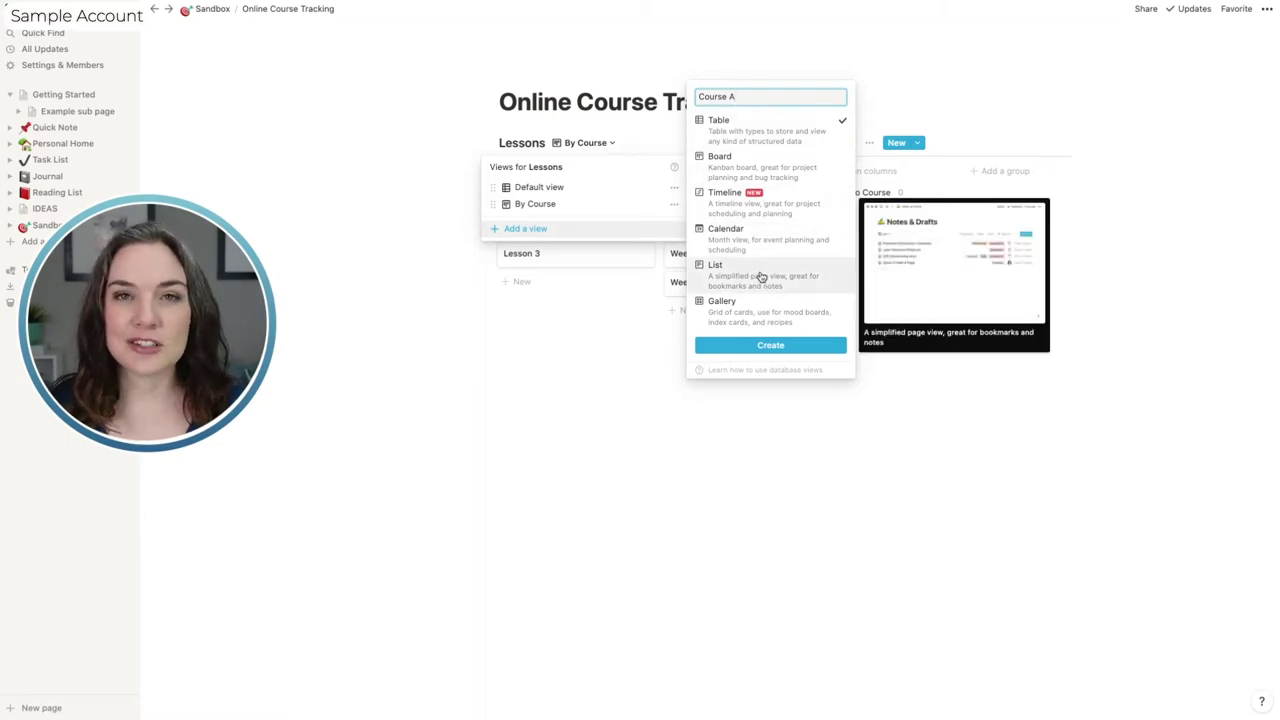
pyautogui.click(760, 275)
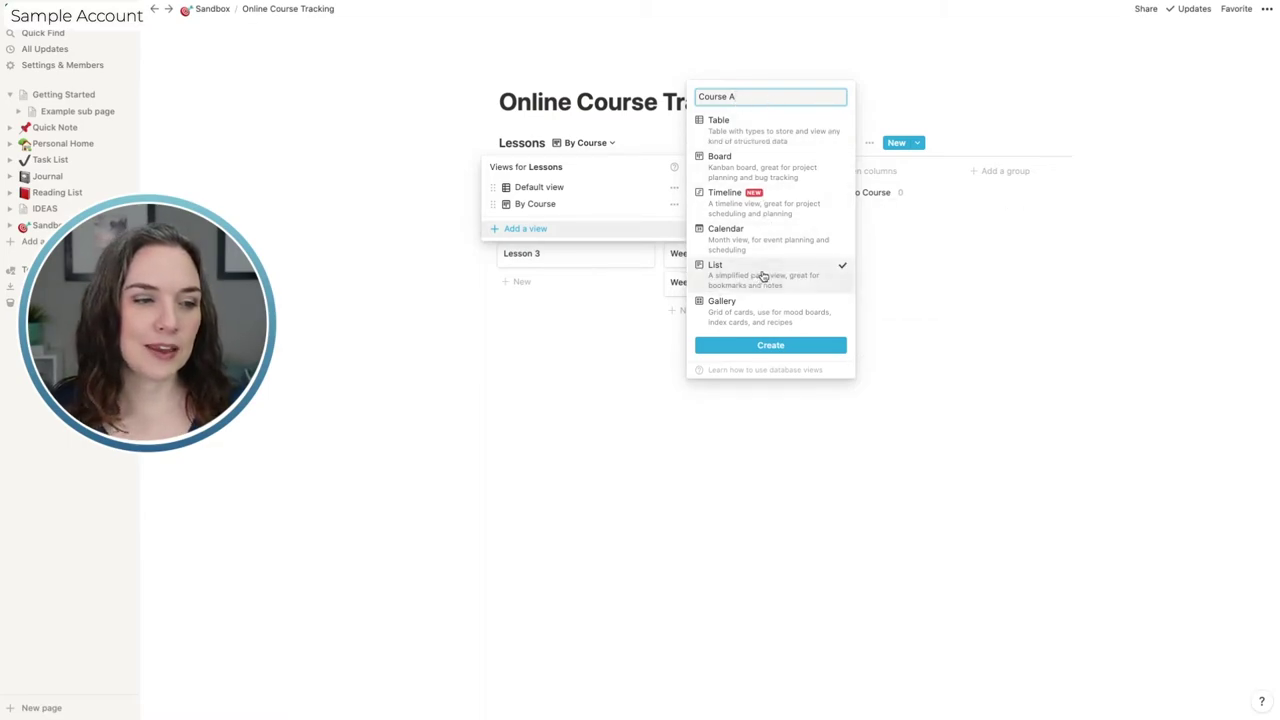
pyautogui.click(776, 345)
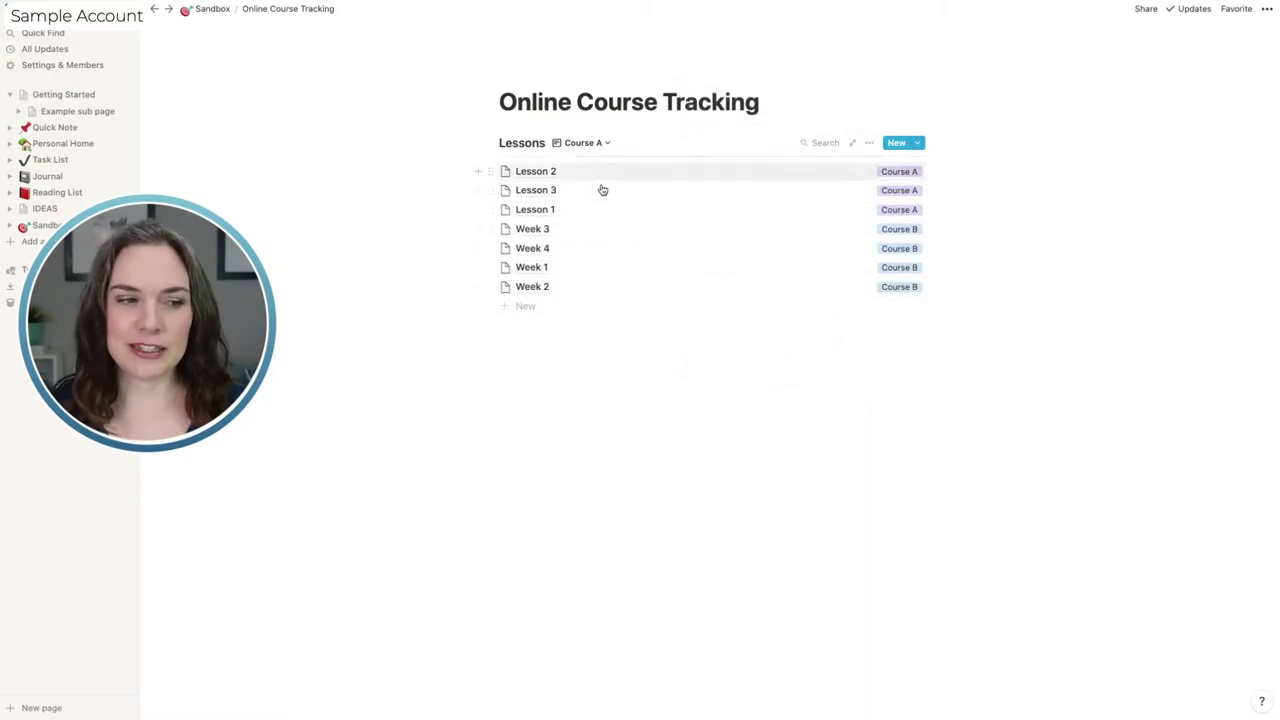
# Filter the Course A list view to entries where Course is Course A.
pyautogui.click(869, 145)
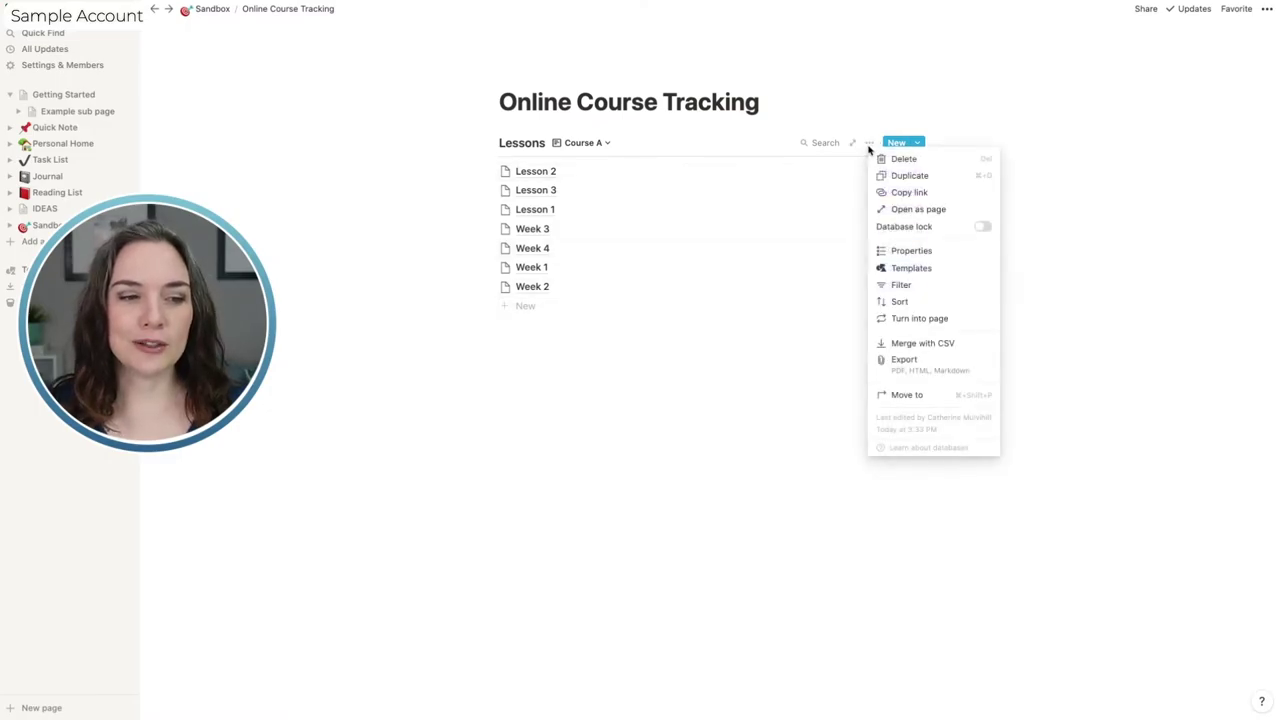
pyautogui.click(901, 284)
pyautogui.click(681, 255)
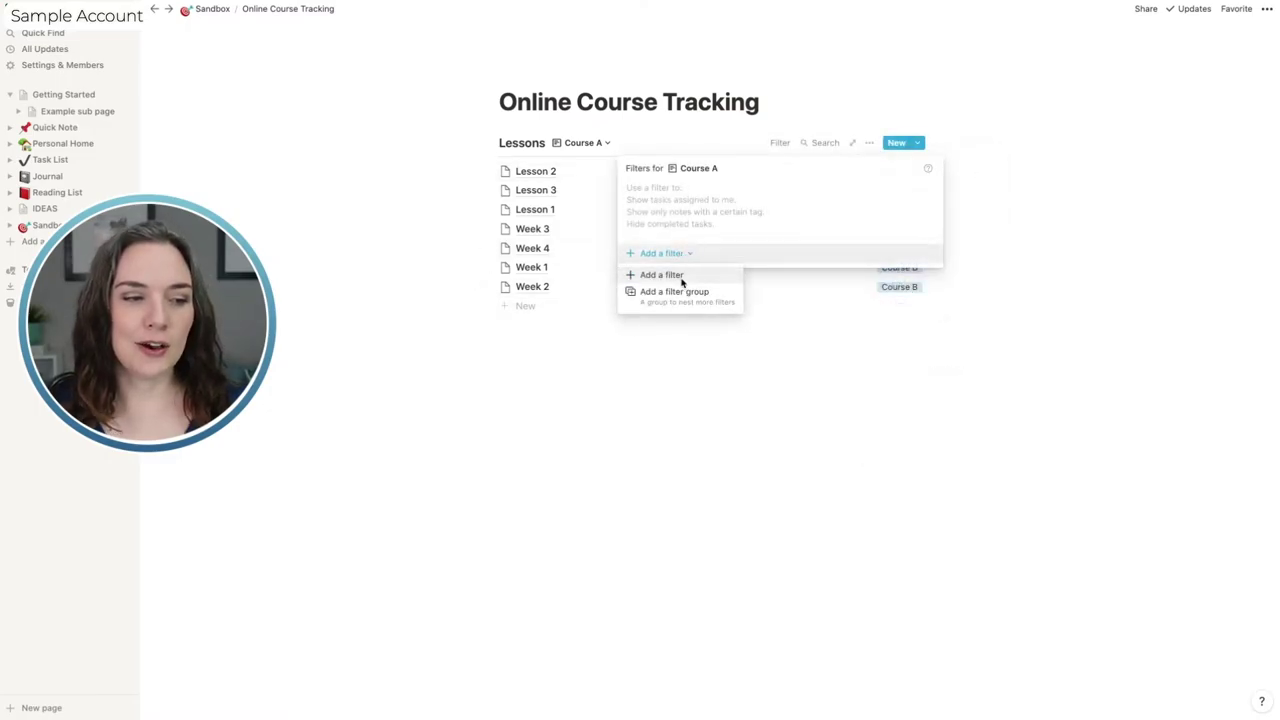
pyautogui.click(674, 276)
pyautogui.click(724, 195)
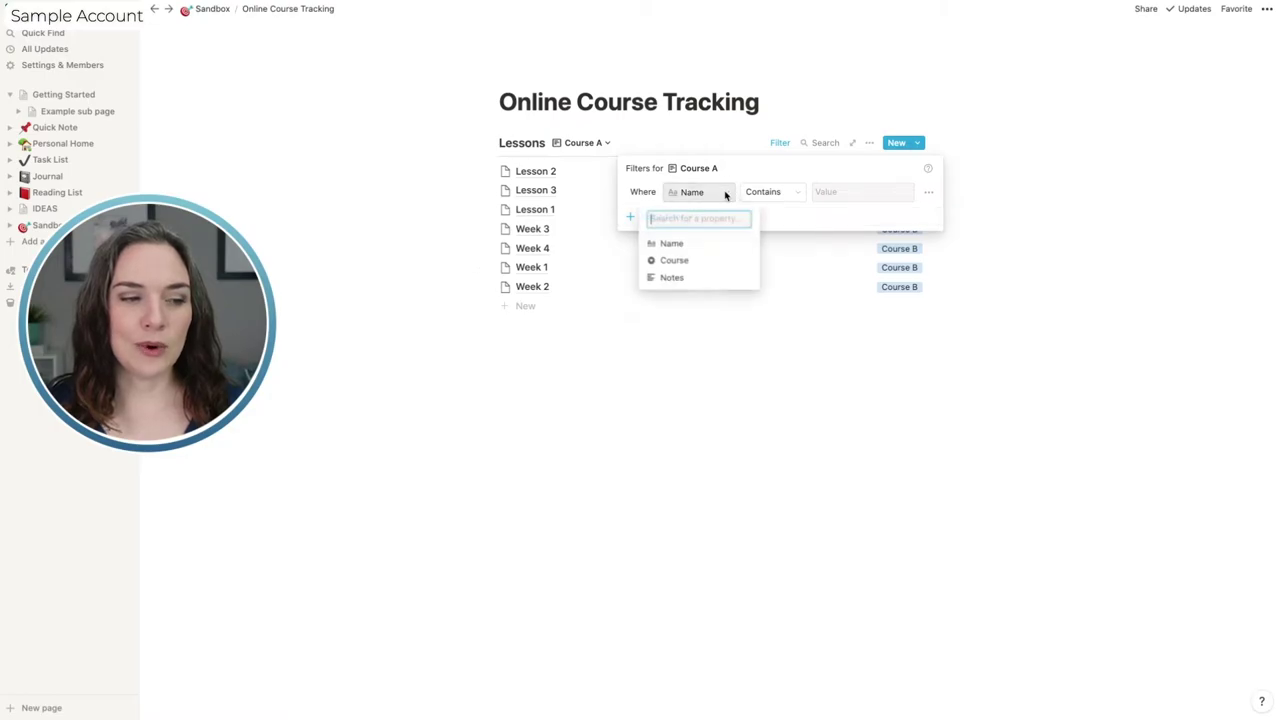
pyautogui.click(704, 261)
pyautogui.click(849, 195)
pyautogui.click(851, 262)
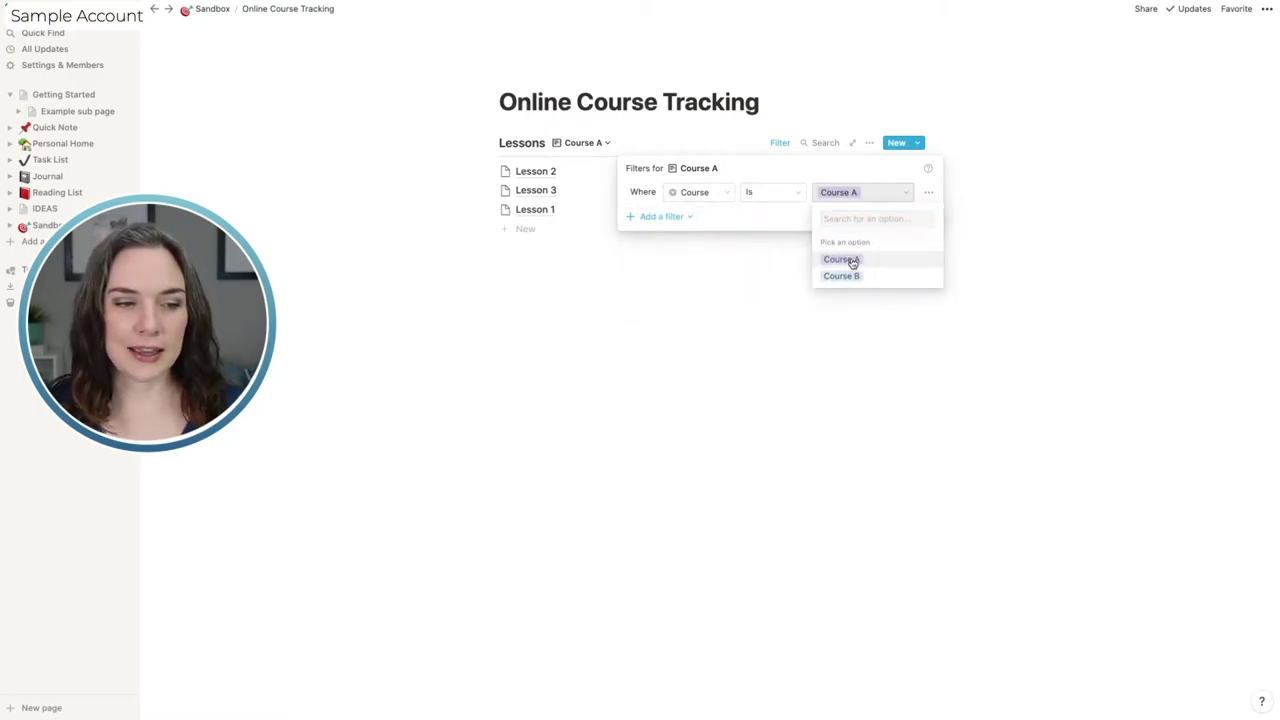
pyautogui.click(836, 308)
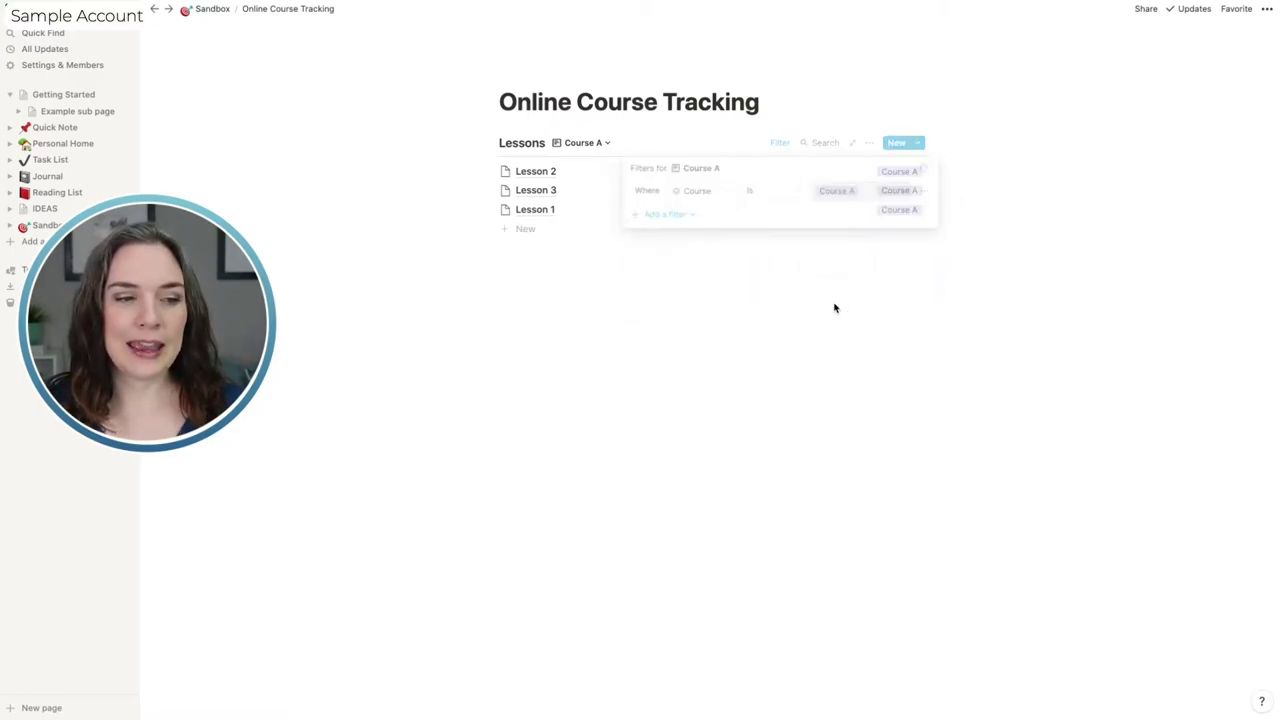
# Sort the Course A list view by Name in ascending order.
pyautogui.click(869, 142)
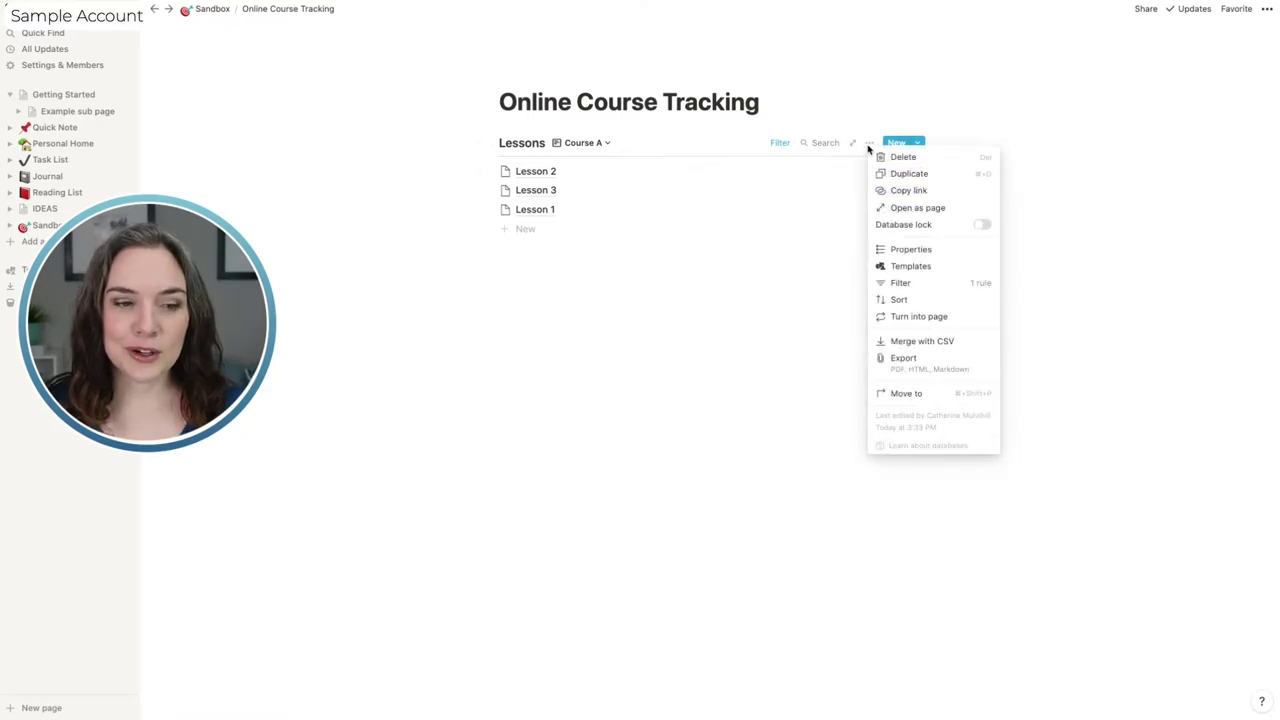
pyautogui.click(899, 299)
pyautogui.click(718, 249)
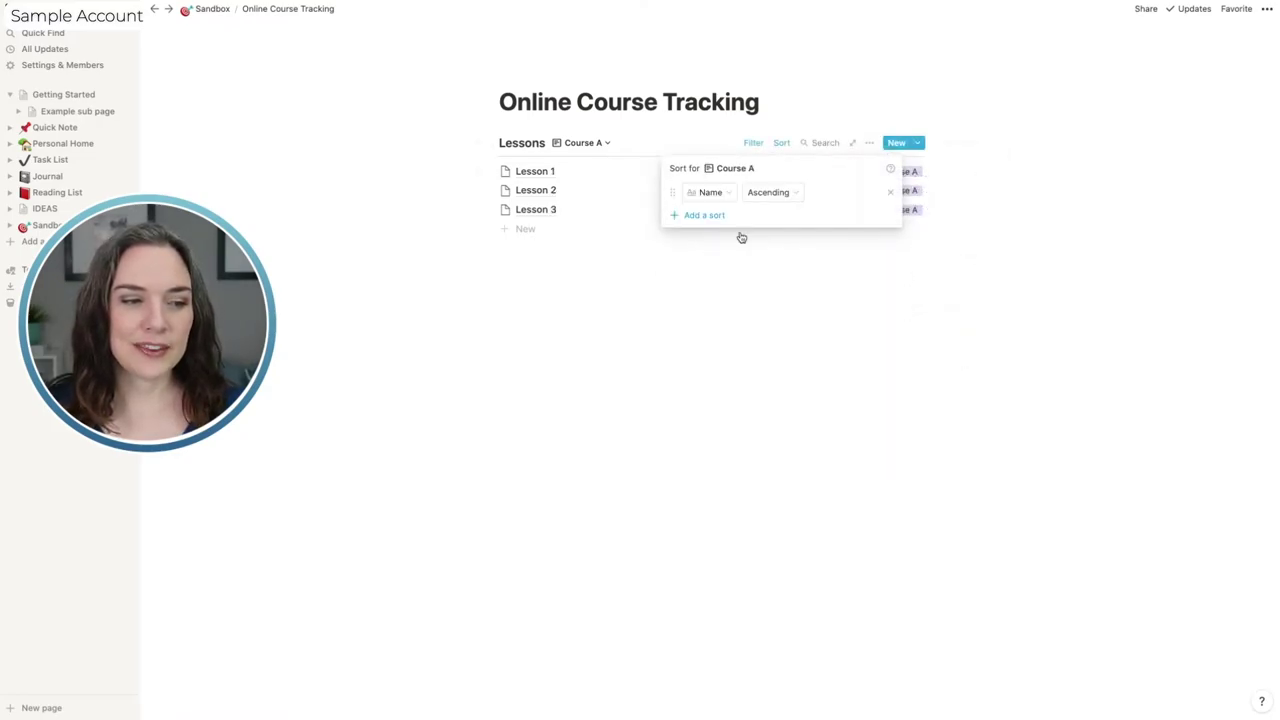
pyautogui.click(929, 302)
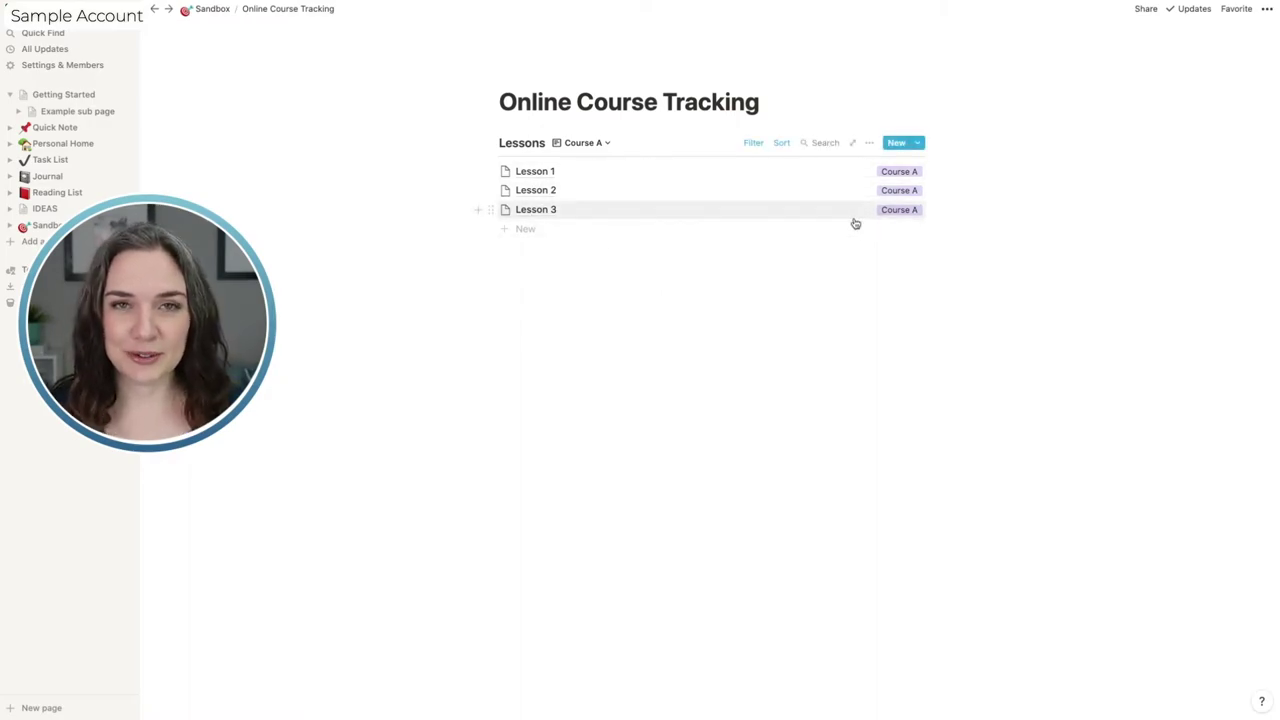
# Add a List view named Course B to the Lessons database.
pyautogui.click(604, 148)
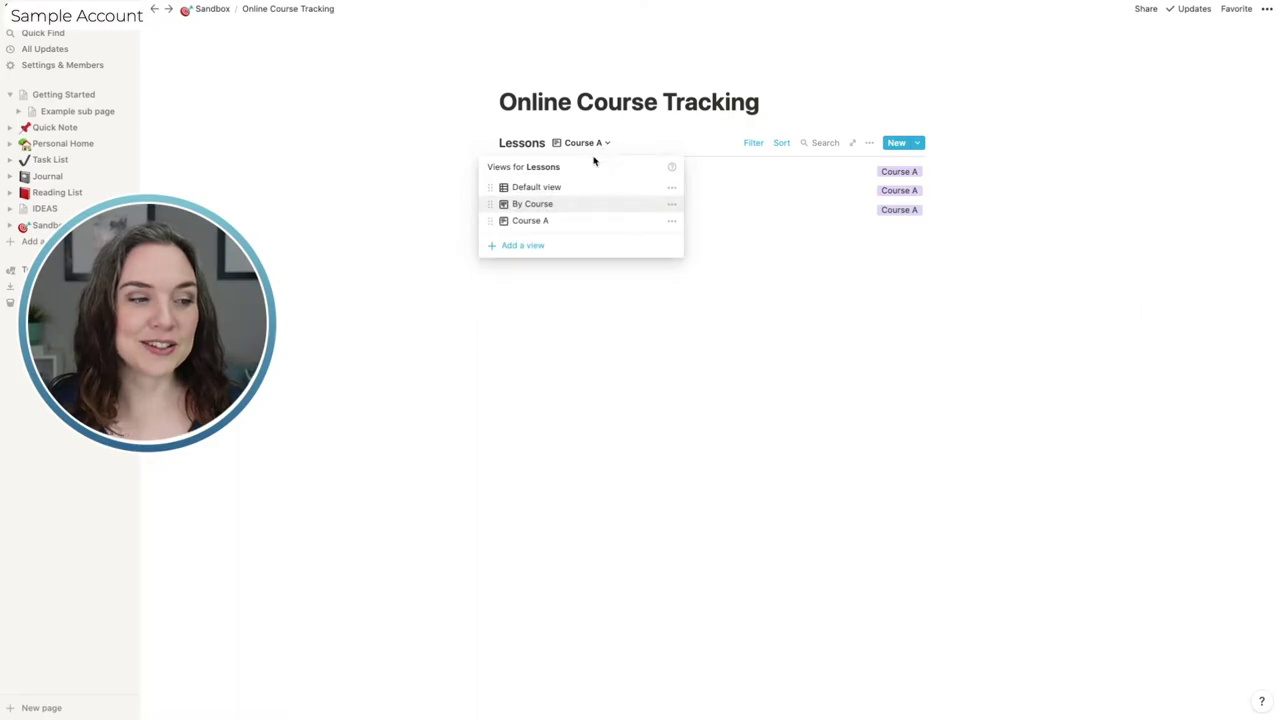
pyautogui.click(543, 246)
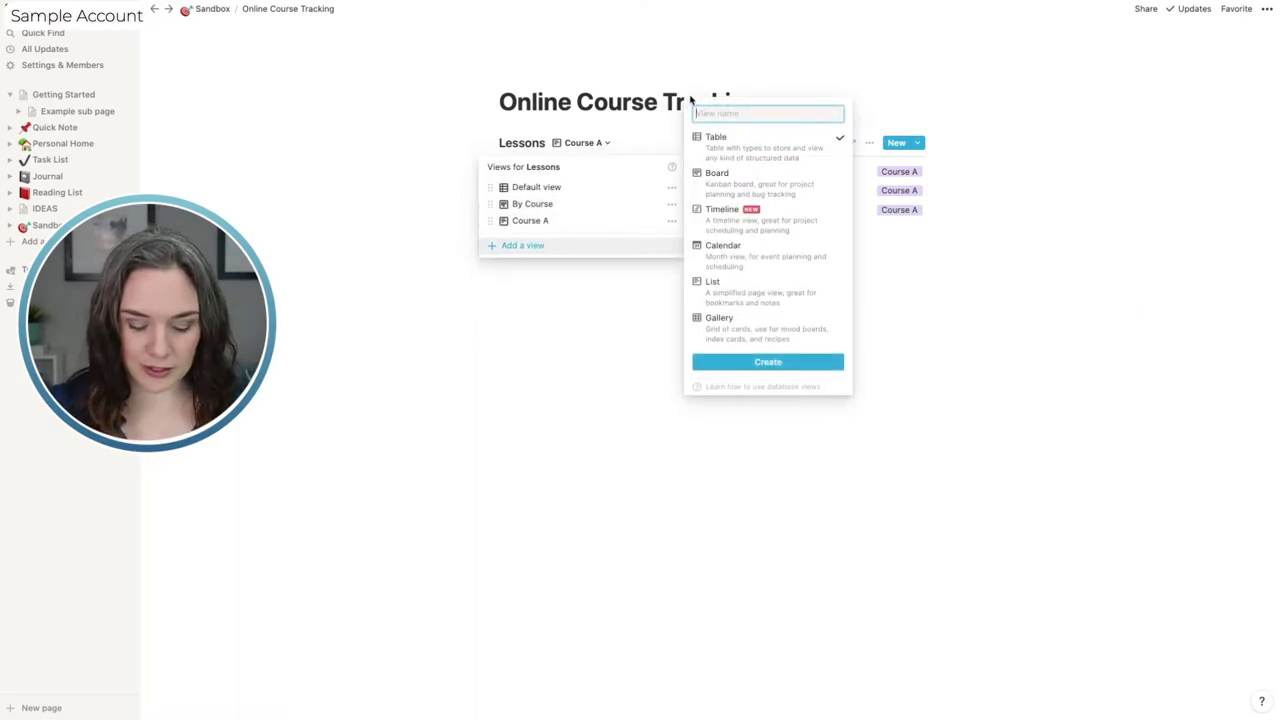
pyautogui.write('Course B')
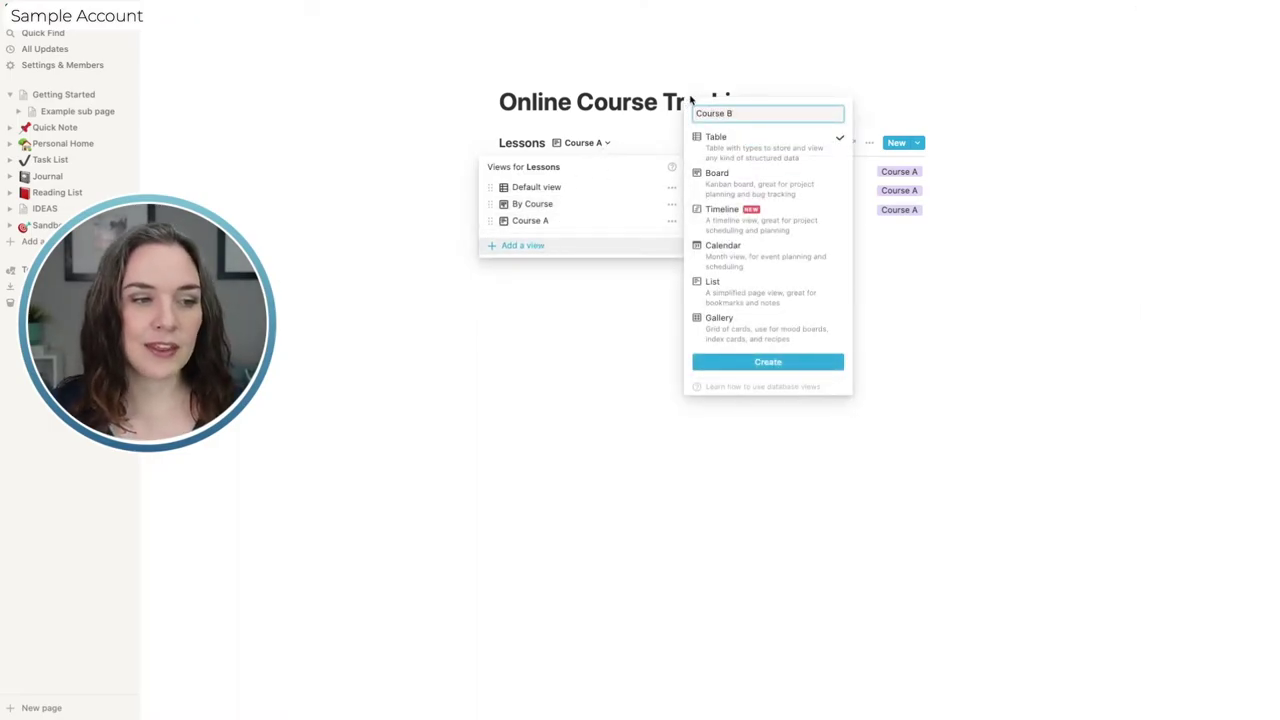
pyautogui.click(766, 286)
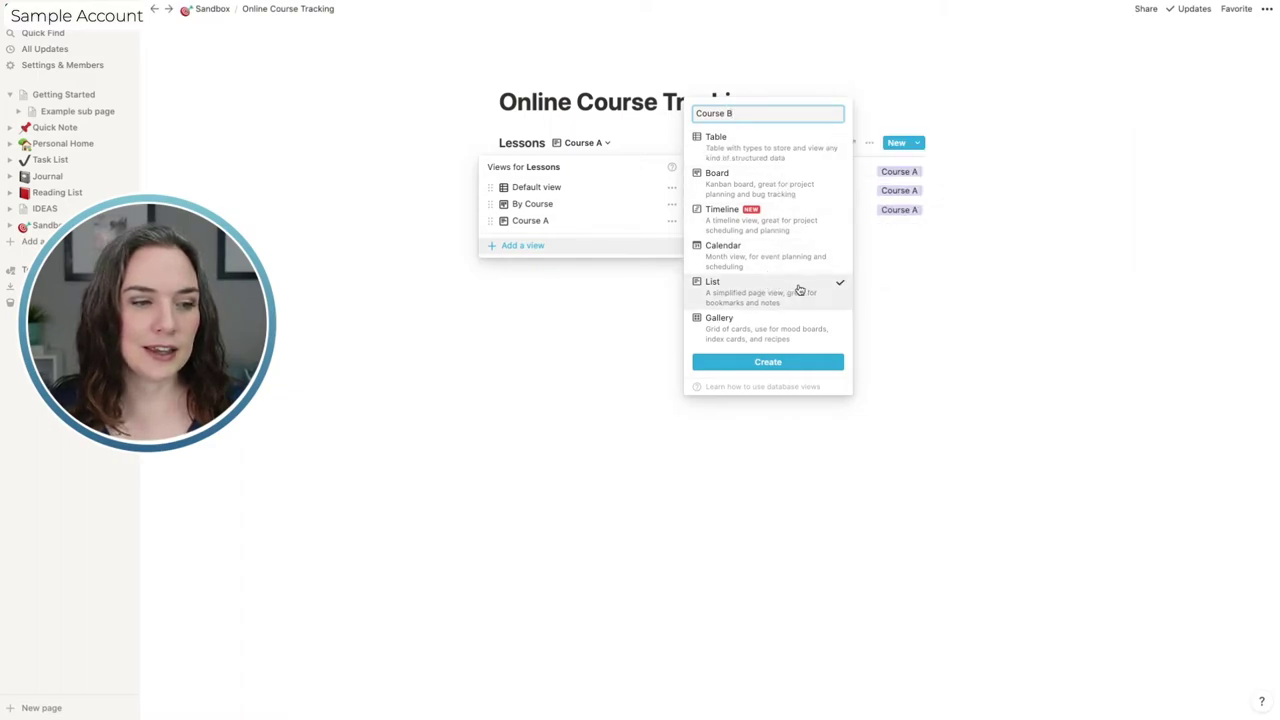
pyautogui.click(768, 363)
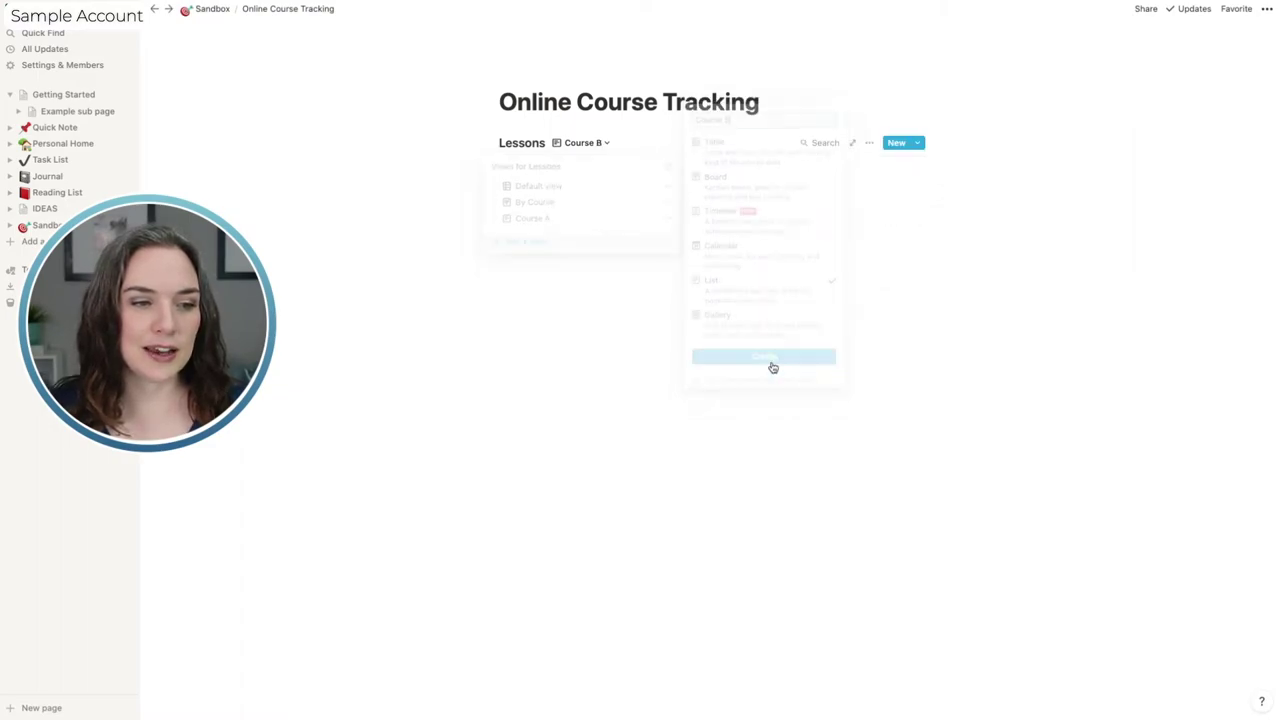
# Filter the Course B list view to entries where Course is Course B.
pyautogui.click(869, 143)
pyautogui.click(899, 288)
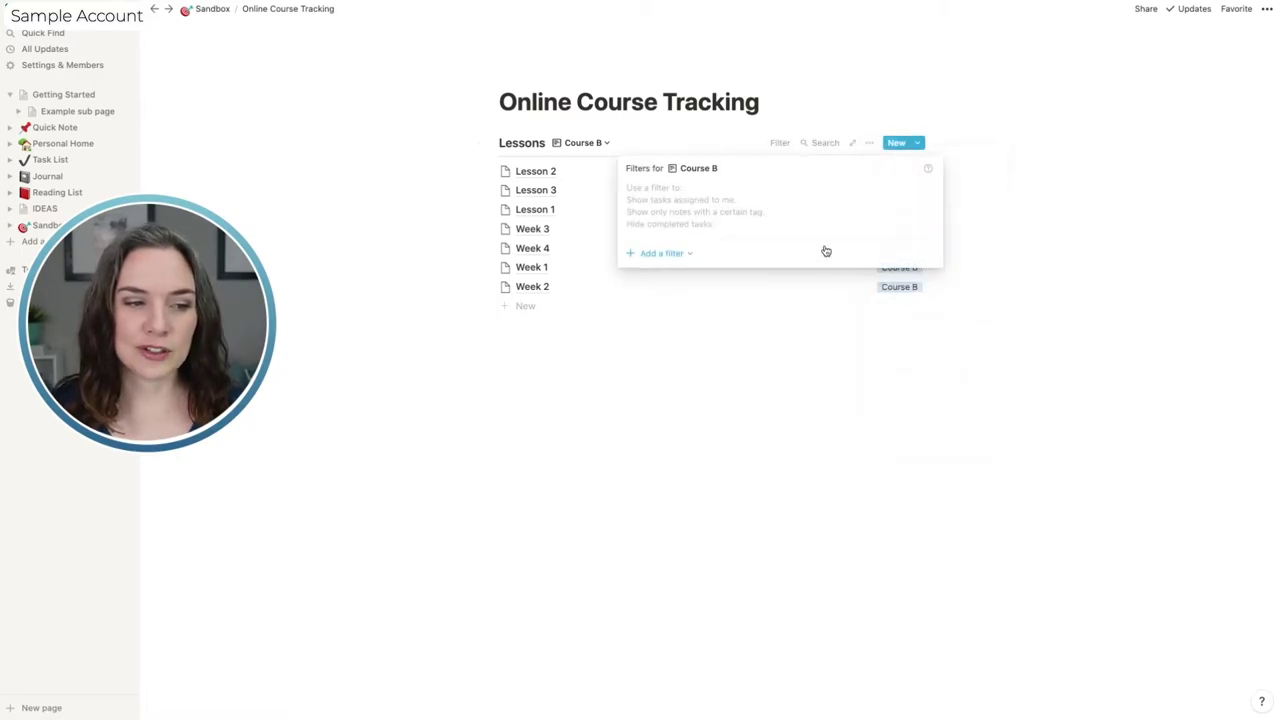
pyautogui.click(686, 253)
pyautogui.click(662, 275)
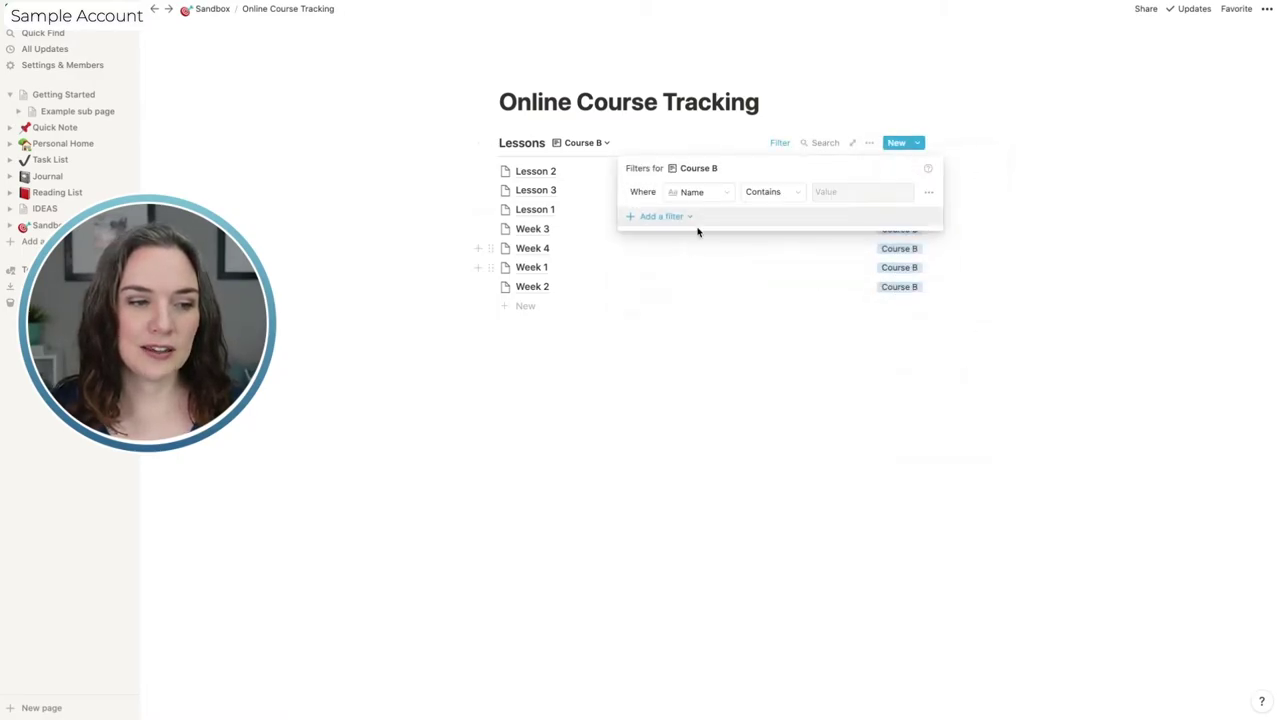
pyautogui.click(724, 193)
pyautogui.click(706, 260)
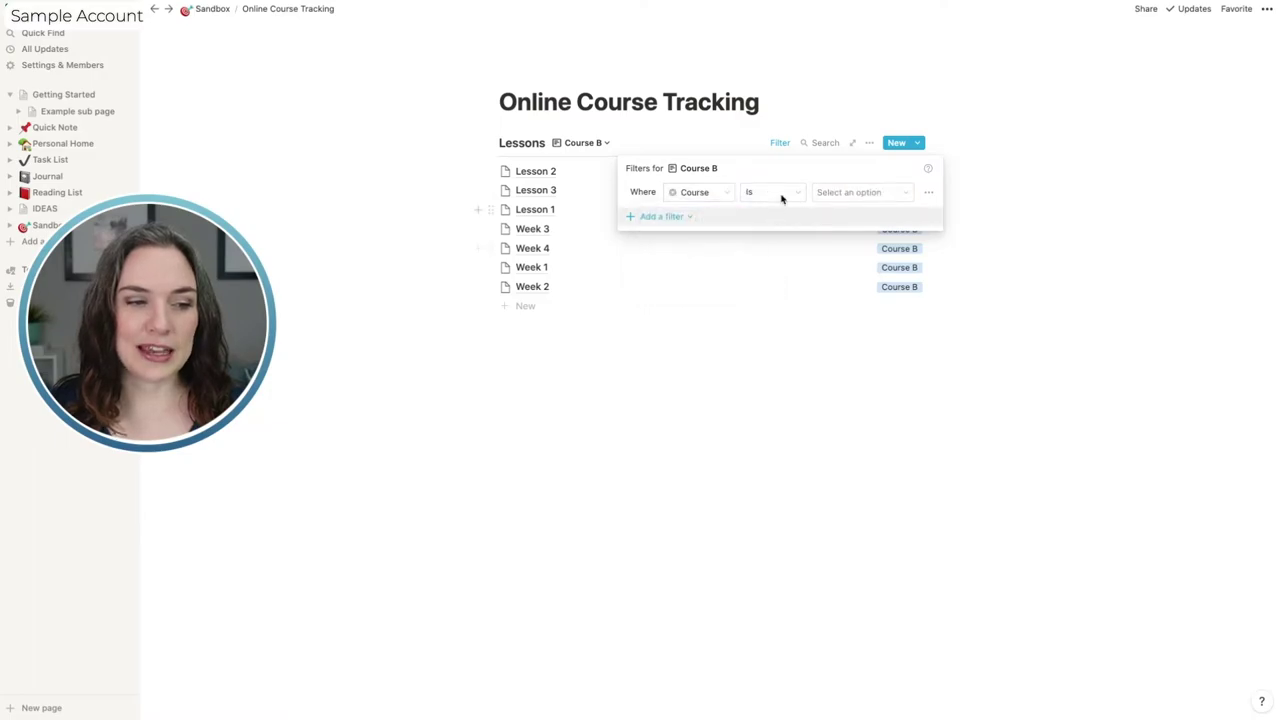
pyautogui.click(843, 194)
pyautogui.click(841, 274)
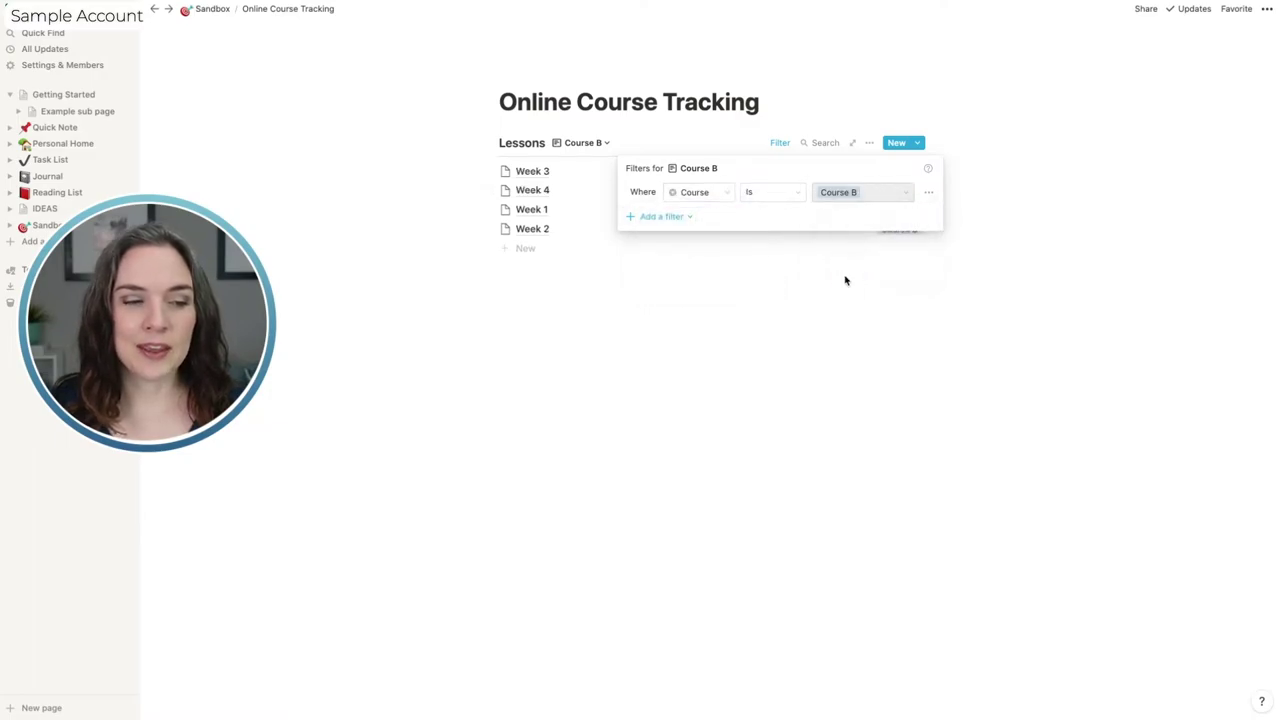
pyautogui.click(839, 313)
# Sort the Course B list view by Name in ascending order.
pyautogui.click(869, 142)
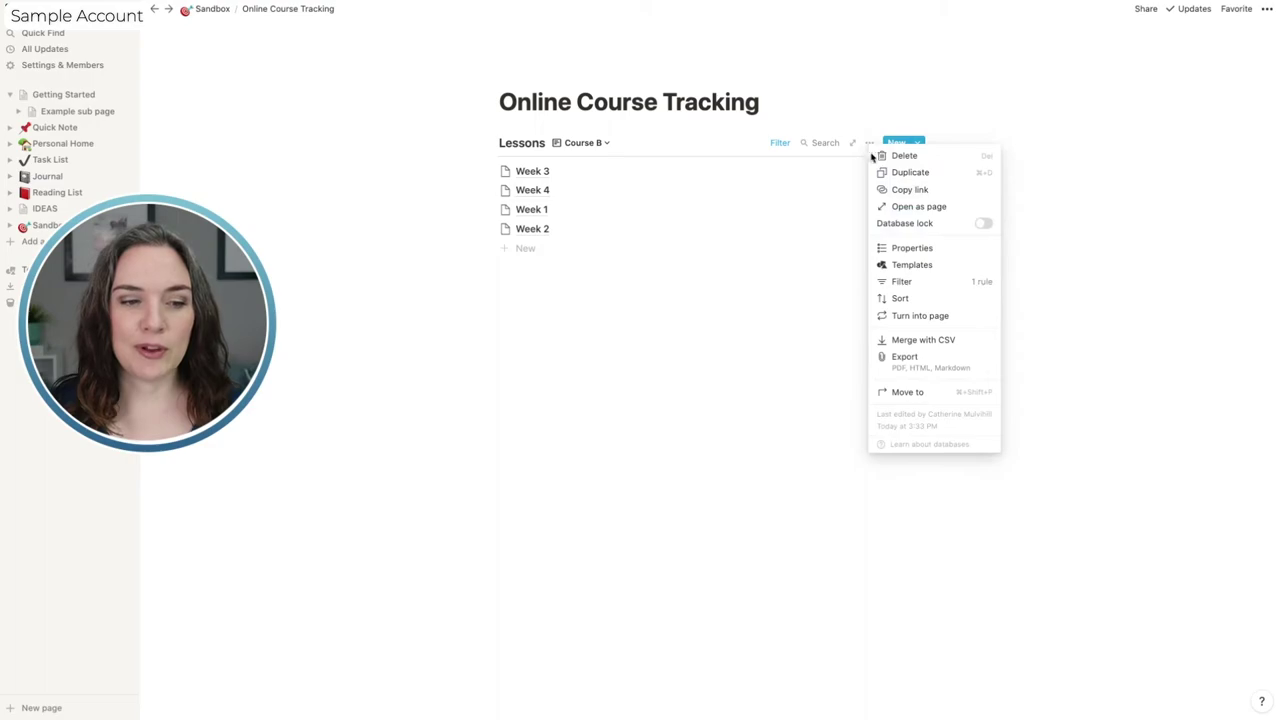
pyautogui.click(900, 298)
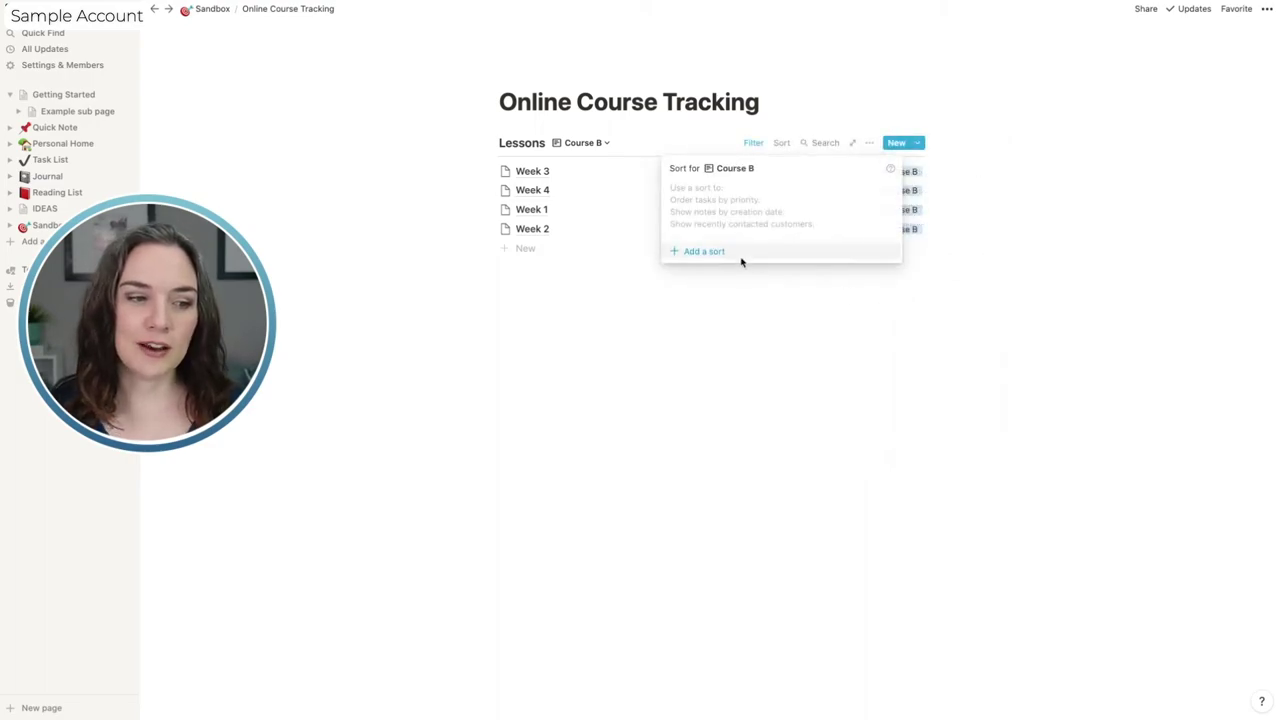
pyautogui.click(705, 254)
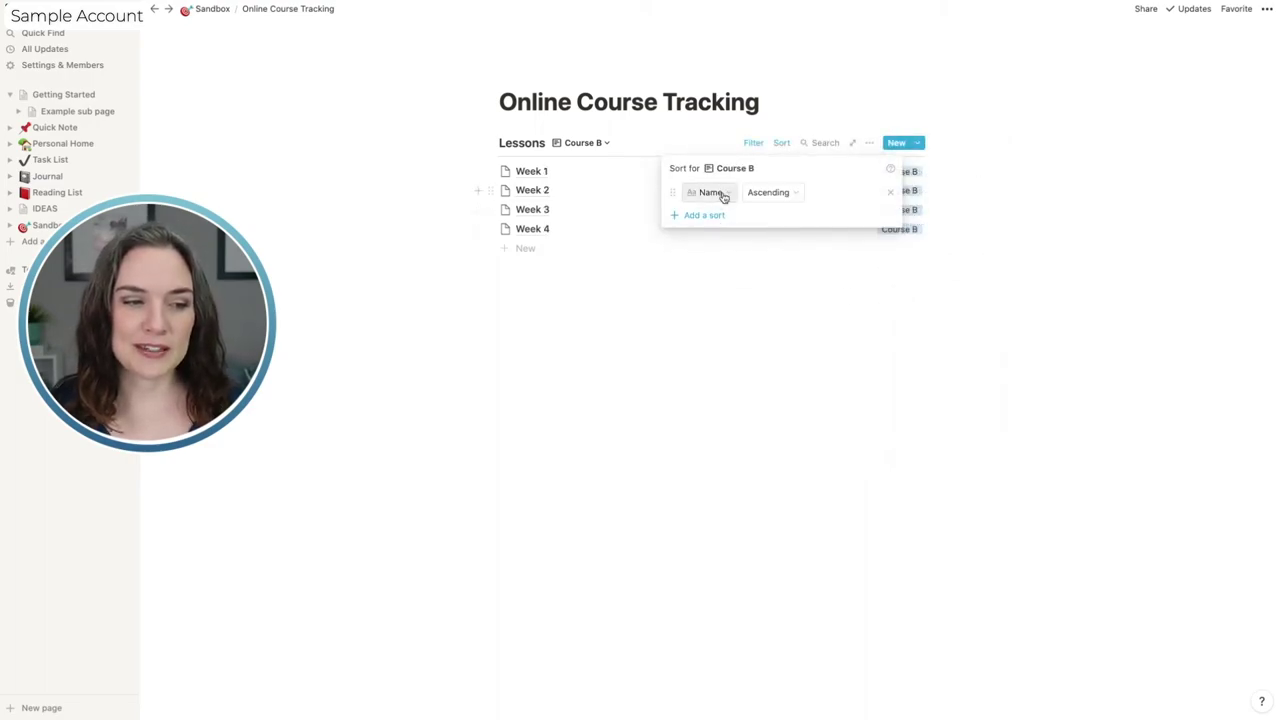
pyautogui.click(785, 309)
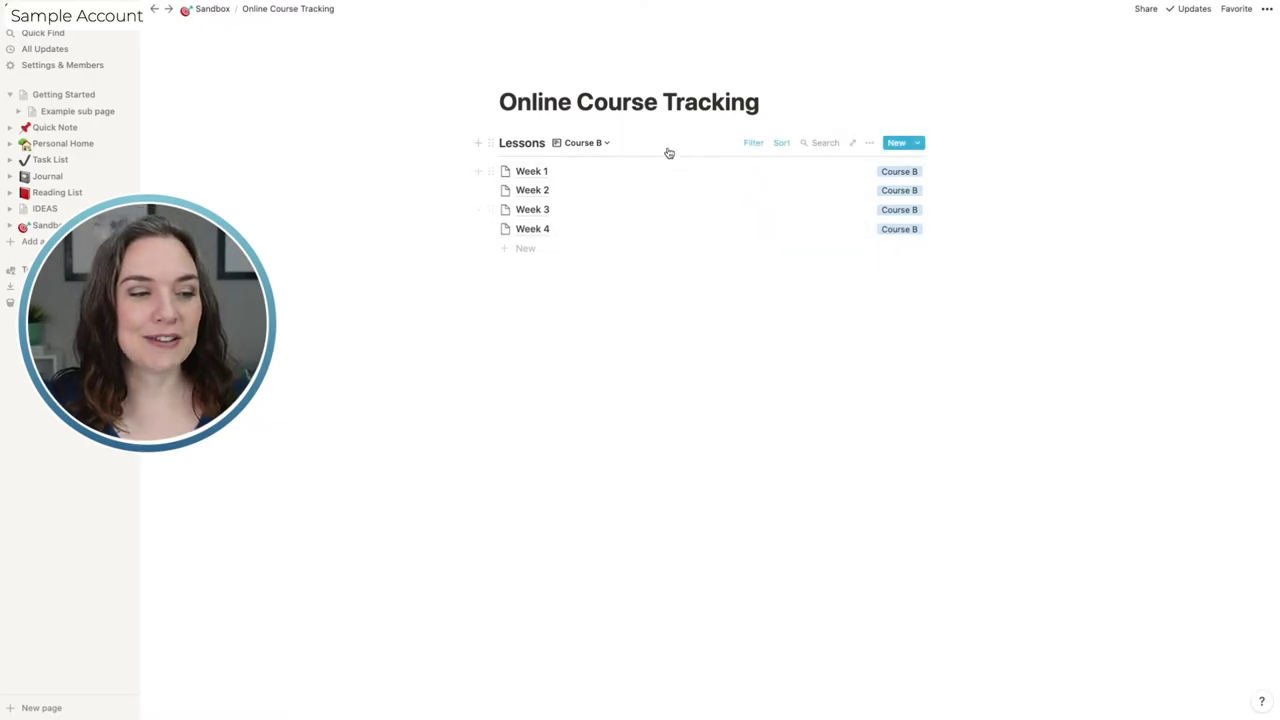
# Switch the Lessons database to its Default view and add a Date property named Due.
pyautogui.click(606, 145)
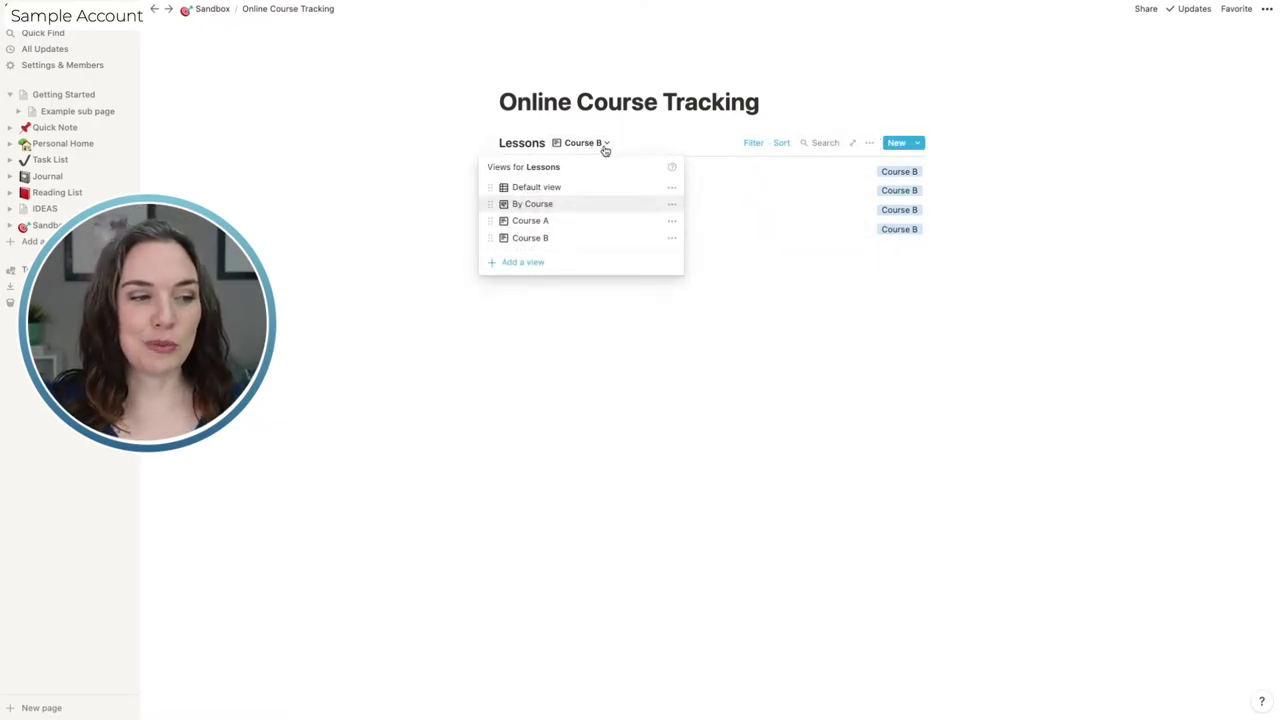
pyautogui.click(571, 189)
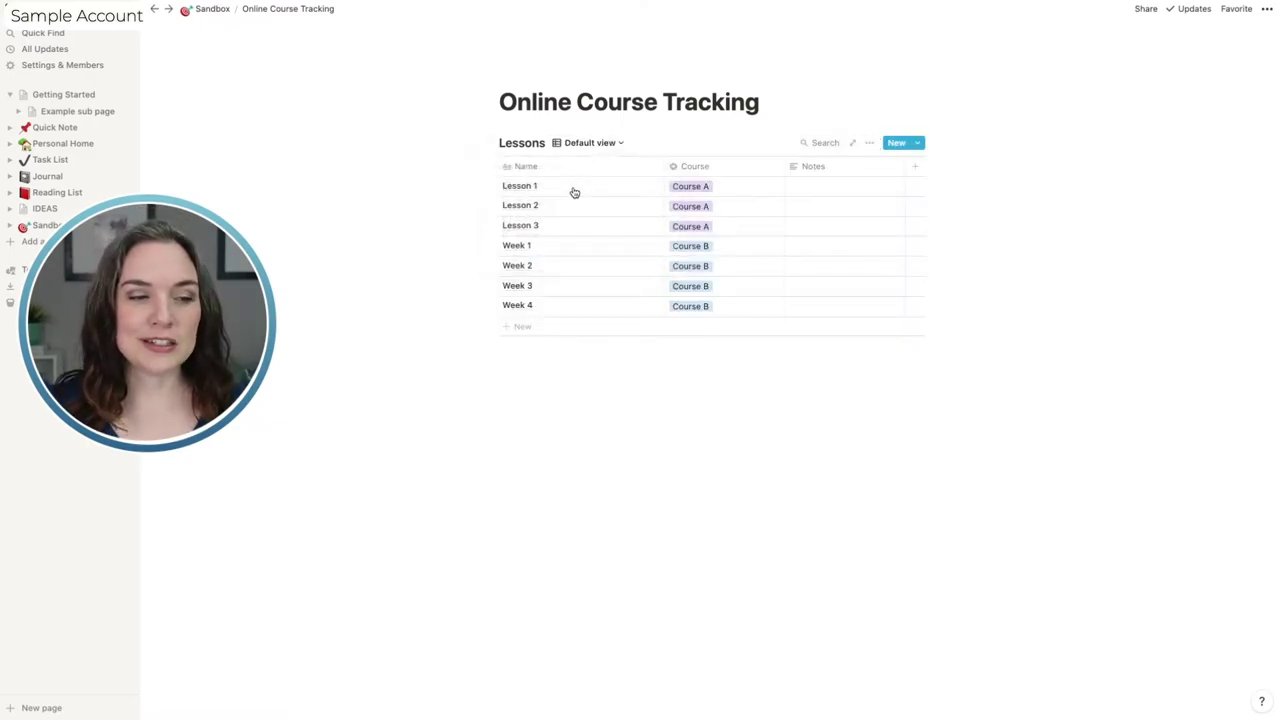
pyautogui.click(915, 167)
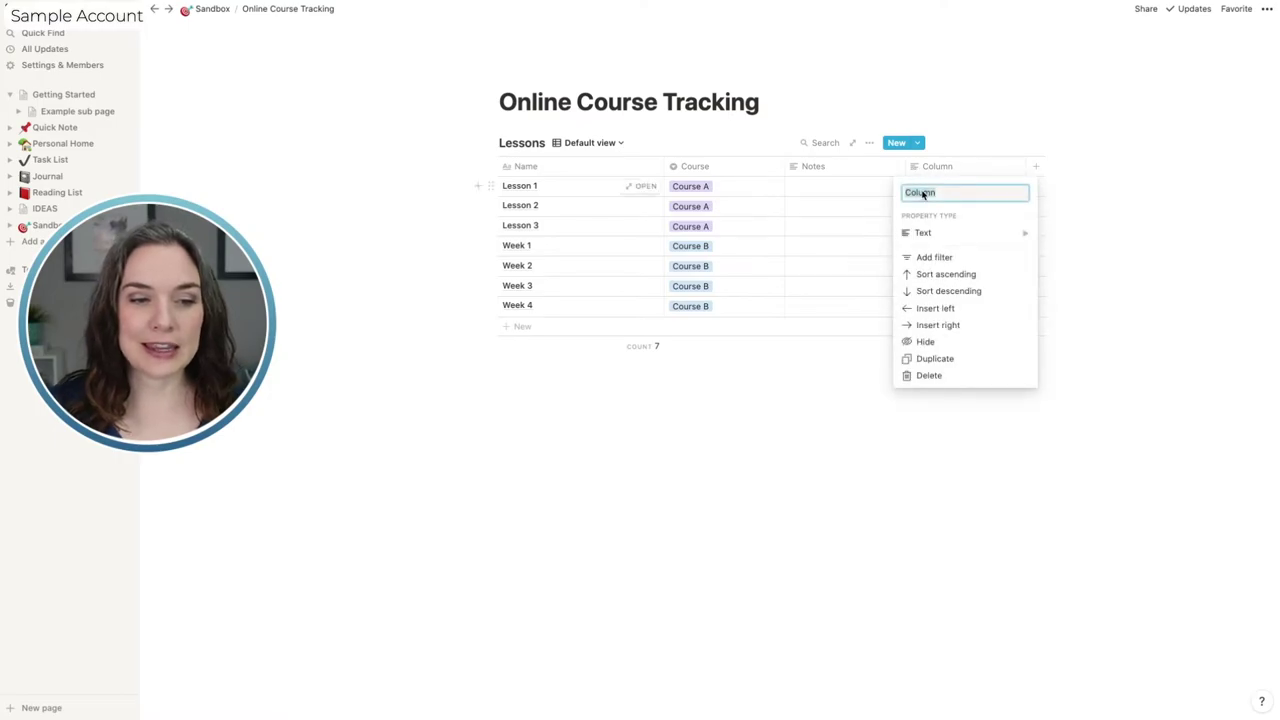
pyautogui.write('Due')
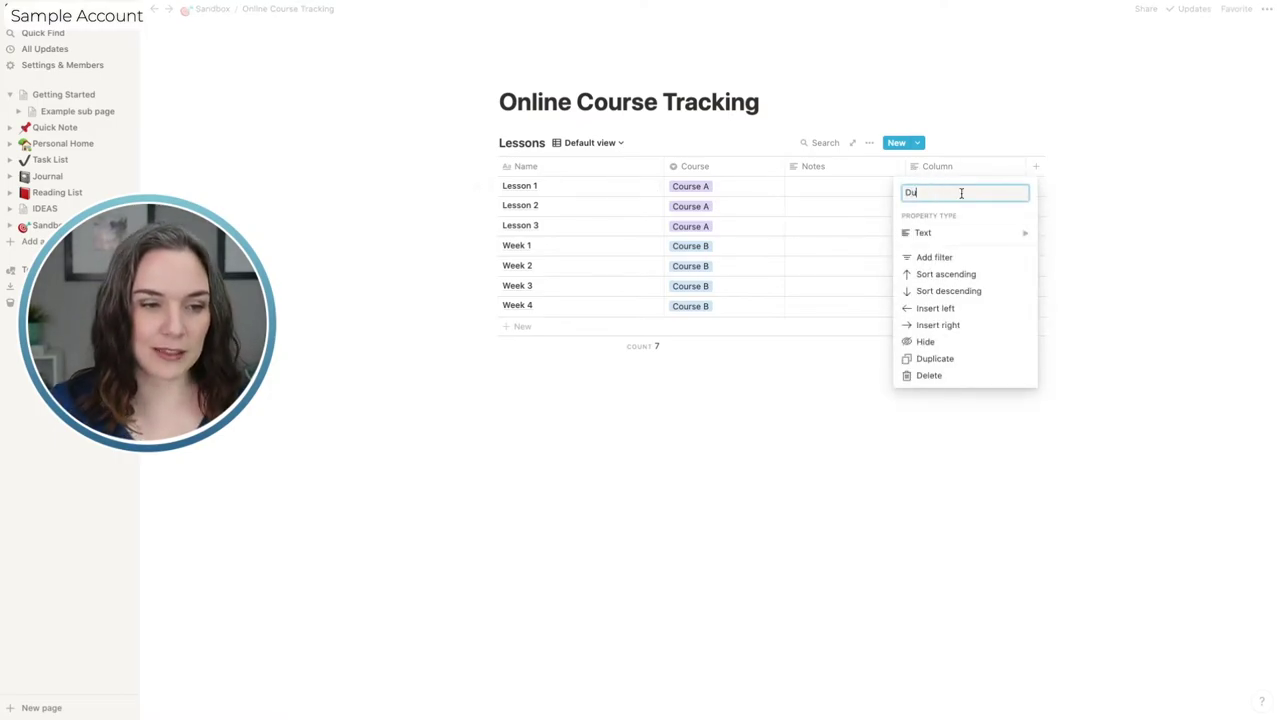
pyautogui.click(969, 242)
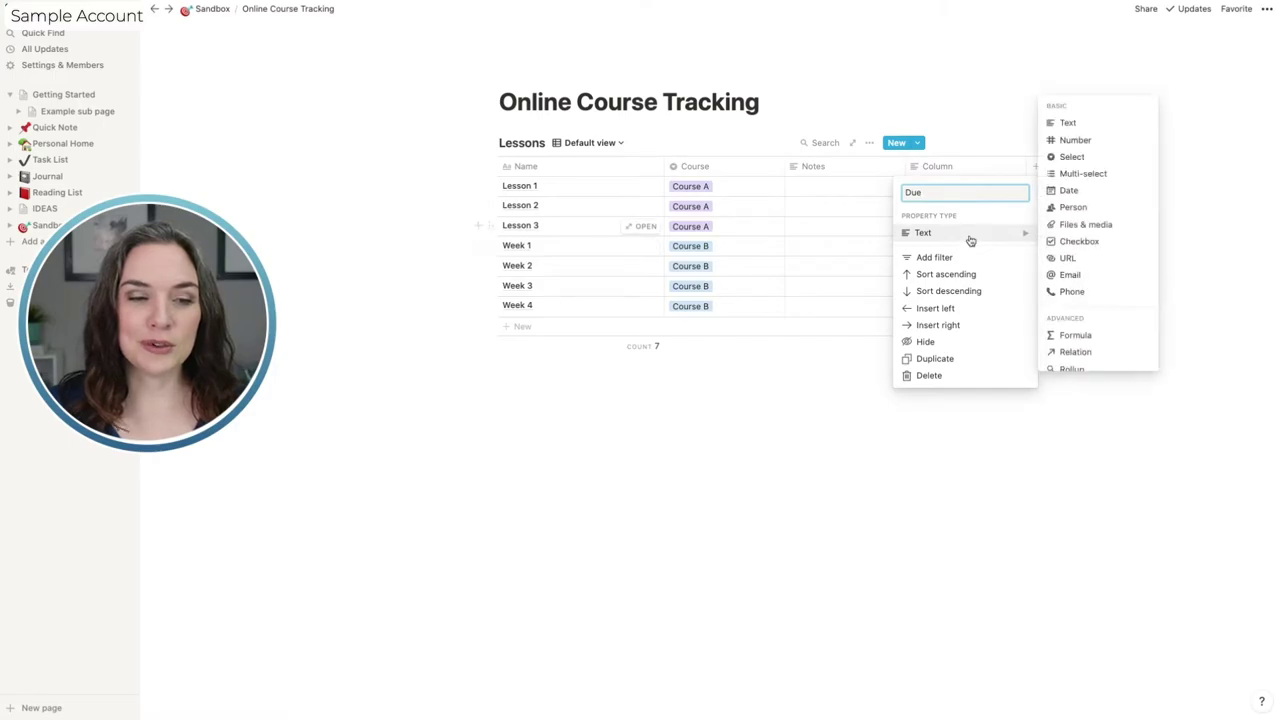
pyautogui.click(1066, 190)
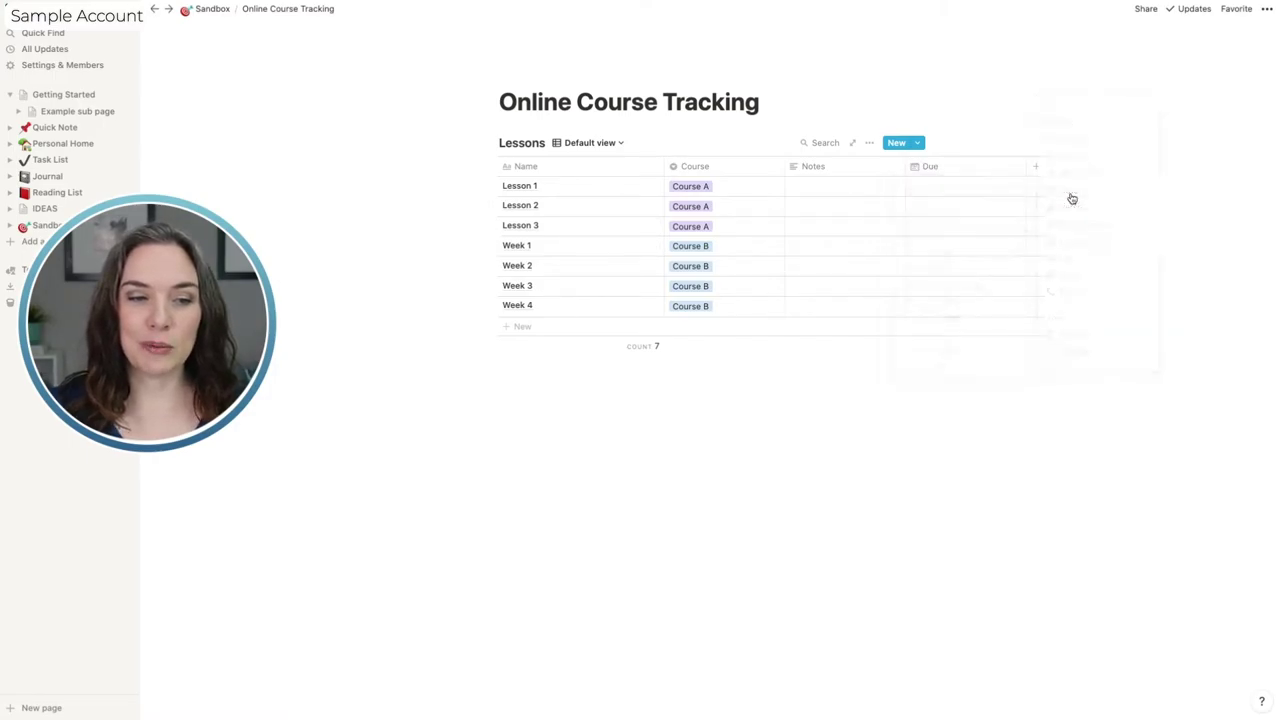
# Set the Due dates of Lesson 1, Lesson 2 and Lesson 3 to Feb 18, Feb 26 and Mar 5, 2021.
pyautogui.click(951, 193)
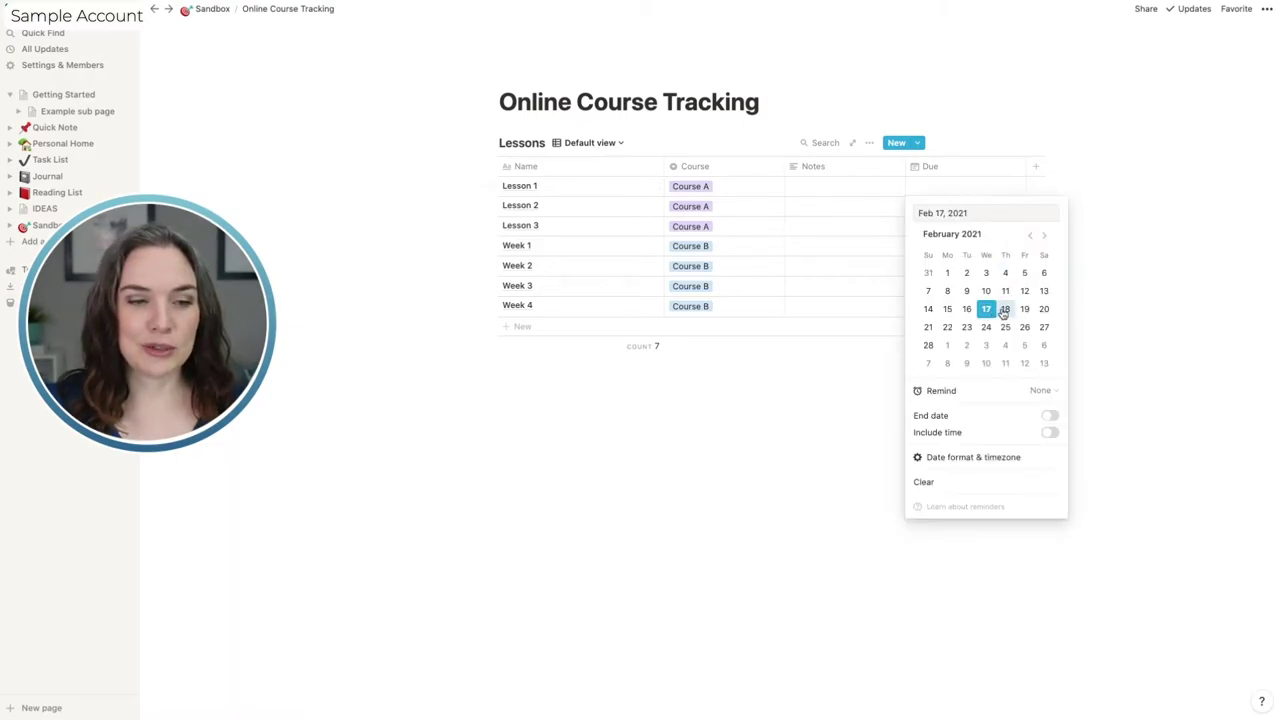
pyautogui.click(1003, 313)
pyautogui.click(895, 213)
pyautogui.click(940, 208)
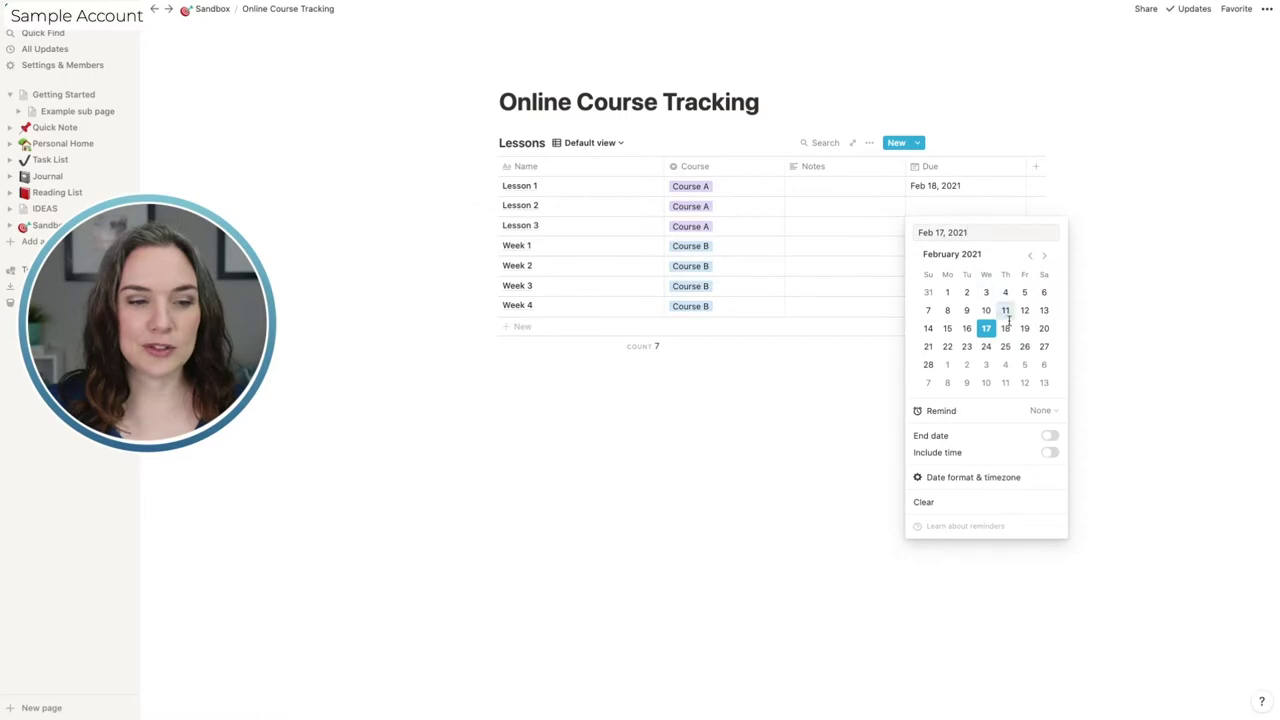
pyautogui.click(1024, 346)
pyautogui.click(888, 274)
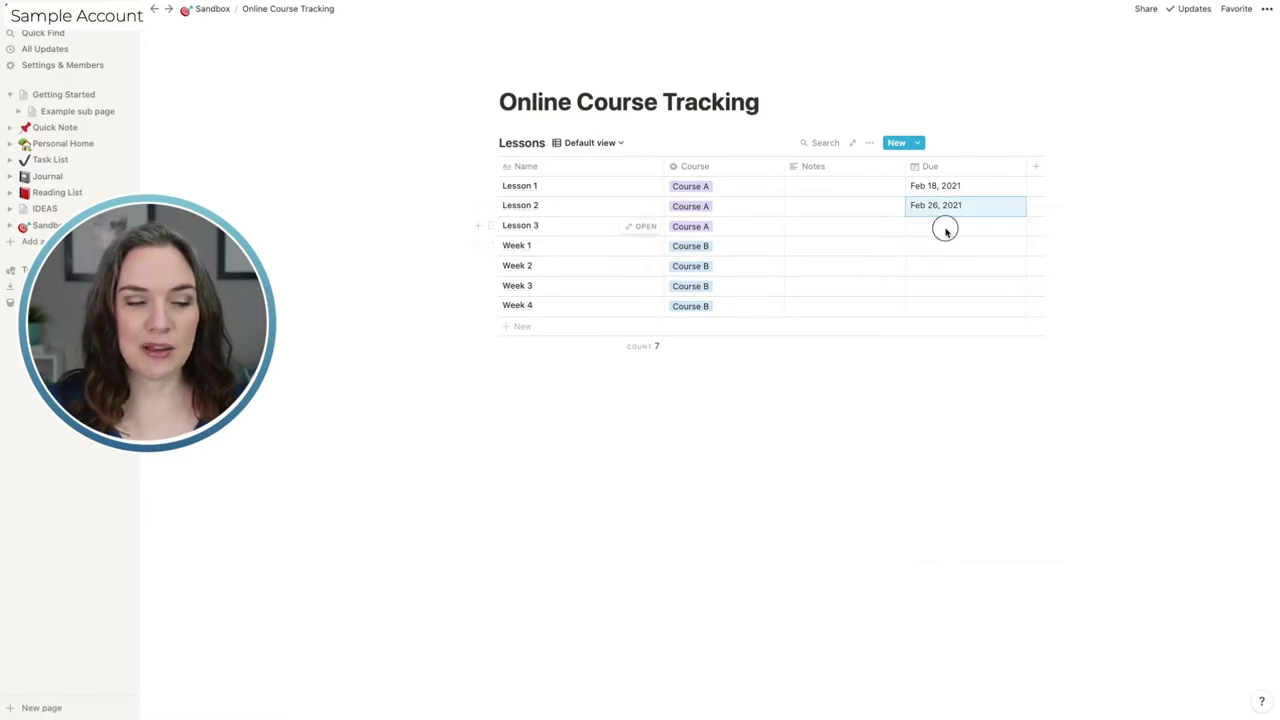
pyautogui.click(945, 231)
pyautogui.click(1024, 384)
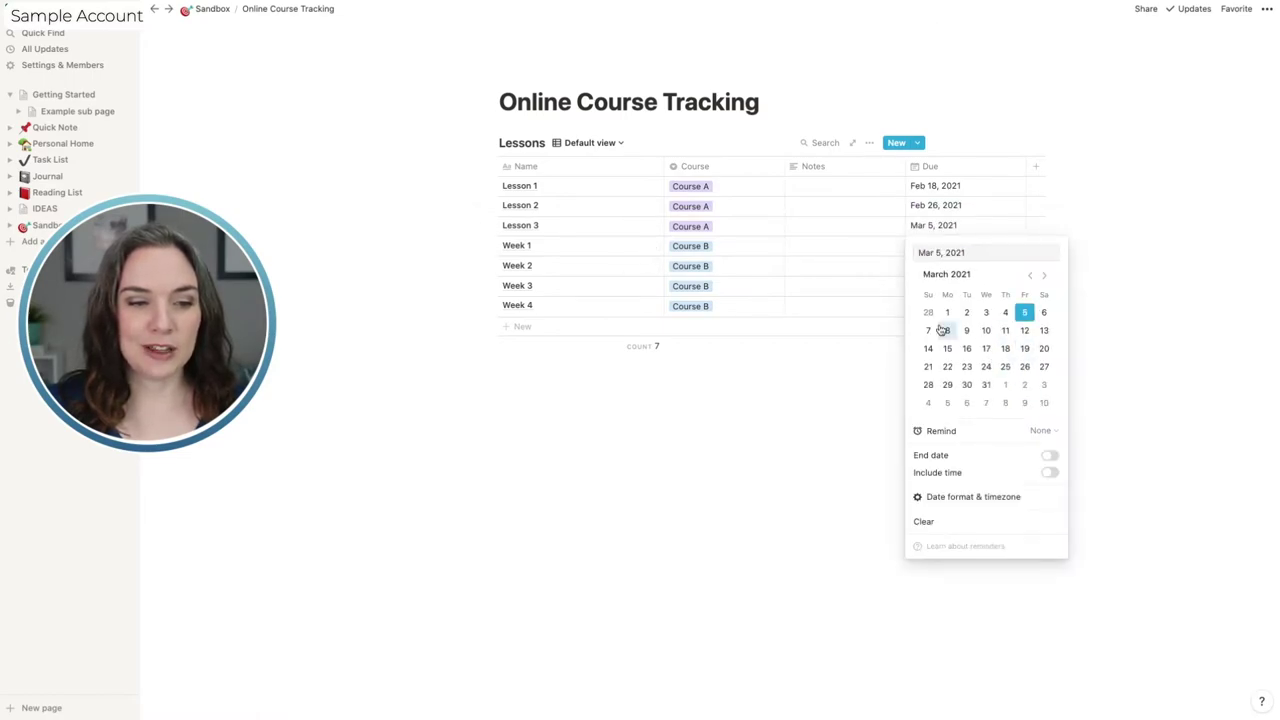
pyautogui.click(894, 283)
# Set the Due date of Week 1 to Feb 21, 2021 and of Week 2 to Feb 28, 2021.
pyautogui.click(954, 249)
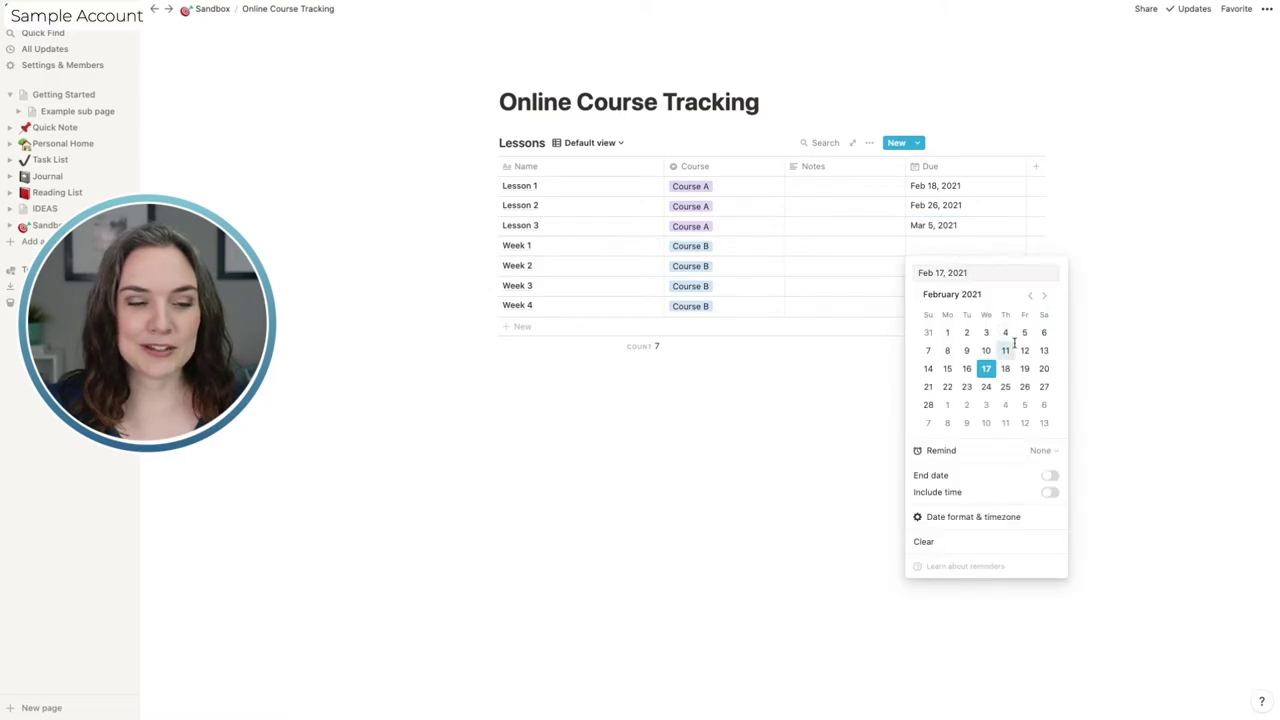
pyautogui.click(928, 386)
pyautogui.click(890, 290)
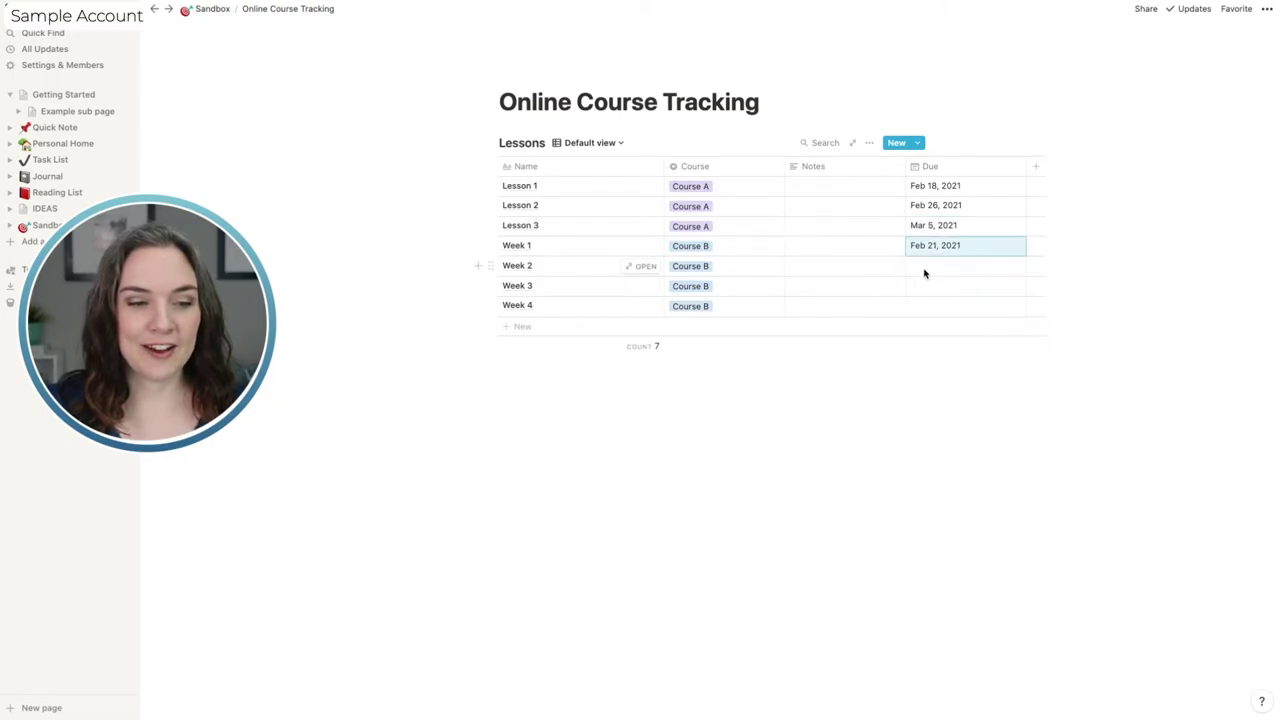
pyautogui.click(924, 273)
pyautogui.click(928, 425)
pyautogui.click(884, 300)
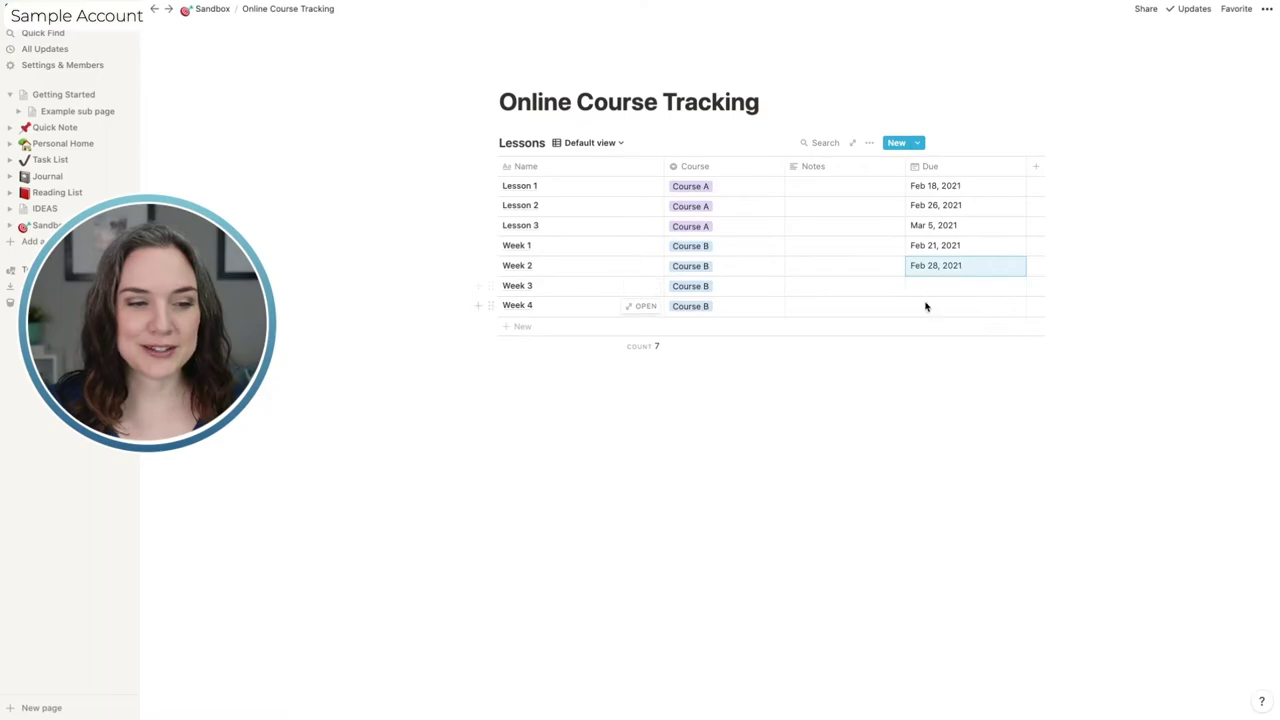
# Set the Due date of Week 3 to Mar 7, 2021 and of Week 4 to Mar 14, 2021.
pyautogui.click(926, 286)
pyautogui.click(928, 463)
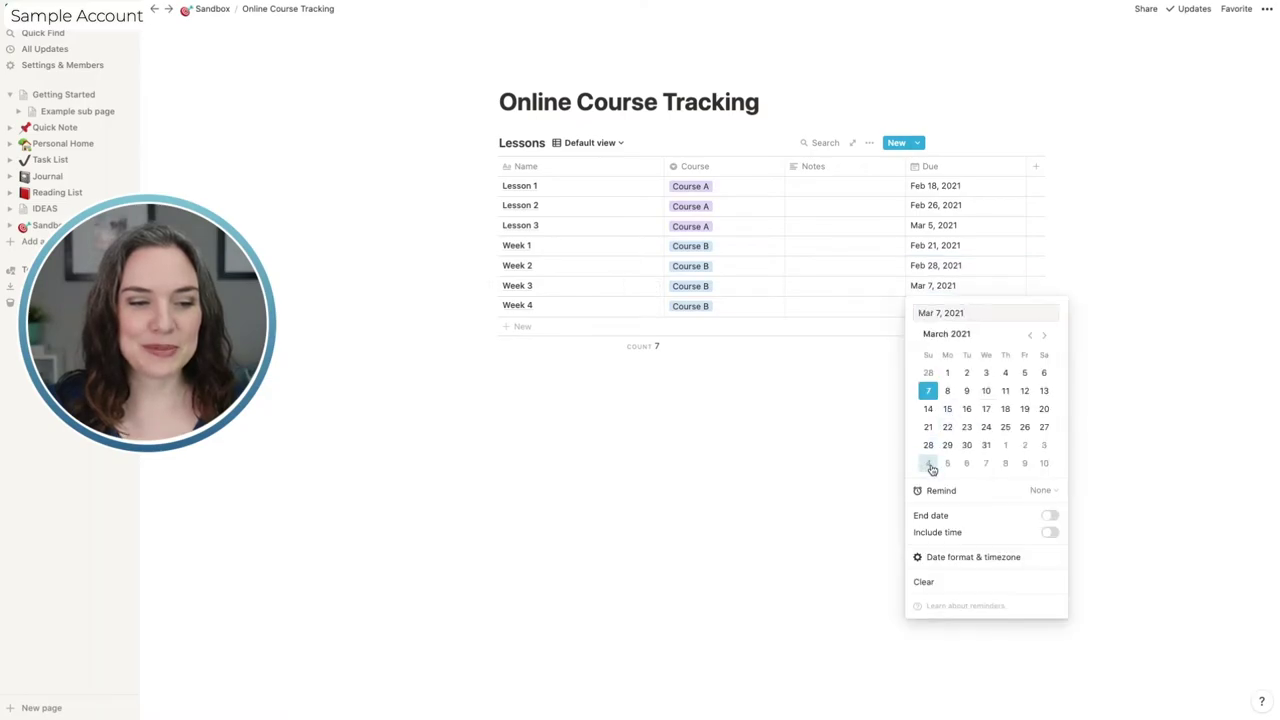
pyautogui.click(876, 307)
pyautogui.click(923, 306)
pyautogui.click(1043, 356)
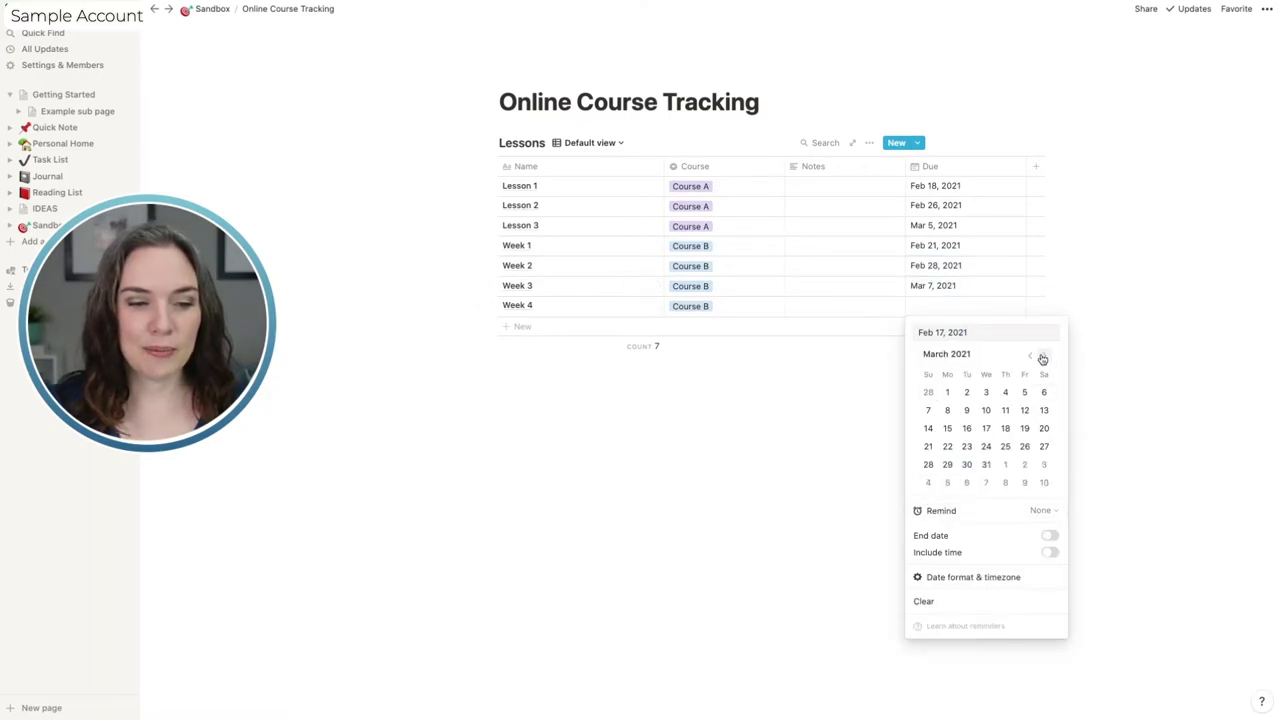
pyautogui.click(930, 429)
pyautogui.click(856, 279)
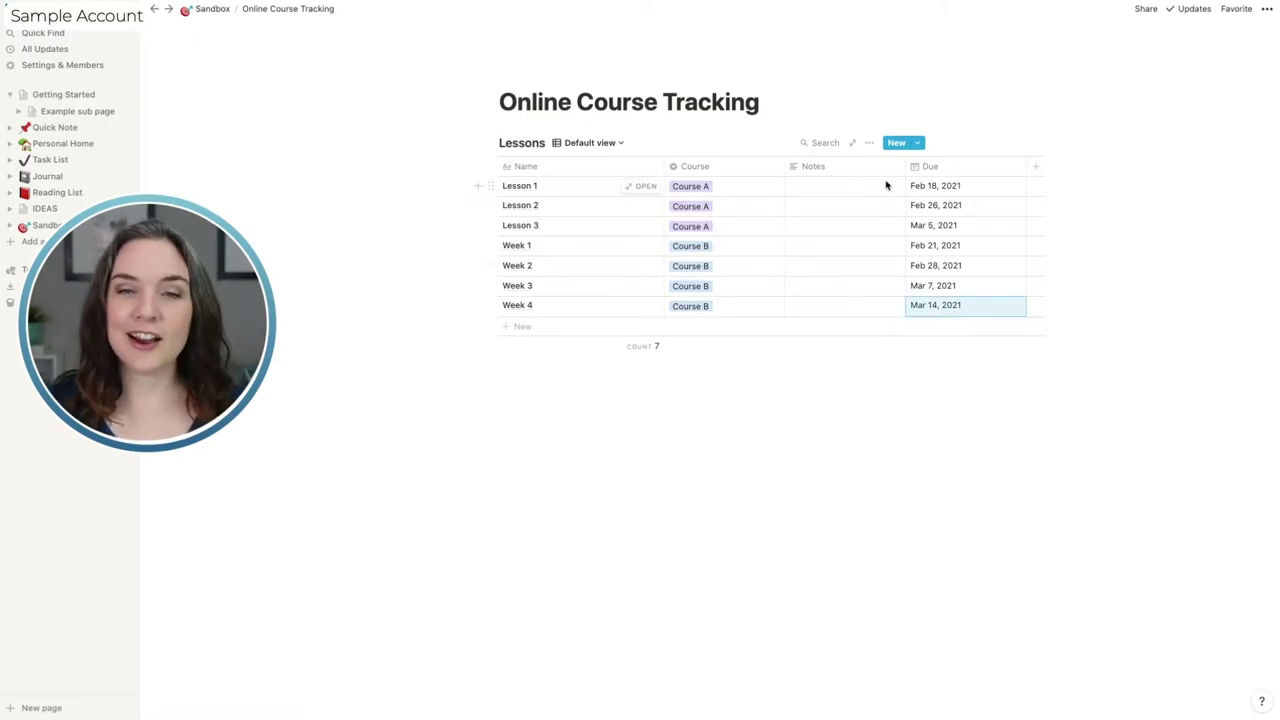
# Add a Calendar view named Due Dates to the Lessons database.
pyautogui.click(614, 146)
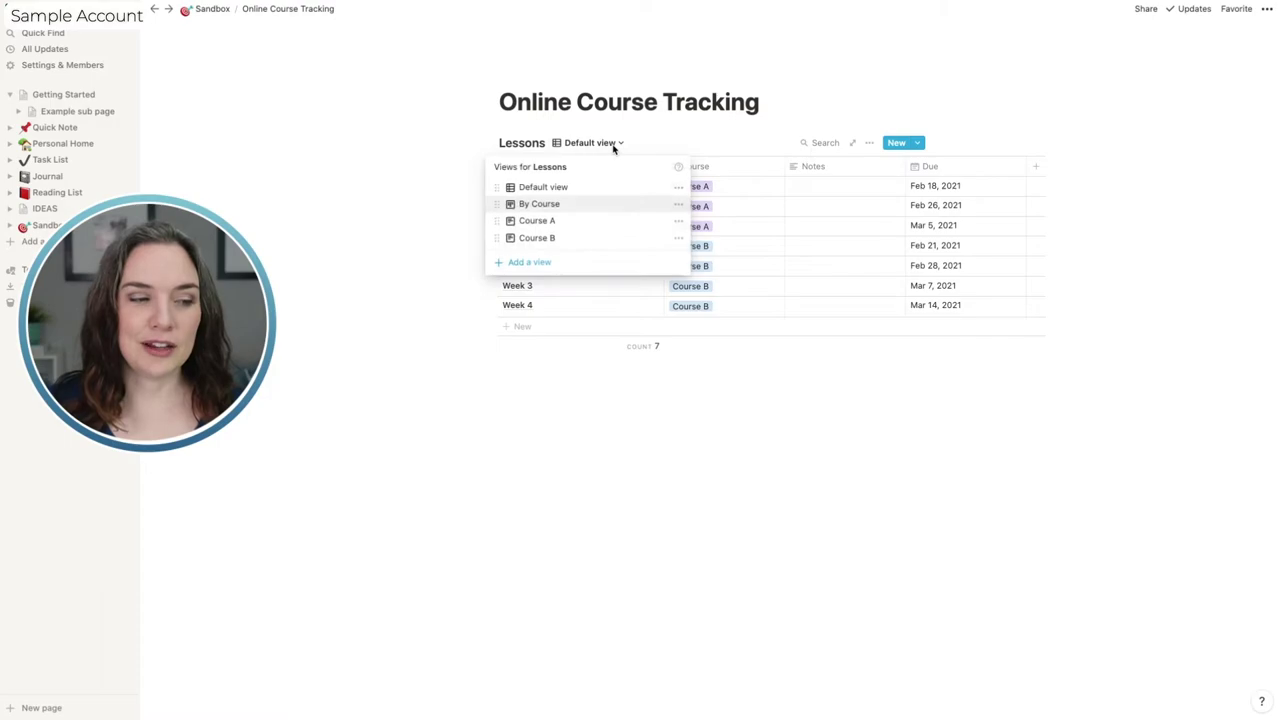
pyautogui.click(535, 264)
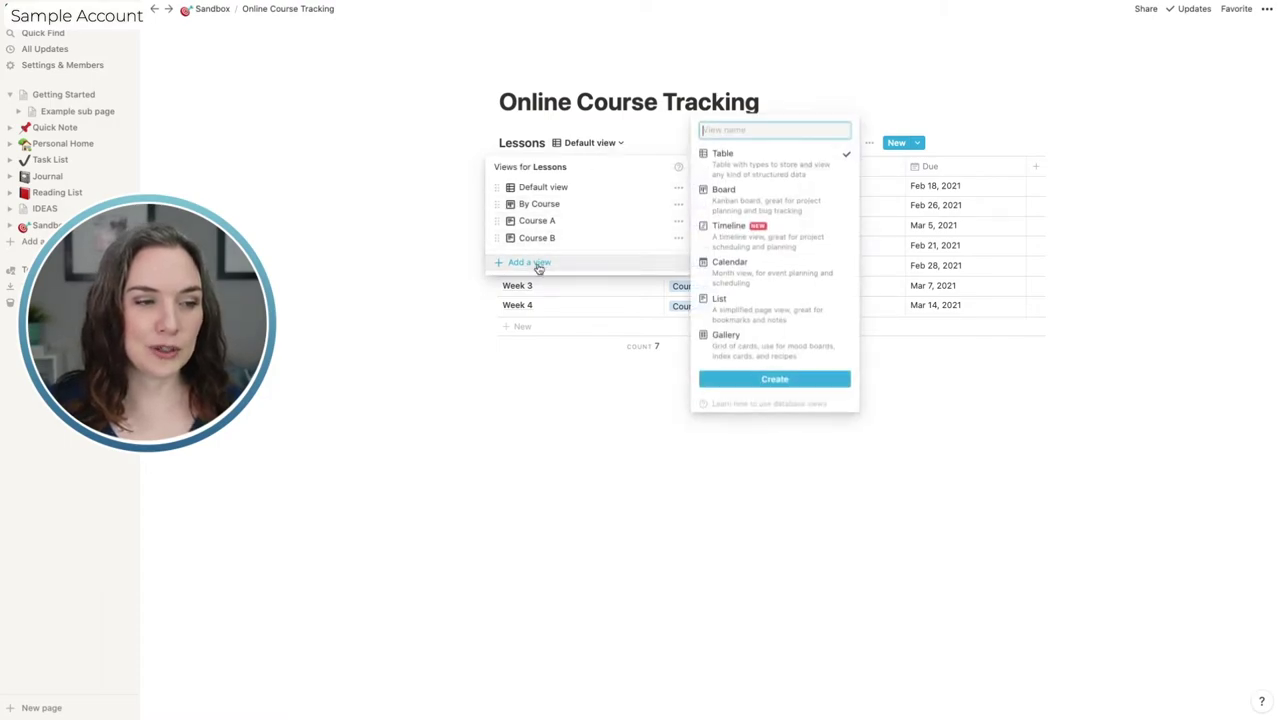
pyautogui.write('Due Dates')
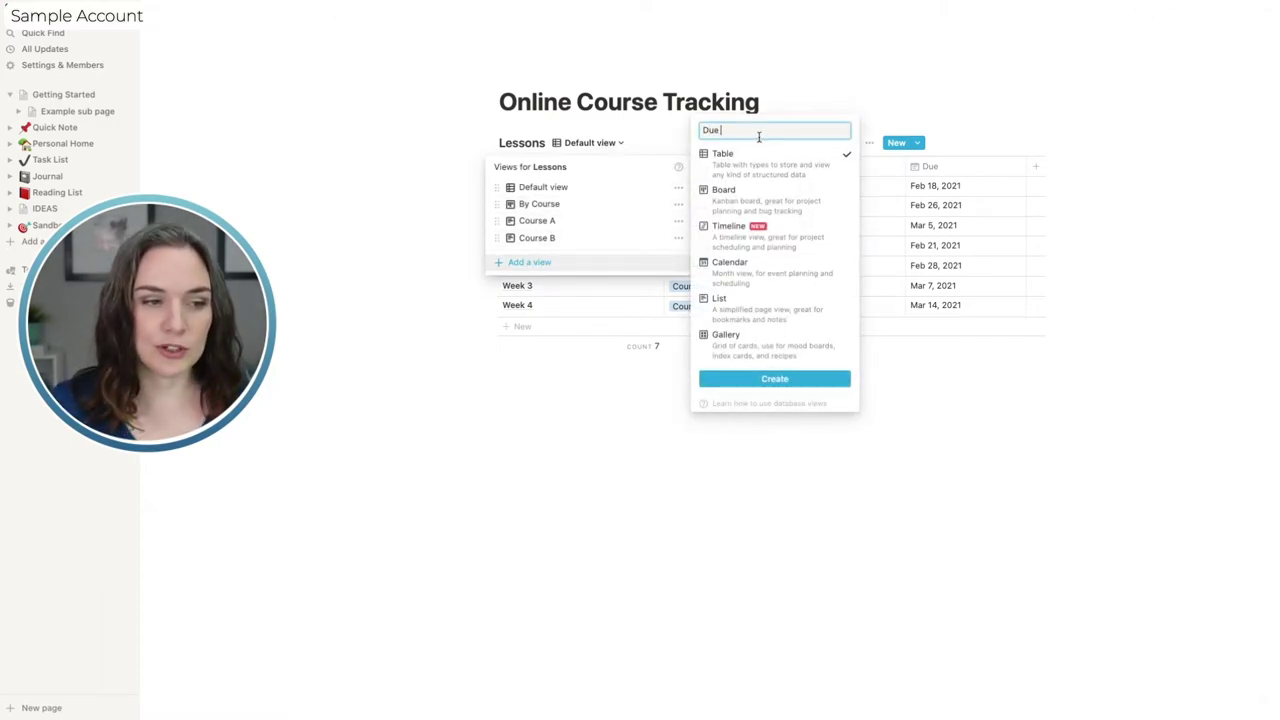
pyautogui.click(748, 265)
pyautogui.click(780, 380)
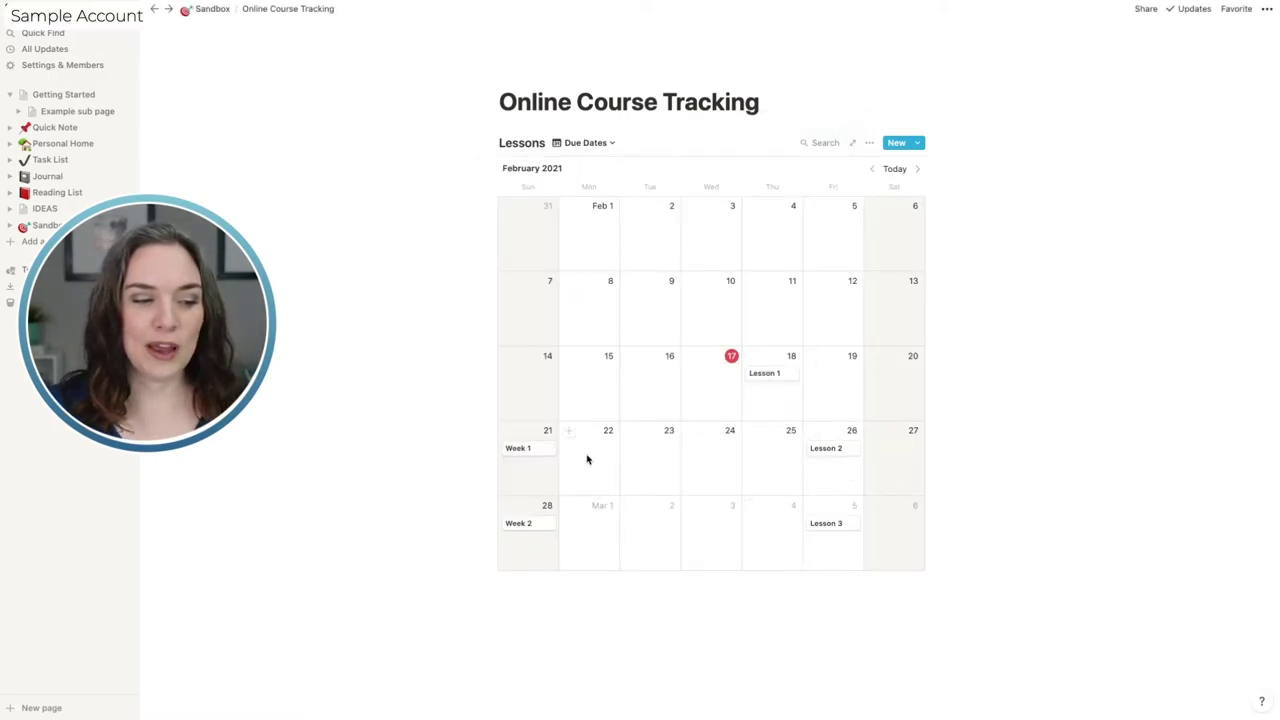
# Reschedule Lesson 1 to February 19, 2021 in the Due Dates calendar.
pyautogui.click(916, 169)
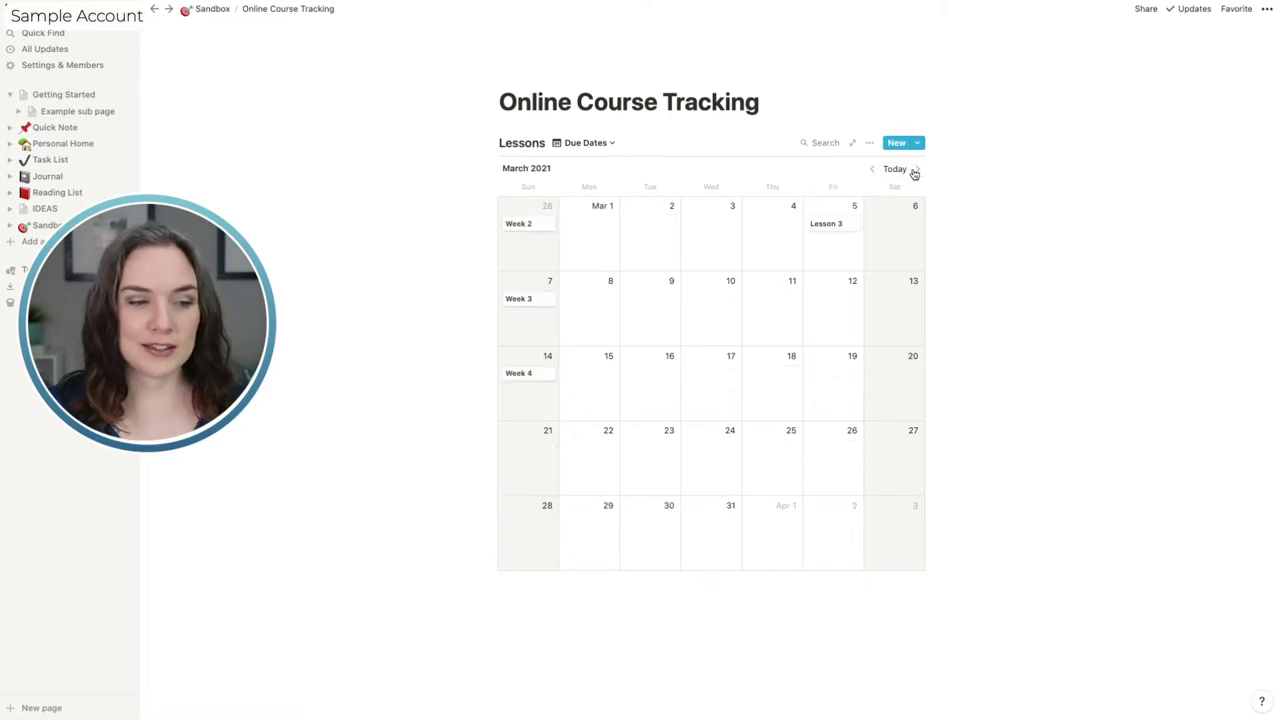
pyautogui.click(873, 170)
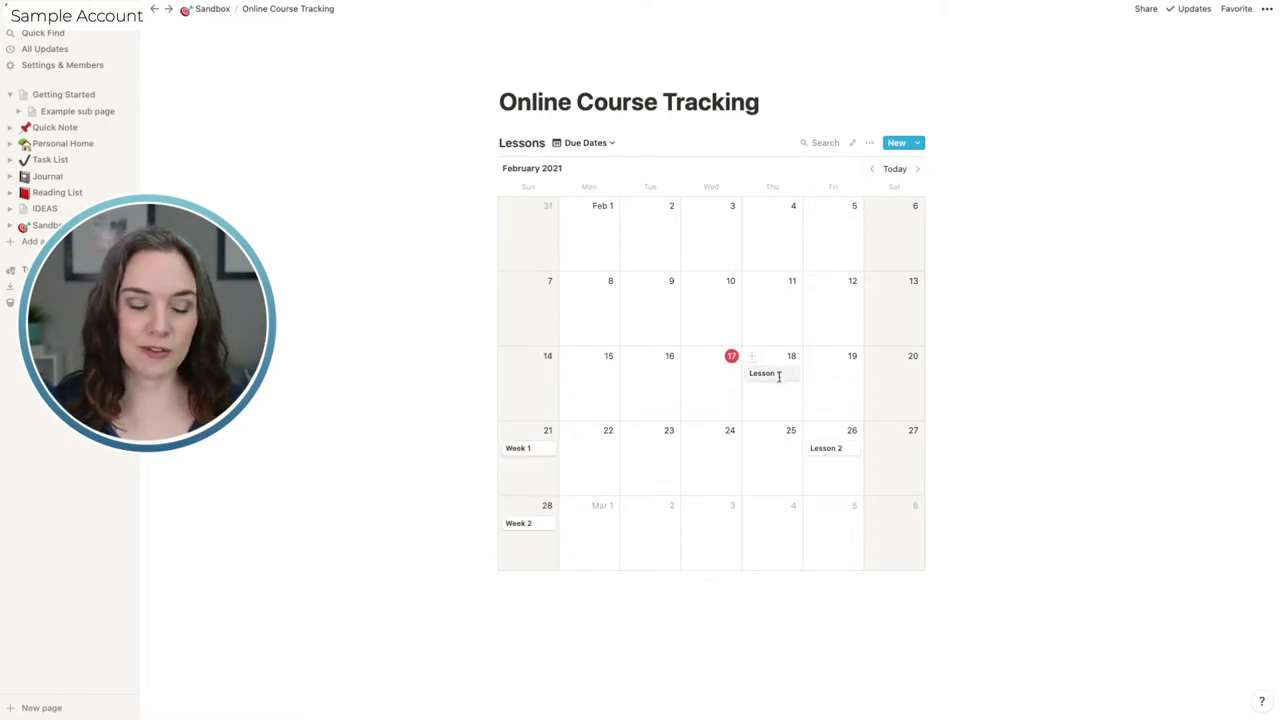
pyautogui.moveTo(778, 381); pyautogui.dragTo(835, 378)
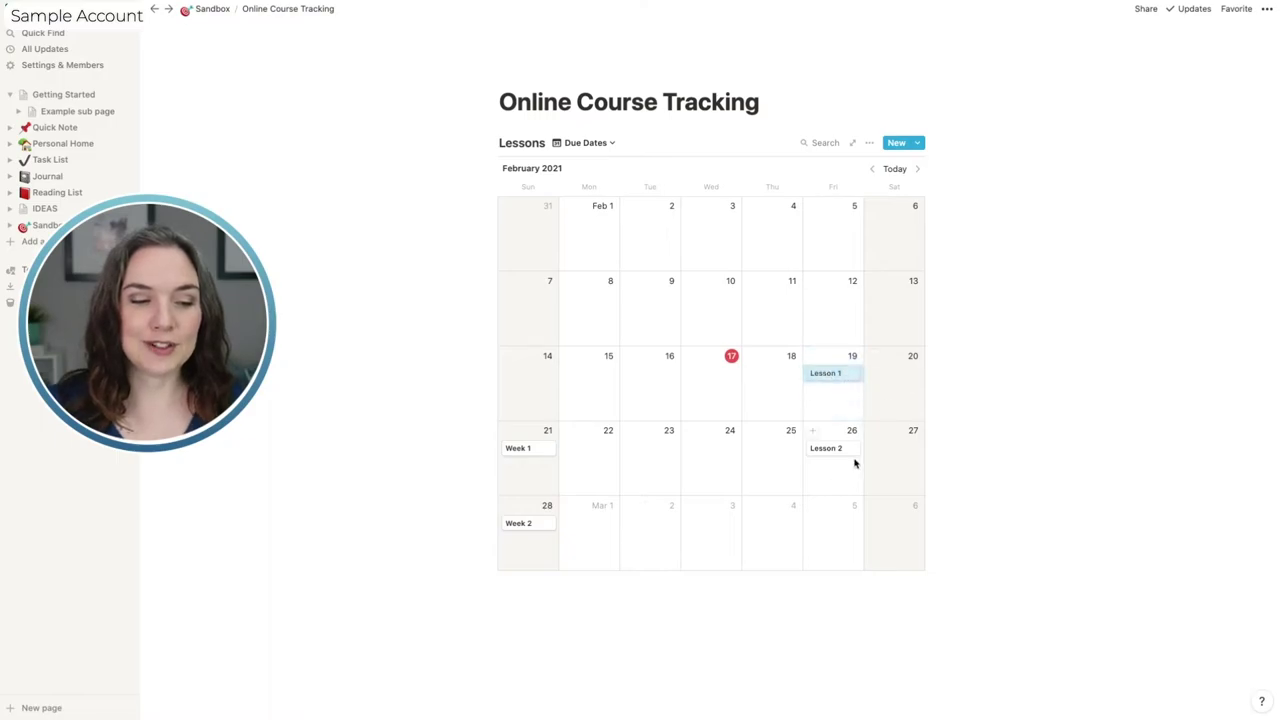
pyautogui.click(916, 169)
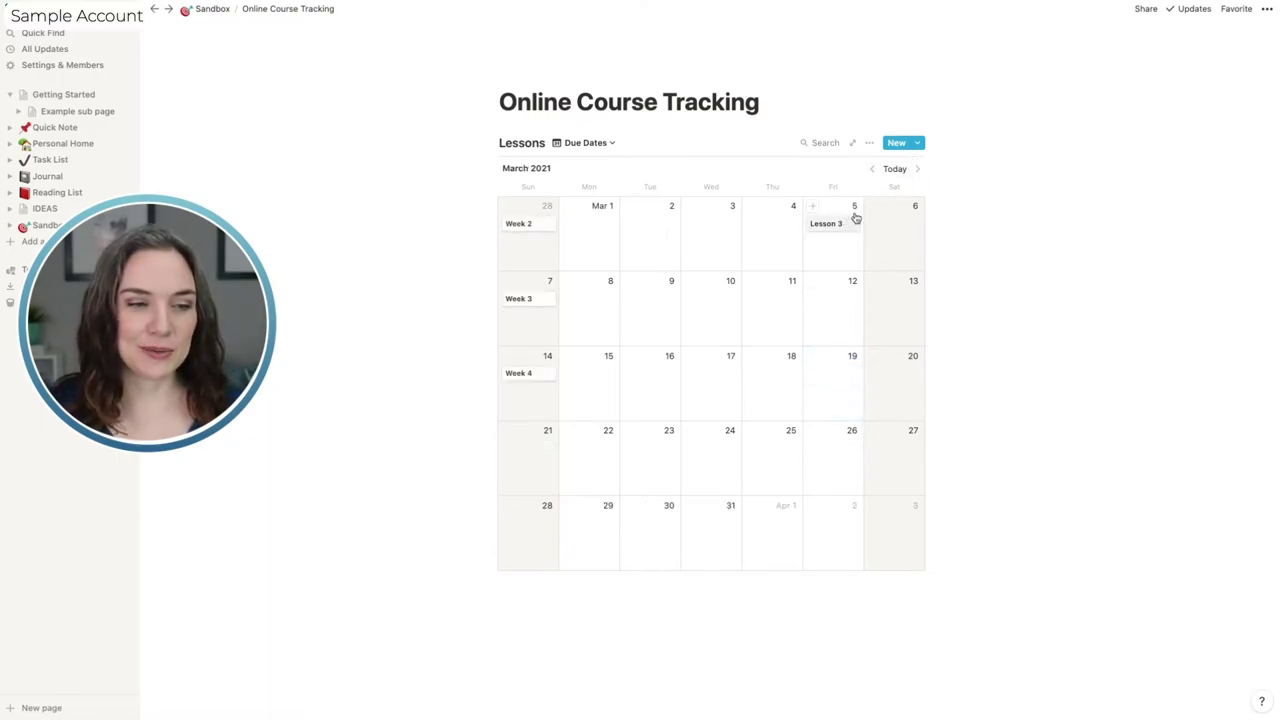
pyautogui.click(872, 170)
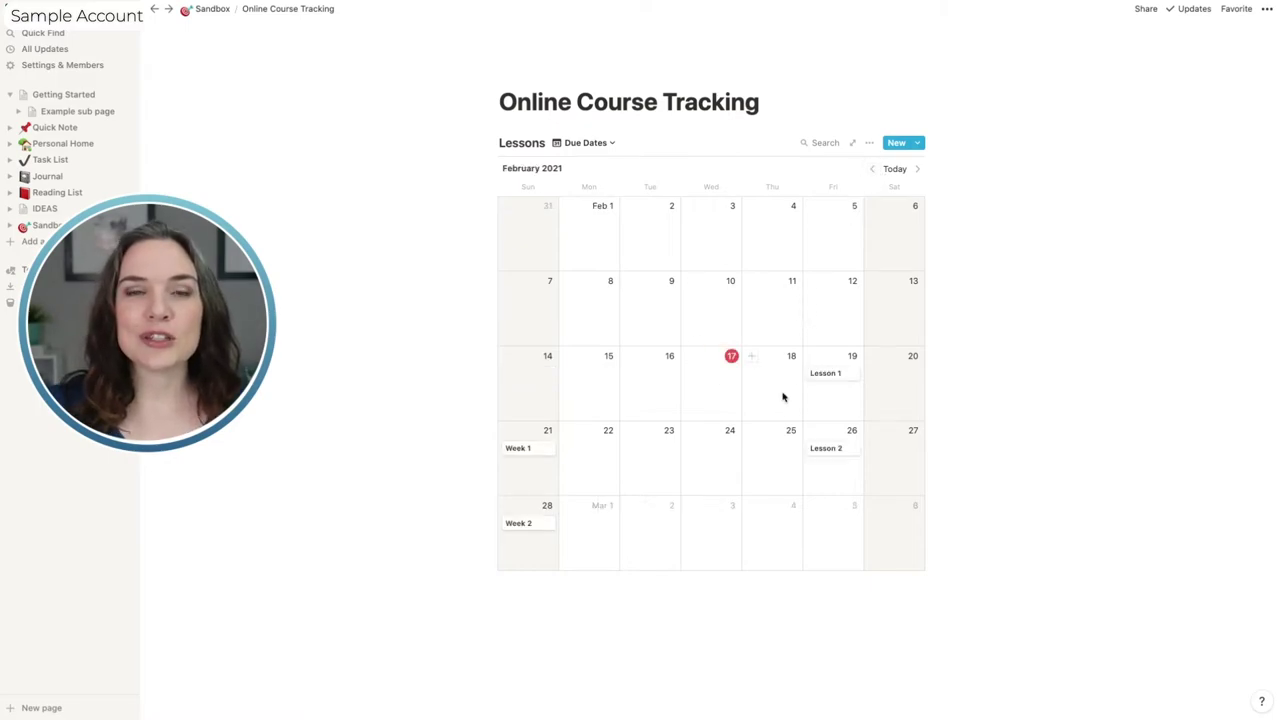
# Switch the Lessons database back to its Default view.
pyautogui.click(594, 146)
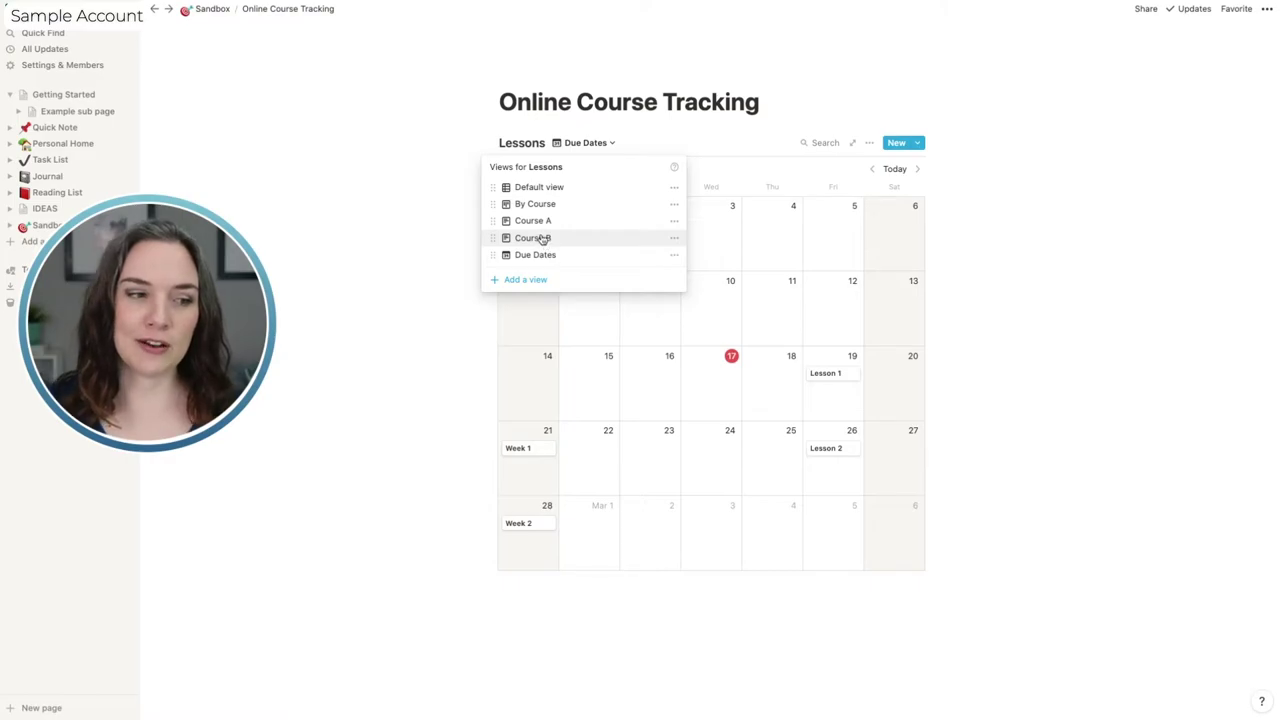
pyautogui.click(767, 151)
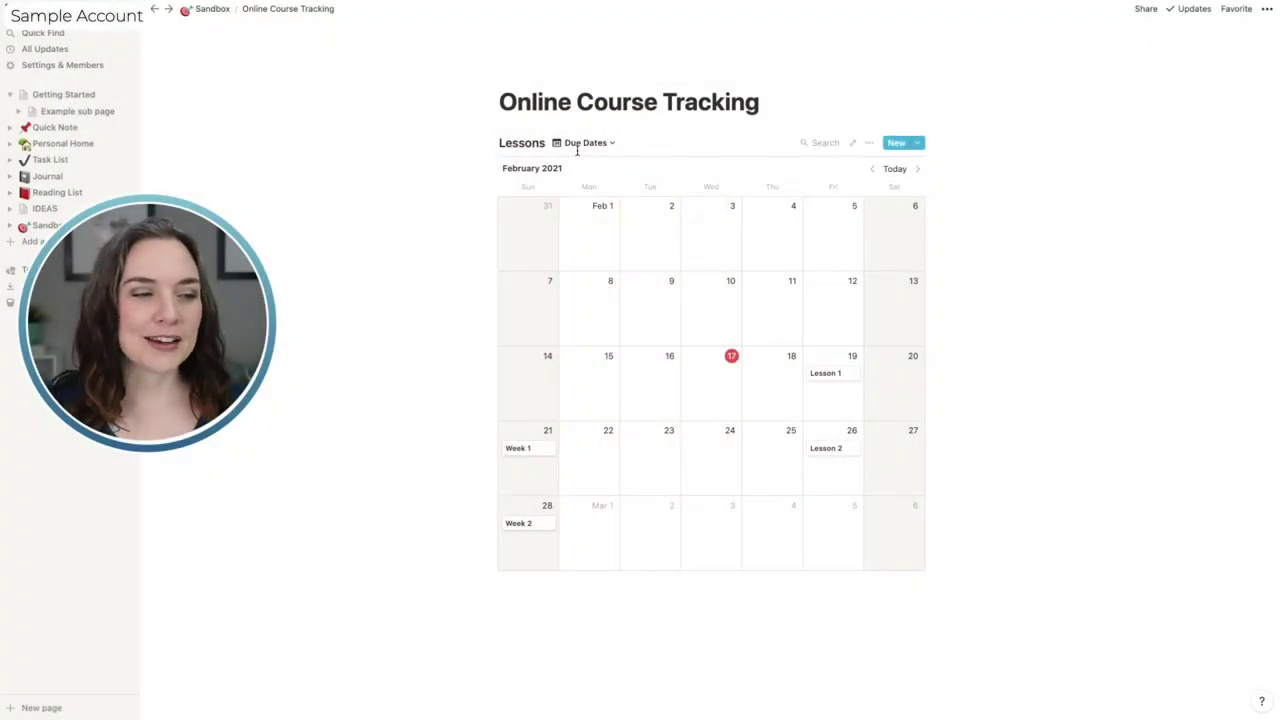
pyautogui.click(587, 142)
pyautogui.click(555, 188)
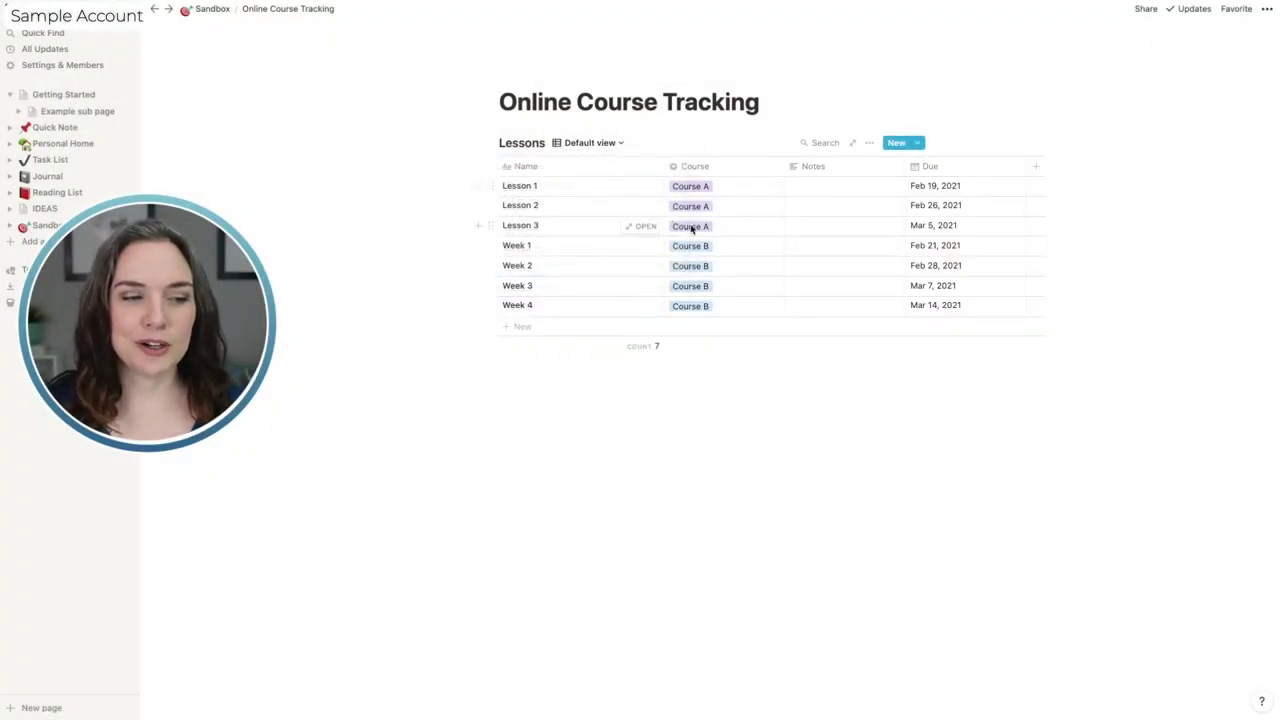
# Insert an inline gallery database below the Lessons table and title it Courses.
pyautogui.click(537, 394)
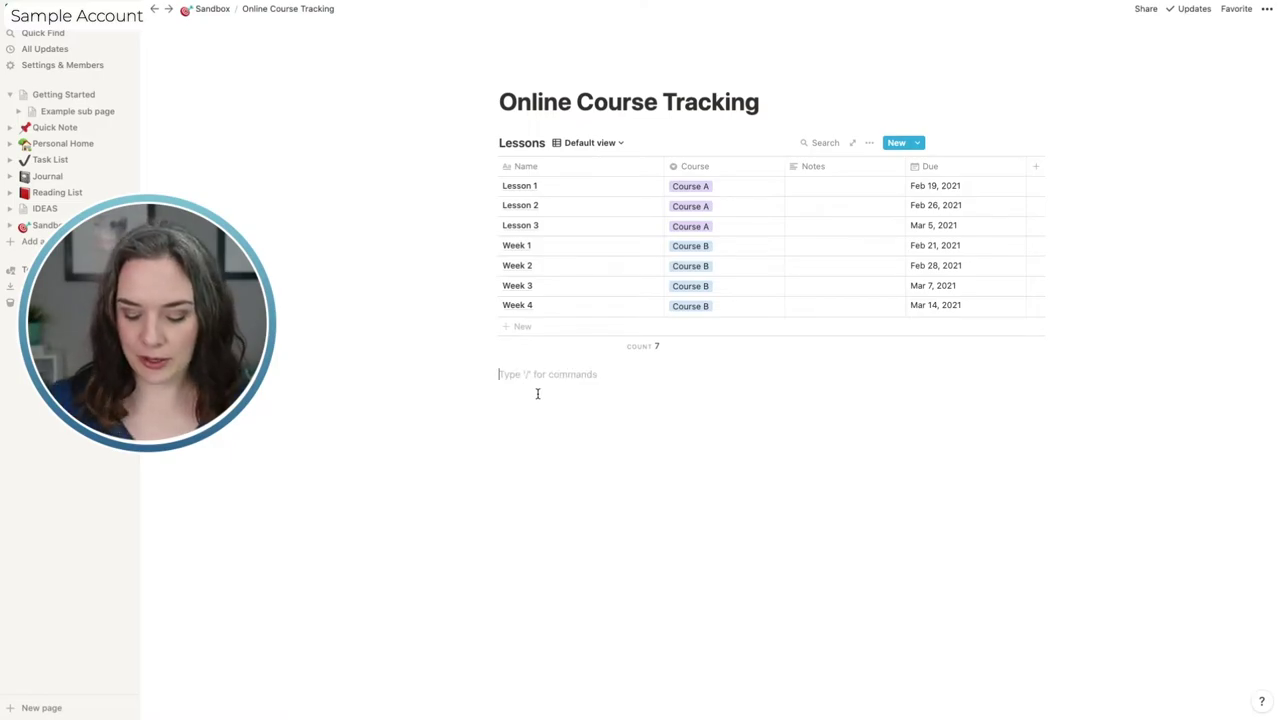
pyautogui.write('/dat')
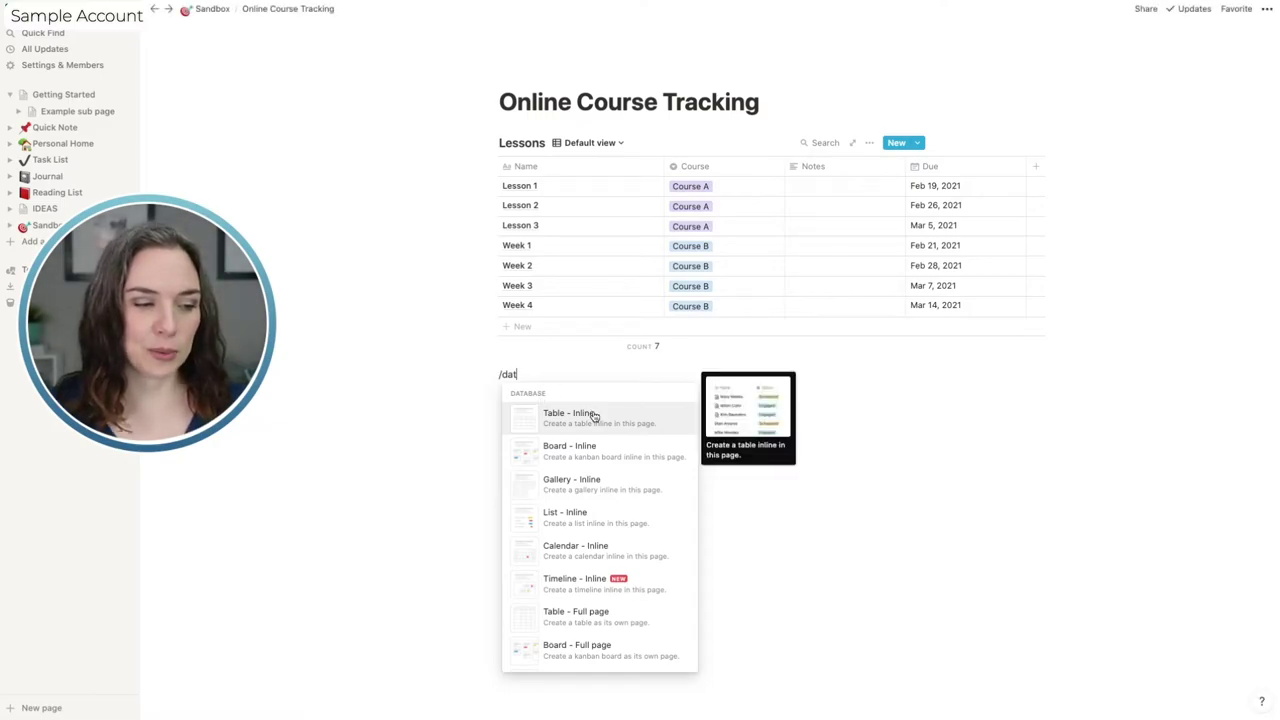
pyautogui.click(591, 489)
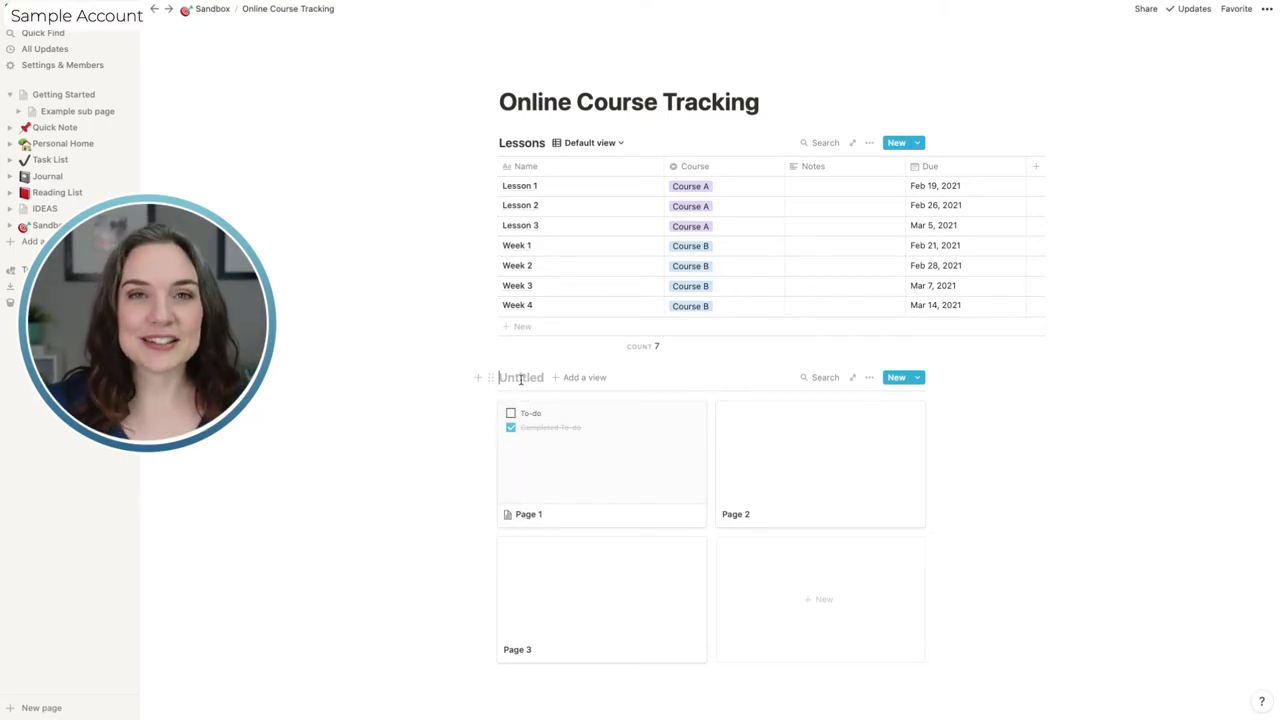
pyautogui.write('Courses')
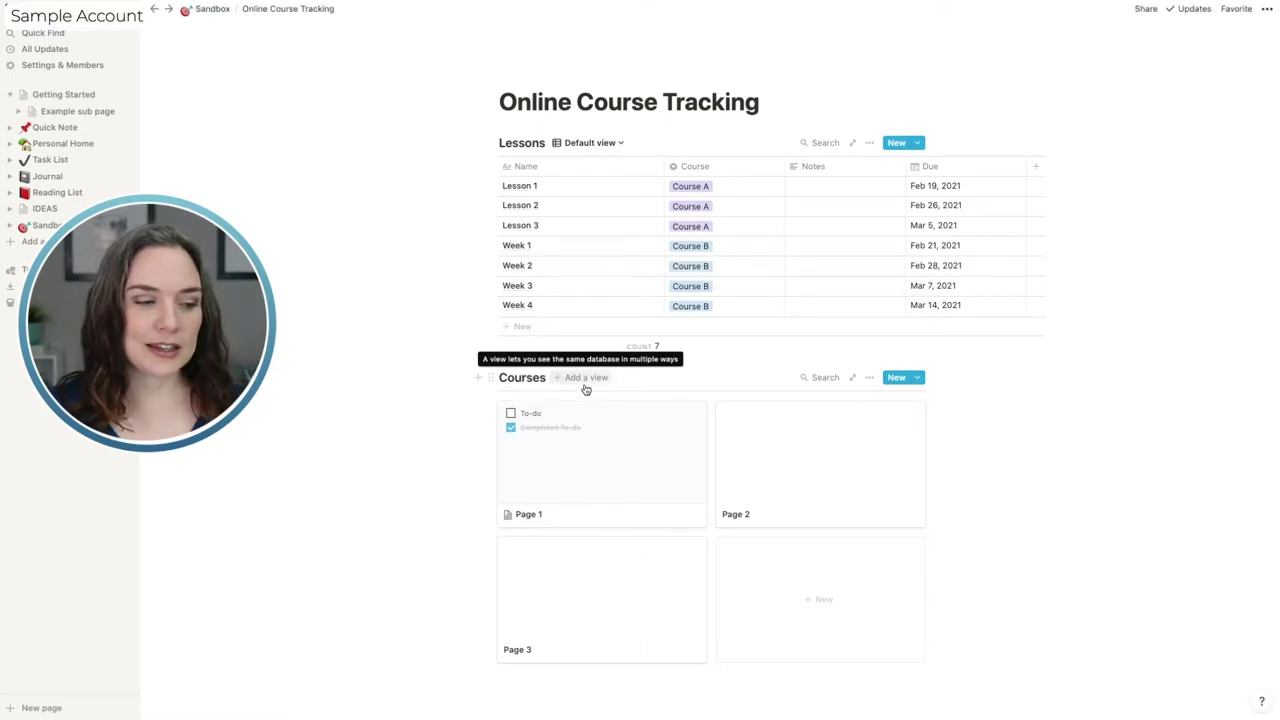
# Open Page 1 in the Courses gallery and delete its two sample to-do items.
pyautogui.click(580, 452)
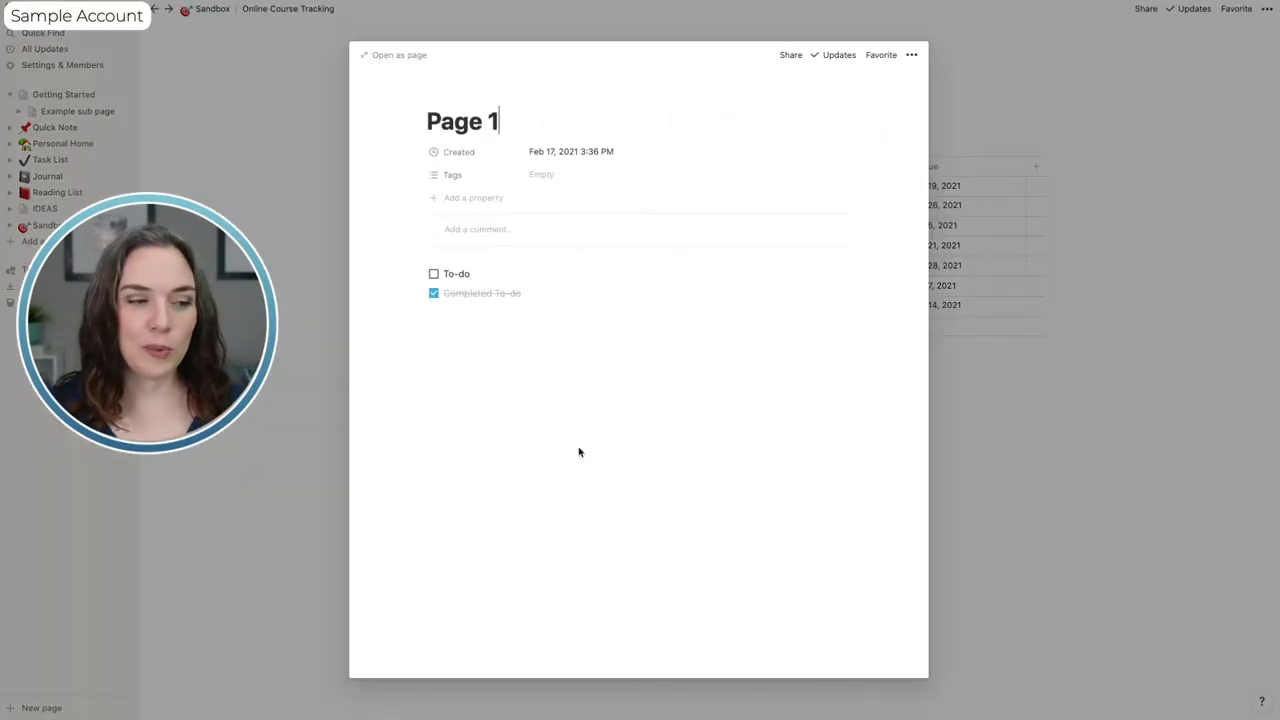
pyautogui.moveTo(466, 336); pyautogui.dragTo(405, 265)
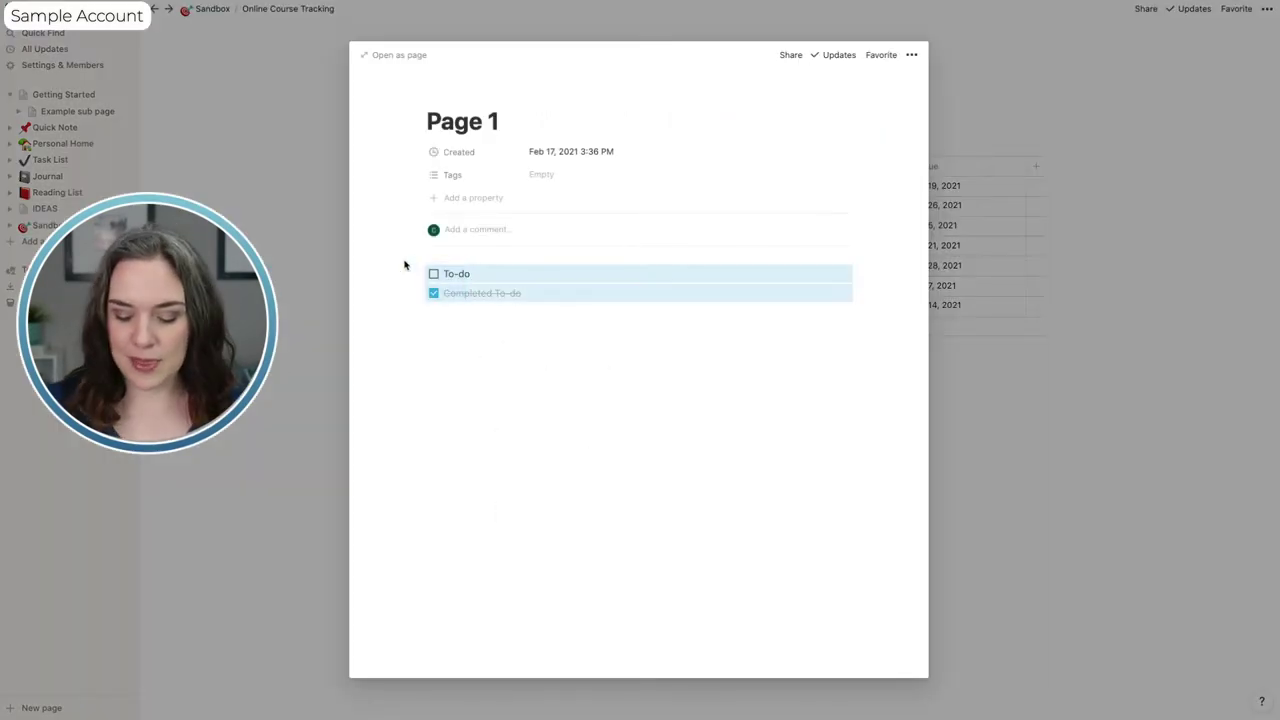
pyautogui.press('BackSpace')
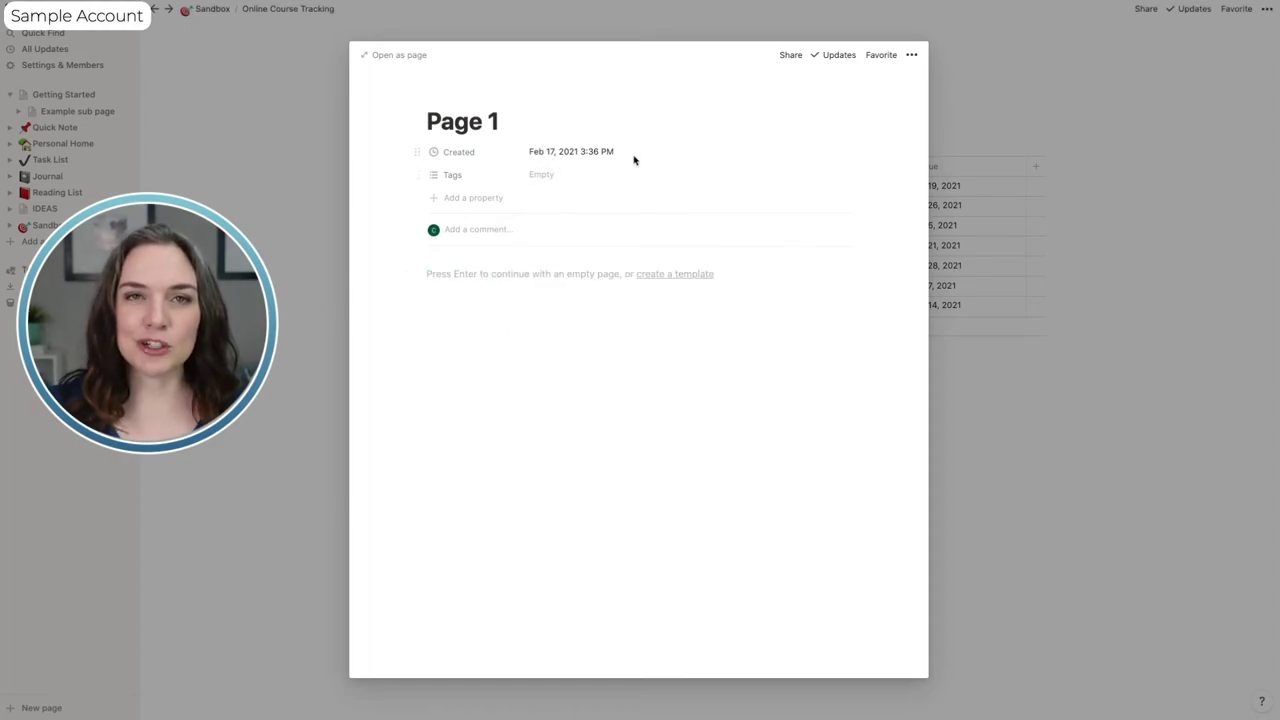
# Delete the Created property from the Courses database and rename the Tags property to Type.
pyautogui.click(416, 152)
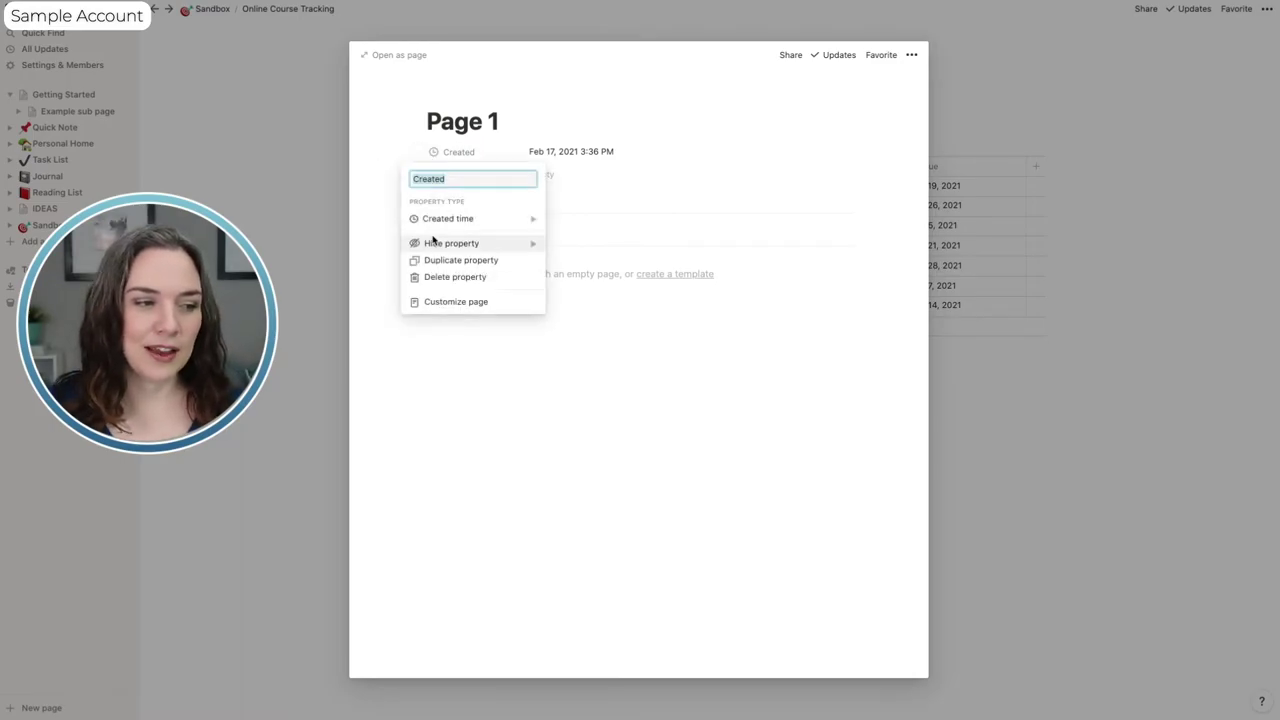
pyautogui.click(439, 277)
pyautogui.click(619, 369)
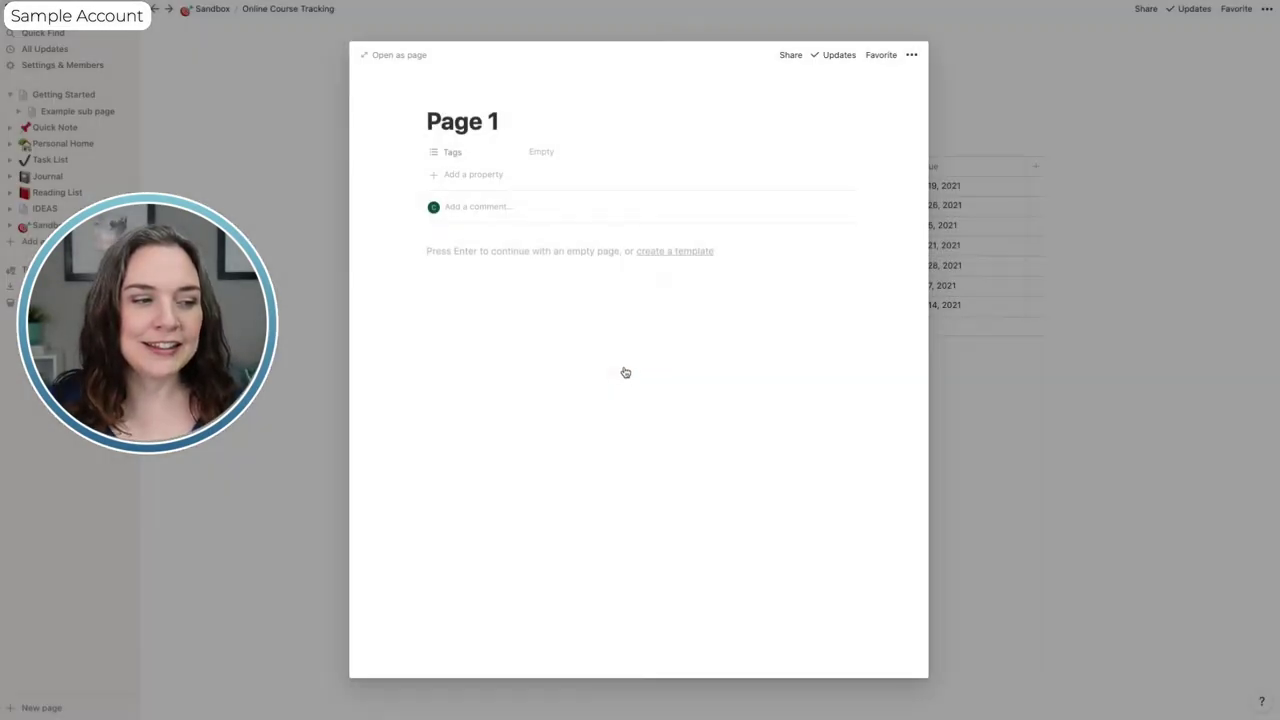
pyautogui.click(458, 155)
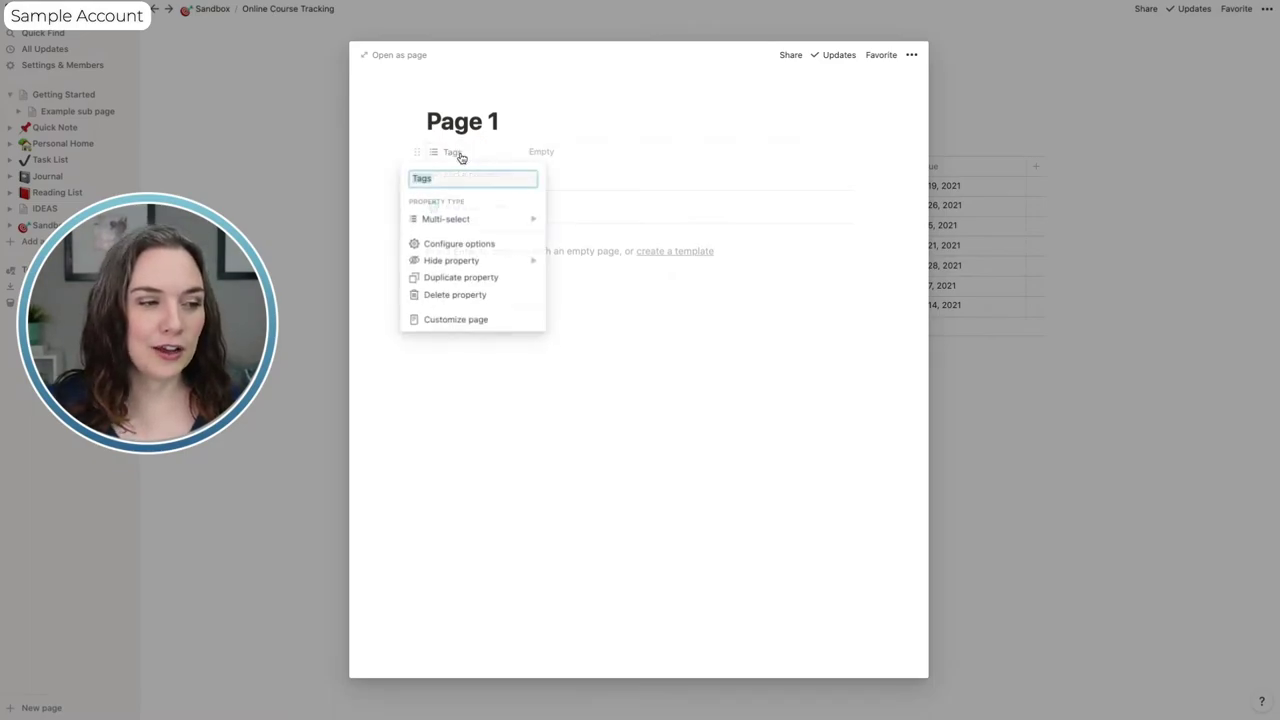
pyautogui.write('Type')
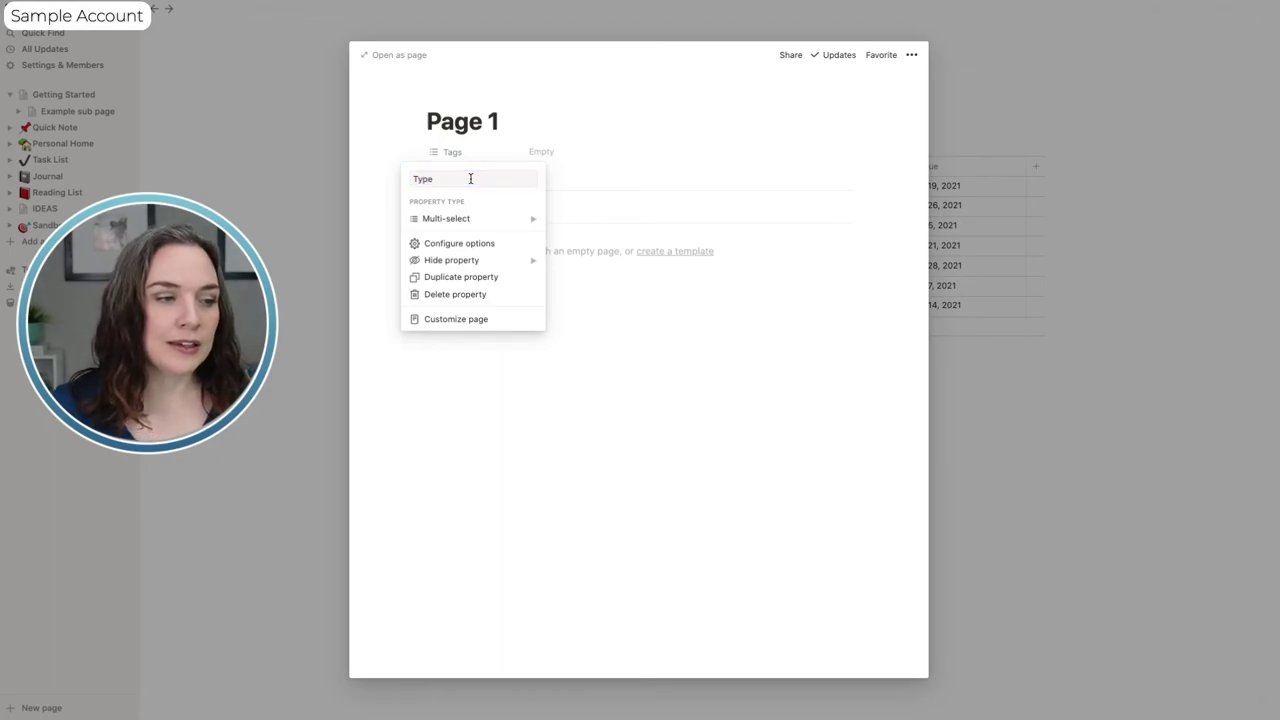
pyautogui.click(575, 172)
# Create the options Self-Paced and Assignments in the Type property of Page 1 and assign both to it.
pyautogui.click(548, 154)
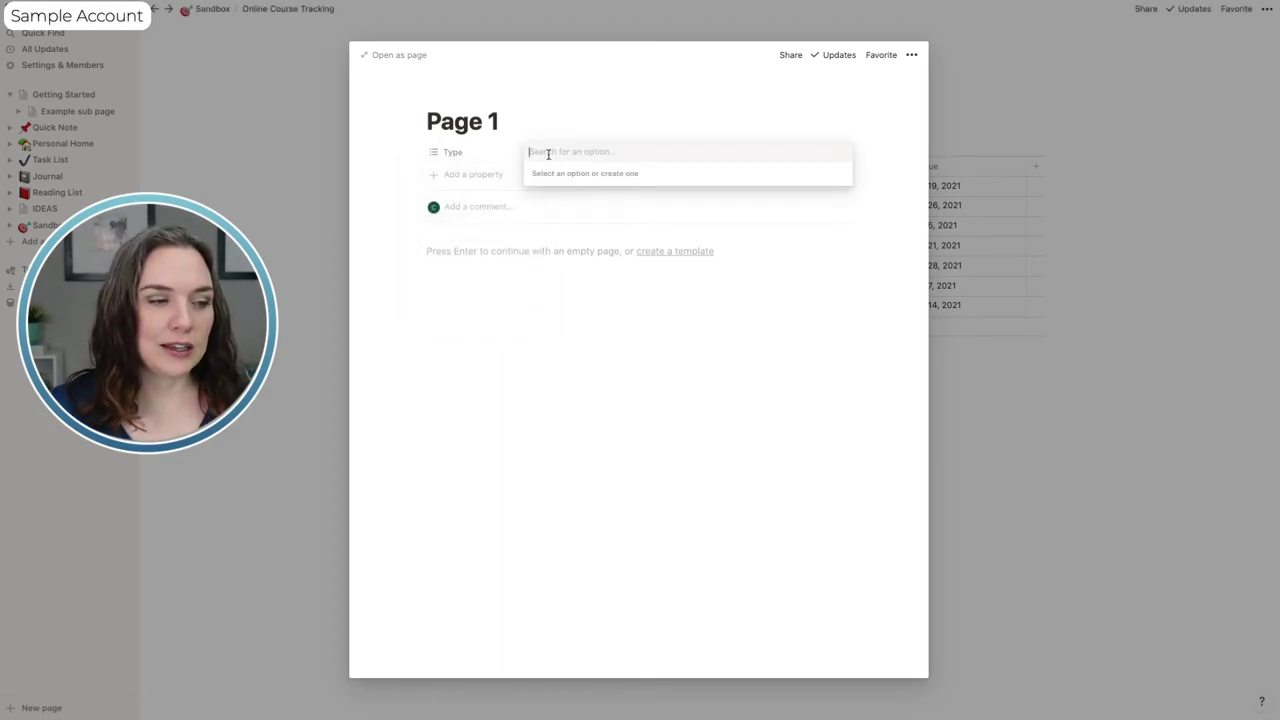
pyautogui.write('Sel')
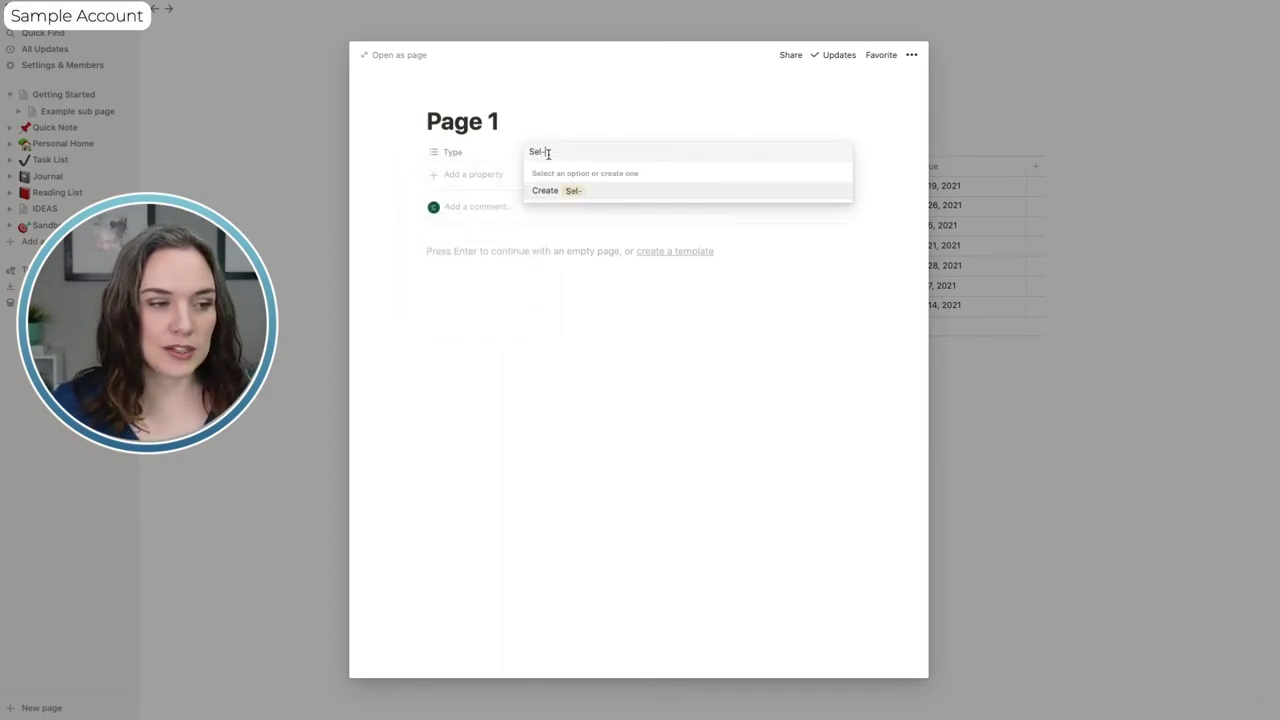
pyautogui.write('f-Paced')
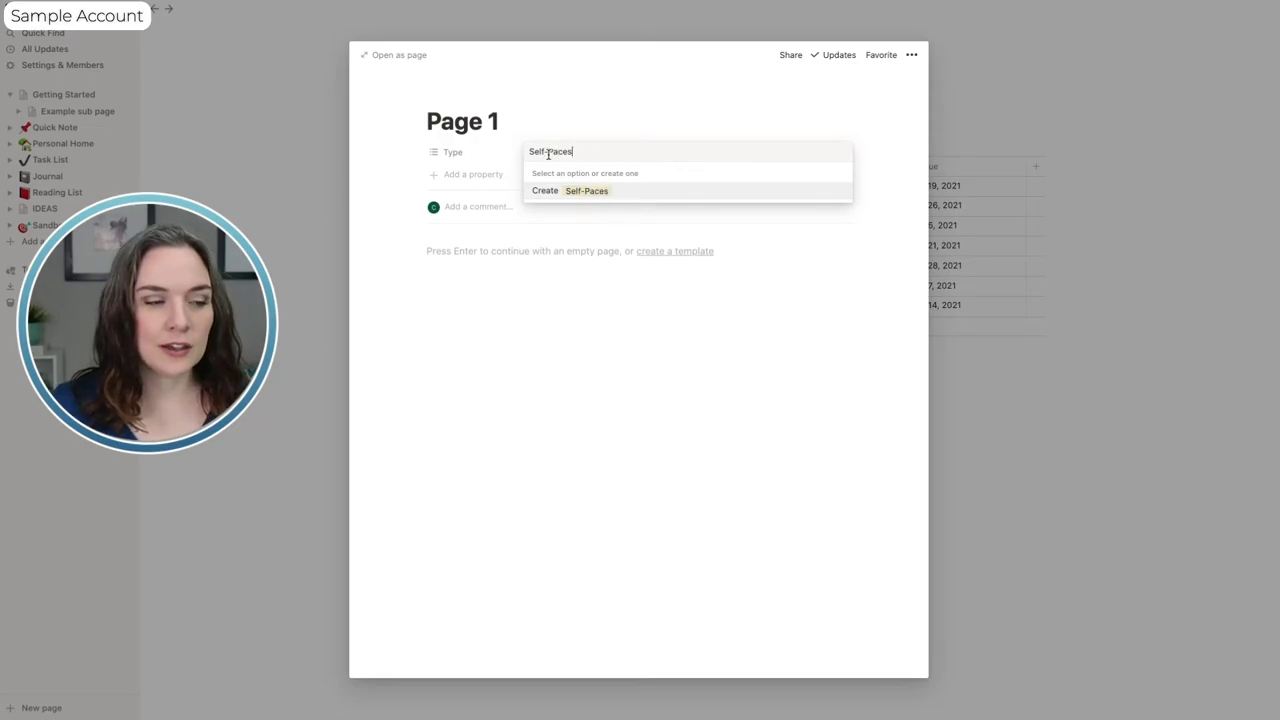
pyautogui.press('Return')
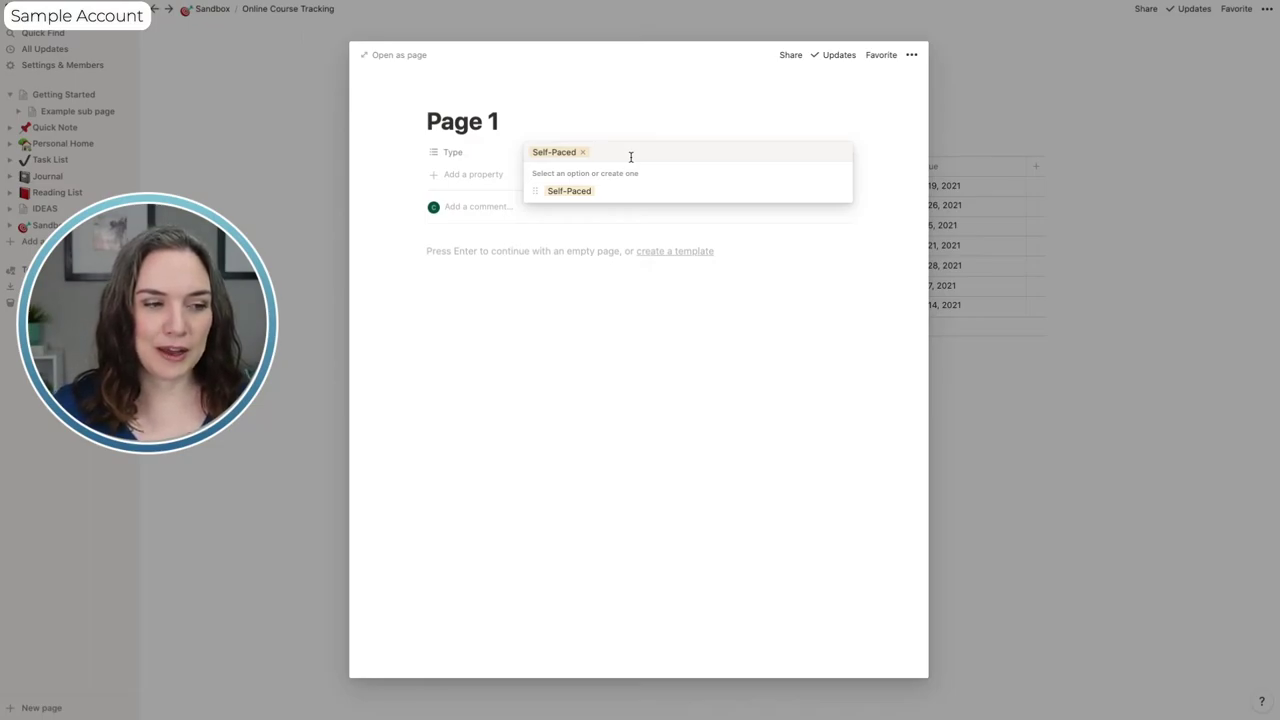
pyautogui.write('Assignm')
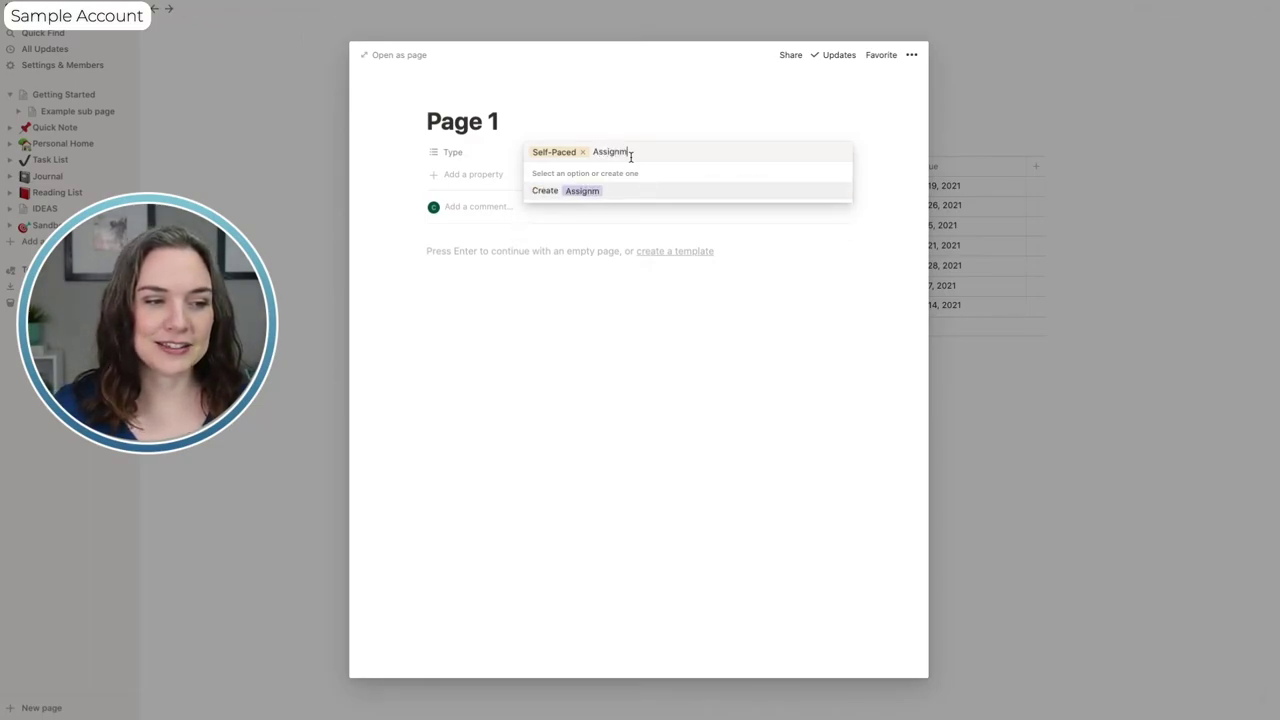
pyautogui.write('ents')
pyautogui.press('Return')
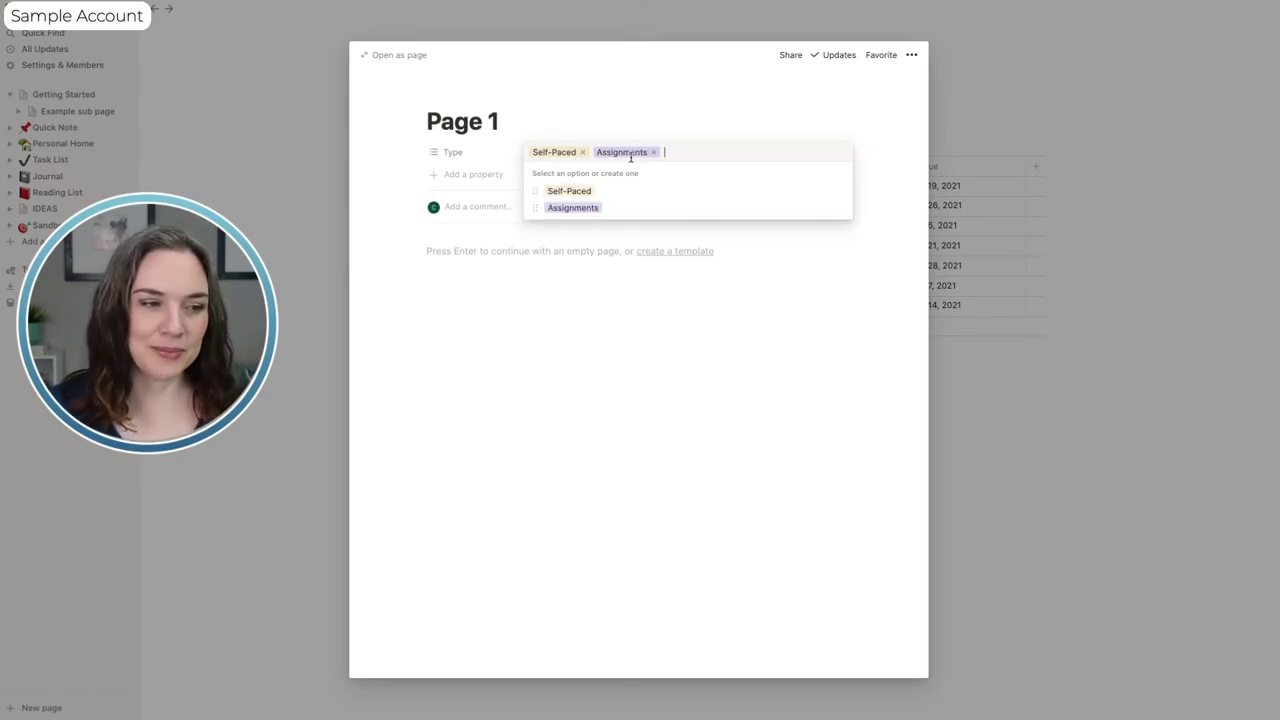
pyautogui.click(786, 297)
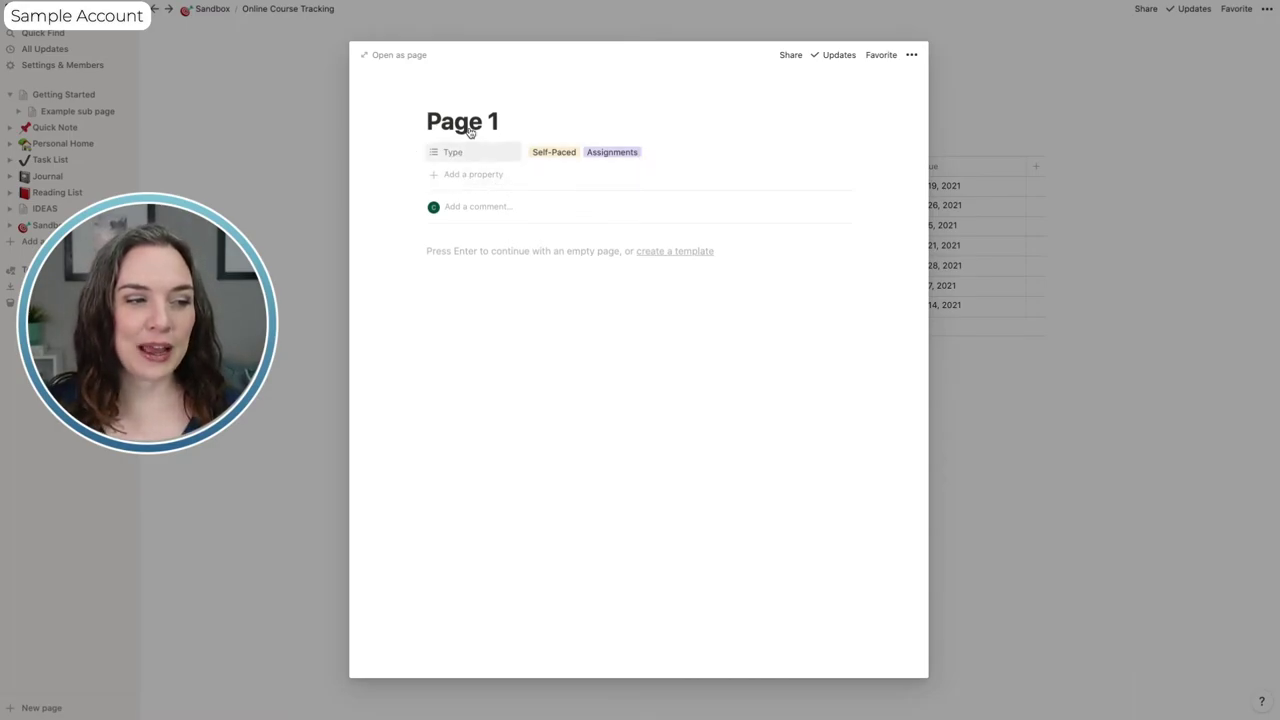
# Add a cover image to Page 1 and open the choices for changing it.
pyautogui.moveTo(474, 105)
pyautogui.click(519, 98)
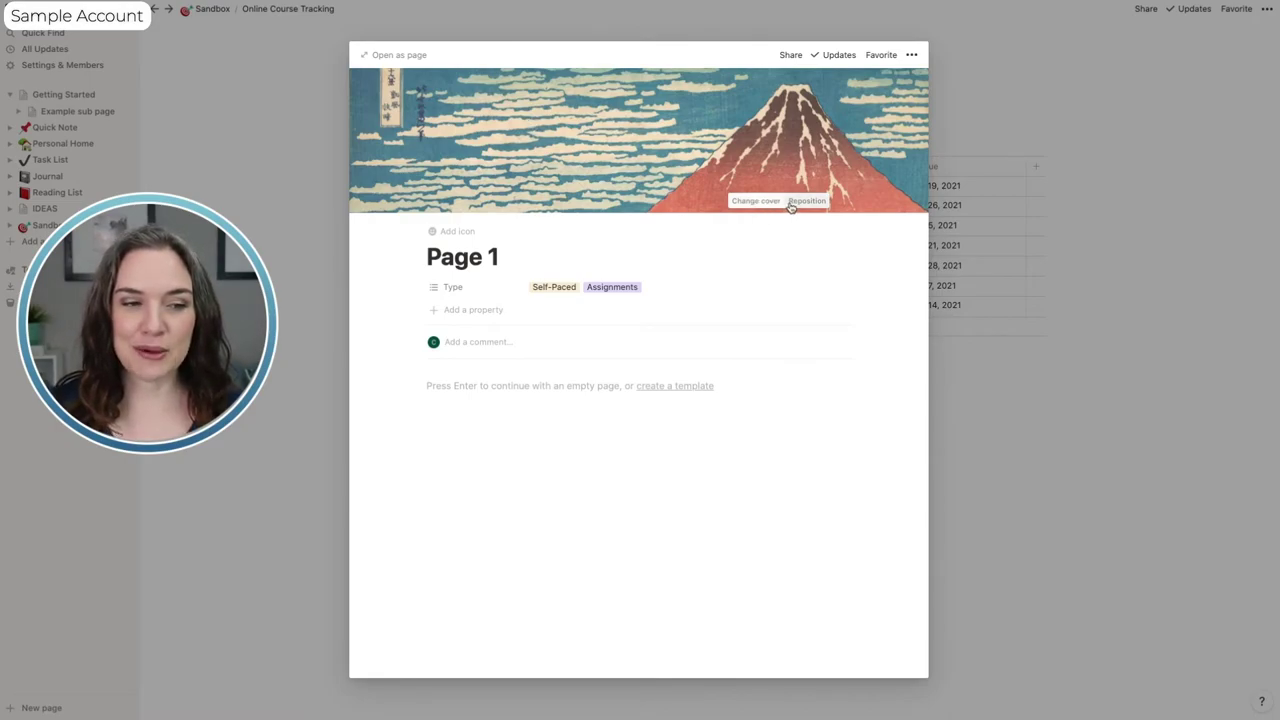
pyautogui.click(757, 201)
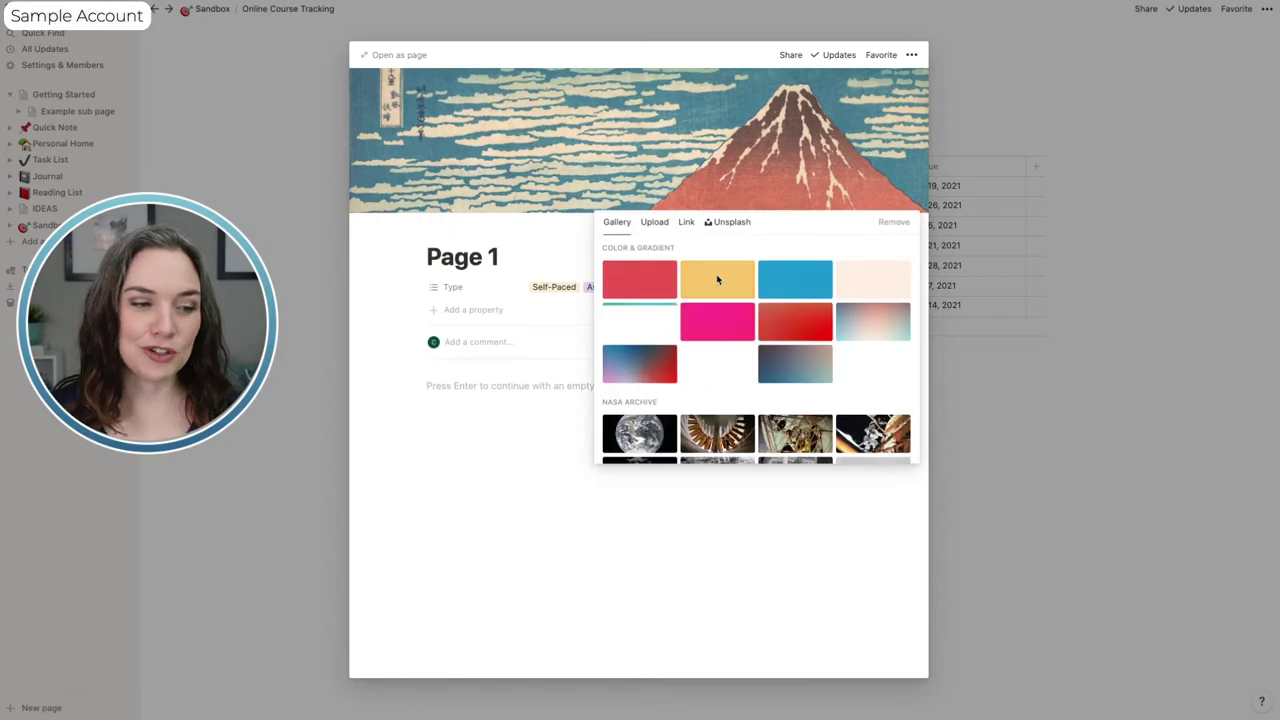
# Try gradient covers from the built-in gallery on Page 1 and browse the other cover images.
pyautogui.click(641, 322)
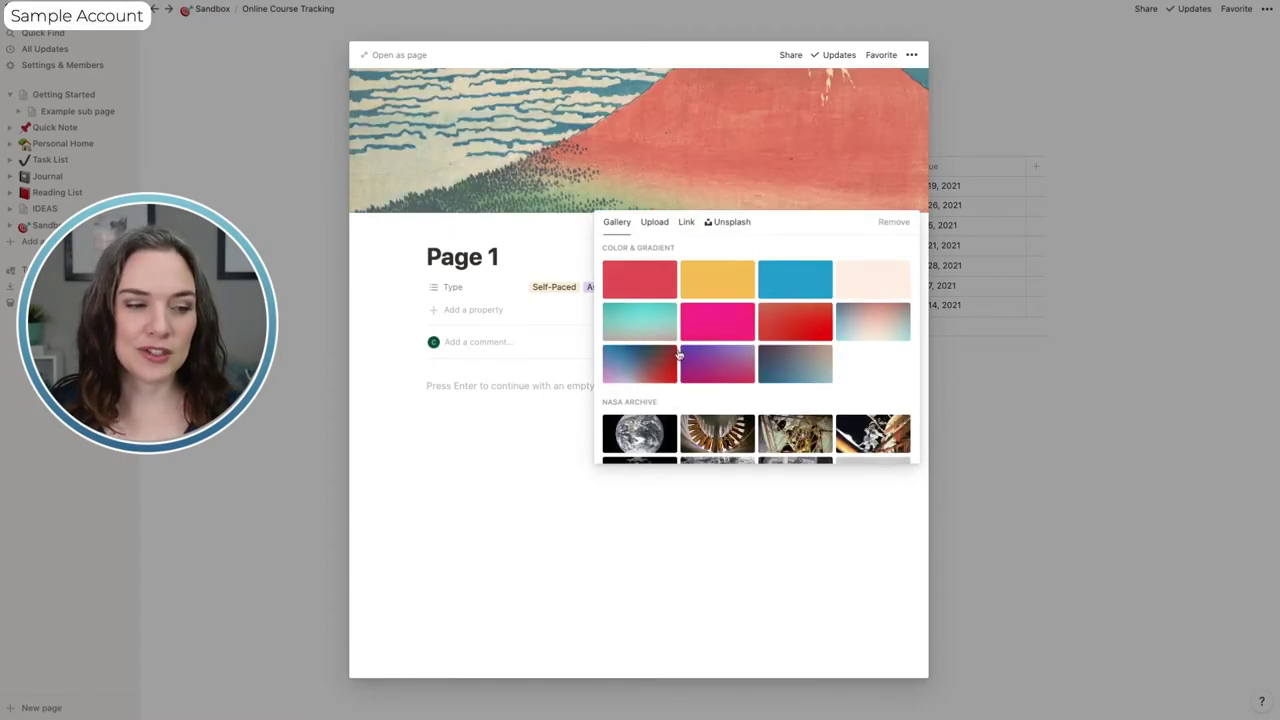
pyautogui.click(647, 366)
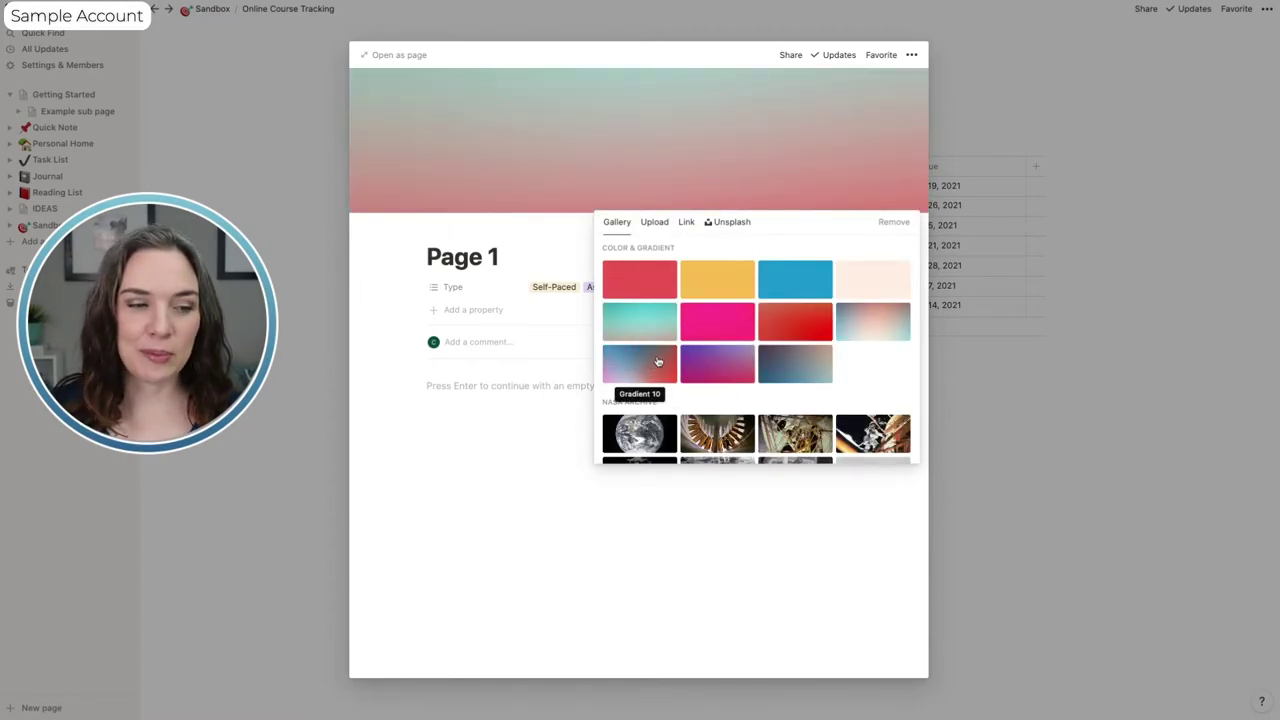
pyautogui.scroll(-3, 652, 385)
pyautogui.scroll(2, 652, 330)
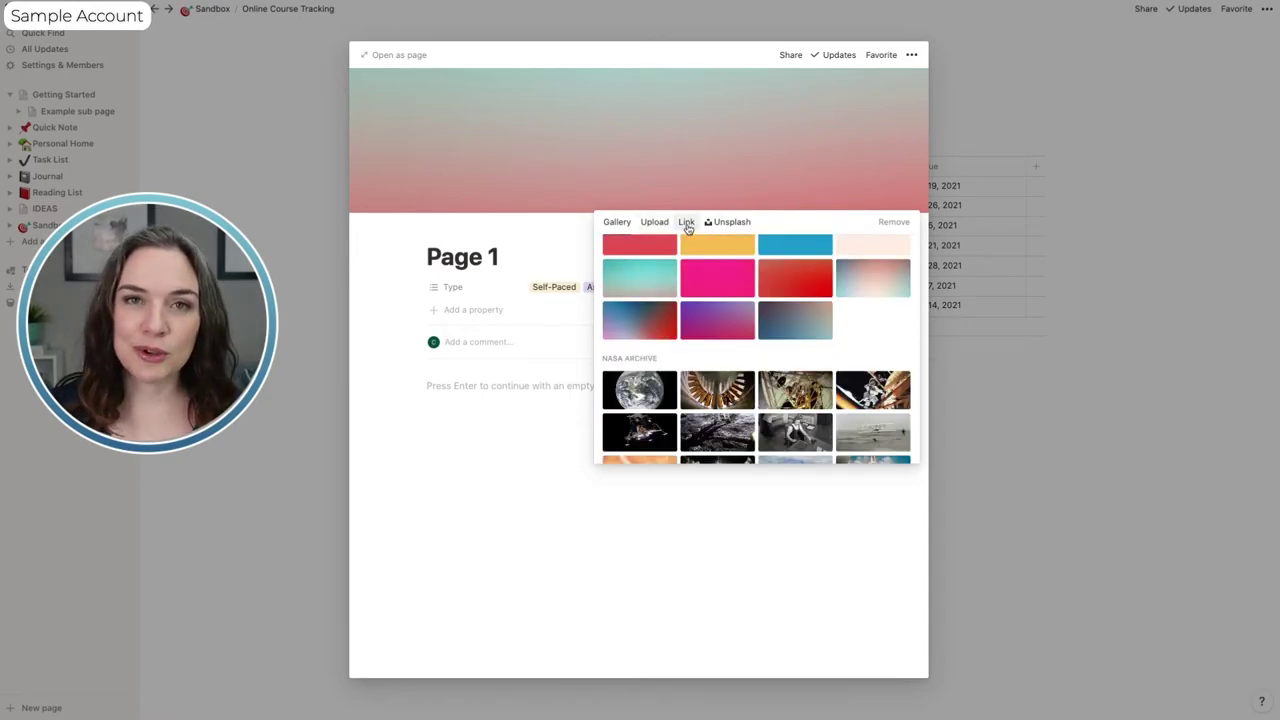
# Set the cover of Page 1 to the Unsplash photo of black headphones on a yellow background.
pyautogui.click(739, 229)
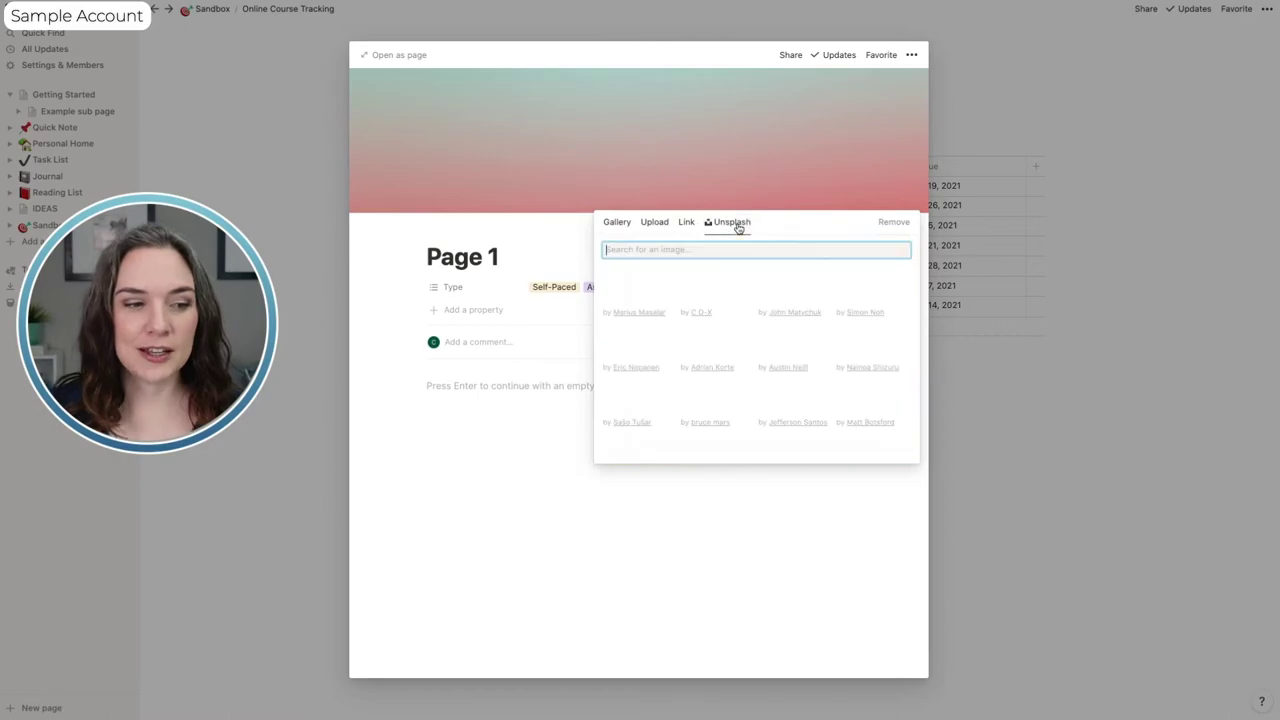
pyautogui.click(733, 286)
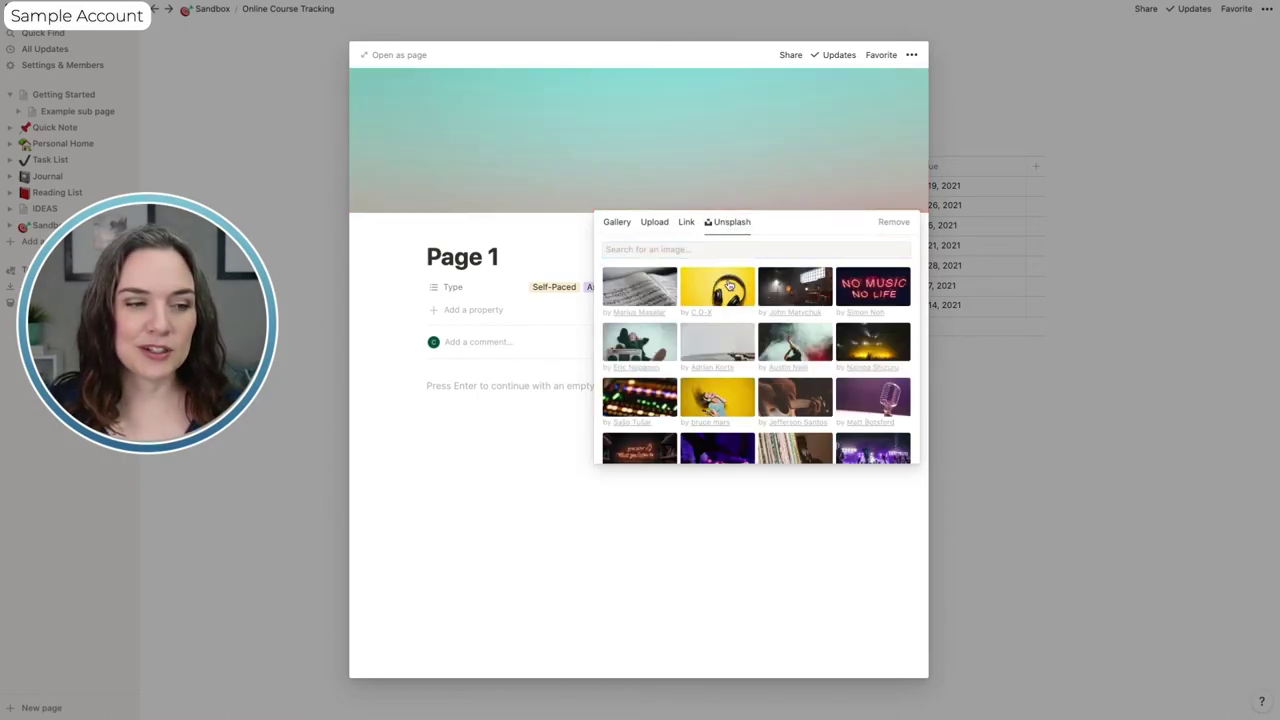
pyautogui.click(731, 287)
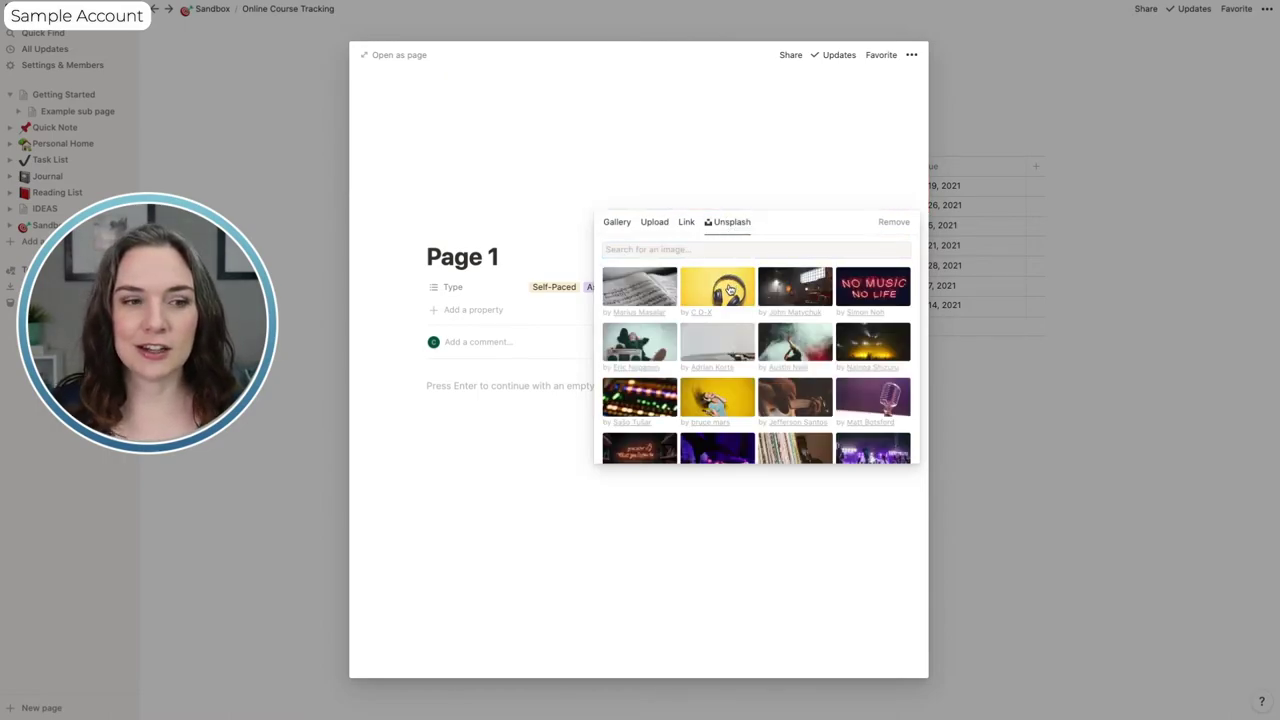
pyautogui.click(552, 458)
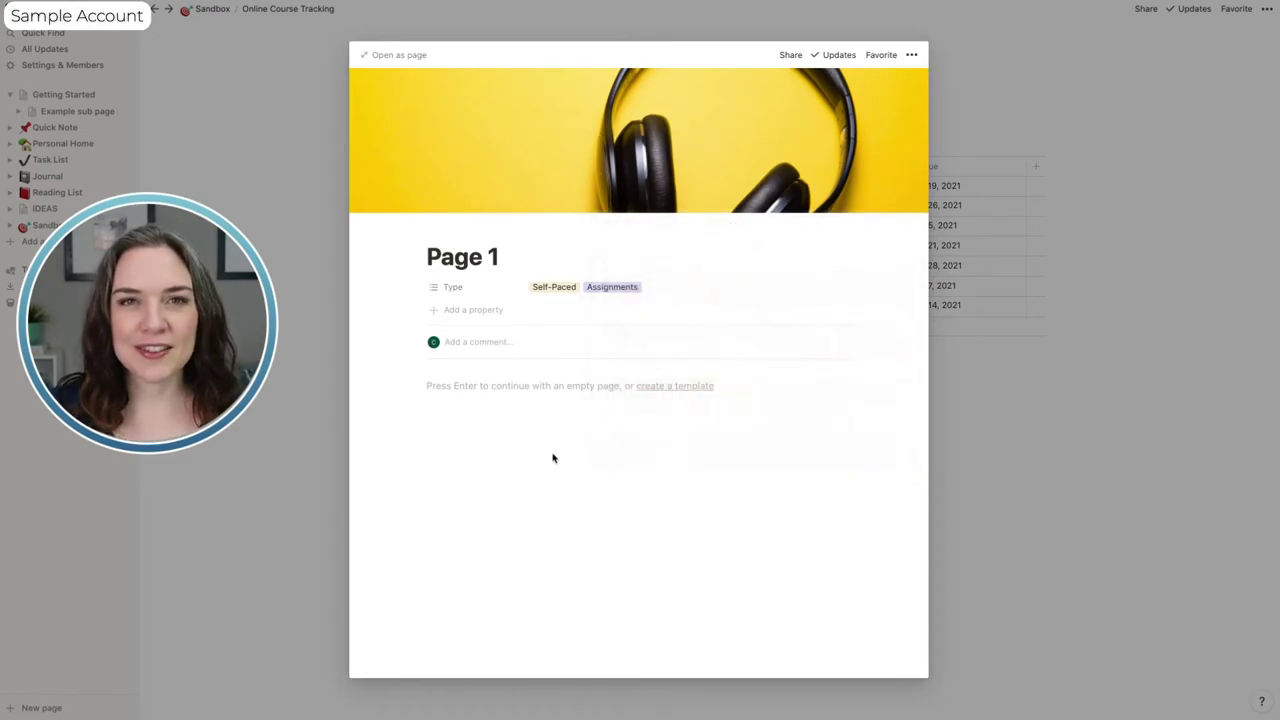
# Add a Number property named Cost to the Courses database and set it to 199 for Page 1.
pyautogui.click(494, 318)
pyautogui.write('Cost')
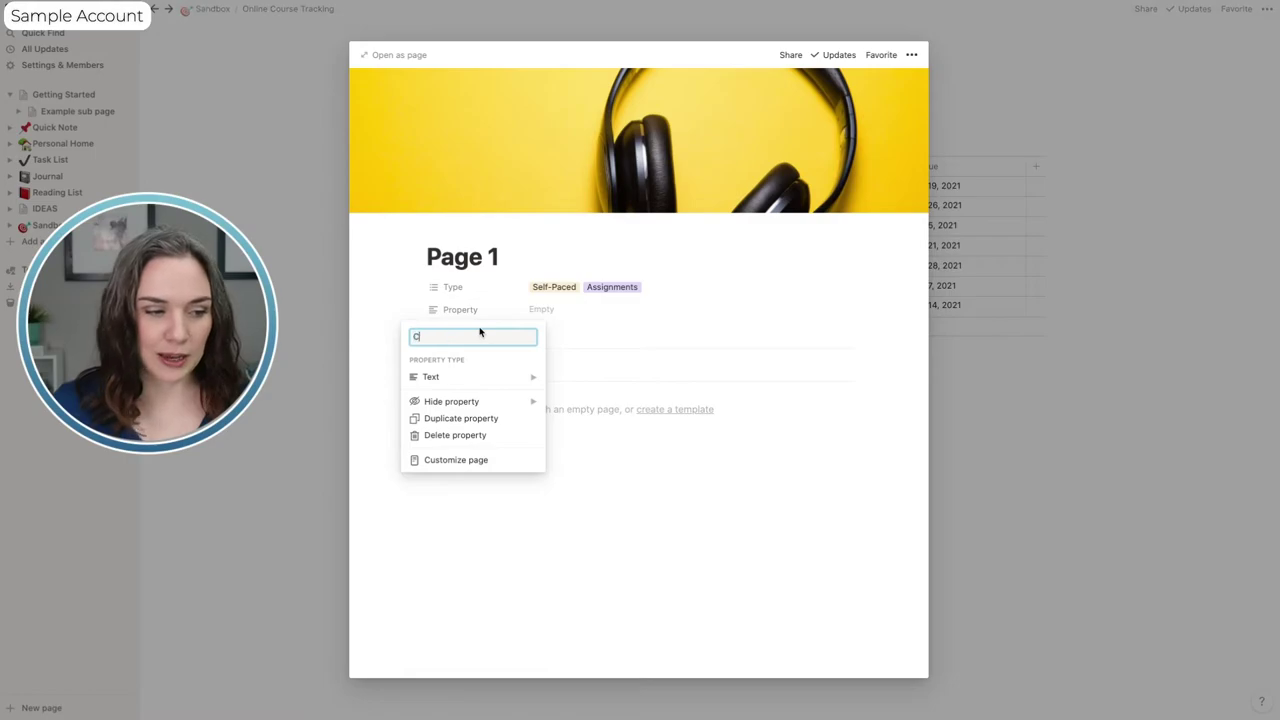
pyautogui.click(494, 380)
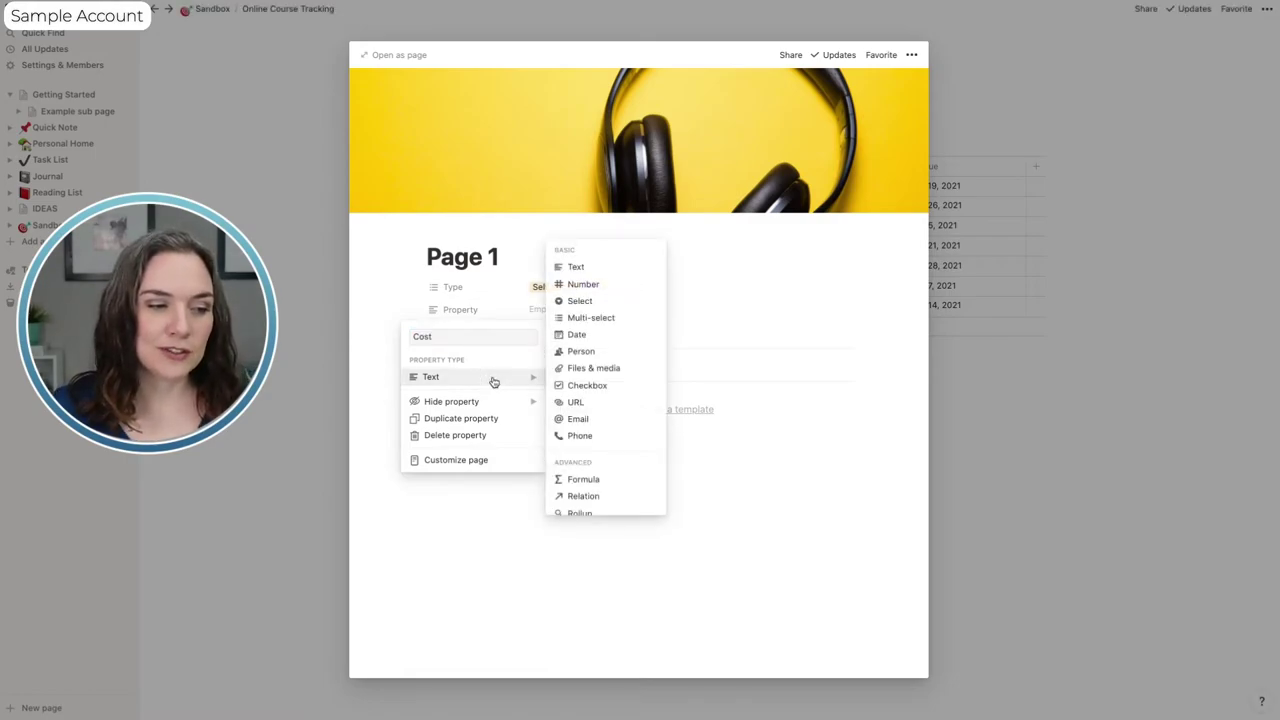
pyautogui.click(585, 284)
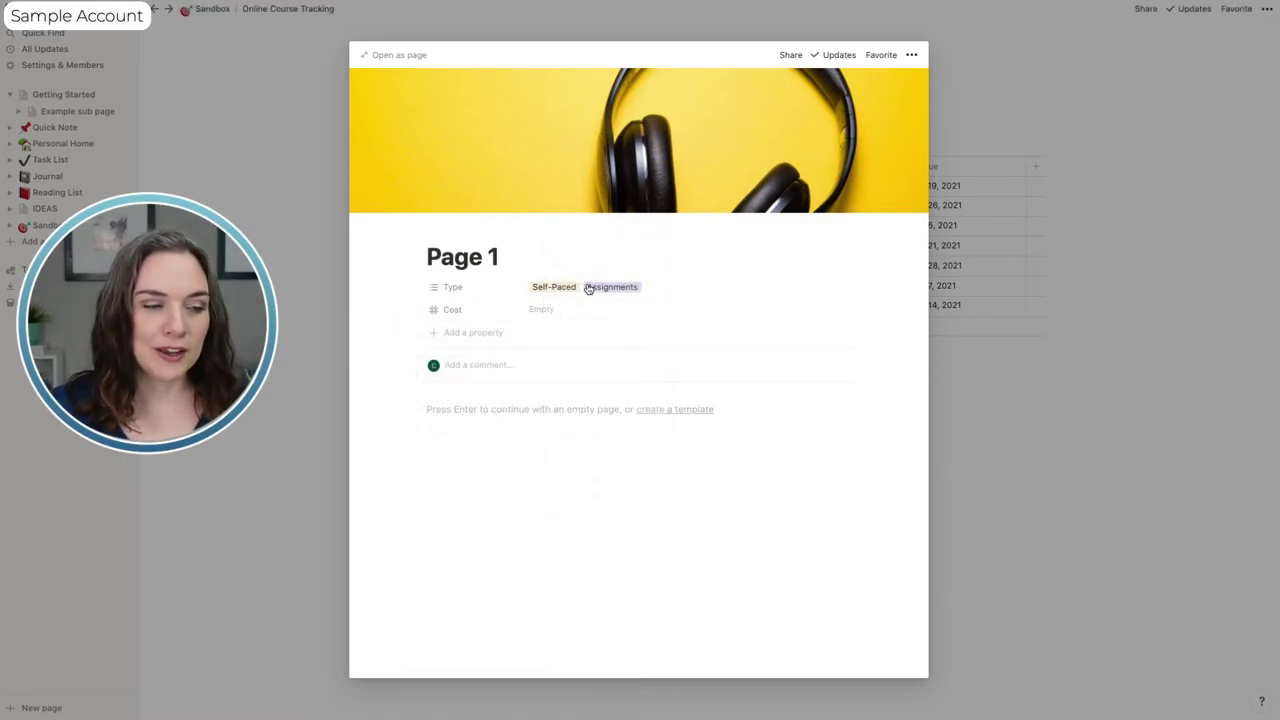
pyautogui.click(572, 308)
pyautogui.write('40')
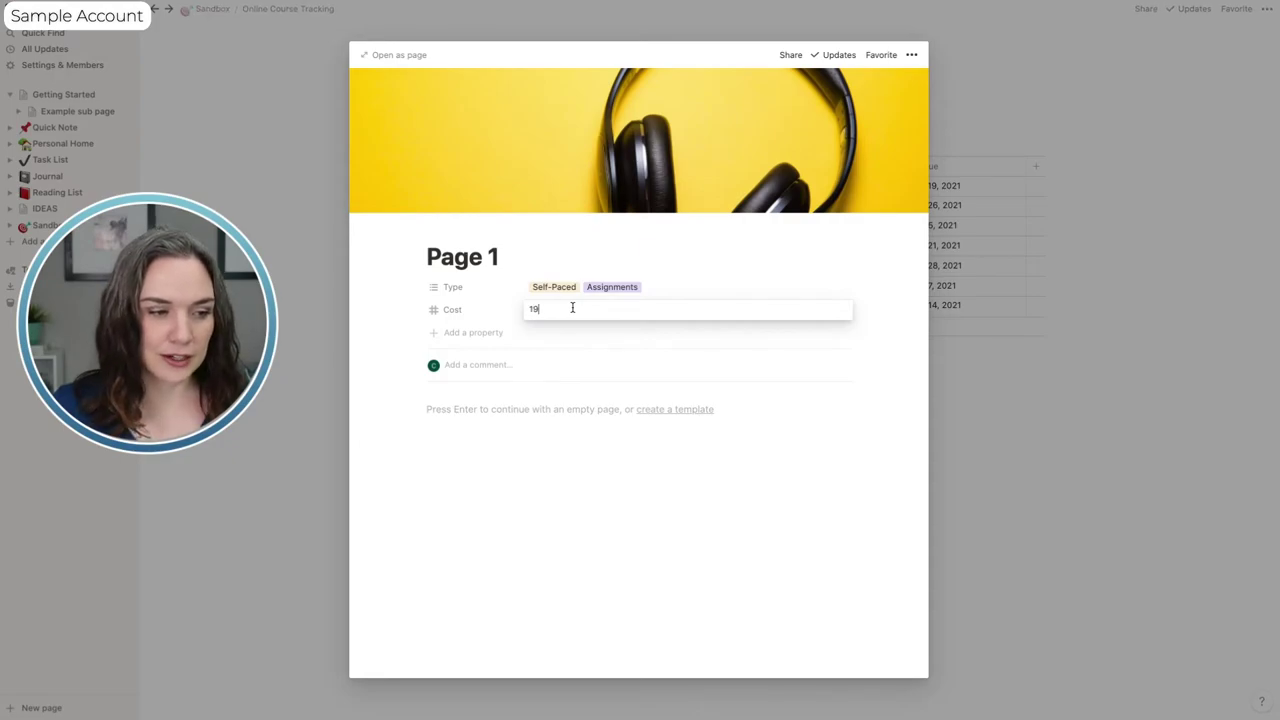
pyautogui.hotkey('shift', 'Tab')
pyautogui.press('Escape')
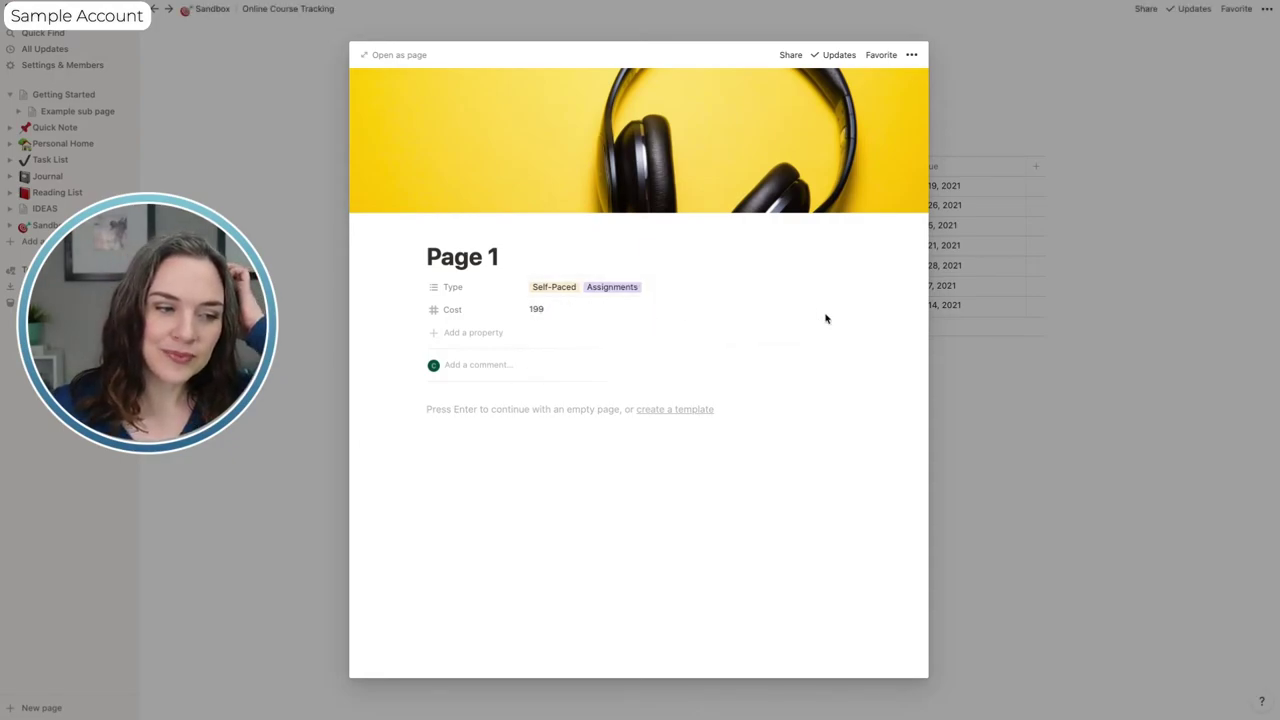
pyautogui.click(563, 320)
pyautogui.press('Escape')
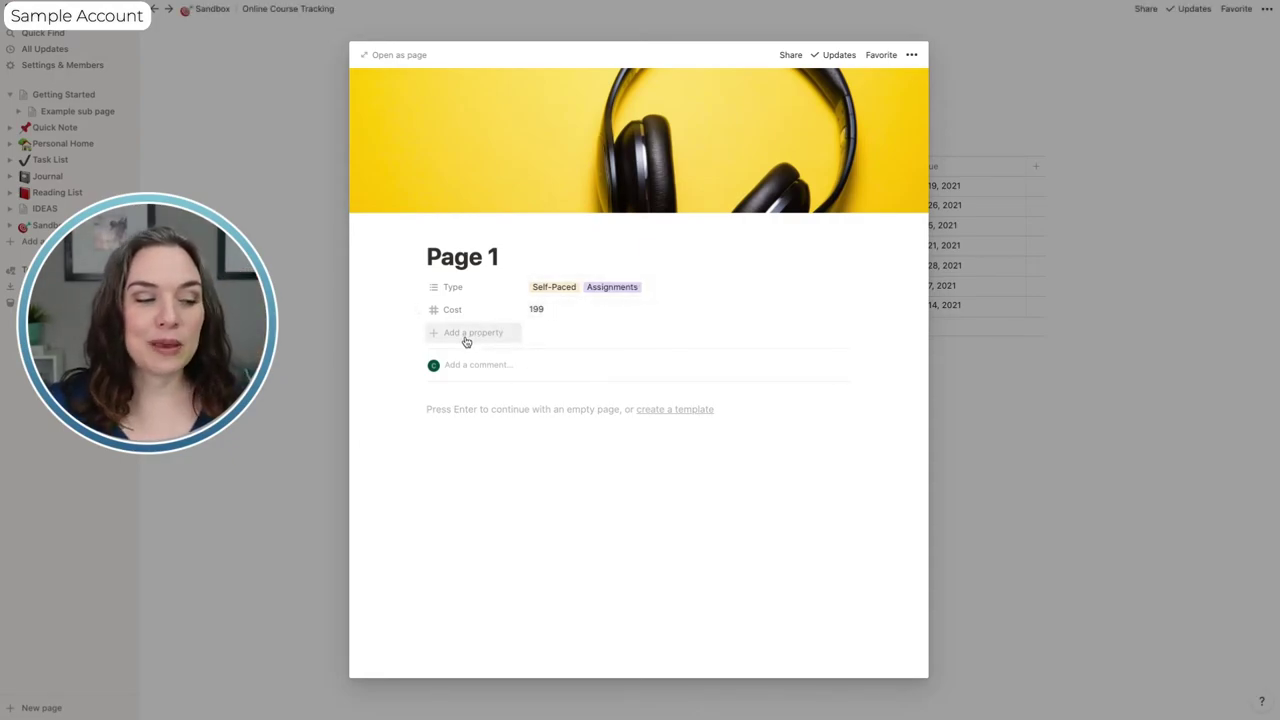
# Add a URL property named Link to the Courses database.
pyautogui.click(465, 335)
pyautogui.write('Link')
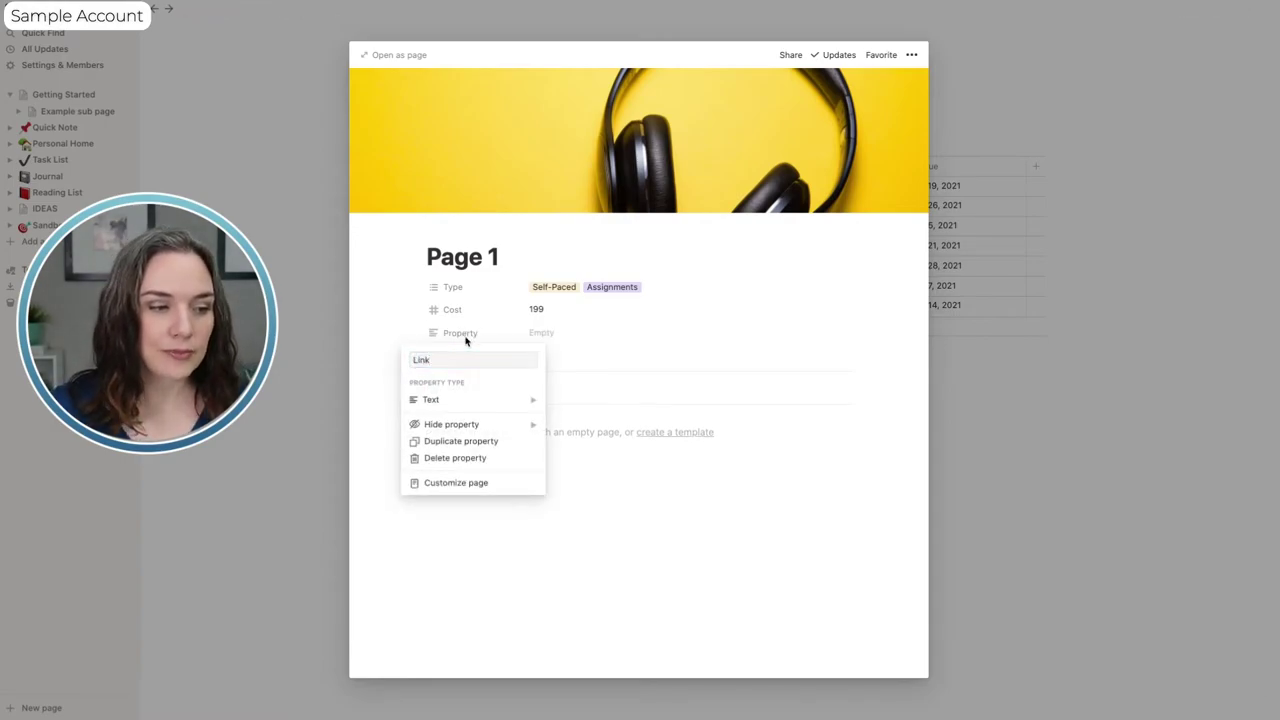
pyautogui.moveTo(489, 401)
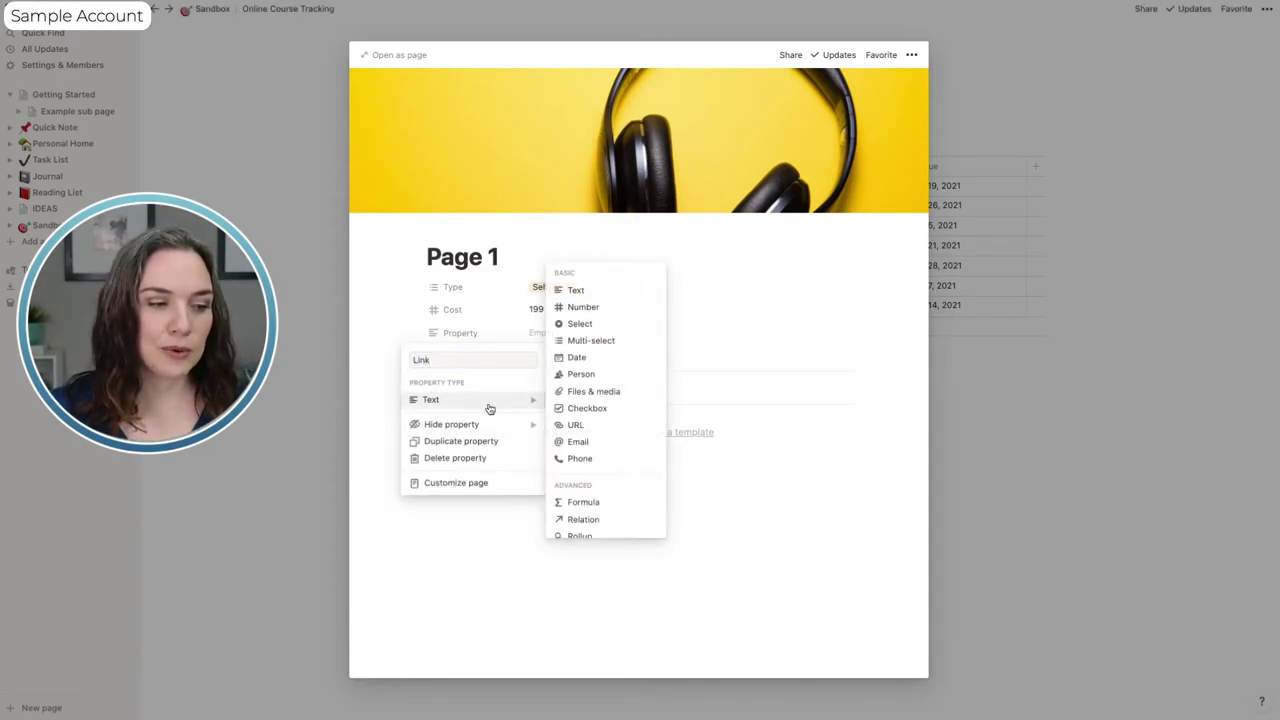
pyautogui.click(578, 424)
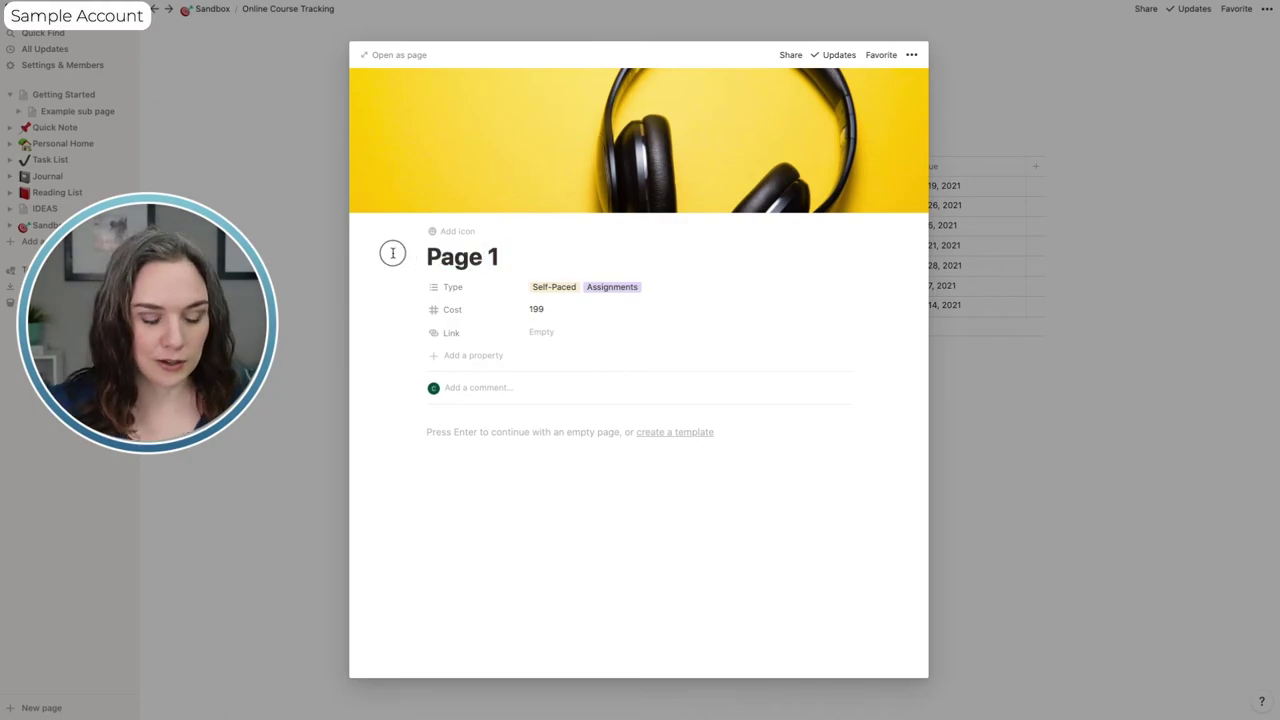
# Rename Page 1 as Course A and return to the Online Course Tracking page.
pyautogui.moveTo(528, 262); pyautogui.dragTo(437, 256)
pyautogui.click(457, 262)
pyautogui.press('BackSpace')
pyautogui.press('BackSpace')
pyautogui.write('Course A')
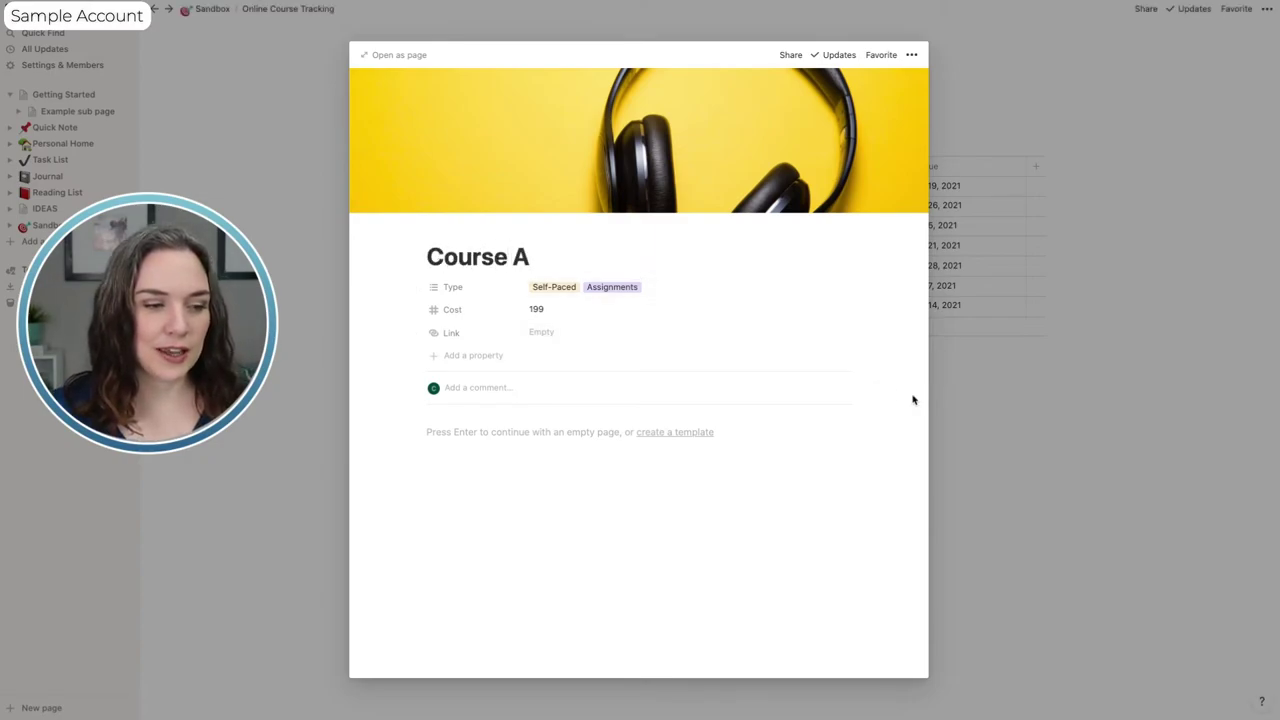
pyautogui.click(980, 405)
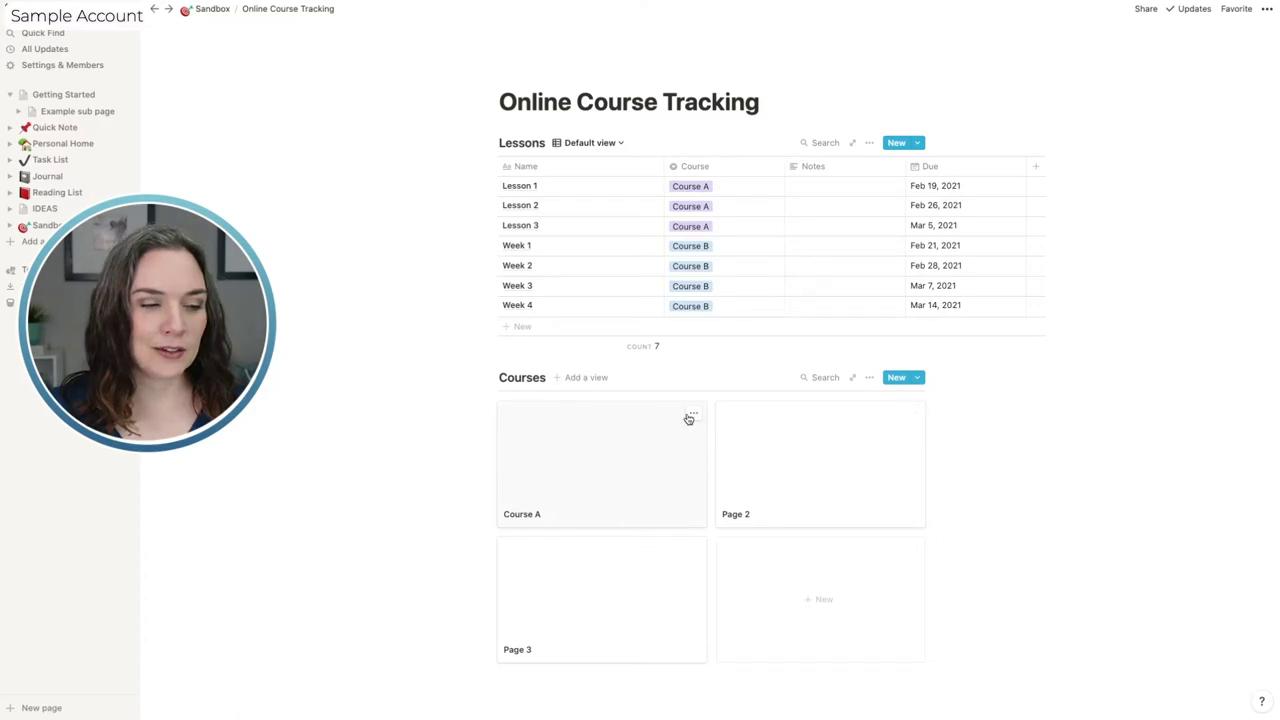
# Set the card preview of the Courses gallery view to Page cover.
pyautogui.click(869, 377)
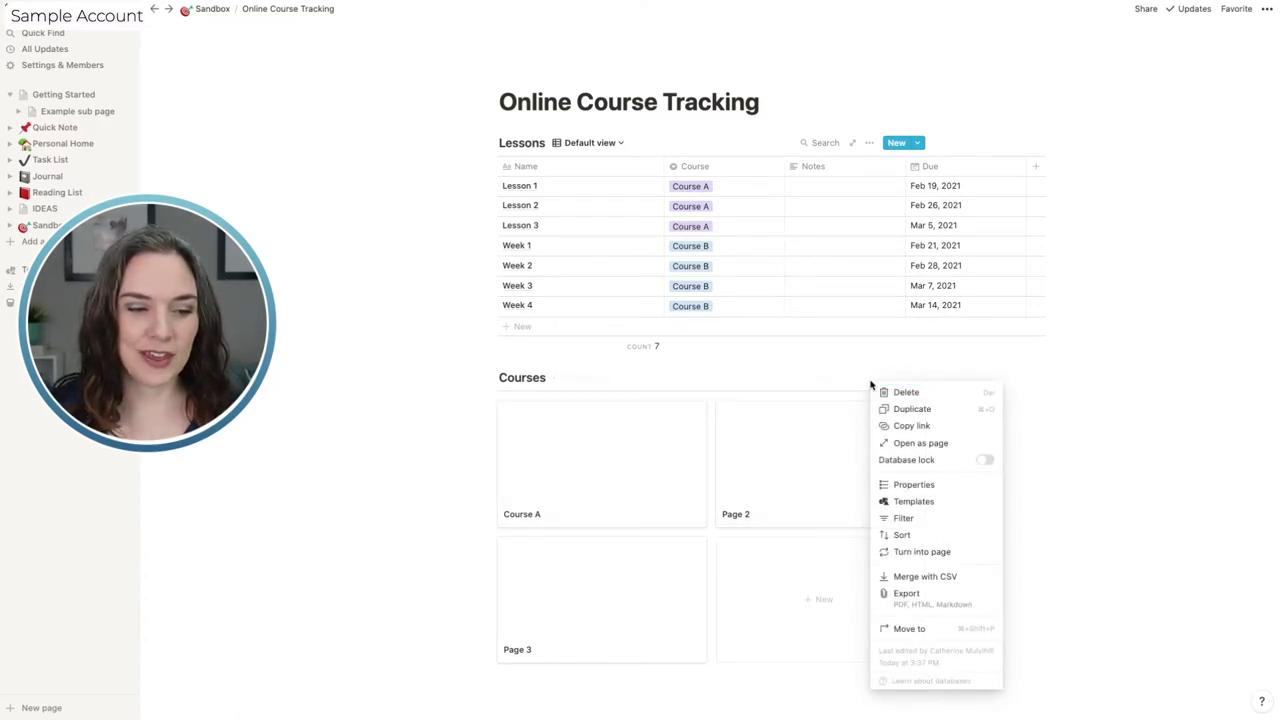
pyautogui.click(905, 487)
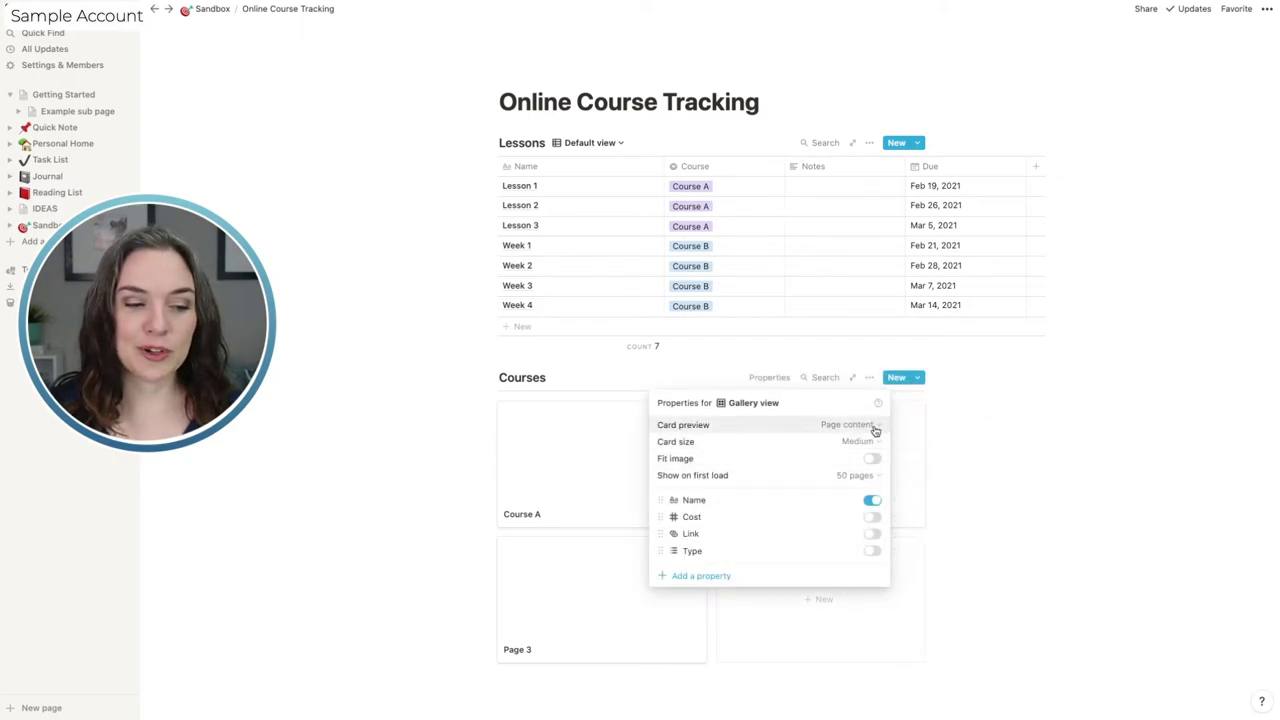
pyautogui.click(874, 428)
pyautogui.click(830, 461)
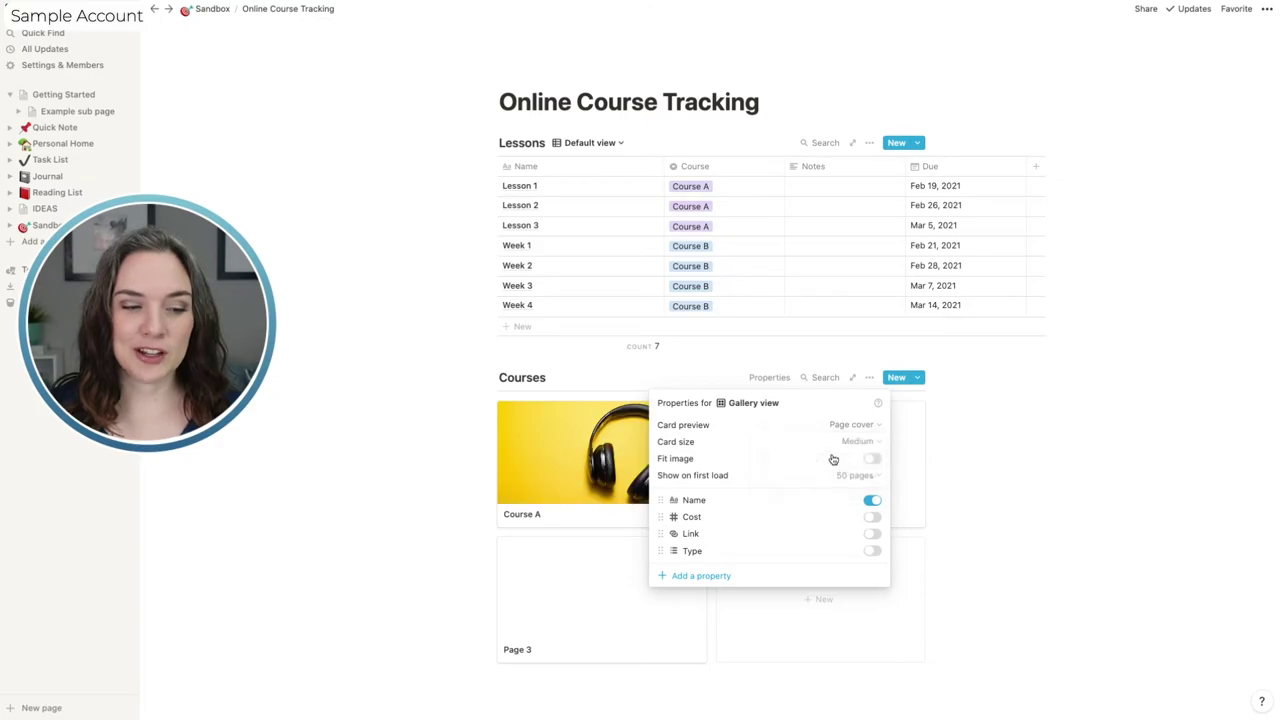
pyautogui.click(985, 427)
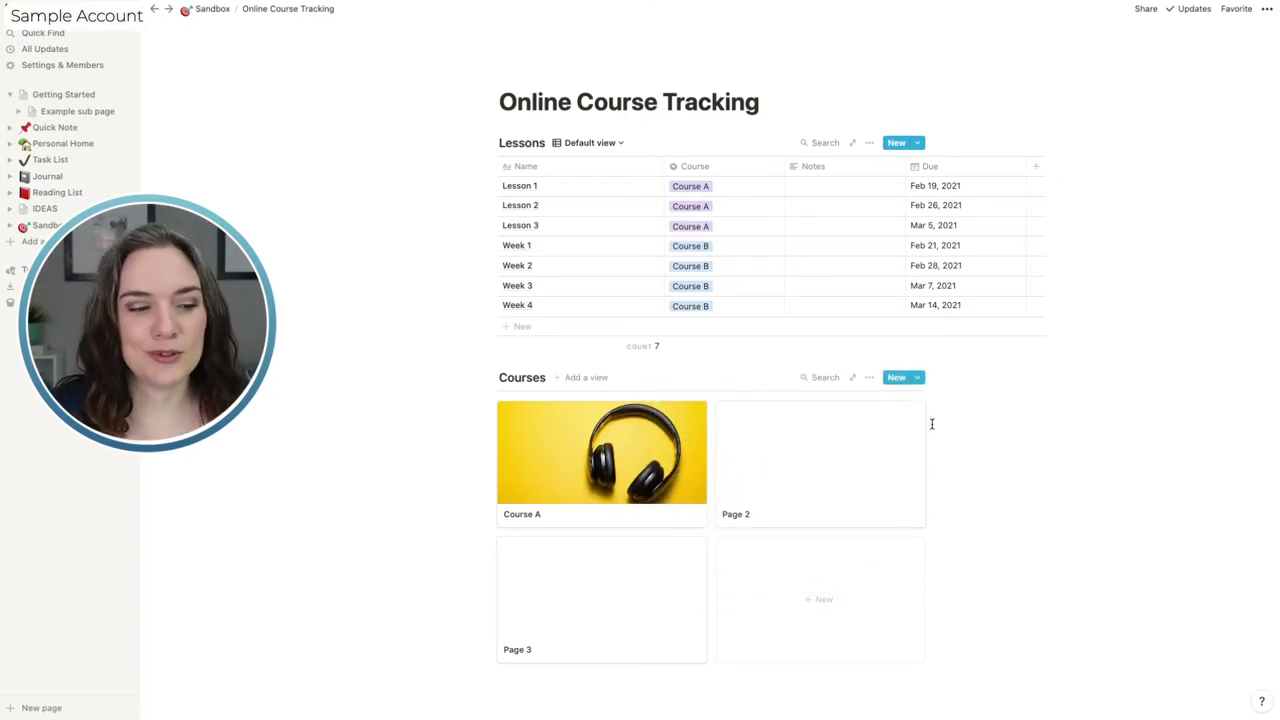
# Open Page 2 in the Courses gallery and rename it as Course B.
pyautogui.click(804, 466)
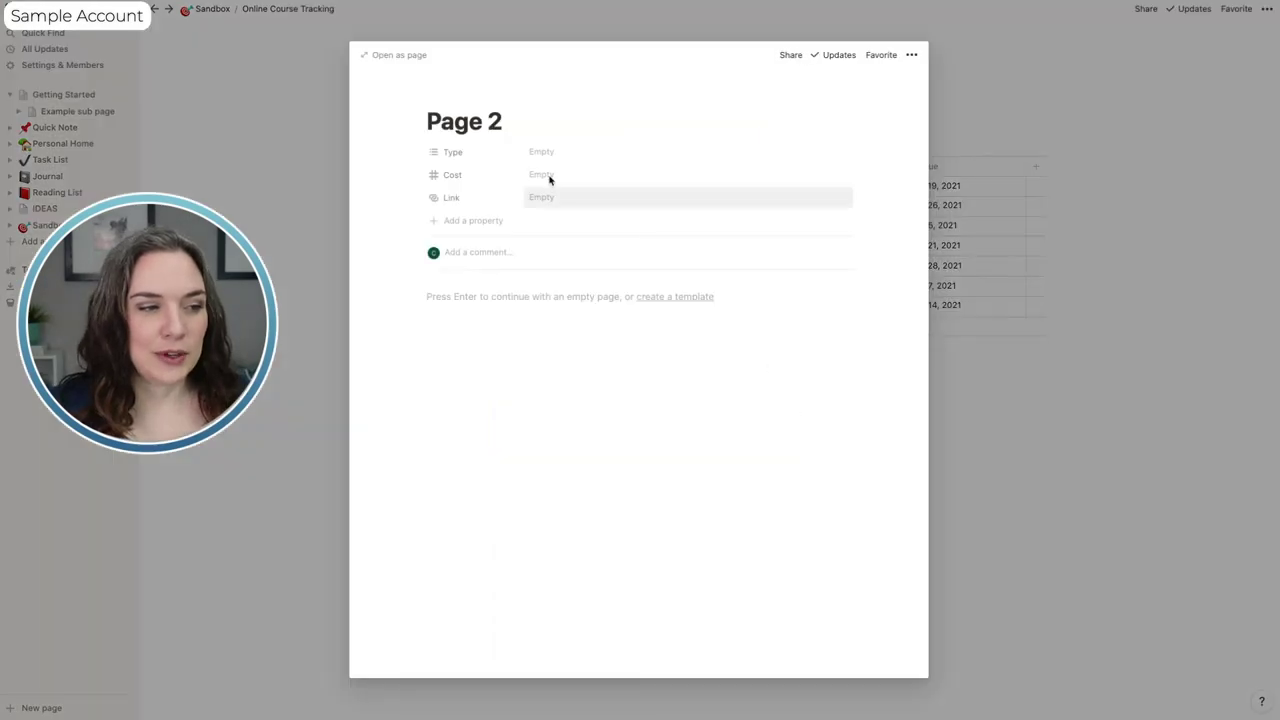
pyautogui.click(520, 127)
pyautogui.press('BackSpace')
pyautogui.press('BackSpace')
pyautogui.press('BackSpace')
pyautogui.press('BackSpace')
pyautogui.press('BackSpace')
pyautogui.press('BackSpace')
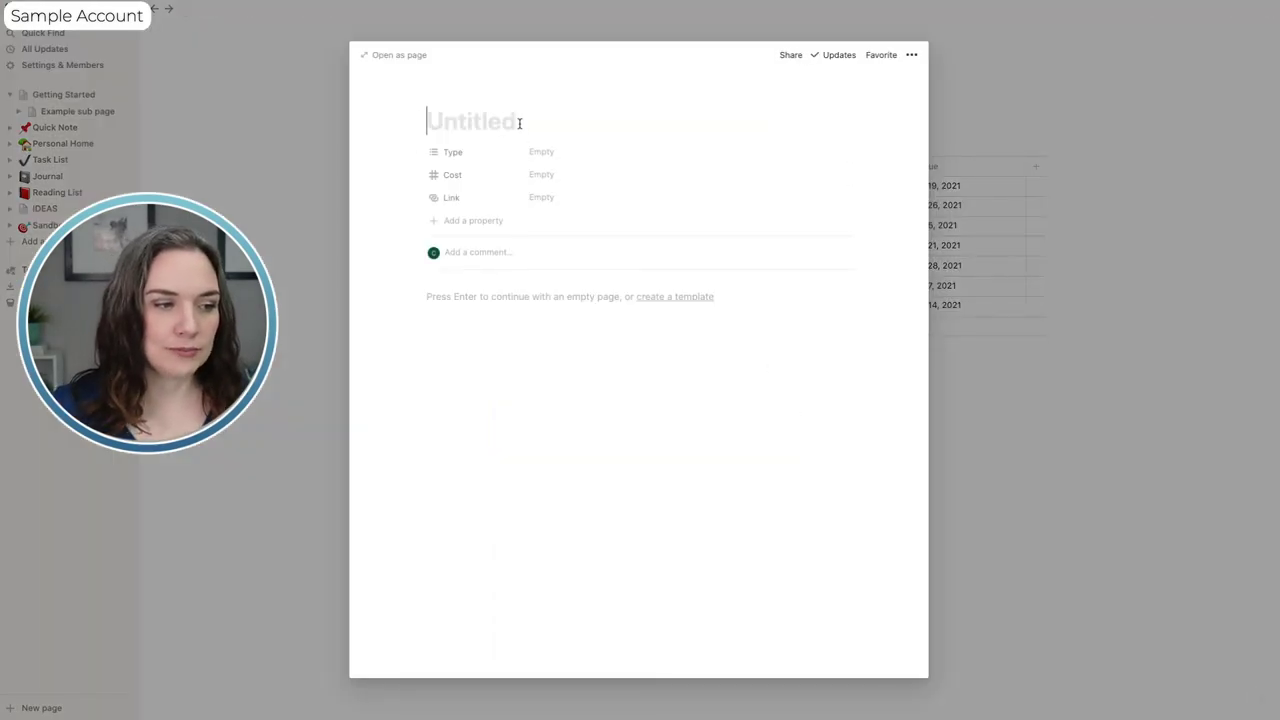
pyautogui.write('Course B')
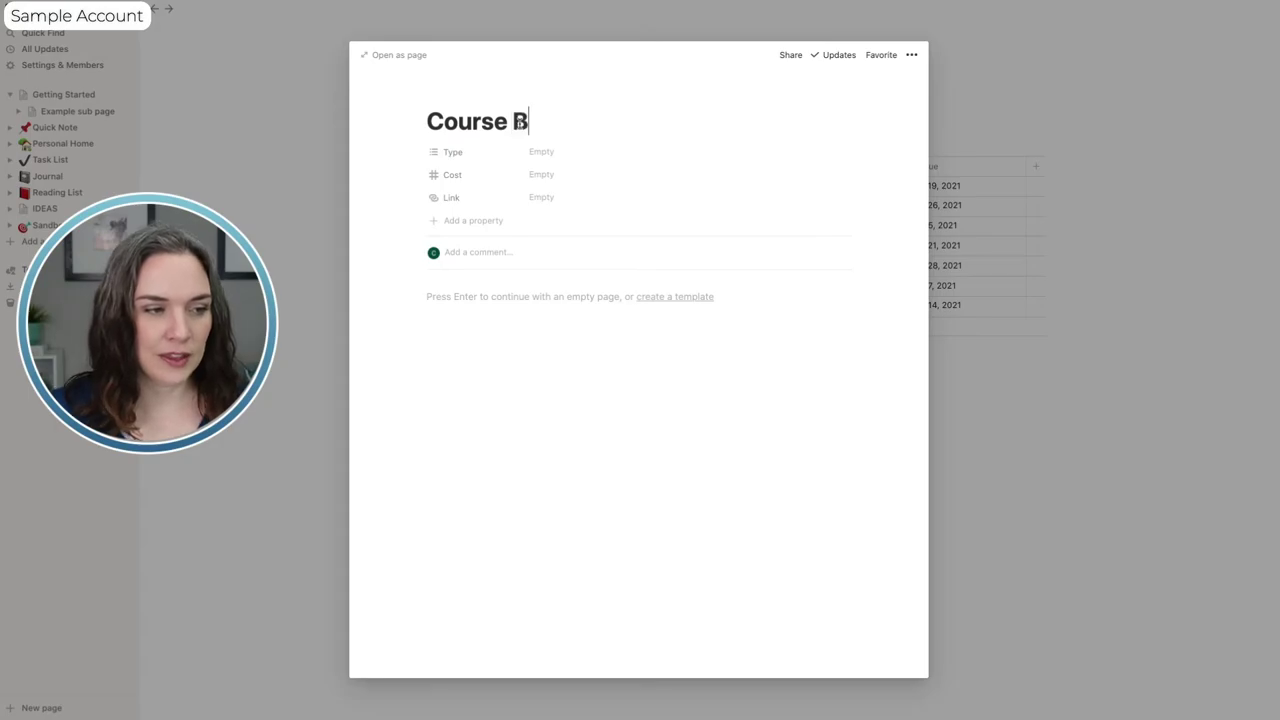
# Set Course B's Type to Assignments and a new option named Live Classes.
pyautogui.click(543, 153)
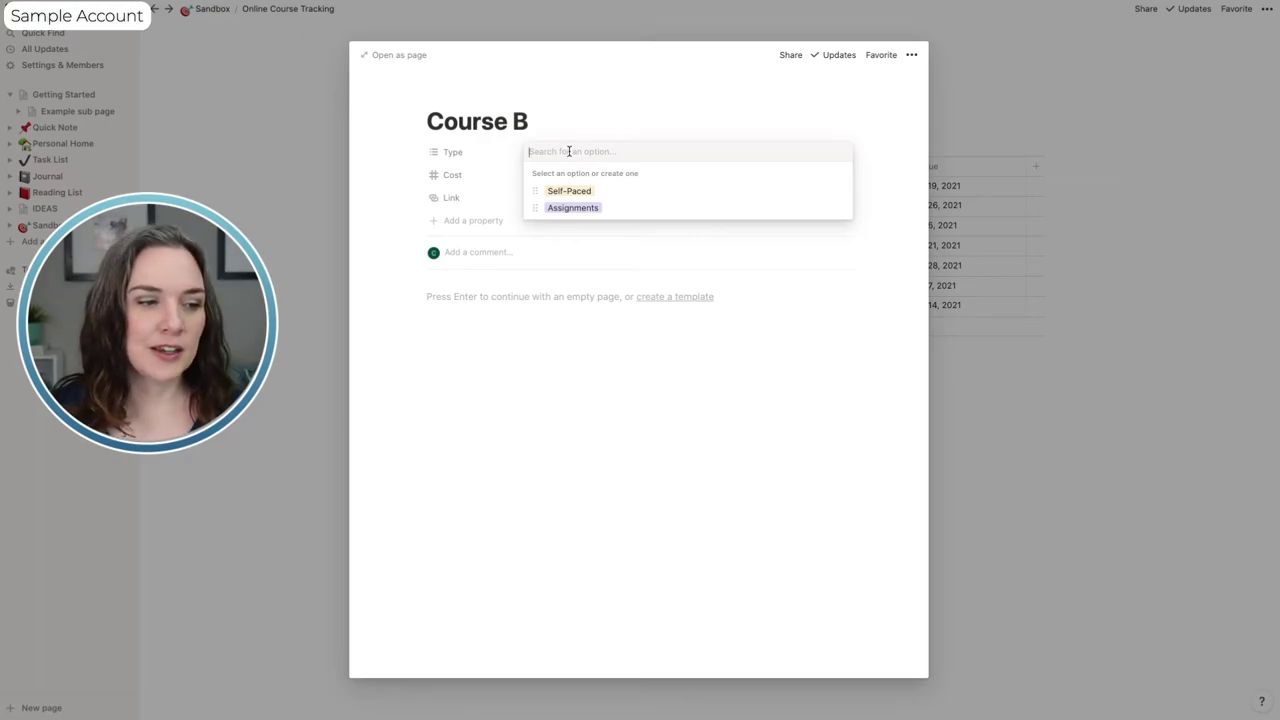
pyautogui.click(573, 207)
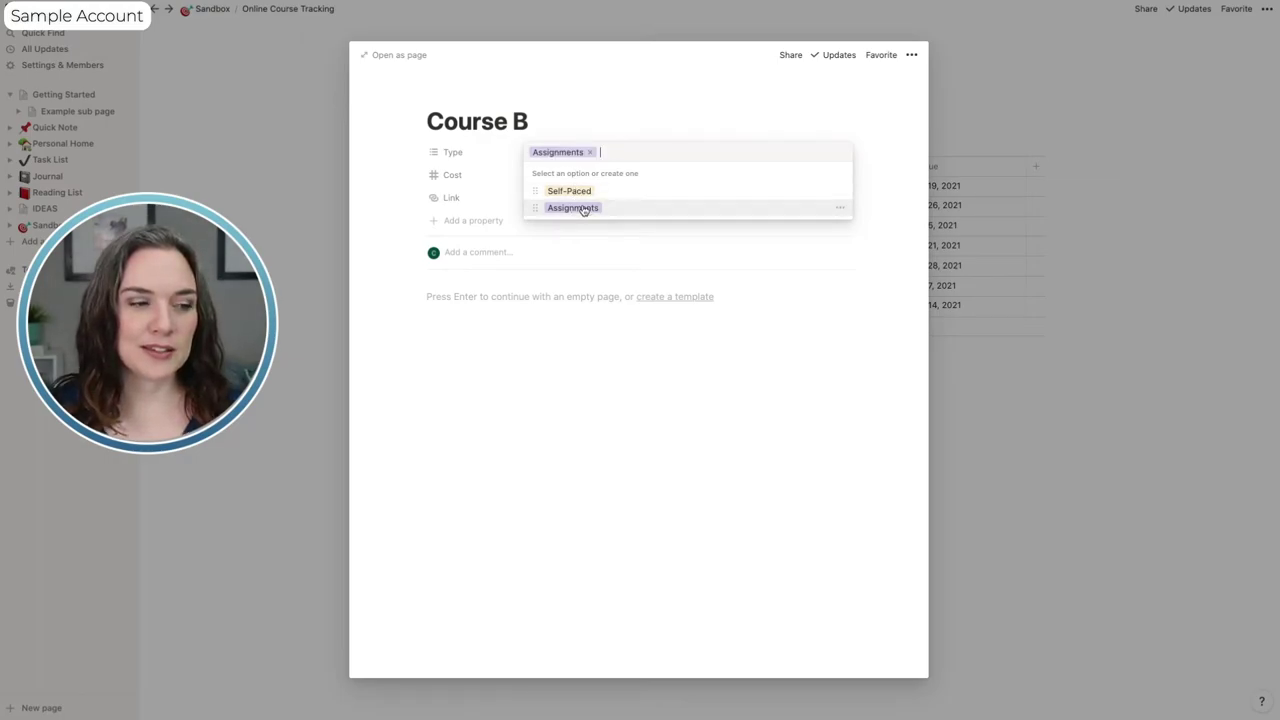
pyautogui.click(886, 213)
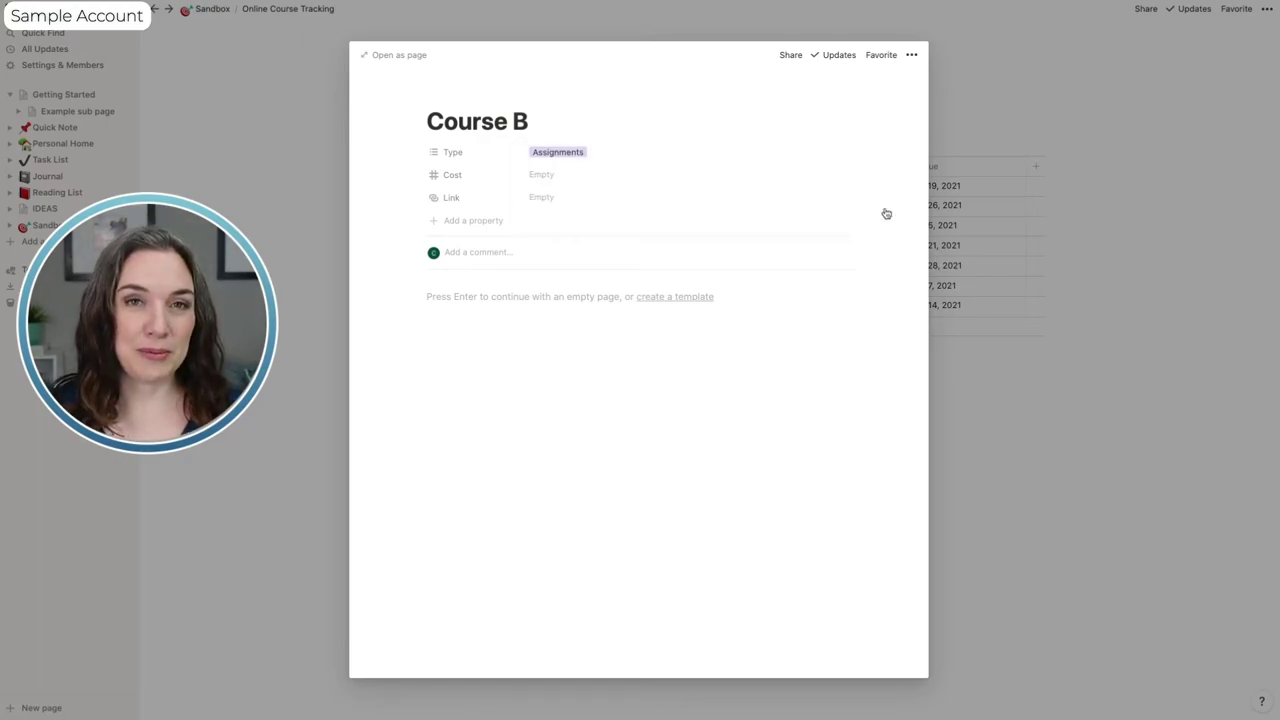
pyautogui.click(617, 154)
pyautogui.write('Live Classes')
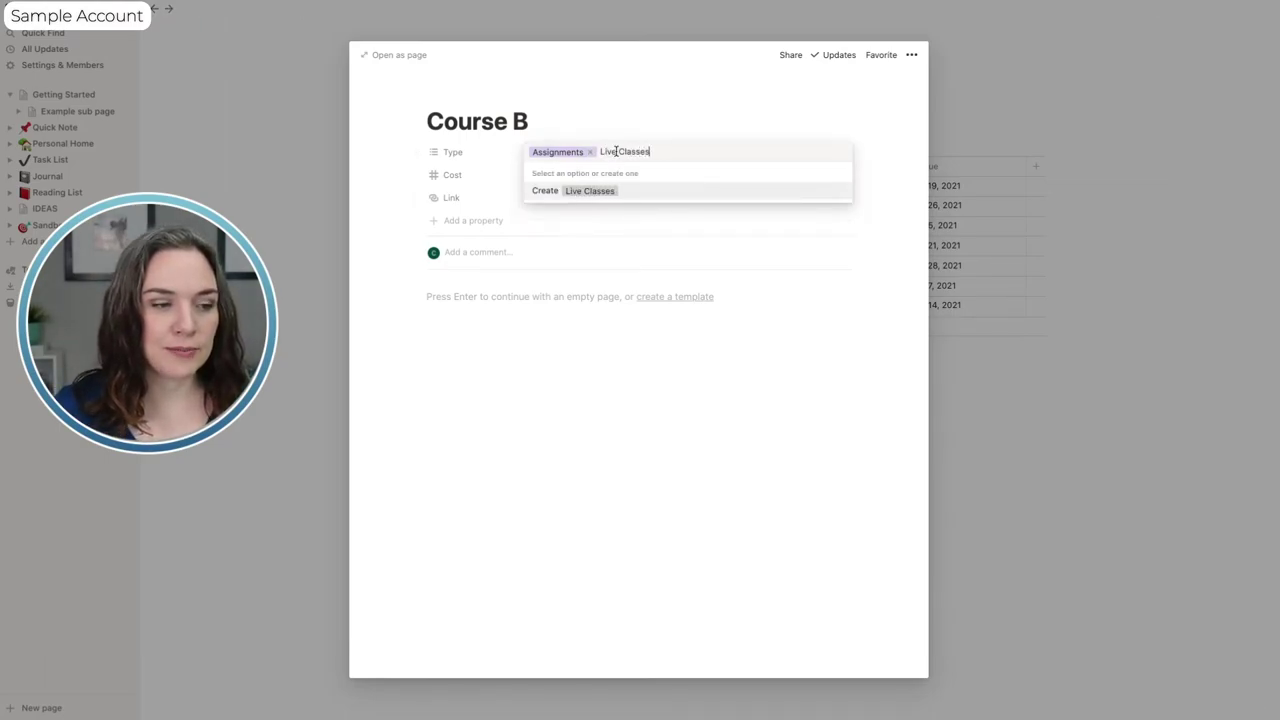
pyautogui.press('Return')
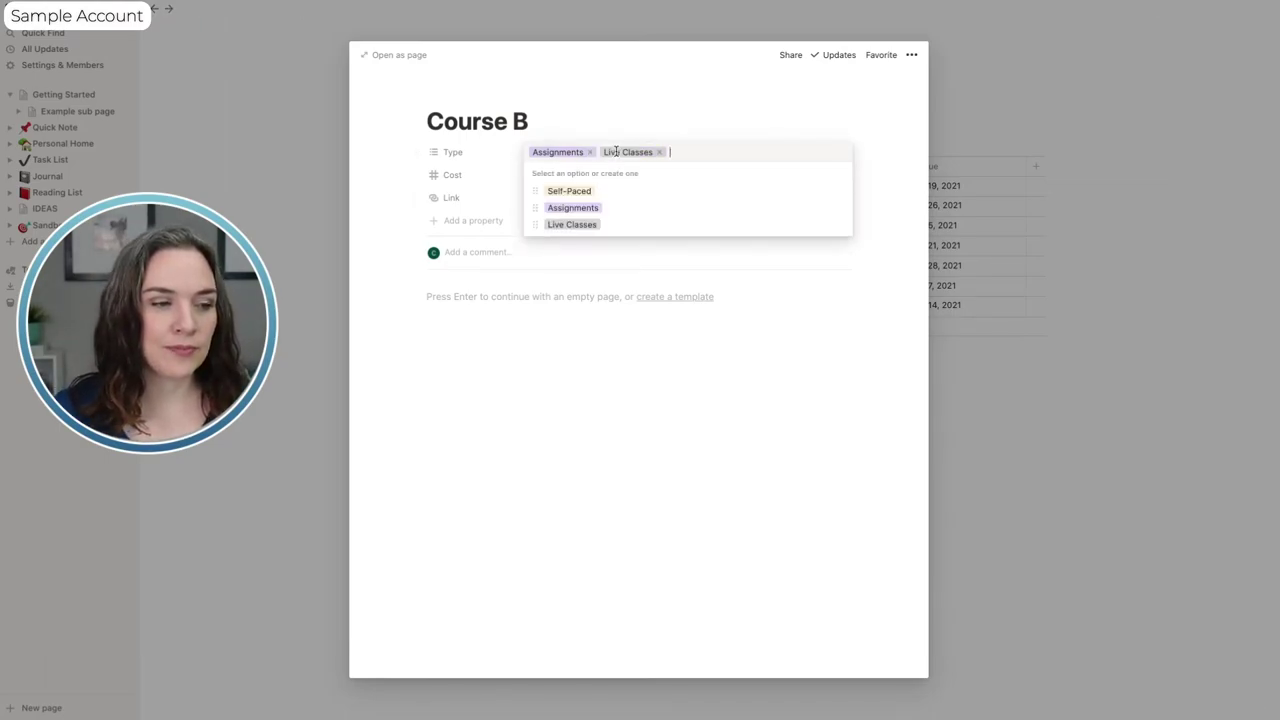
pyautogui.click(871, 239)
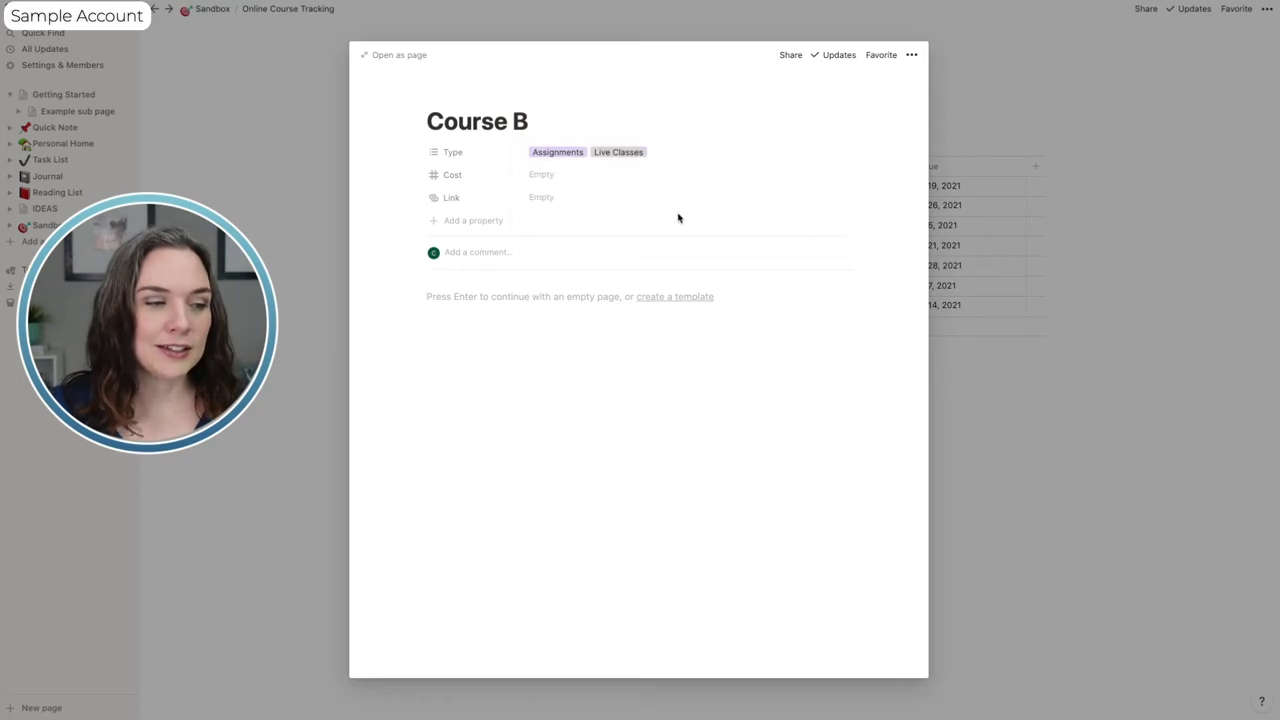
# Set Course B's Cost to 300 and leave its Link empty.
pyautogui.click(568, 177)
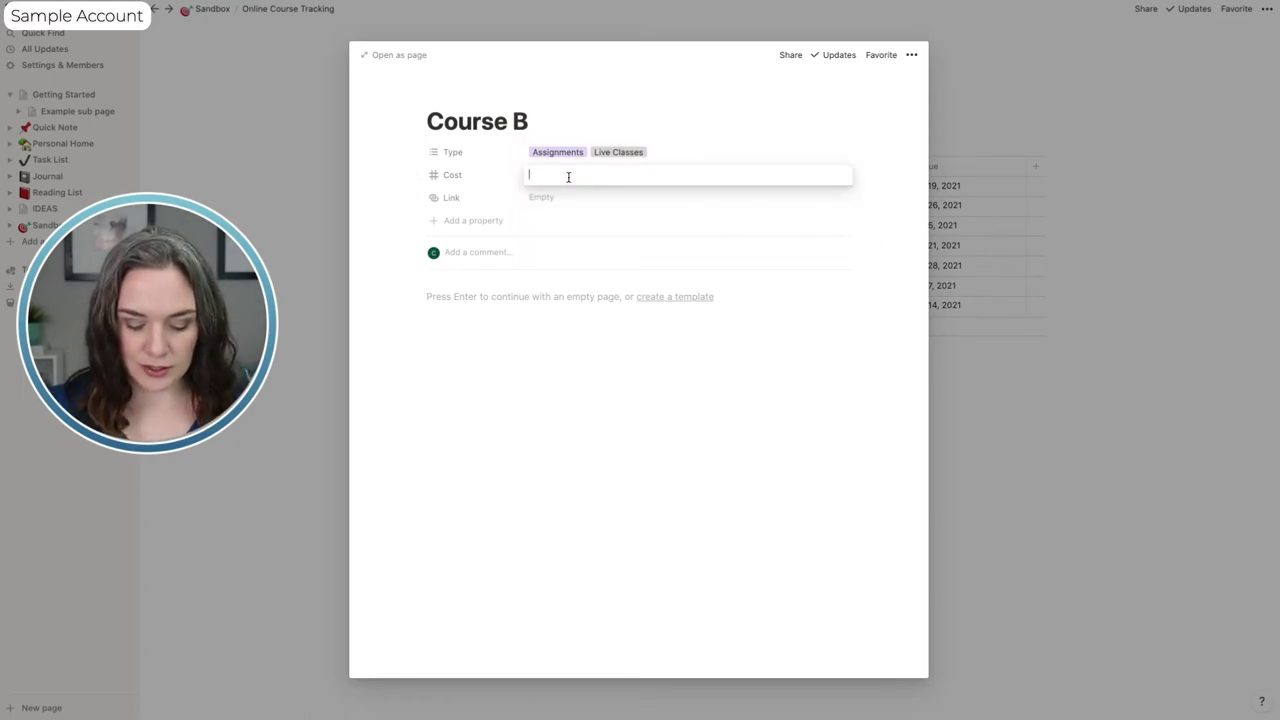
pyautogui.write('300')
pyautogui.press('Tab')
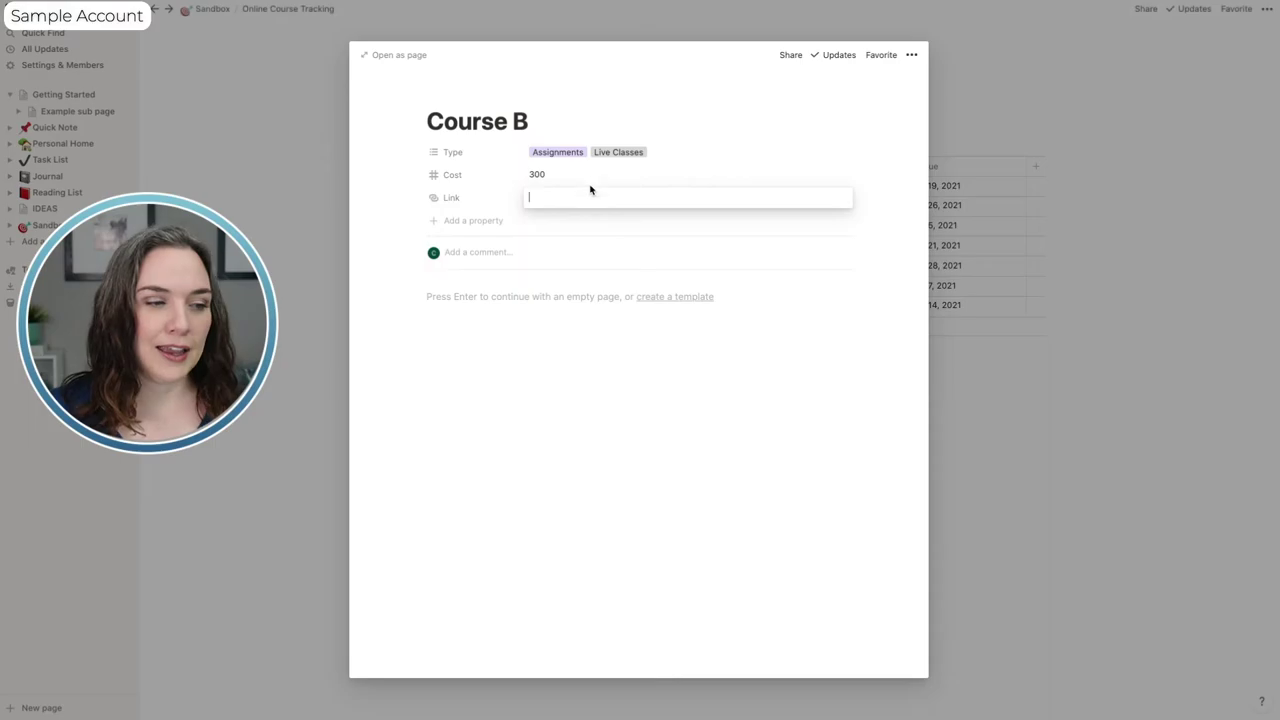
pyautogui.click(471, 95)
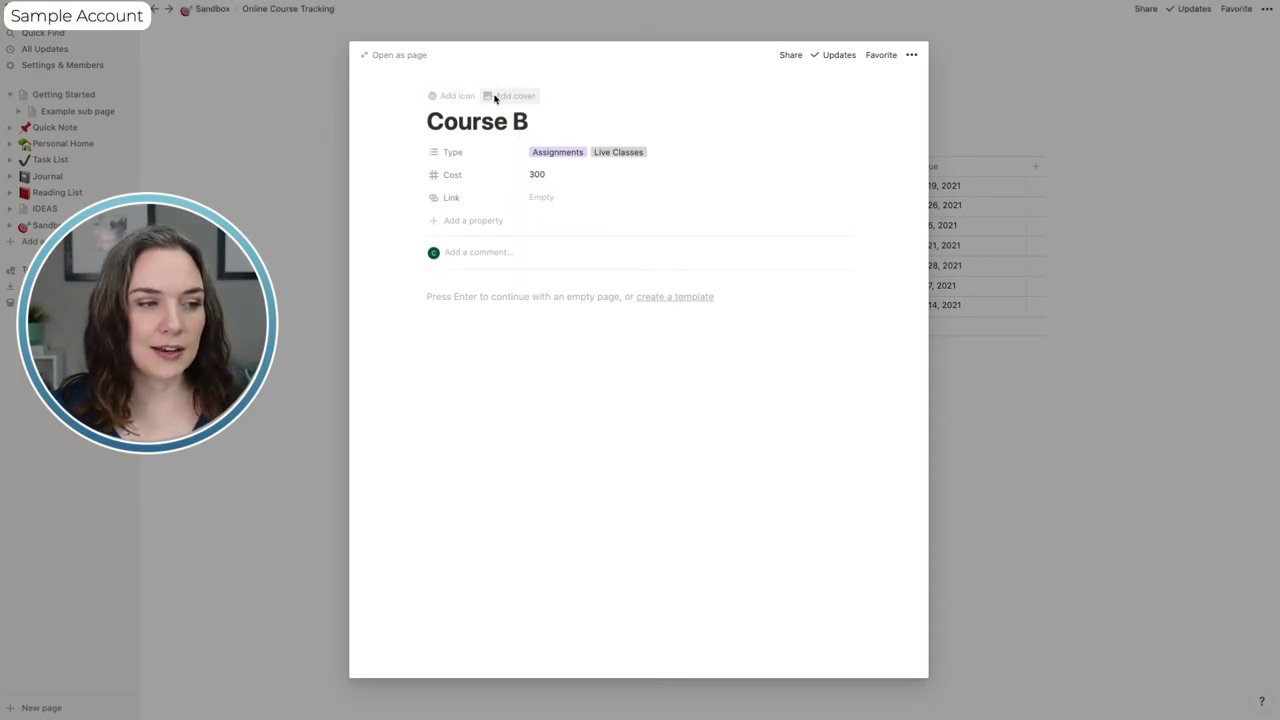
# Add a cover to Course B and change it to the Unsplash photo of hot dogs on a yellow background.
pyautogui.click(512, 97)
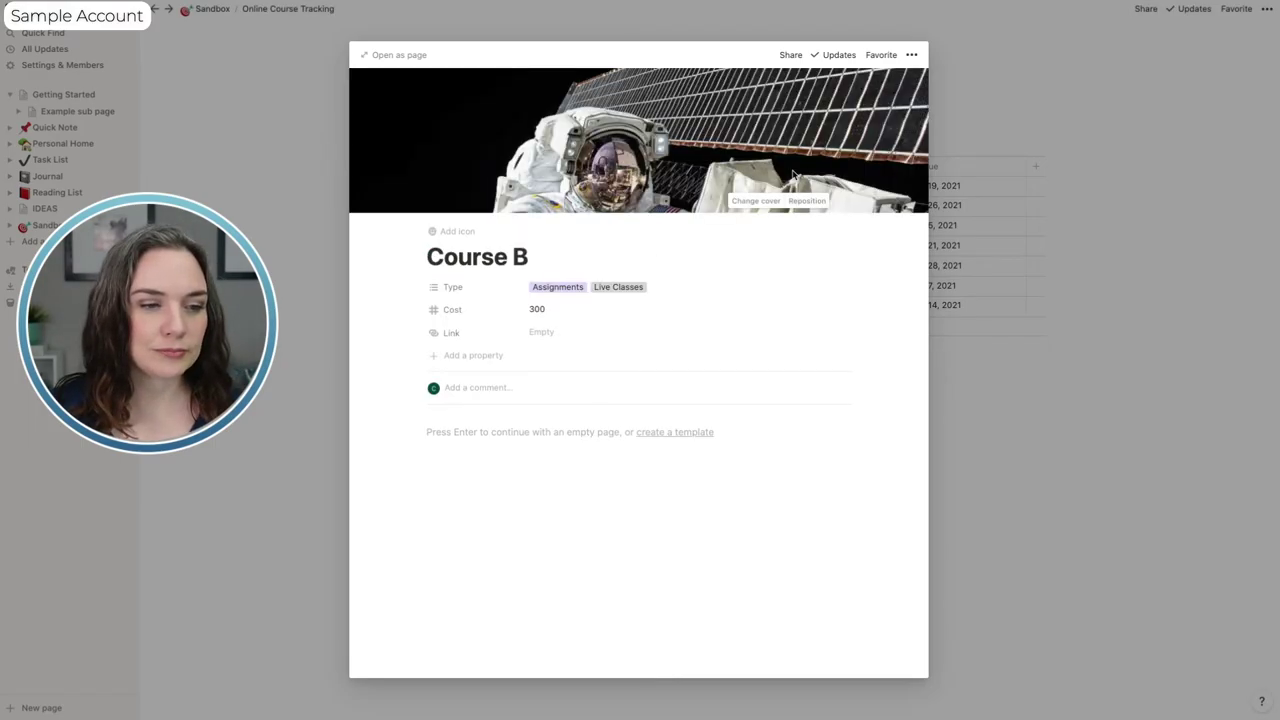
pyautogui.click(751, 204)
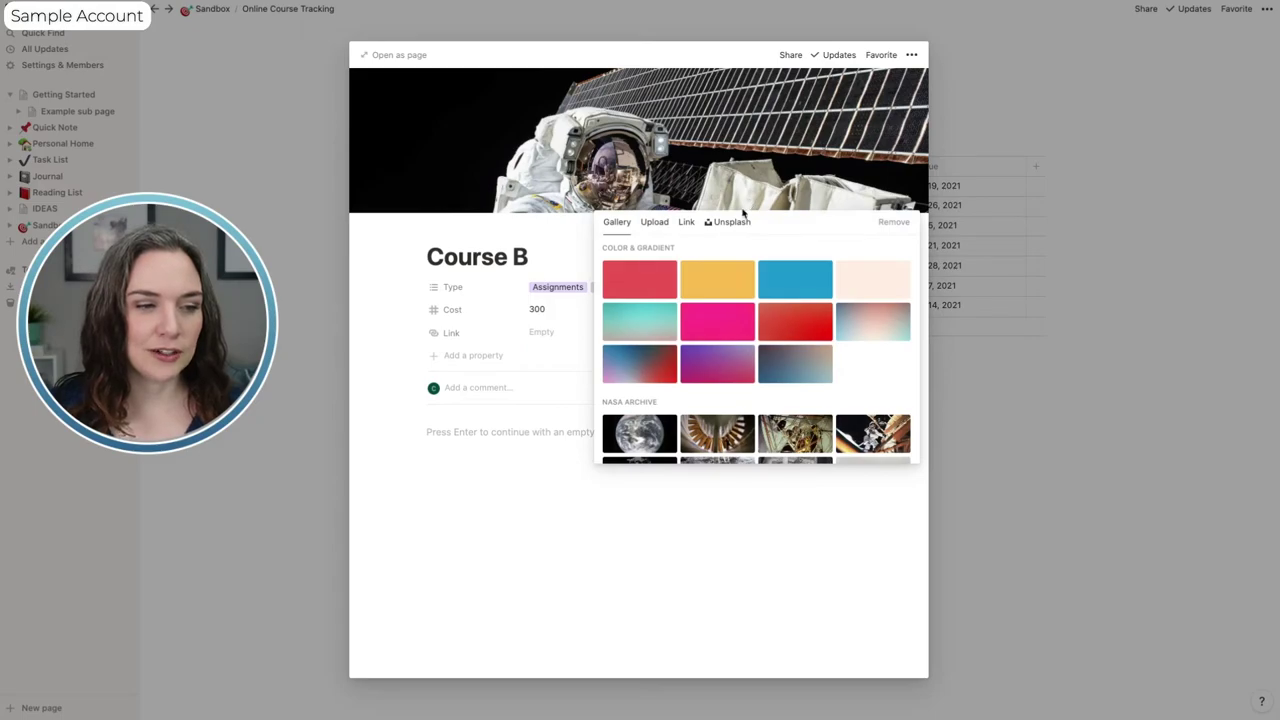
pyautogui.click(729, 224)
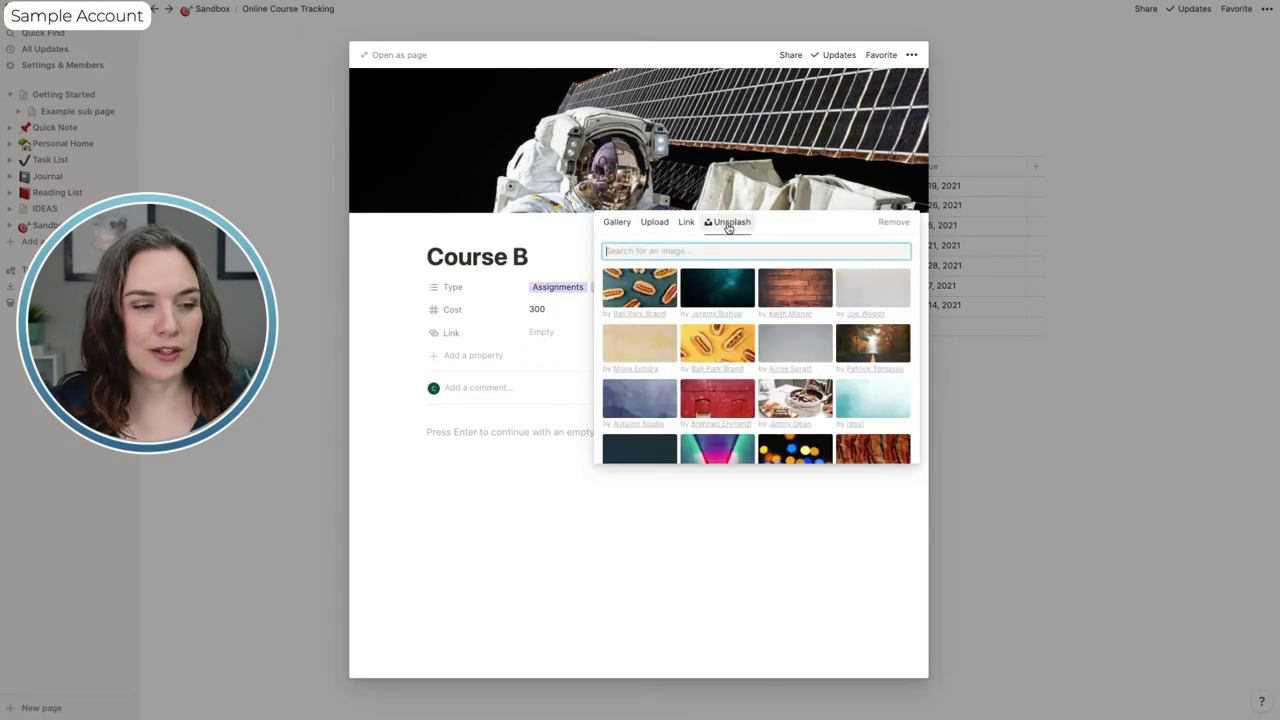
pyautogui.click(718, 346)
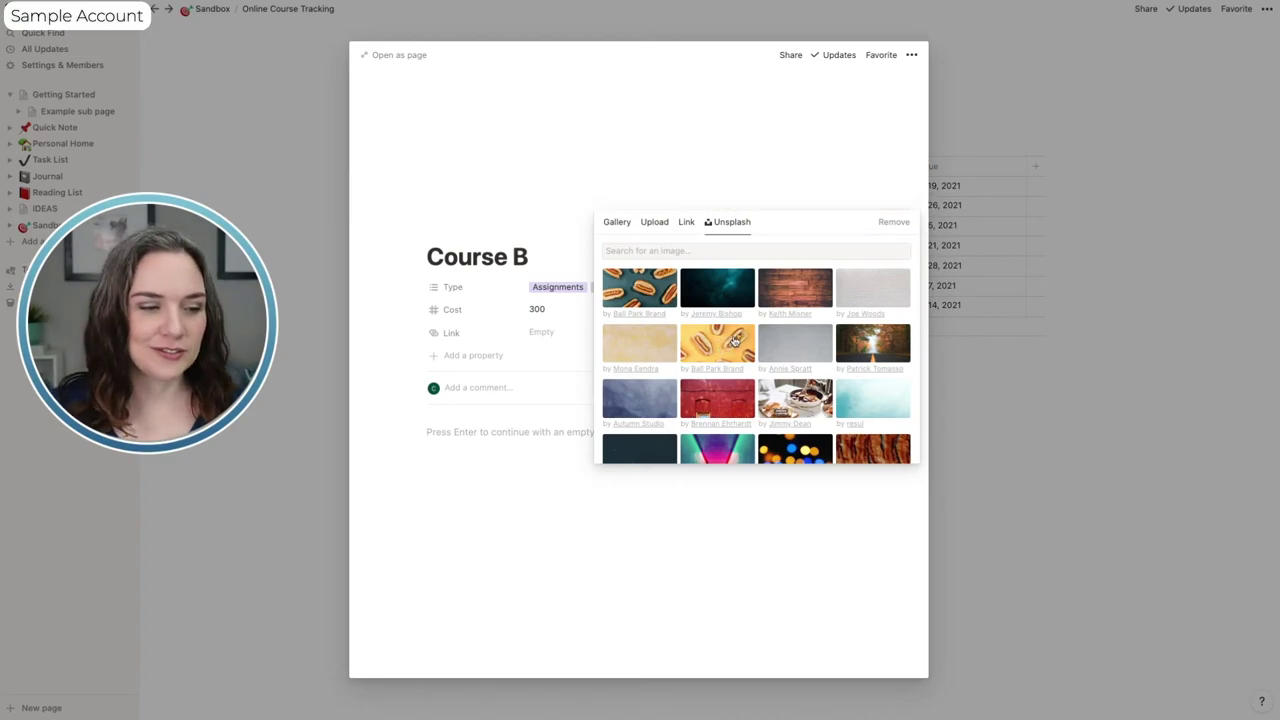
pyautogui.click(537, 492)
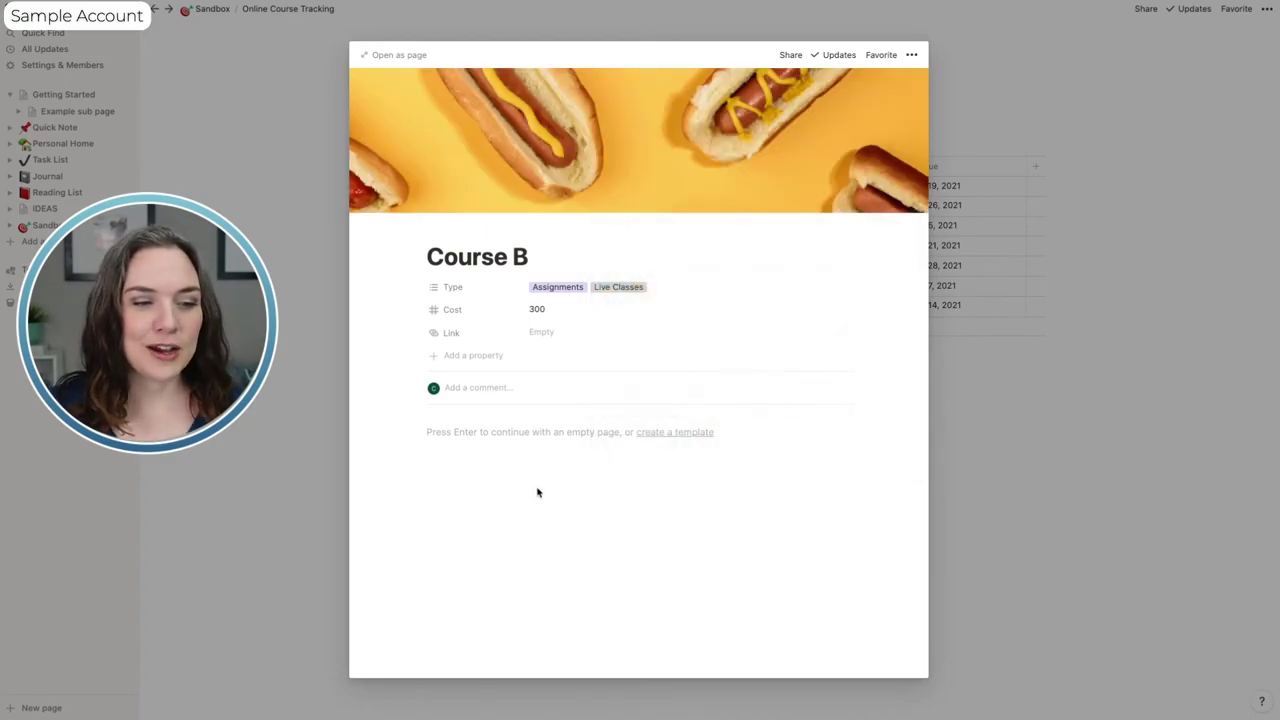
# Close Course B and delete the Page 3 card from the Courses gallery.
pyautogui.click(990, 472)
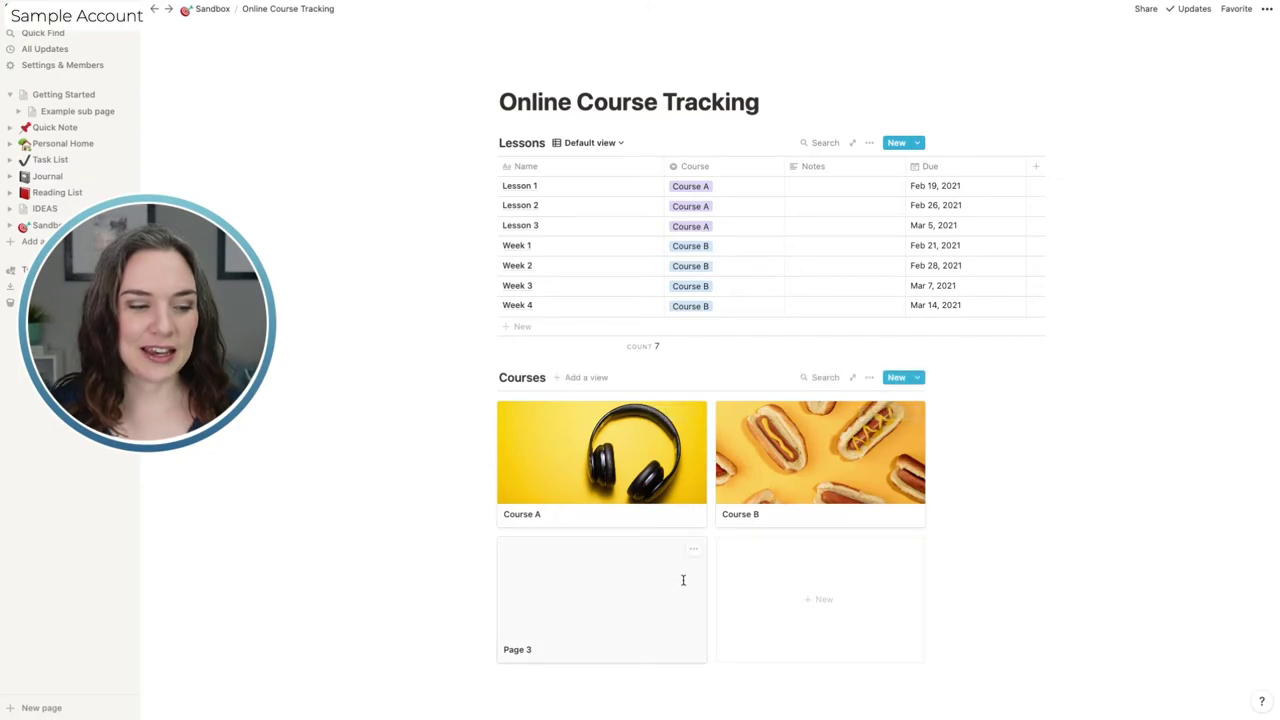
pyautogui.click(693, 551)
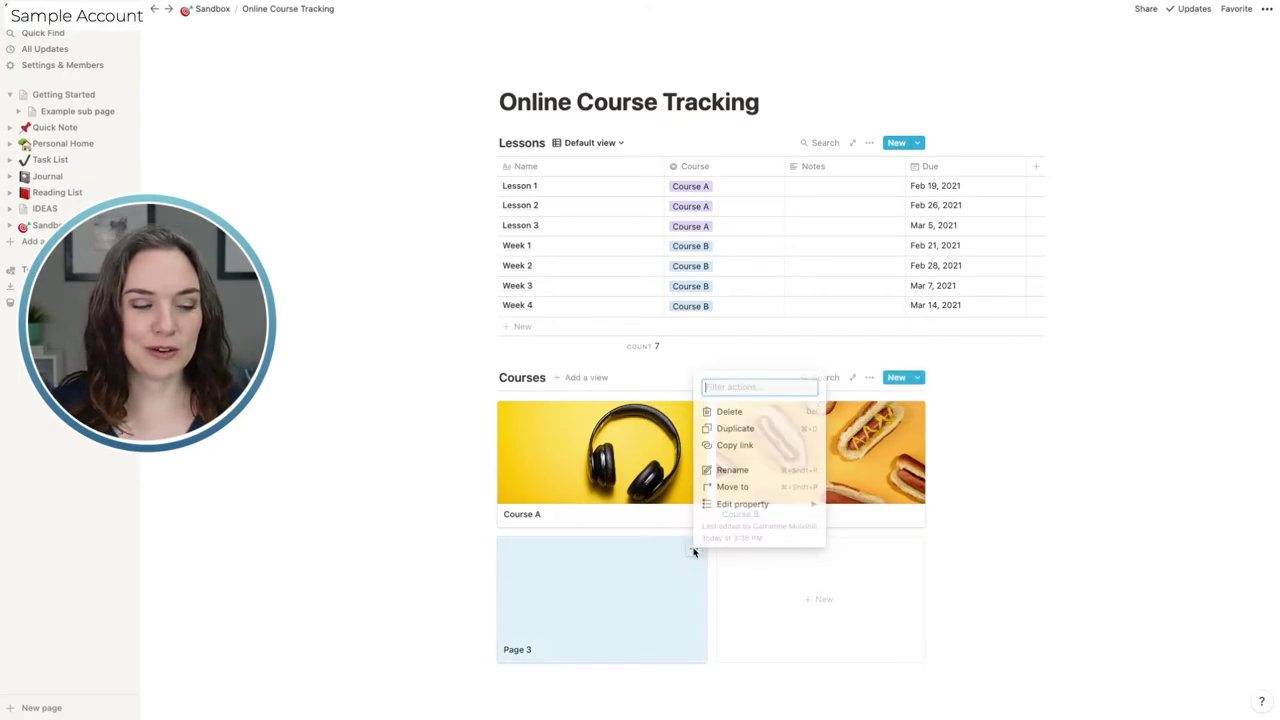
pyautogui.click(730, 412)
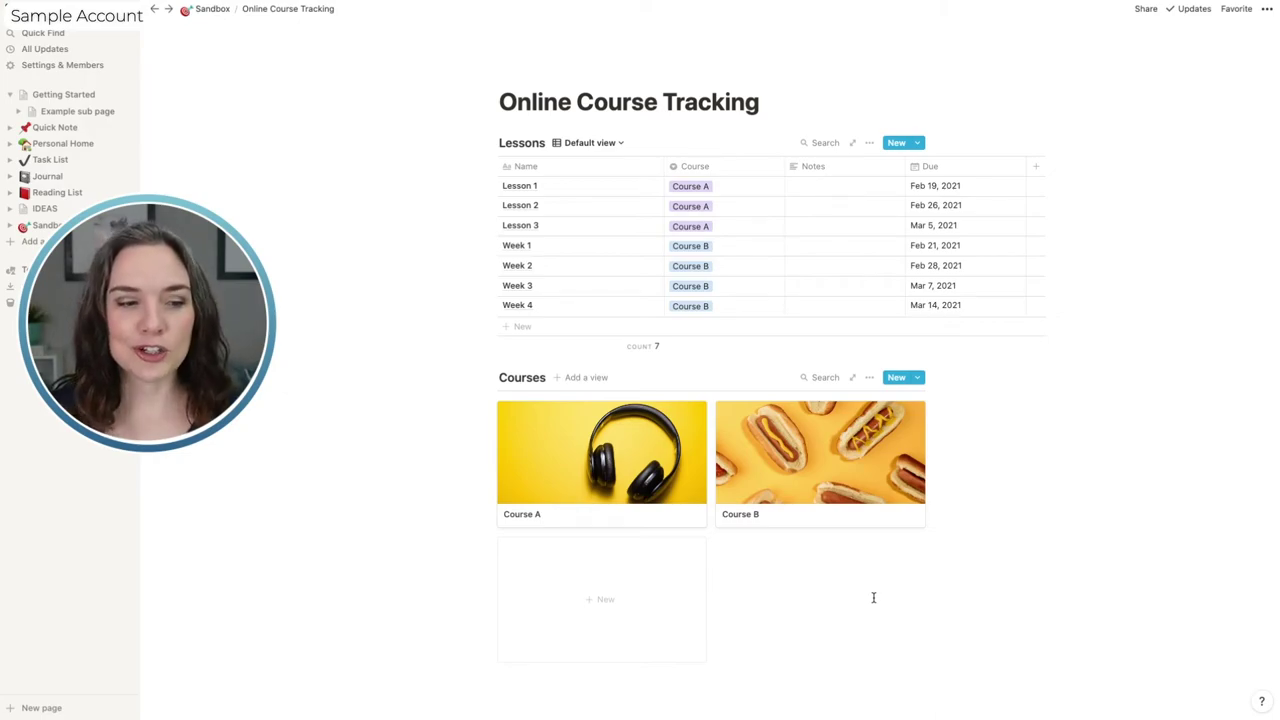
# Open Course A and add a Relation property named Lessons that links to the Lessons database.
pyautogui.click(621, 487)
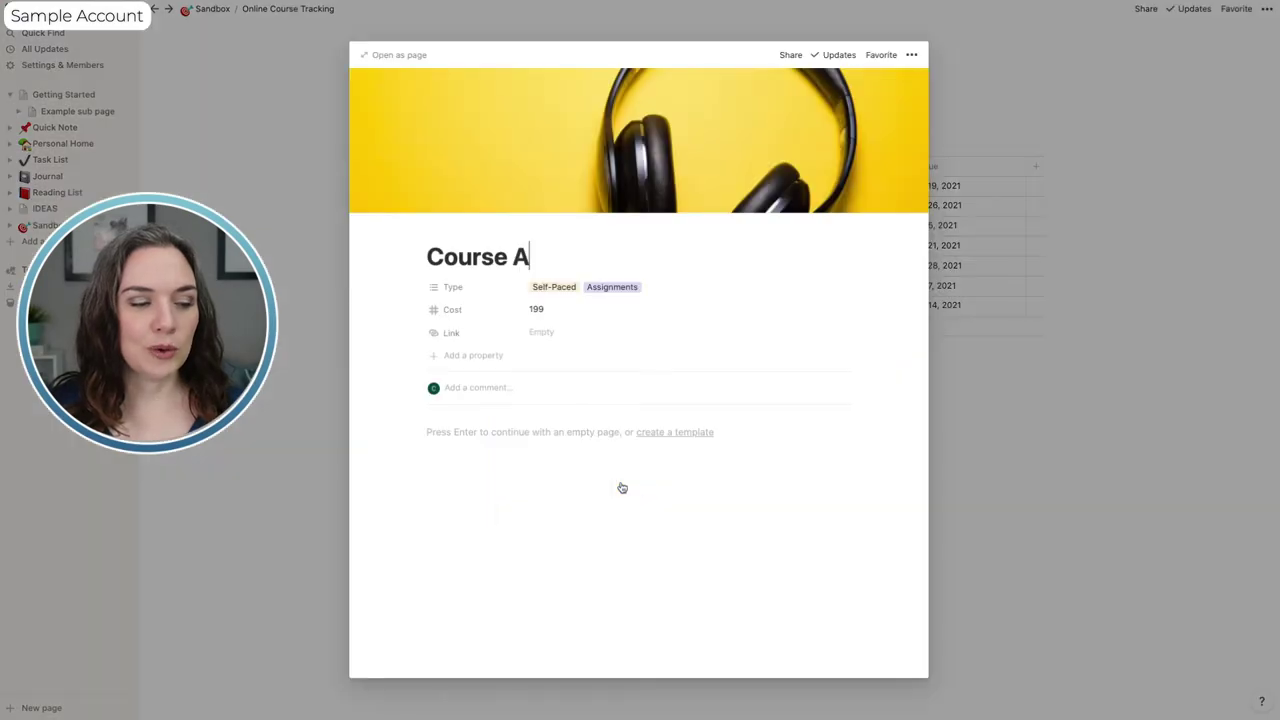
pyautogui.click(479, 357)
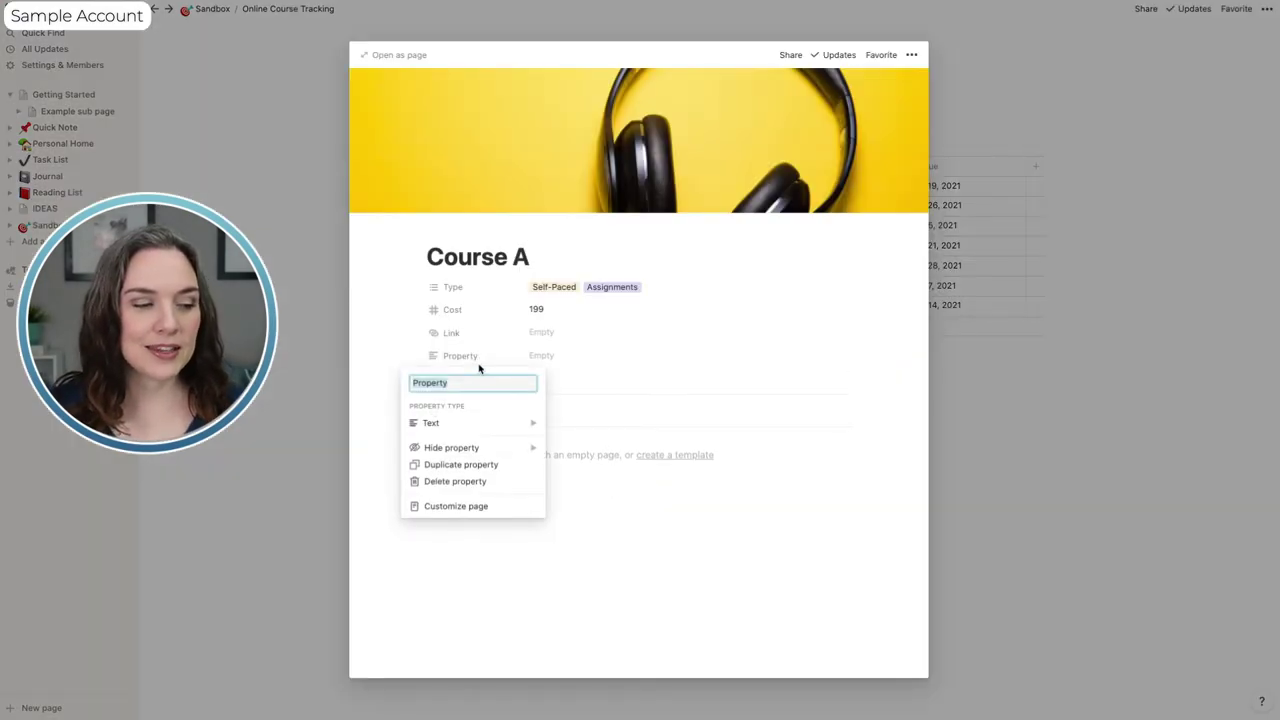
pyautogui.write('Lessons')
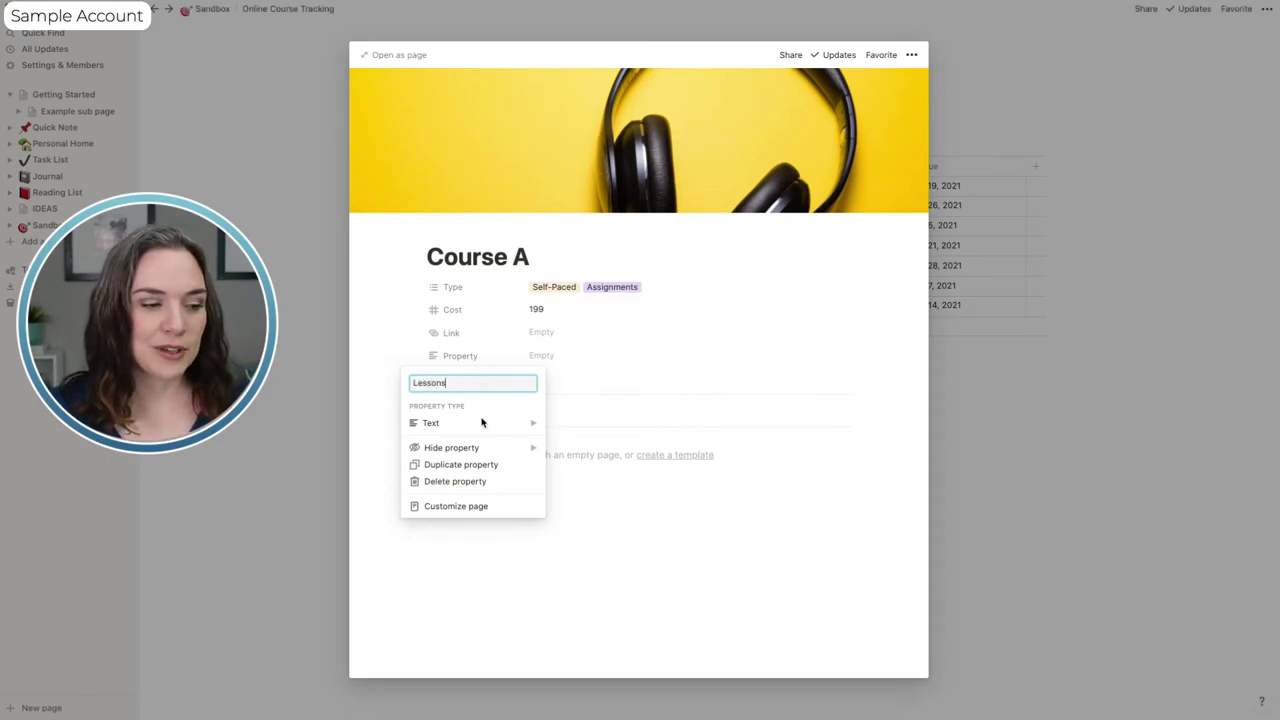
pyautogui.click(482, 424)
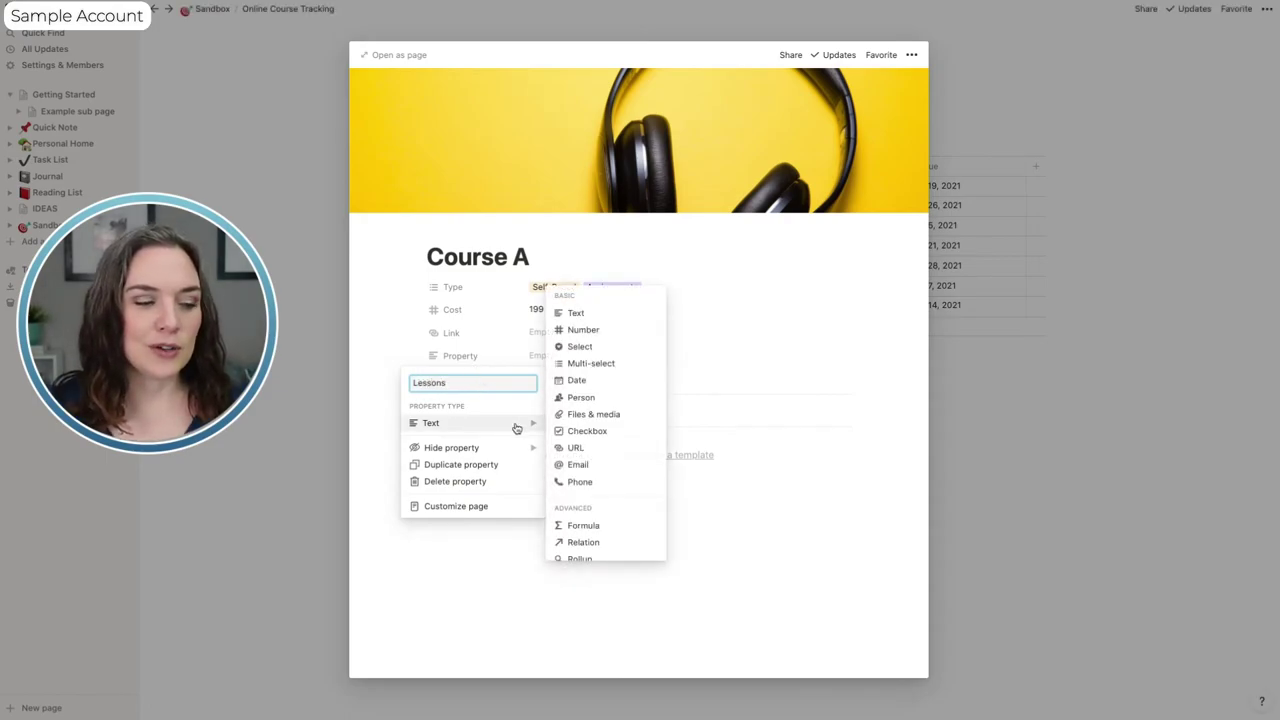
pyautogui.click(580, 543)
pyautogui.click(643, 366)
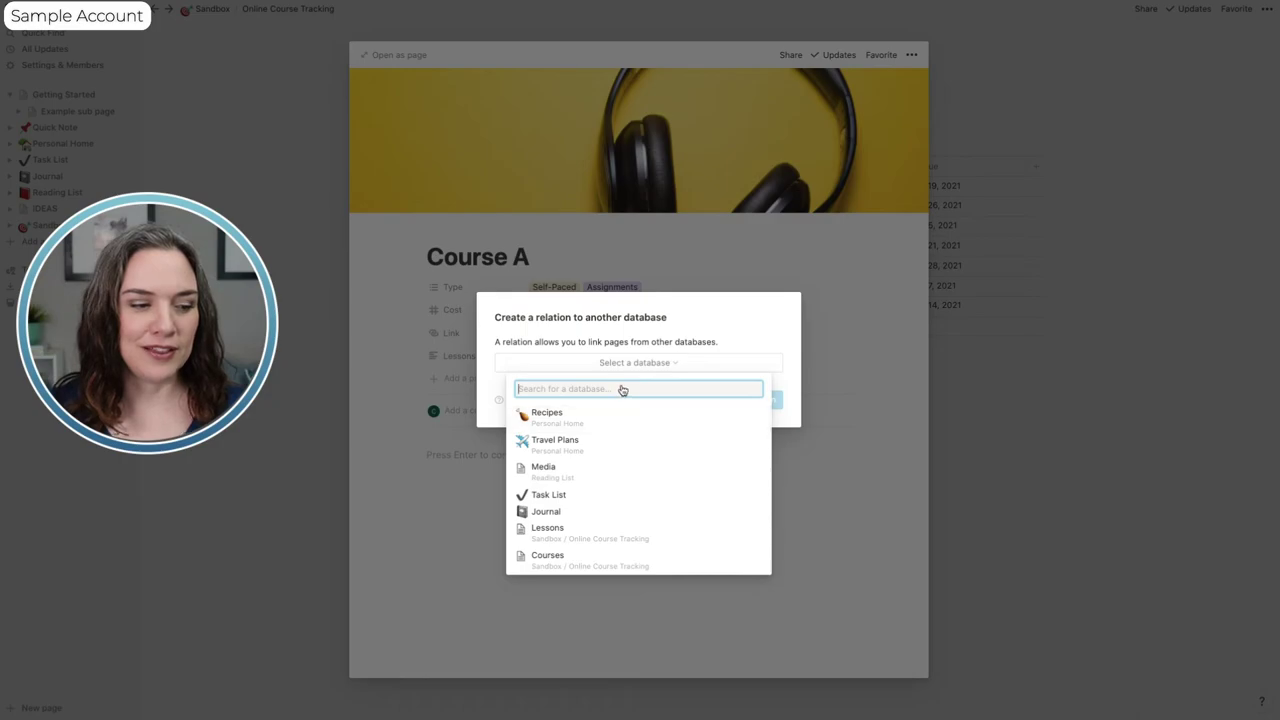
pyautogui.click(553, 530)
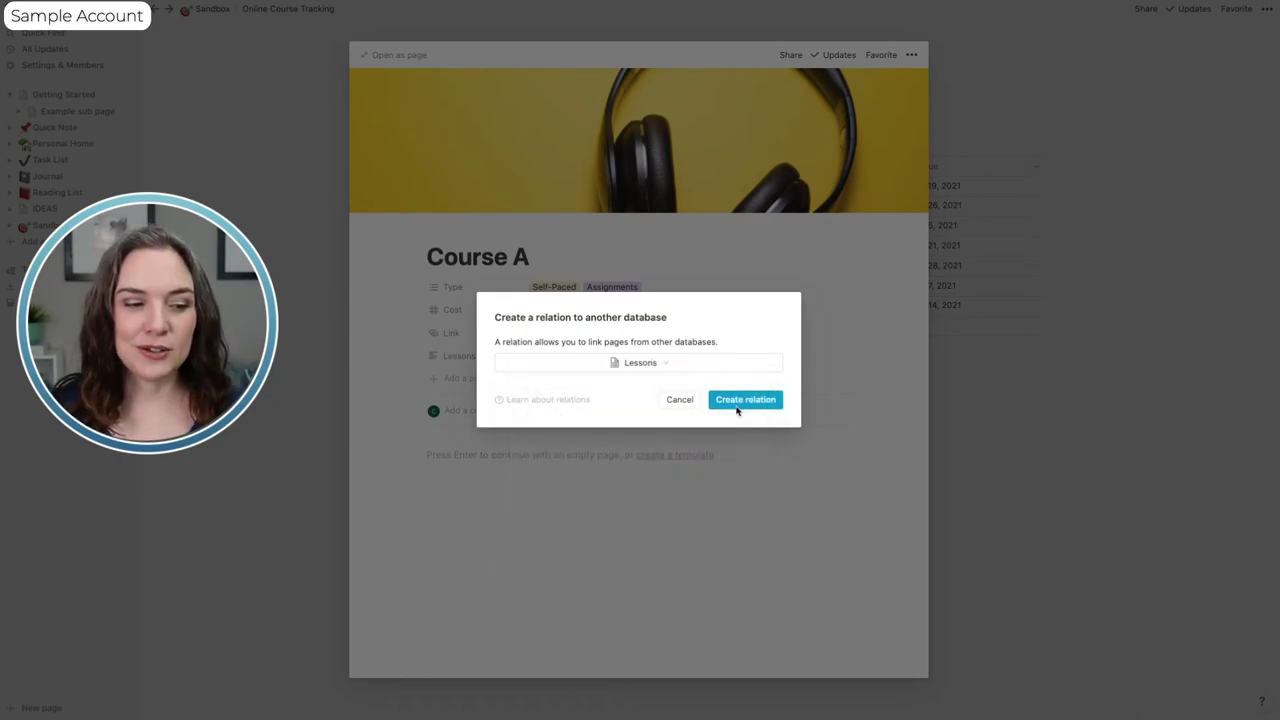
pyautogui.click(740, 403)
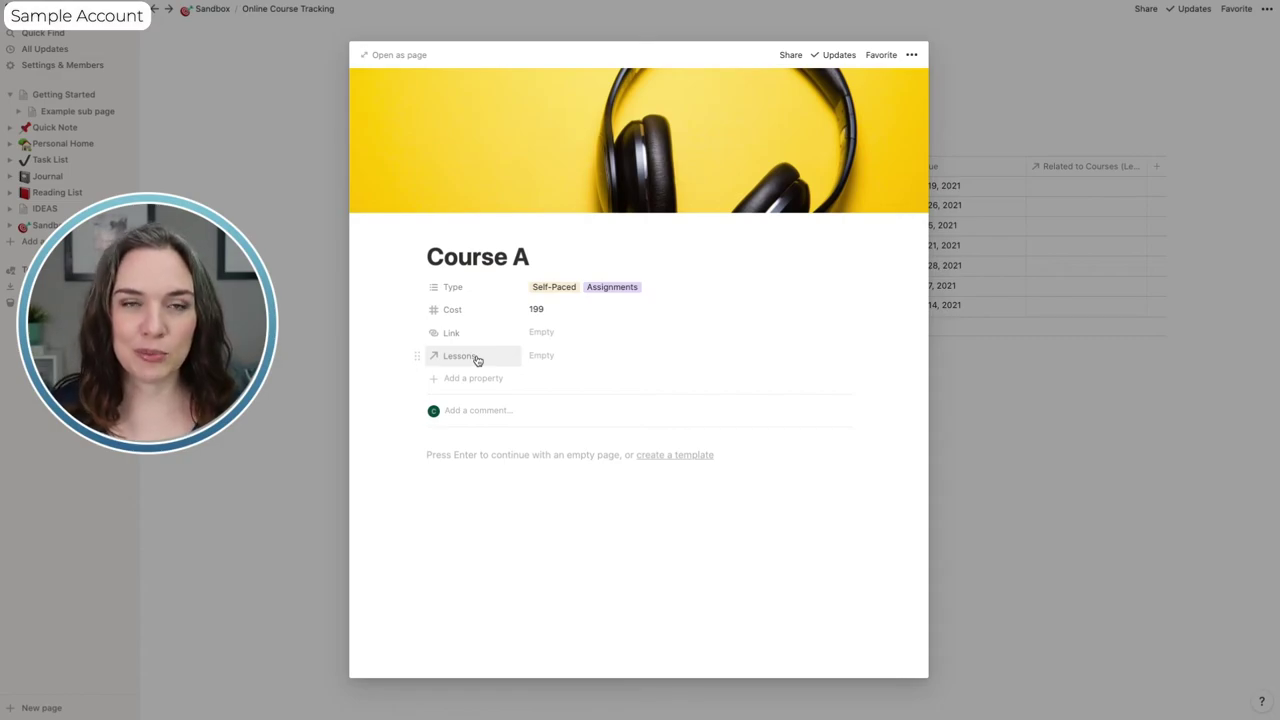
# Link Lesson 1, Lesson 2 and Lesson 3 to Course A in its Lessons relation.
pyautogui.click(550, 357)
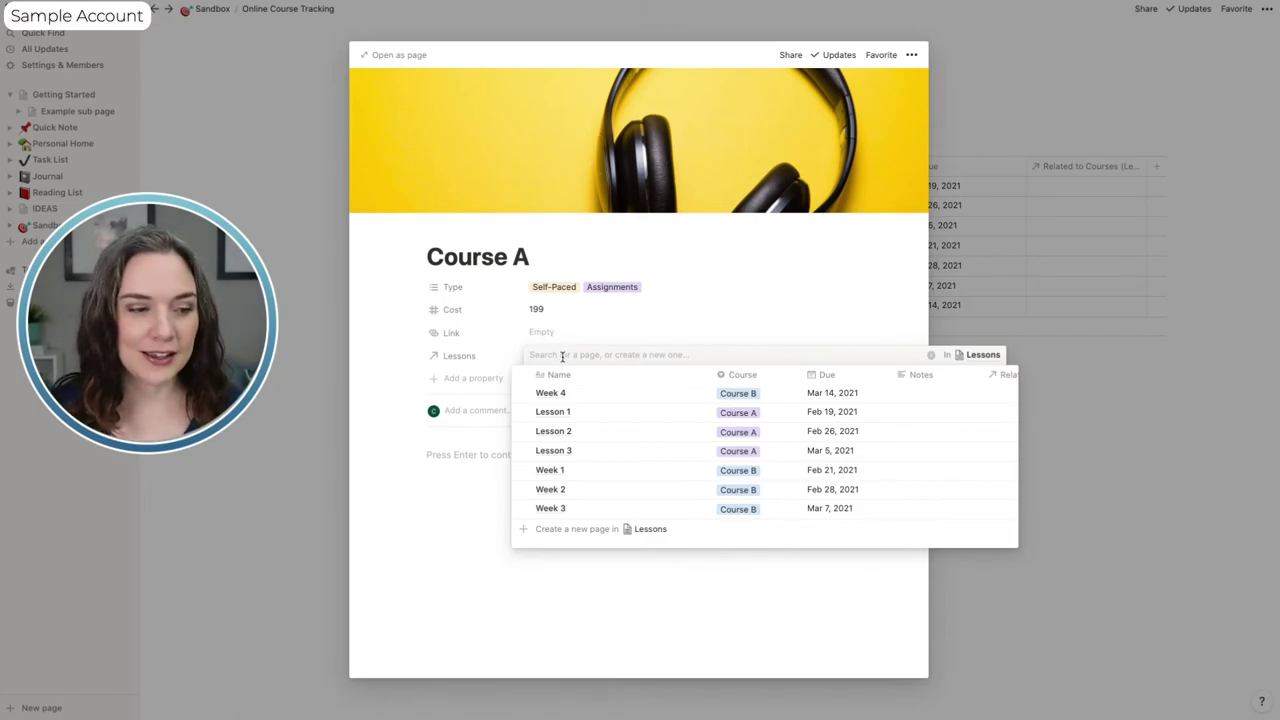
pyautogui.click(523, 412)
pyautogui.click(523, 431)
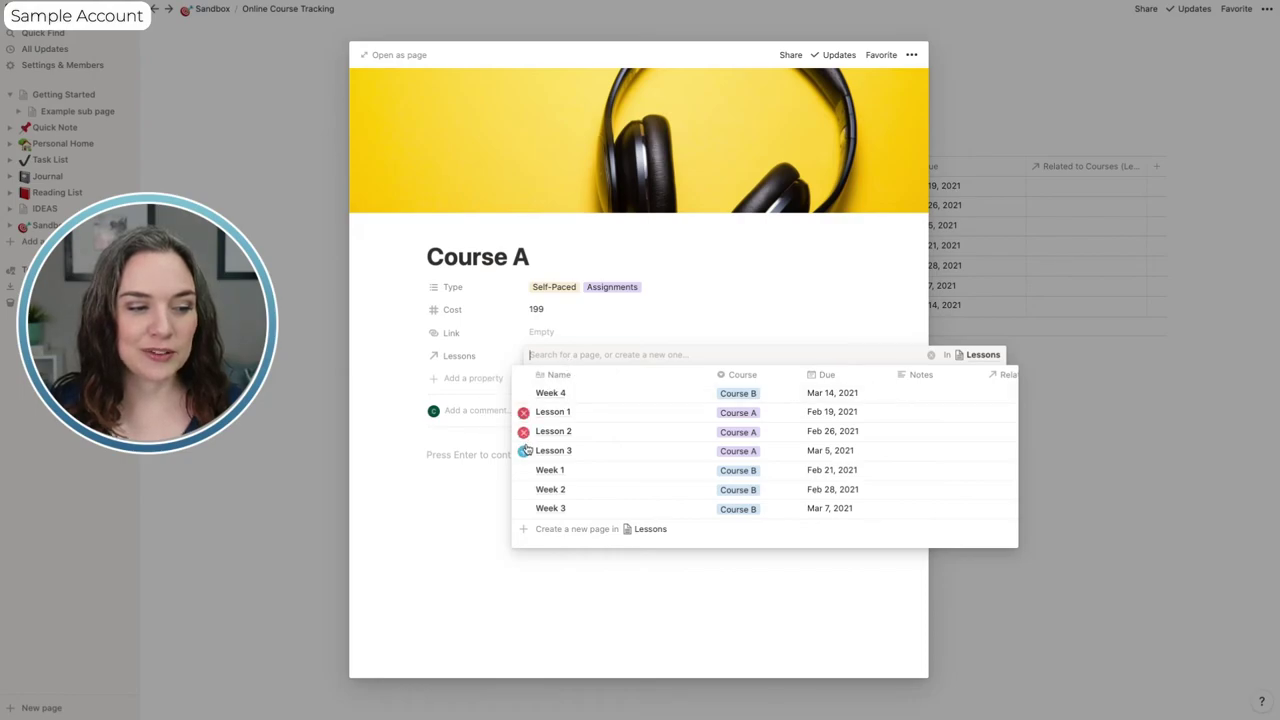
pyautogui.click(524, 451)
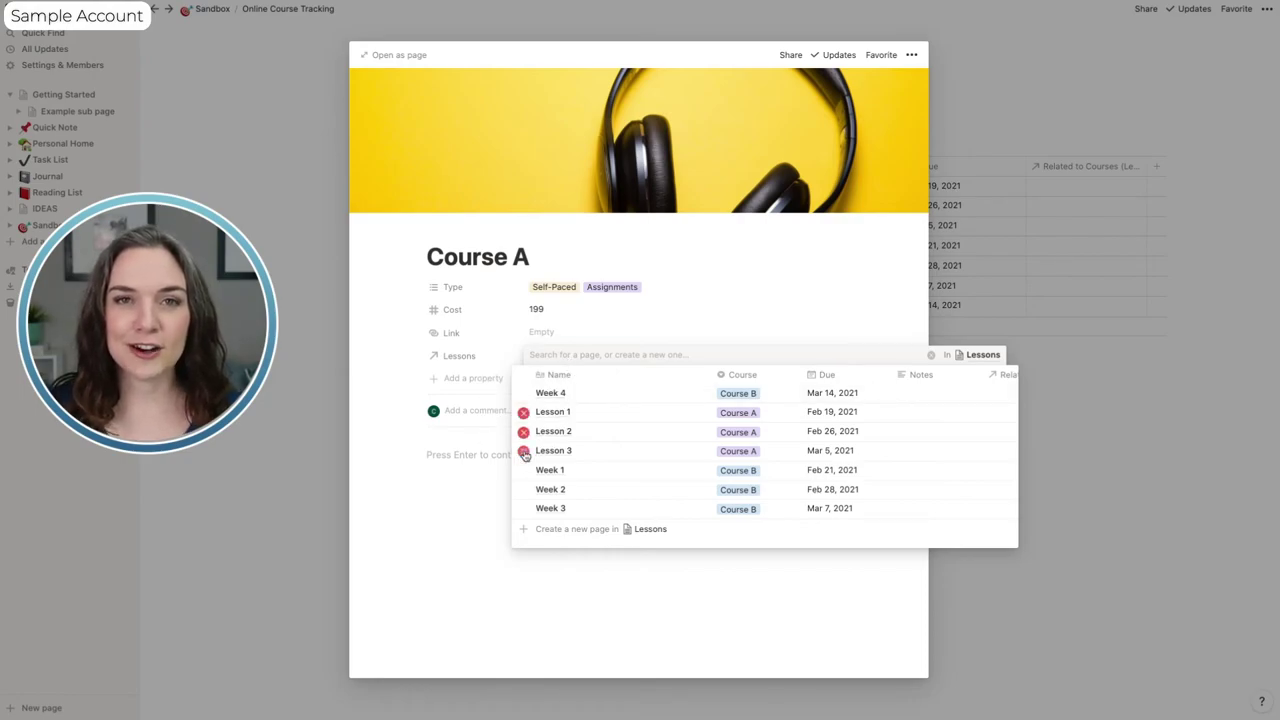
pyautogui.click(477, 503)
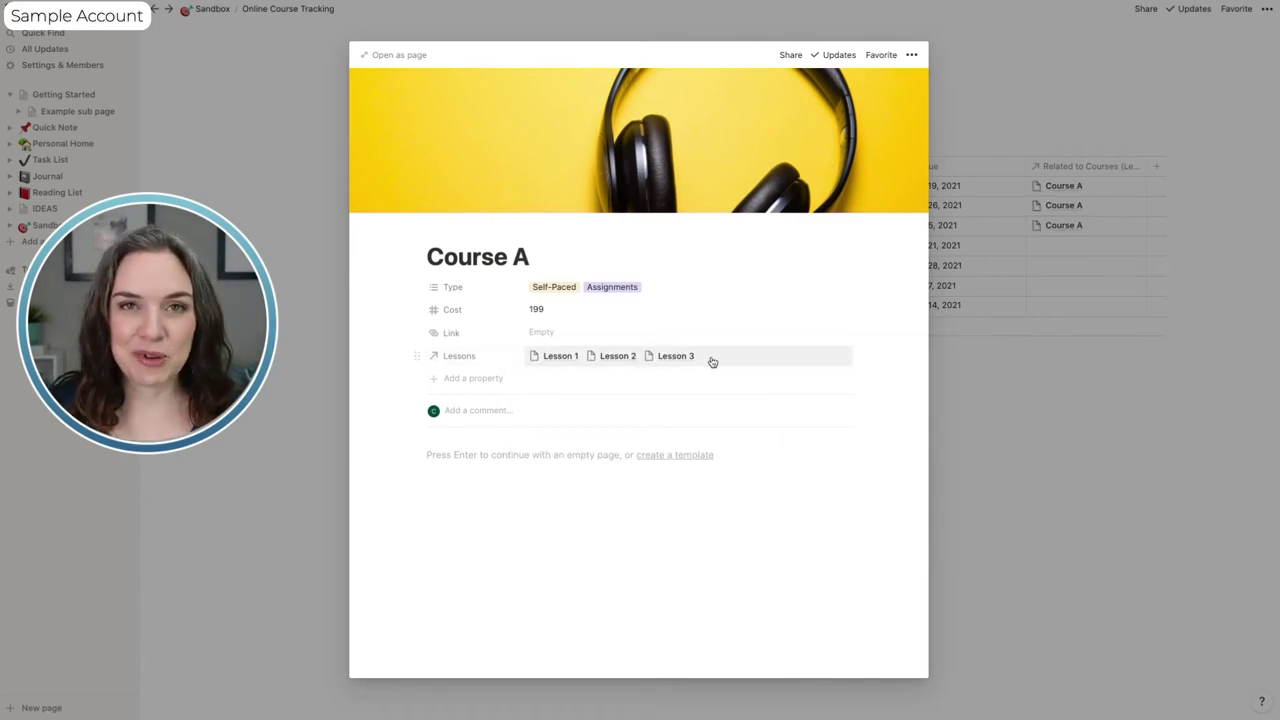
# Close Course A and rename the new relation column of the Lessons table as Courses.
pyautogui.click(975, 395)
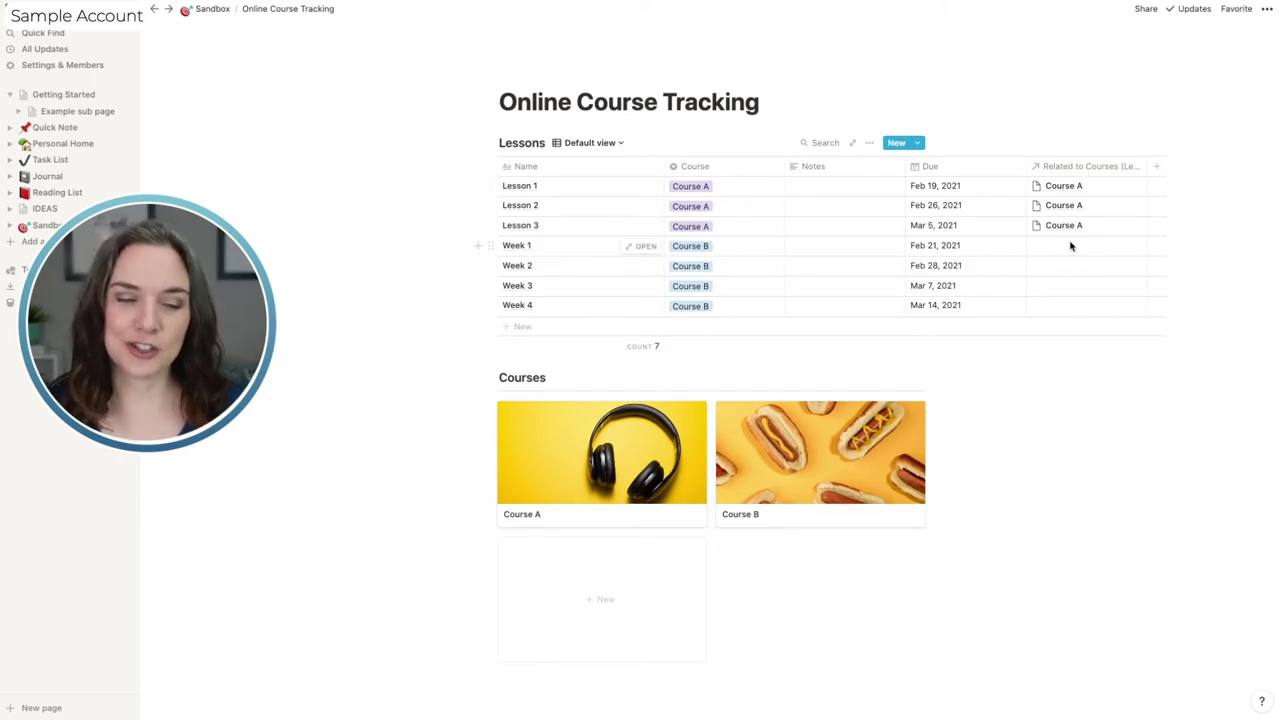
pyautogui.click(1075, 168)
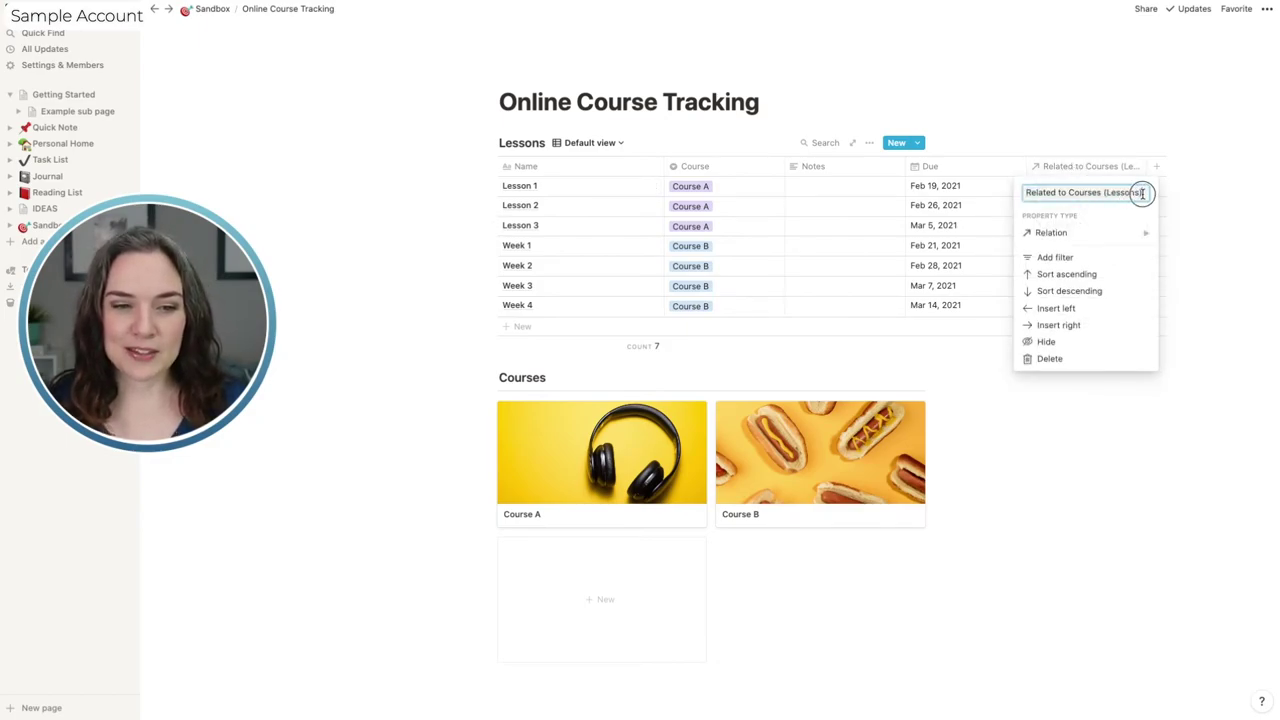
pyautogui.write('Course')
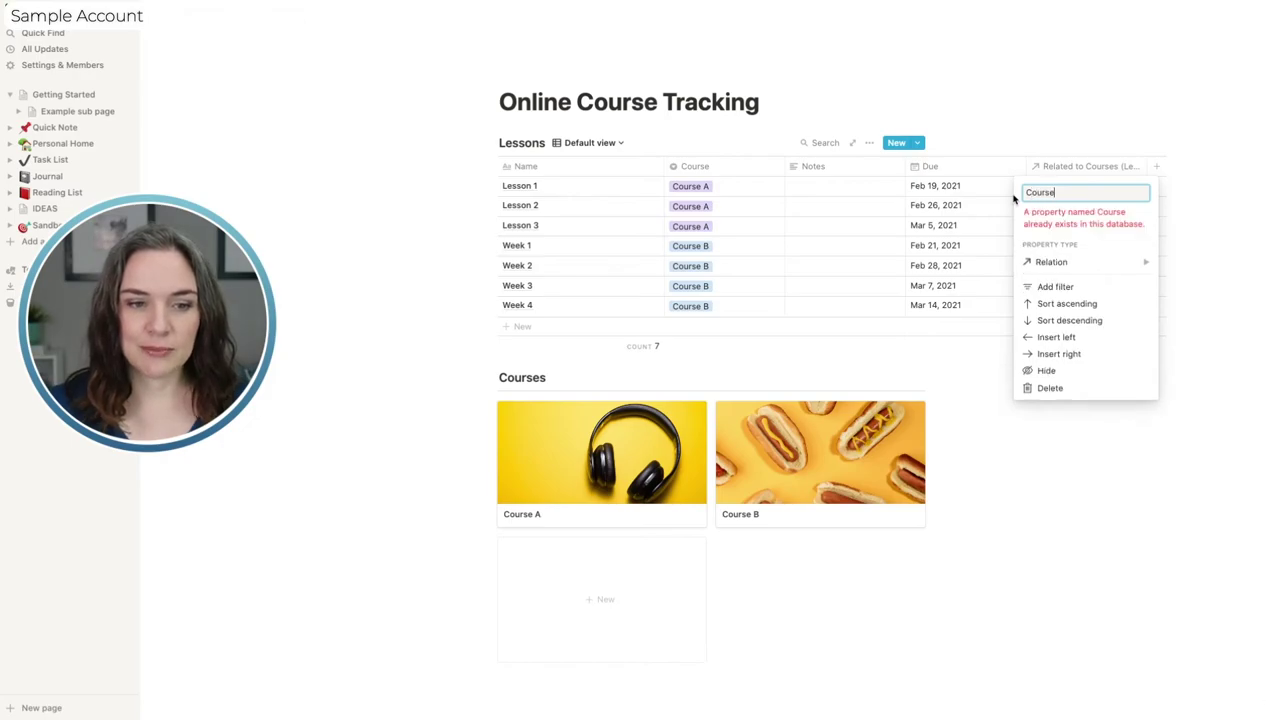
pyautogui.write('s')
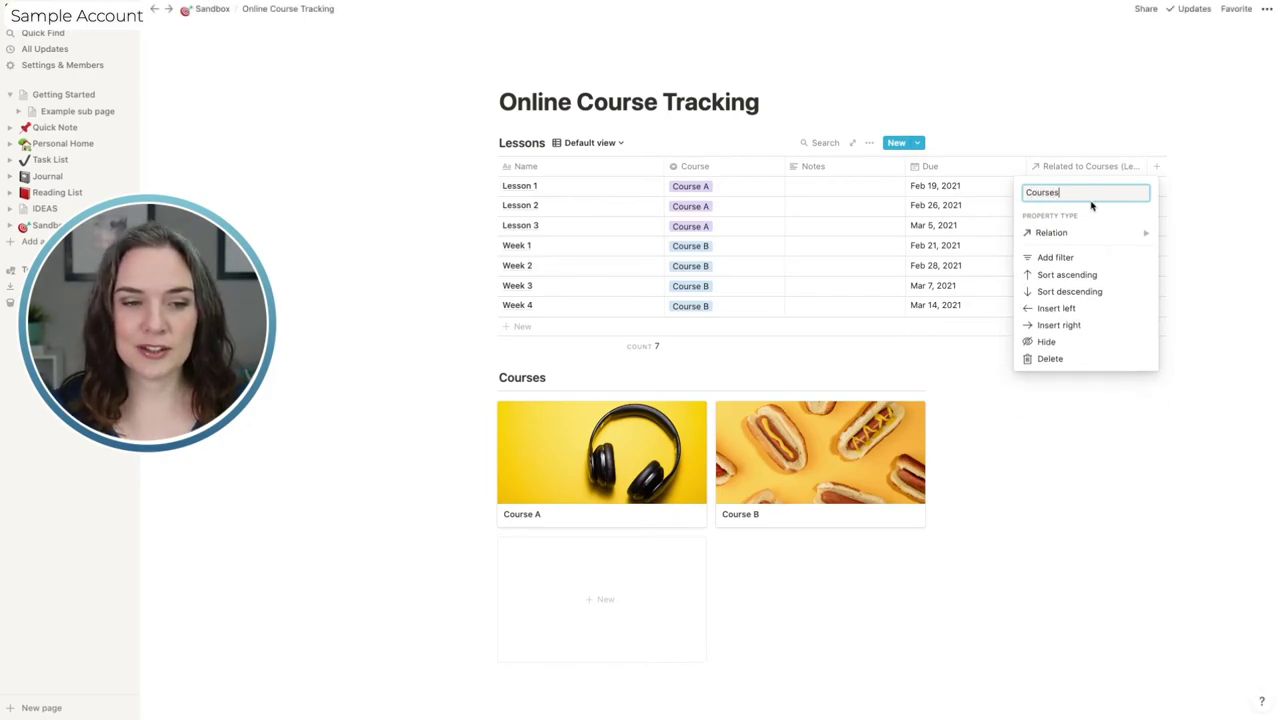
pyautogui.click(1165, 199)
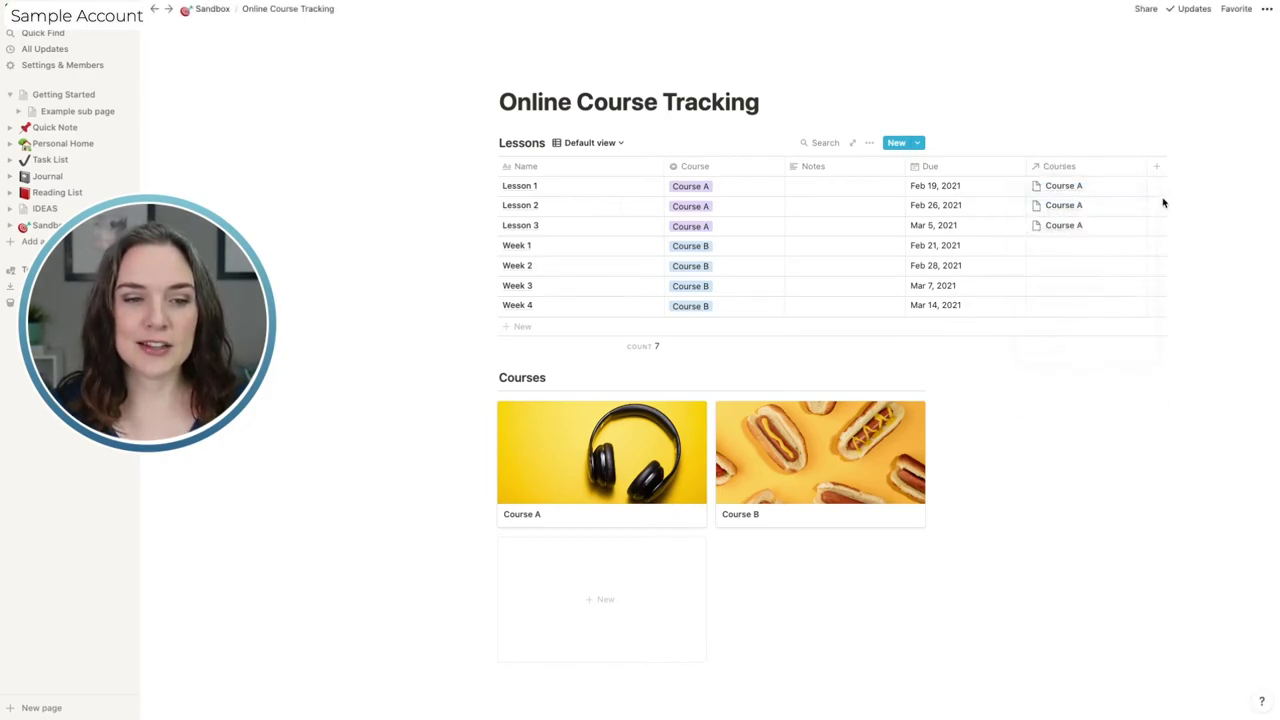
pyautogui.click(1060, 250)
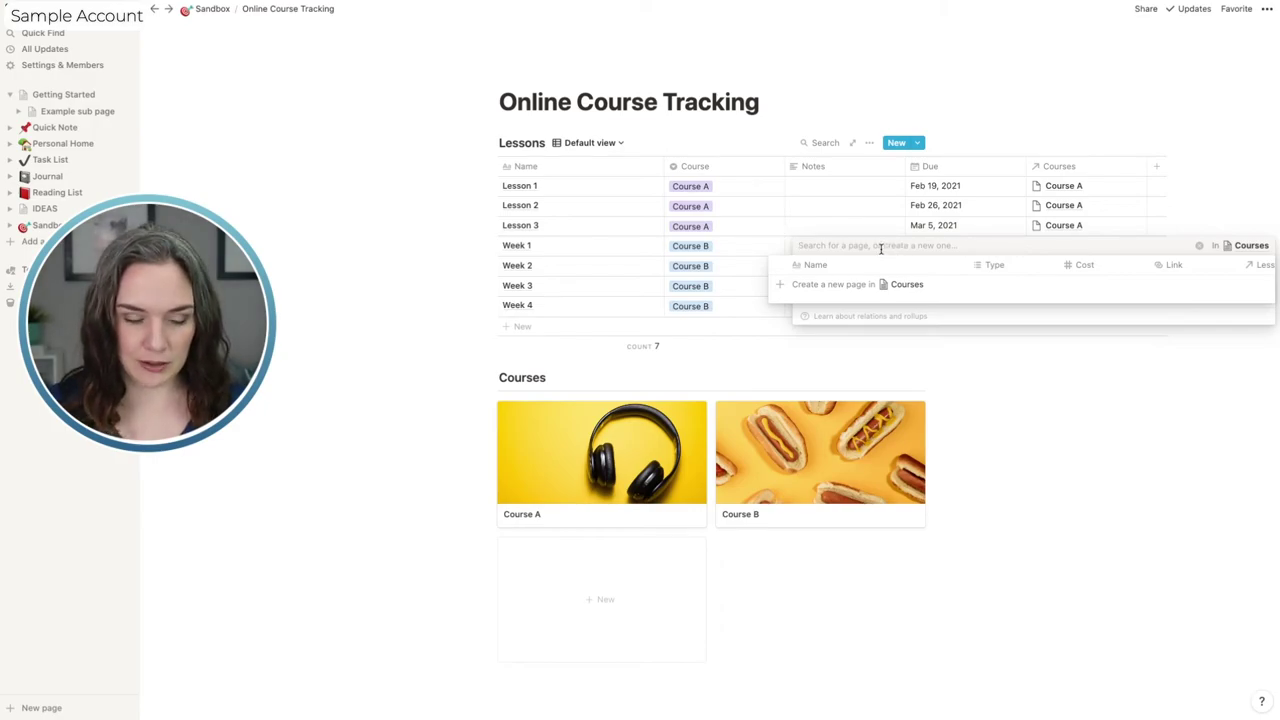
pyautogui.write('Course')
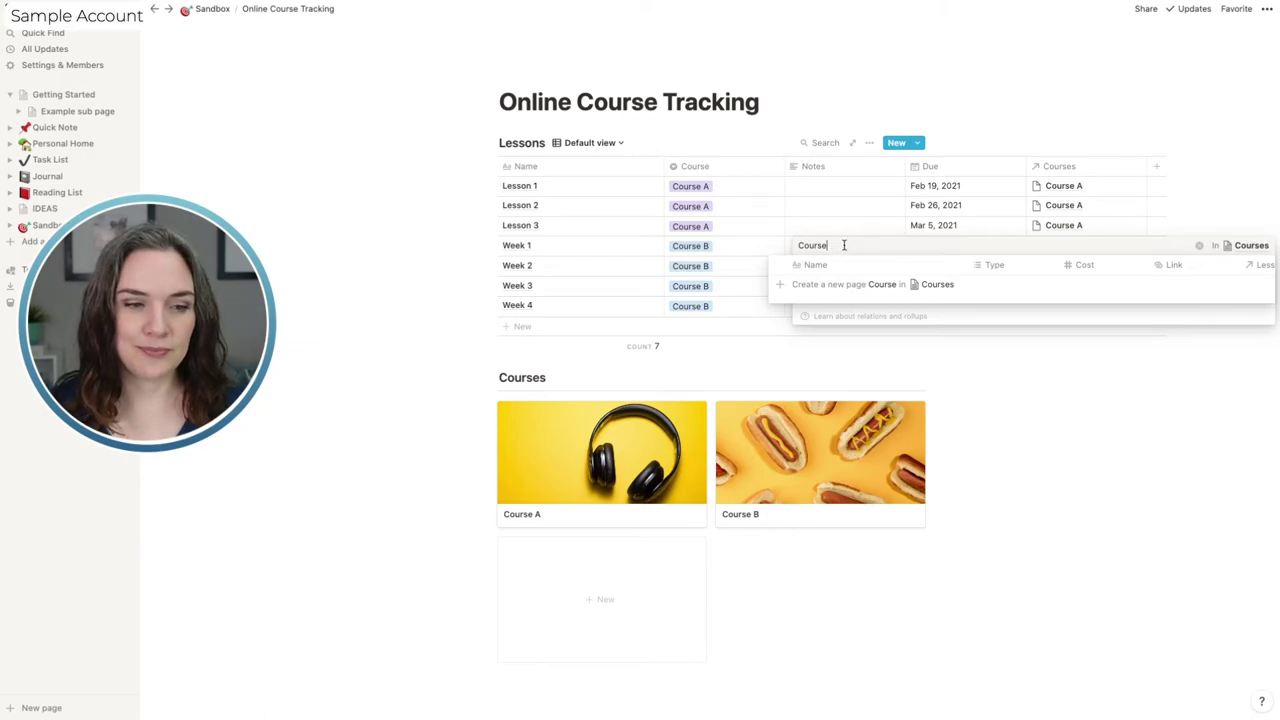
pyautogui.moveTo(844, 245); pyautogui.dragTo(795, 250)
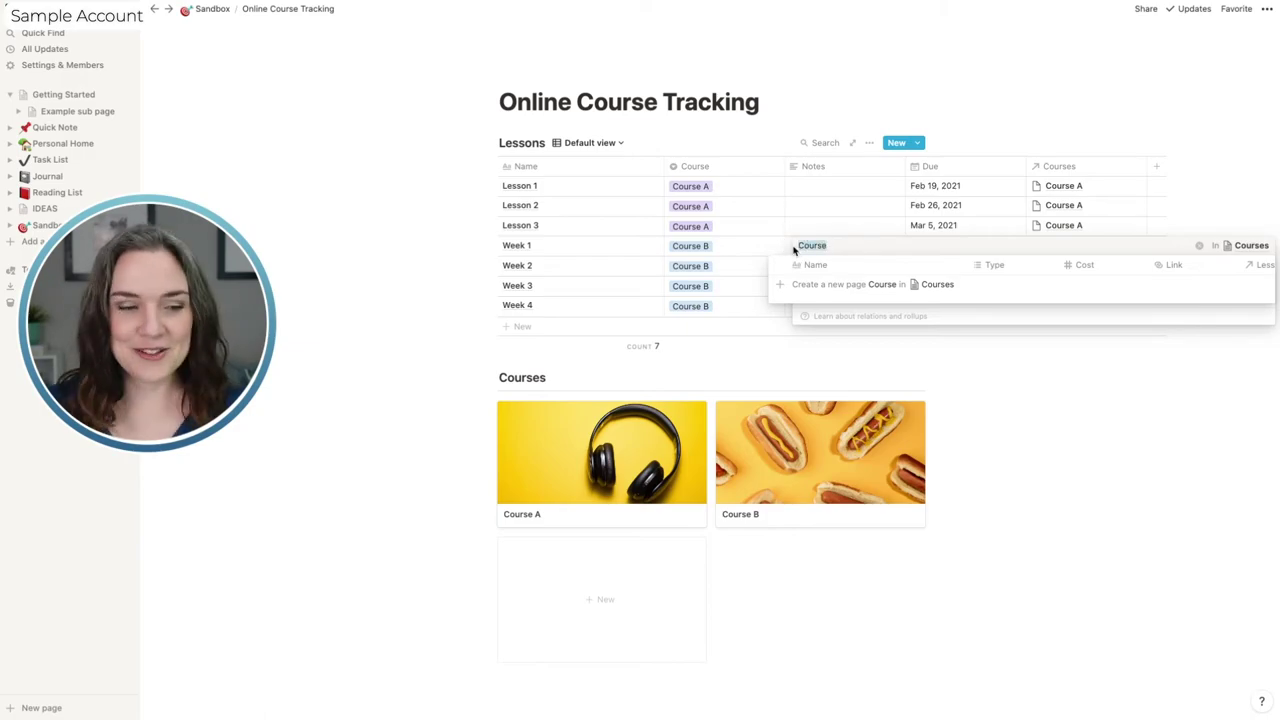
pyautogui.press('BackSpace')
pyautogui.click(951, 403)
# Open Course B, link Week 1, Week 2, Week 3 and Week 4 in its Lessons relation, and close it.
pyautogui.click(842, 461)
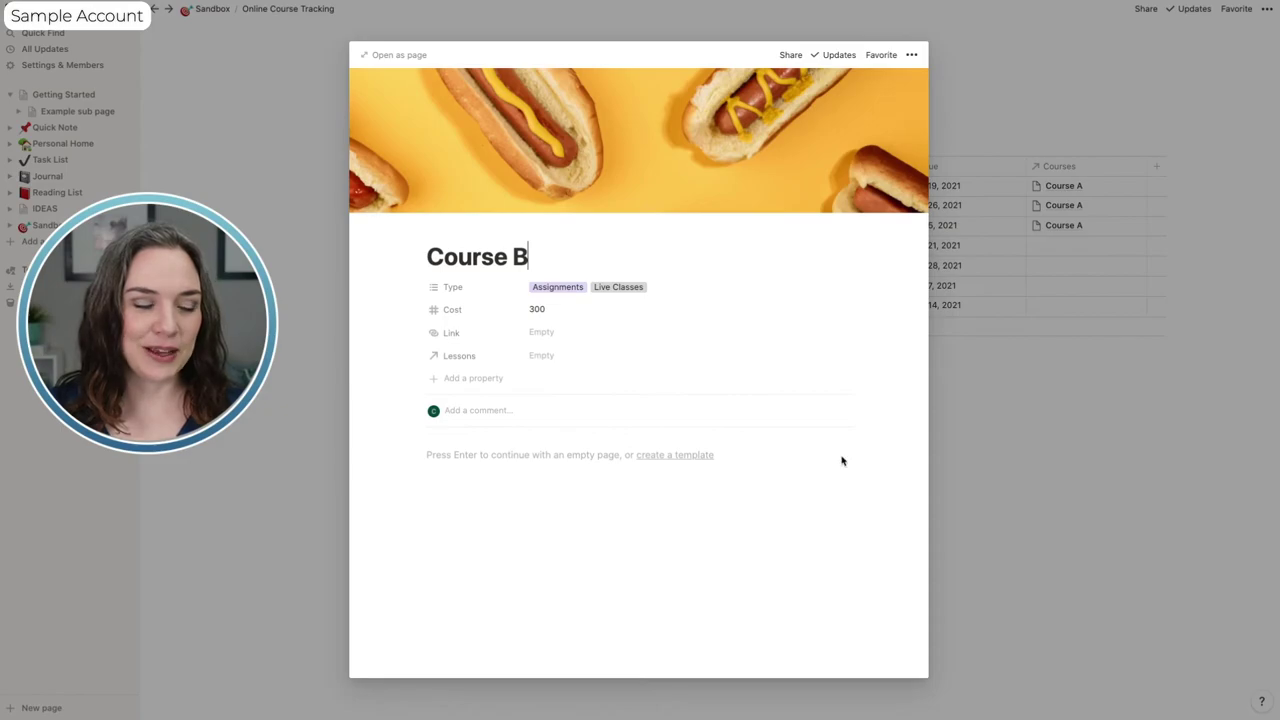
pyautogui.click(588, 363)
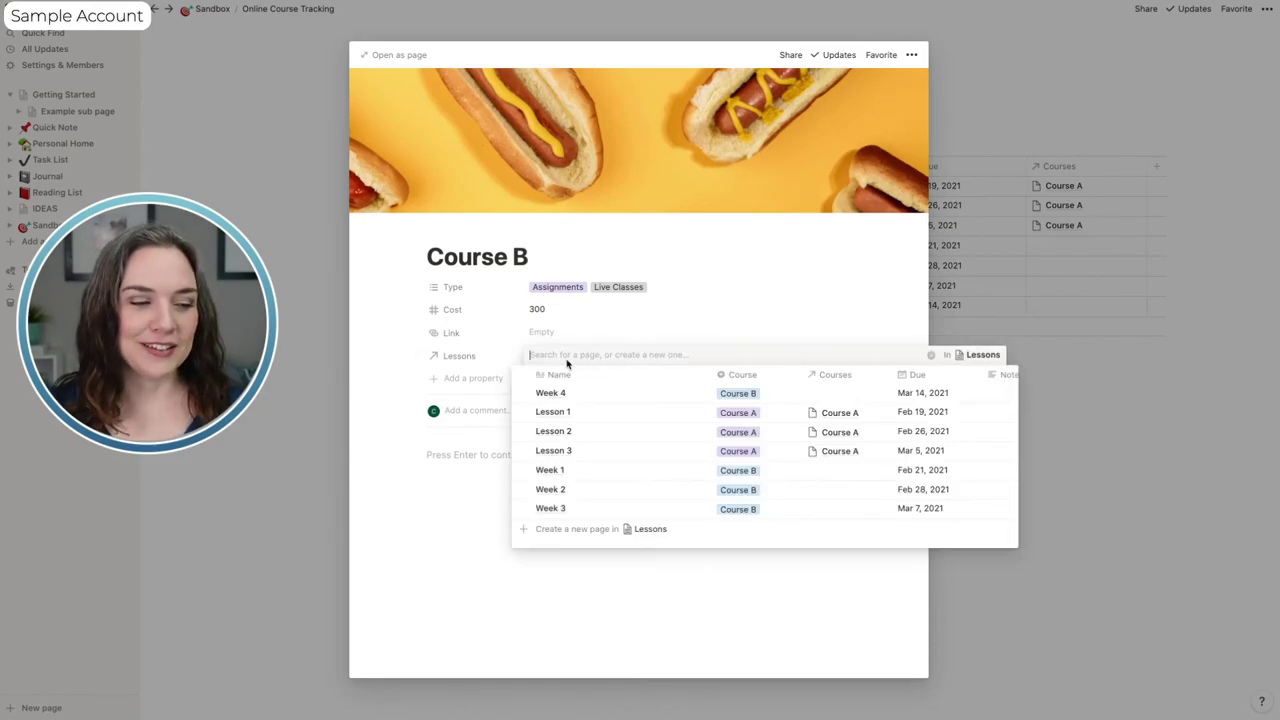
pyautogui.click(523, 393)
pyautogui.click(523, 470)
pyautogui.click(523, 489)
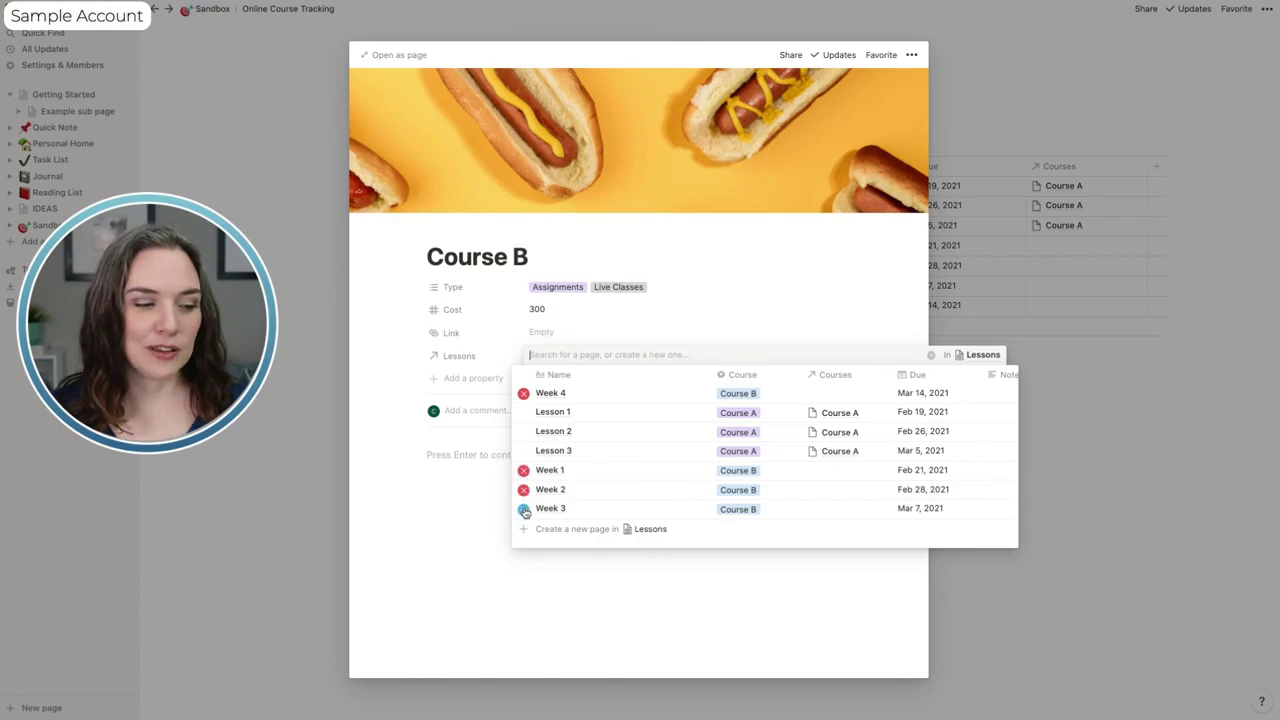
pyautogui.click(523, 508)
pyautogui.click(445, 524)
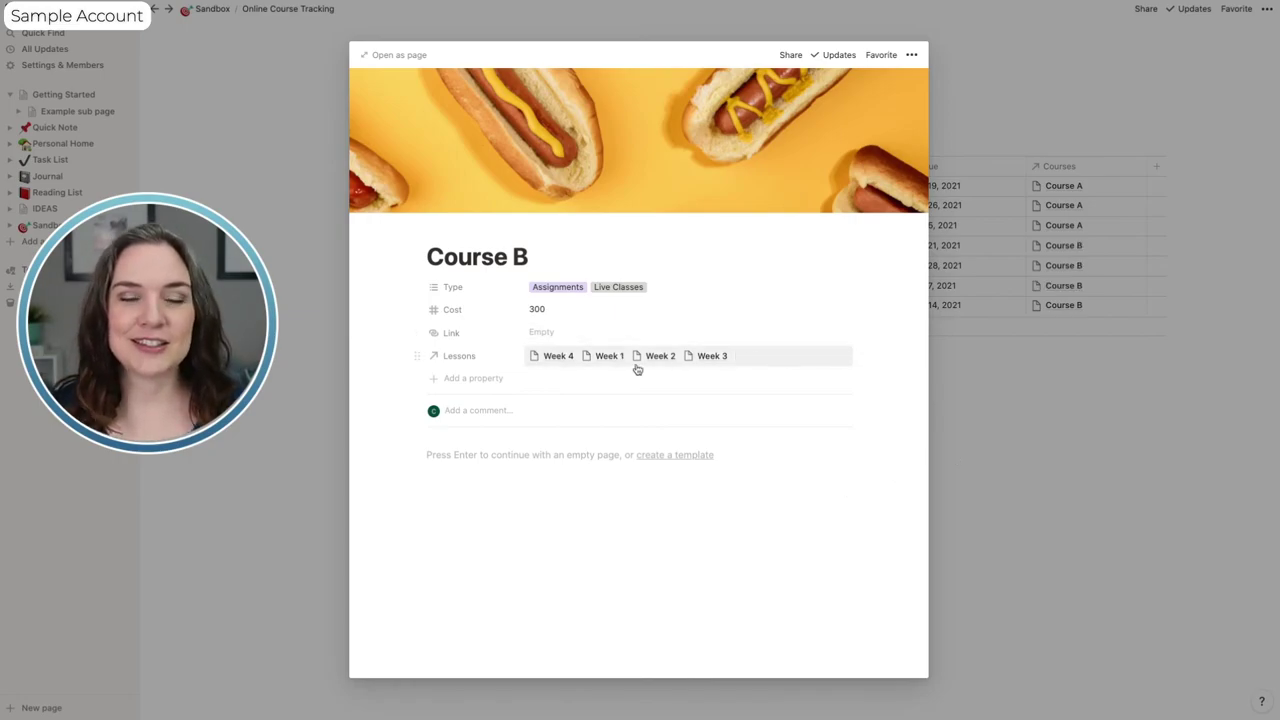
pyautogui.click(1018, 464)
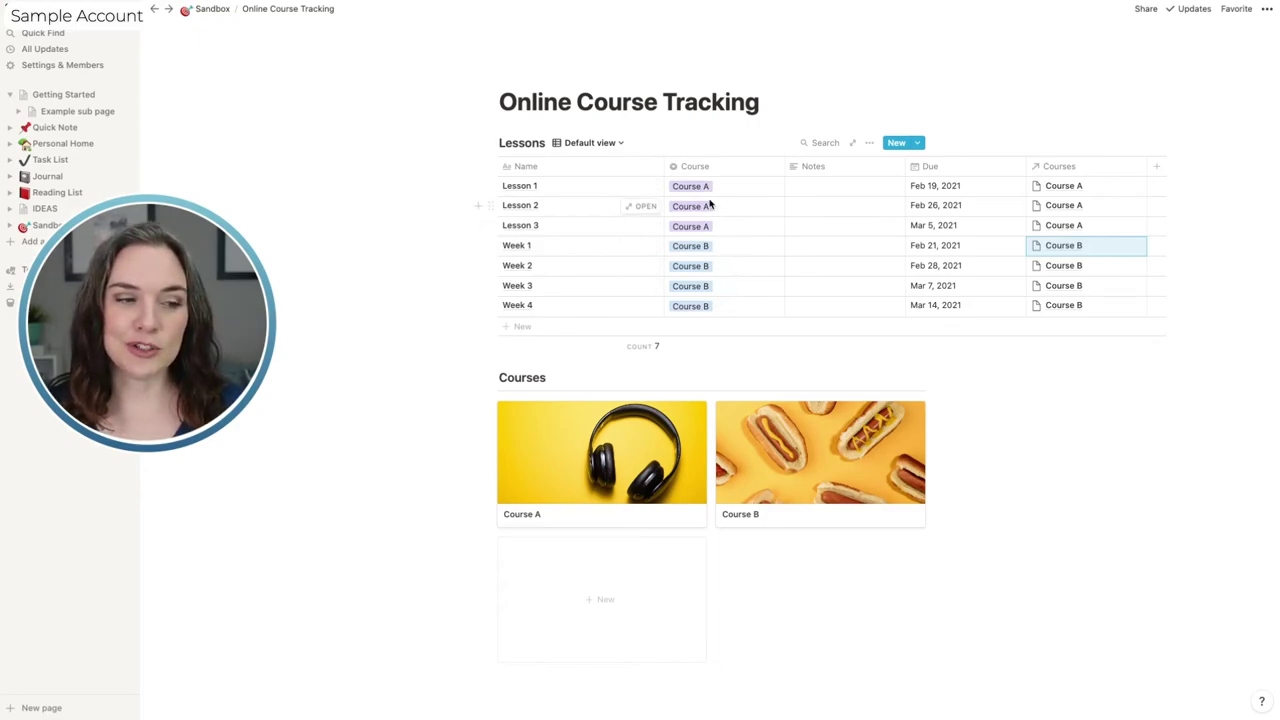
# Show the Lessons database in its By Course board view and return to the Default view.
pyautogui.click(615, 145)
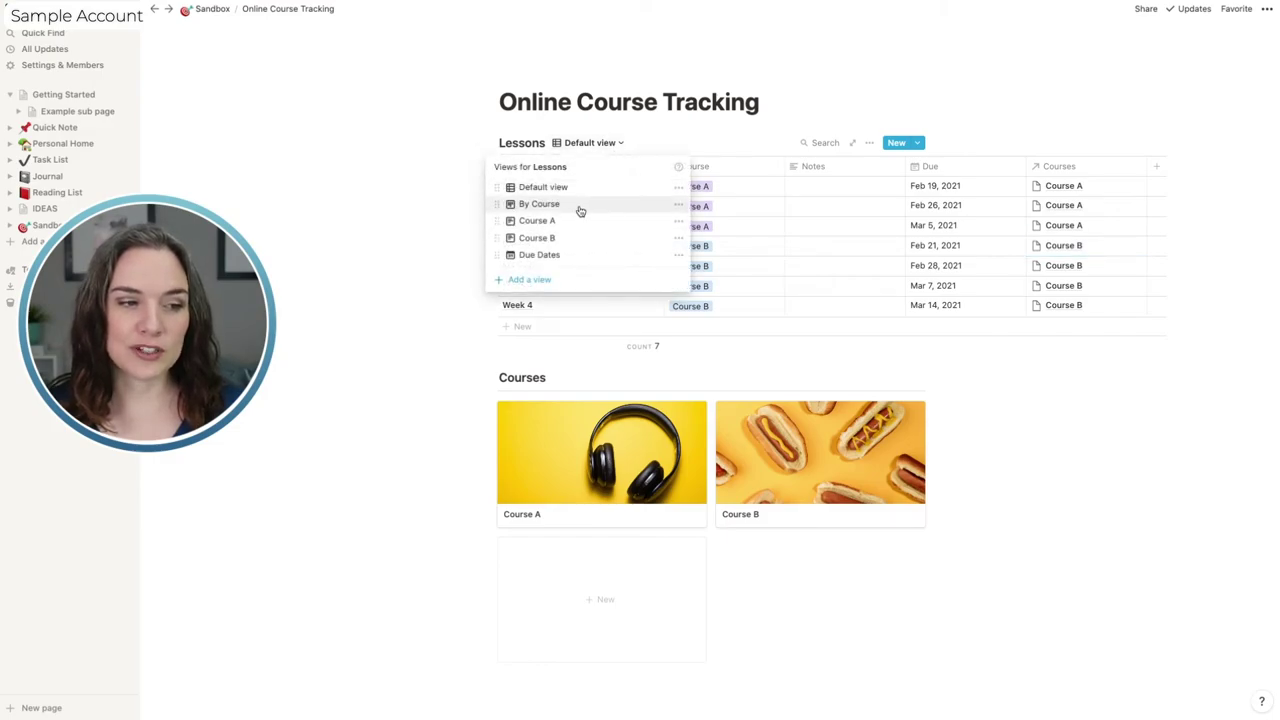
pyautogui.click(578, 209)
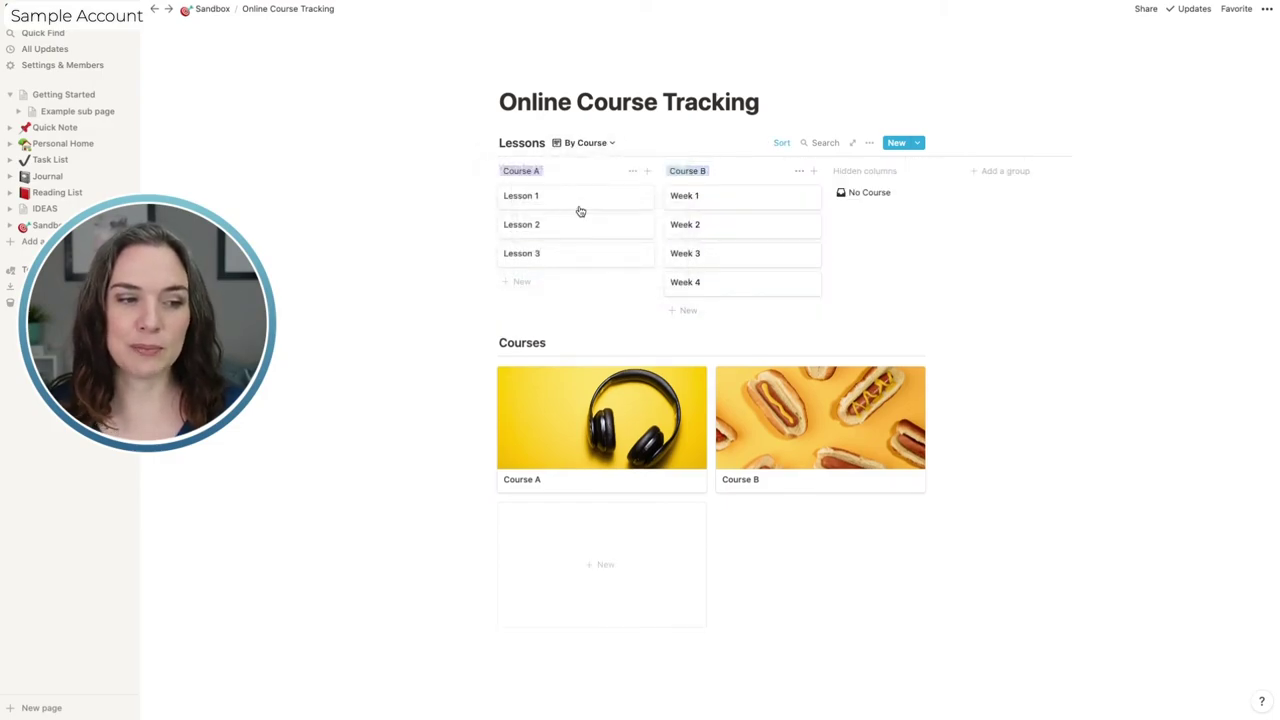
pyautogui.click(609, 144)
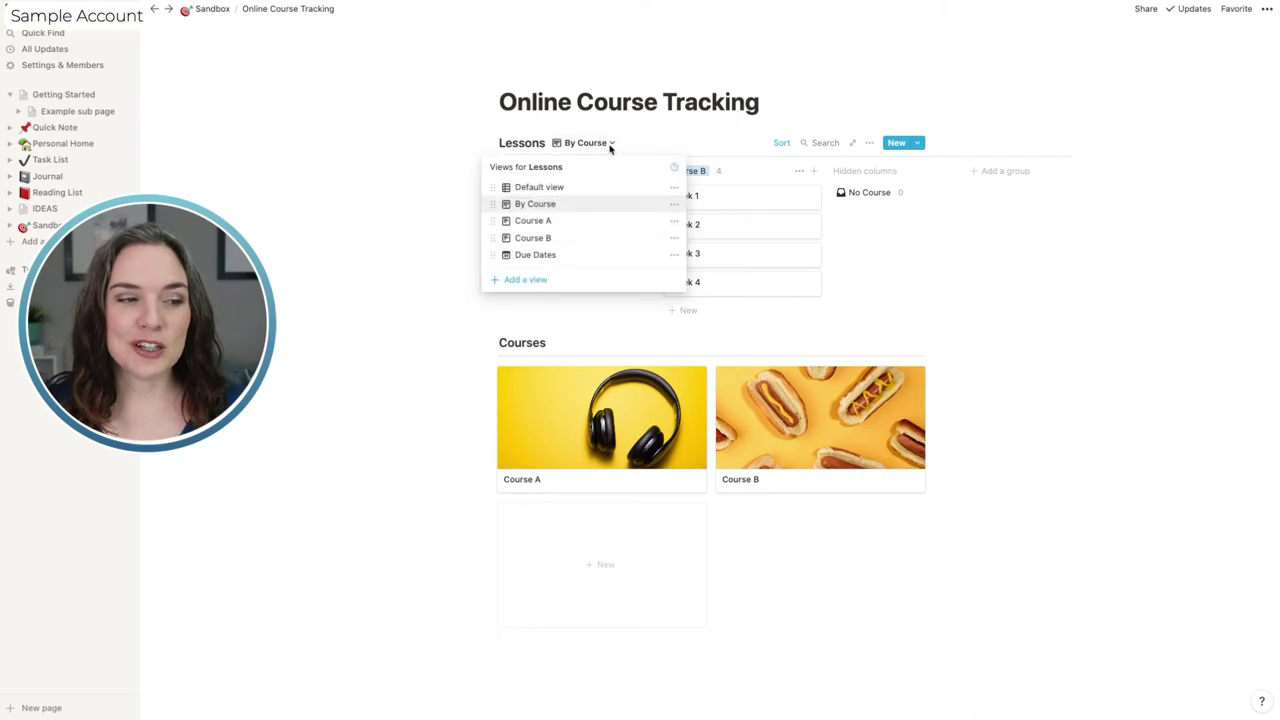
pyautogui.click(586, 188)
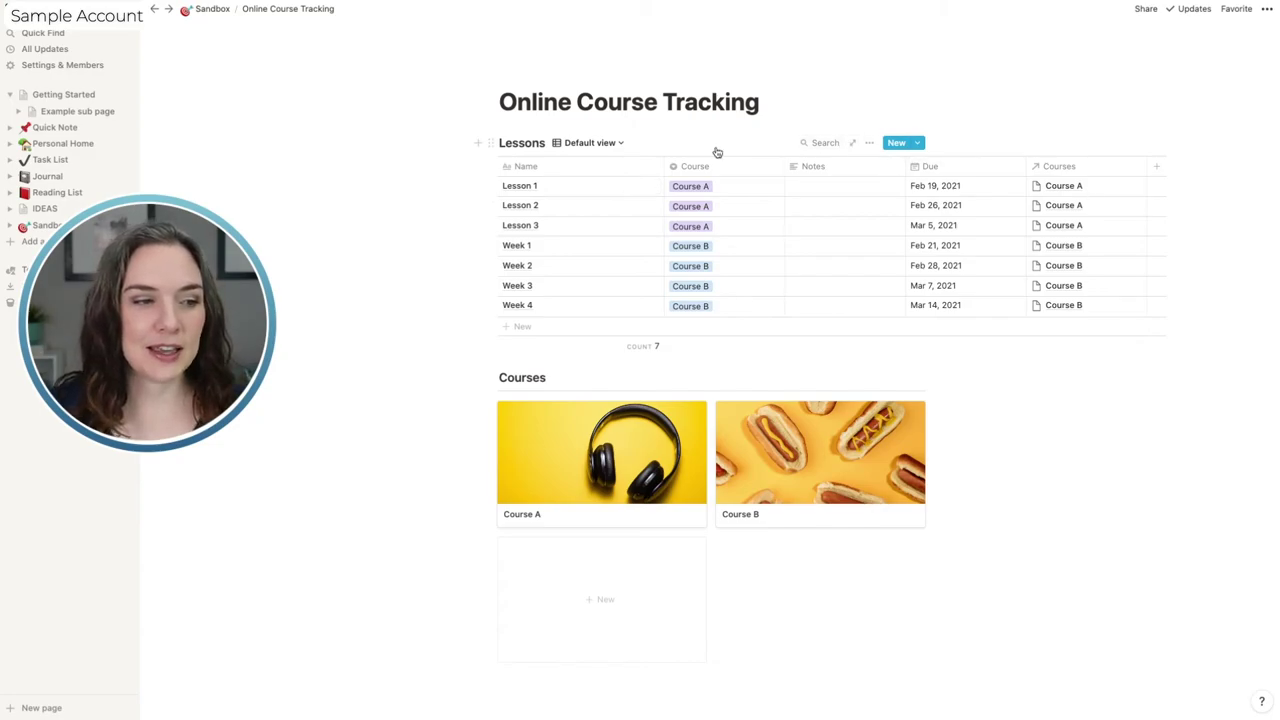
# Create a new table view named View B for the Lessons database.
pyautogui.click(600, 146)
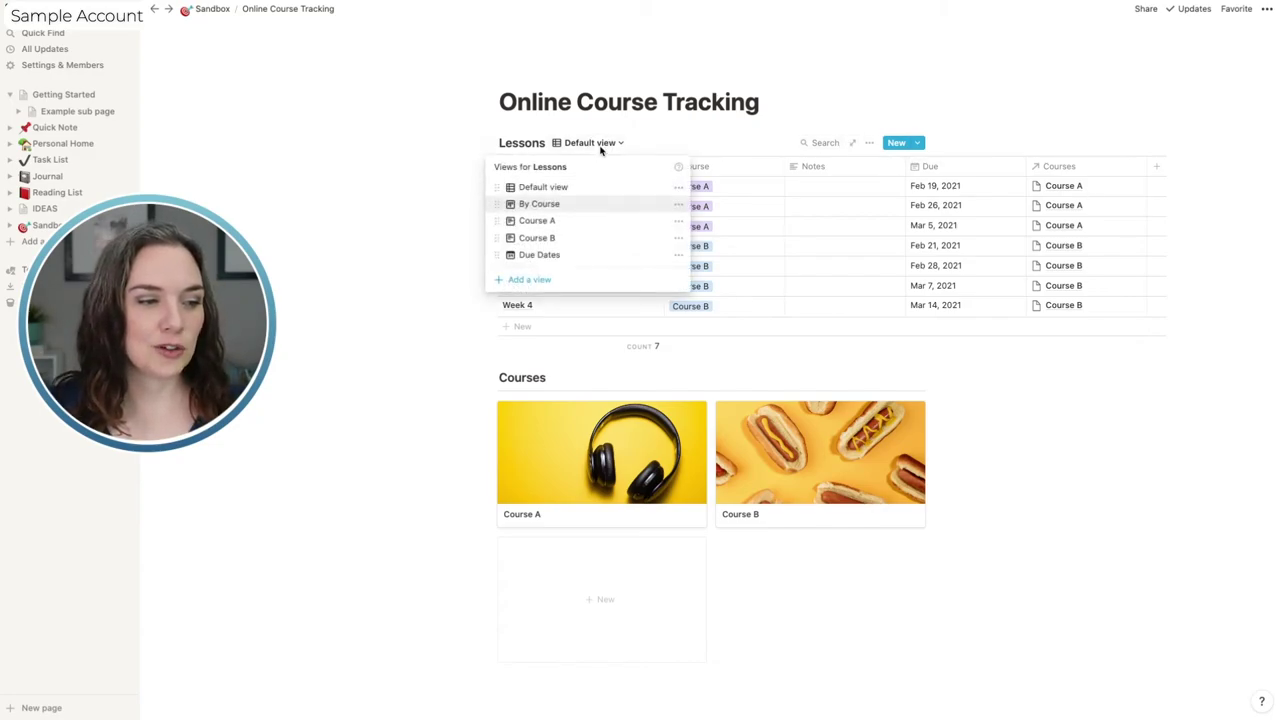
pyautogui.click(549, 280)
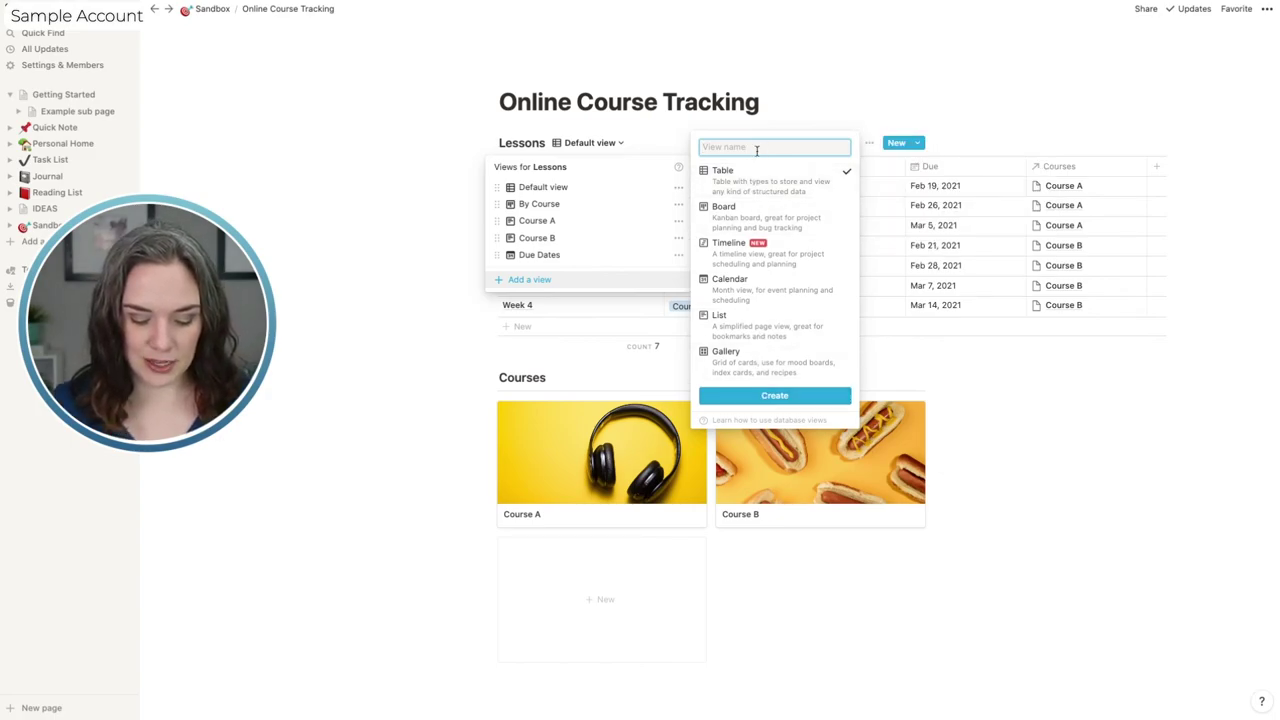
pyautogui.write('View ')
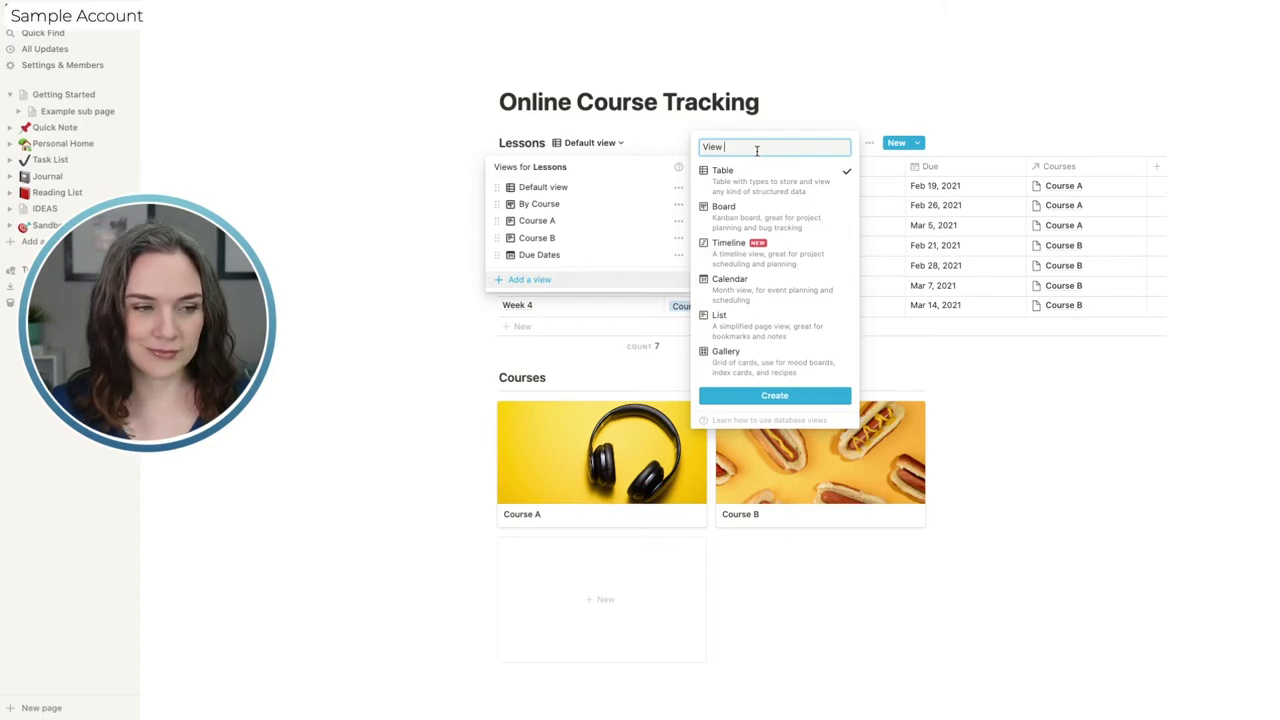
pyautogui.write('B')
pyautogui.press('Return')
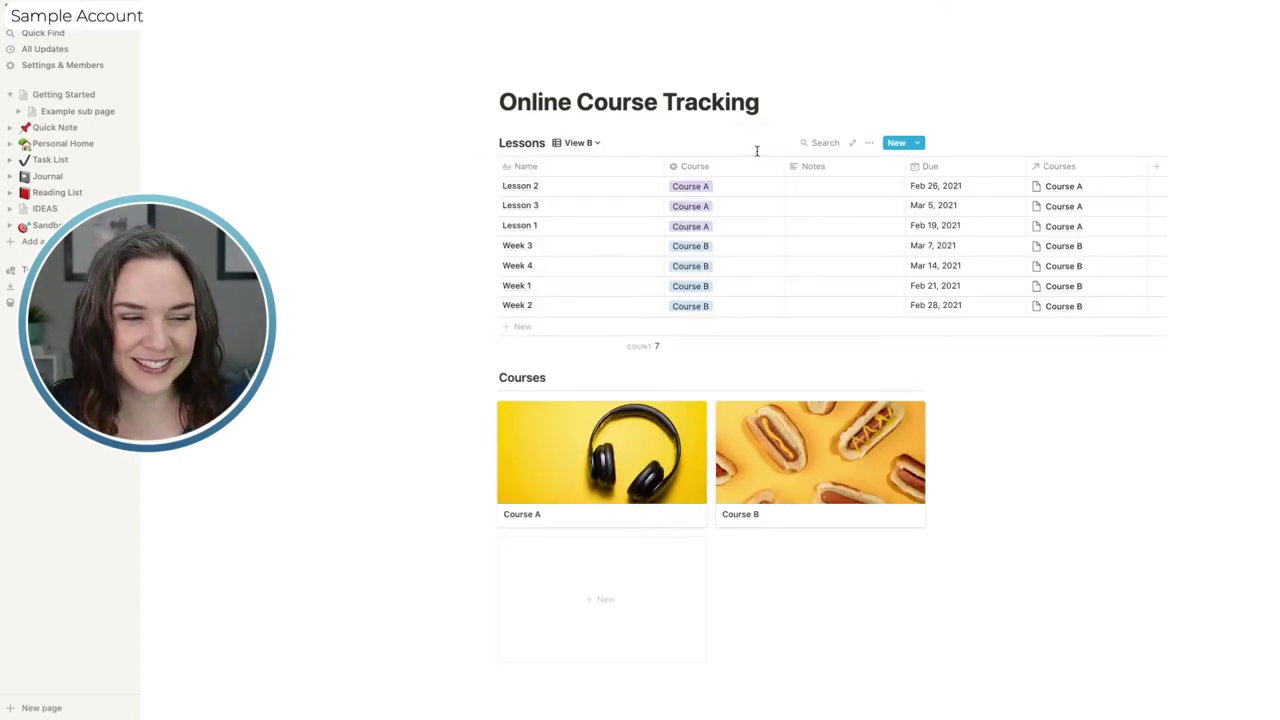
# Add a Contains filter on the Courses relation to View B without choosing a page, and switch the Lessons database to By Course.
pyautogui.click(871, 145)
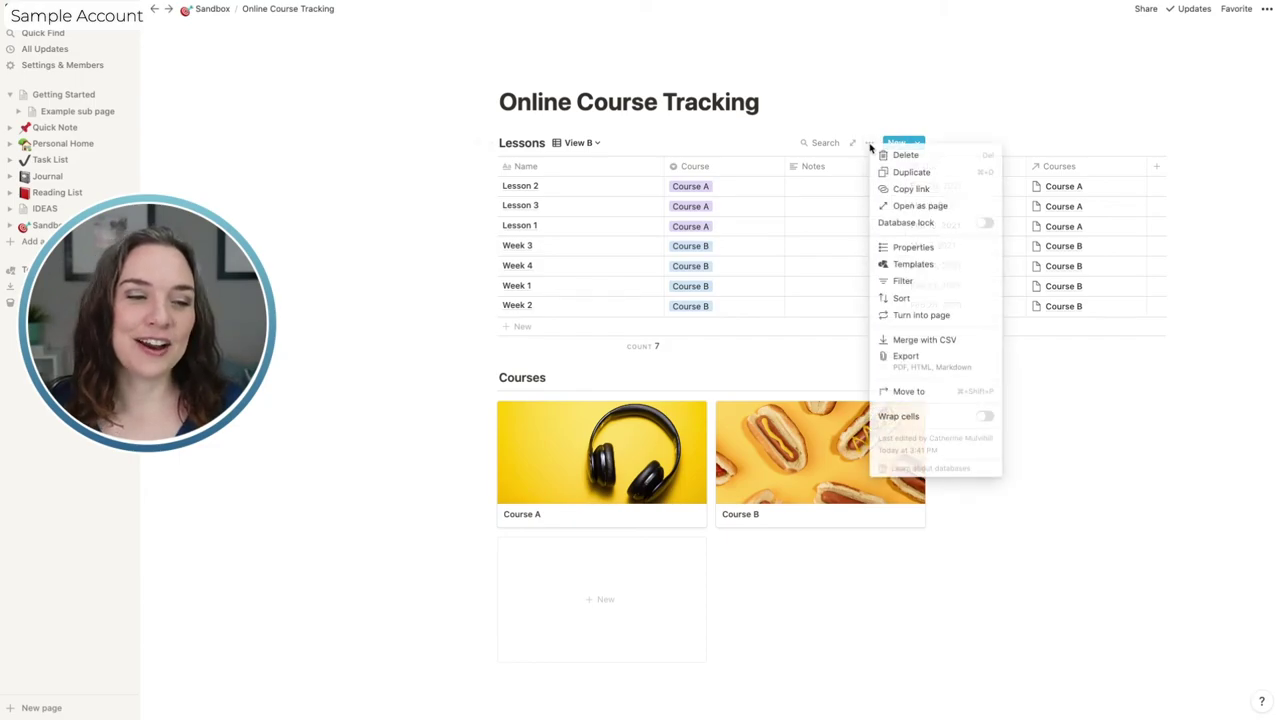
pyautogui.click(905, 281)
pyautogui.click(676, 254)
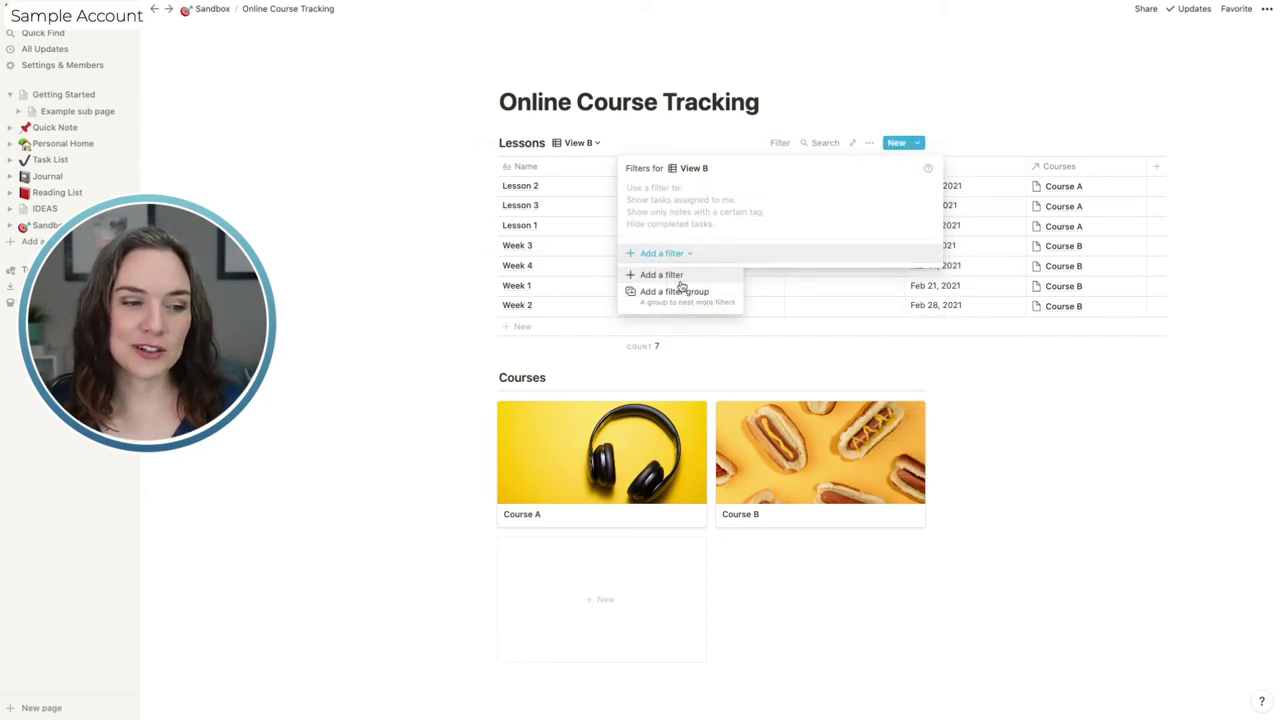
pyautogui.click(679, 279)
pyautogui.click(712, 192)
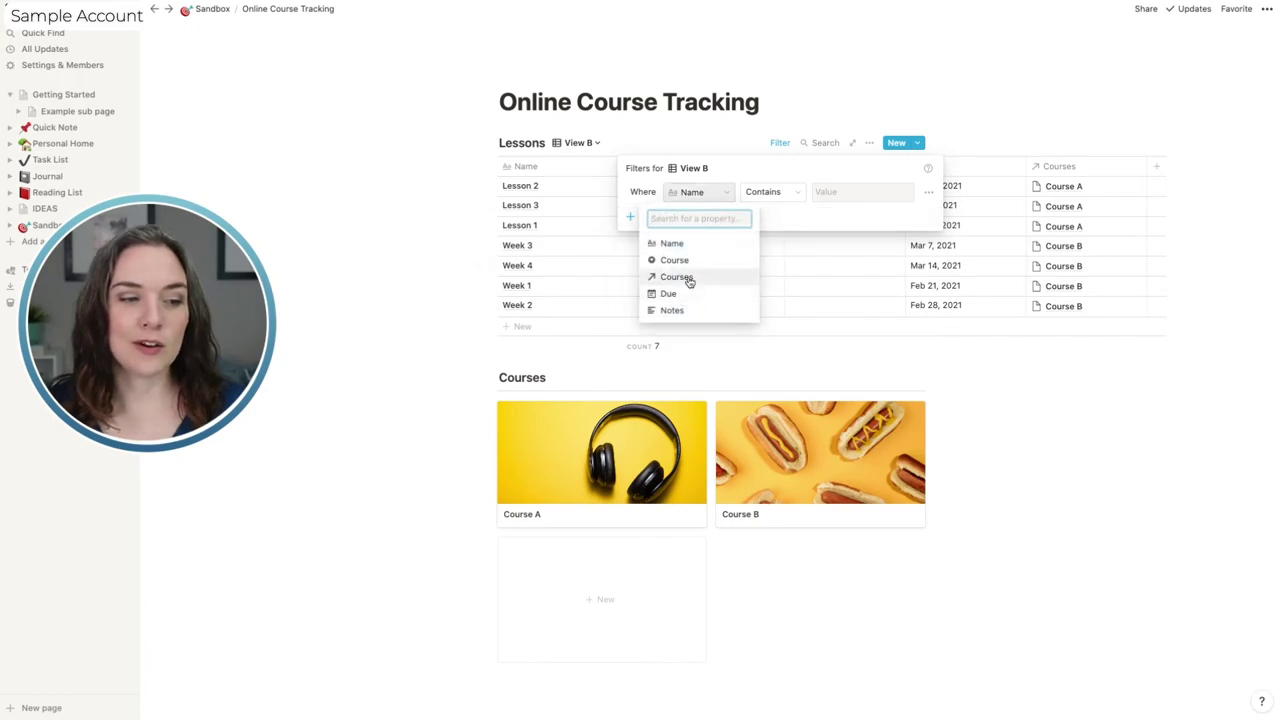
pyautogui.click(688, 278)
pyautogui.click(856, 192)
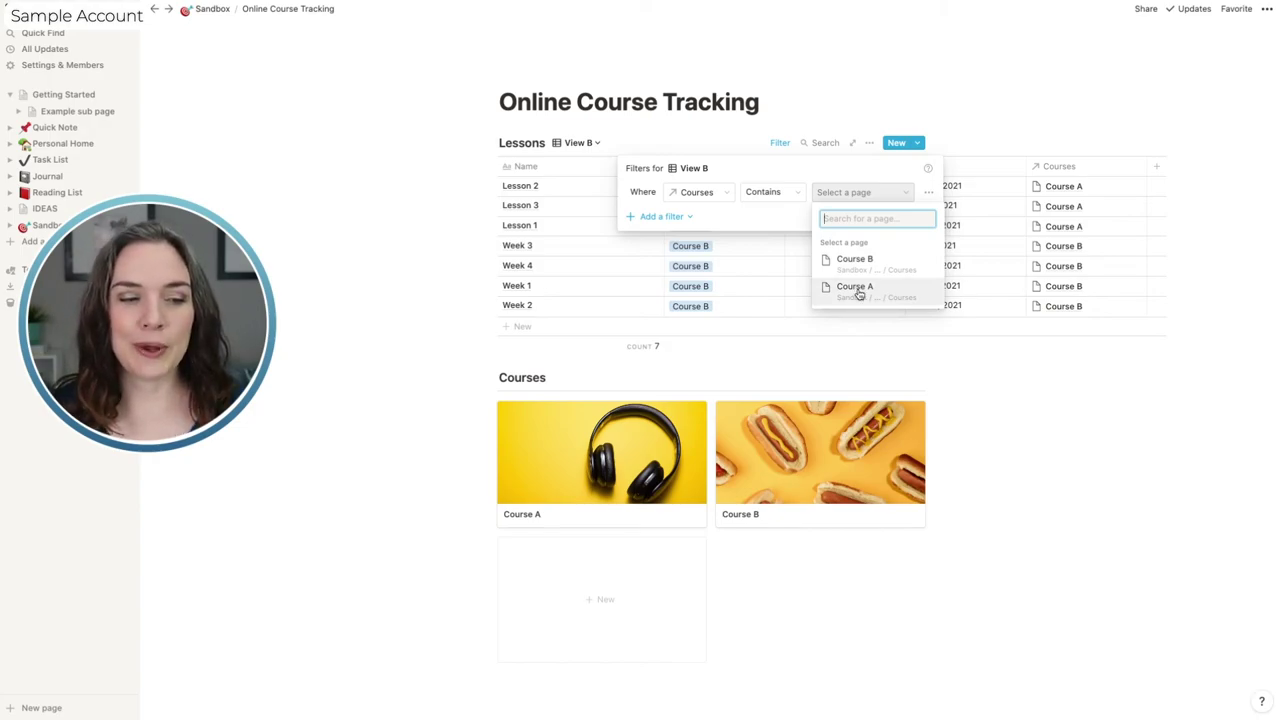
pyautogui.click(860, 351)
pyautogui.click(718, 145)
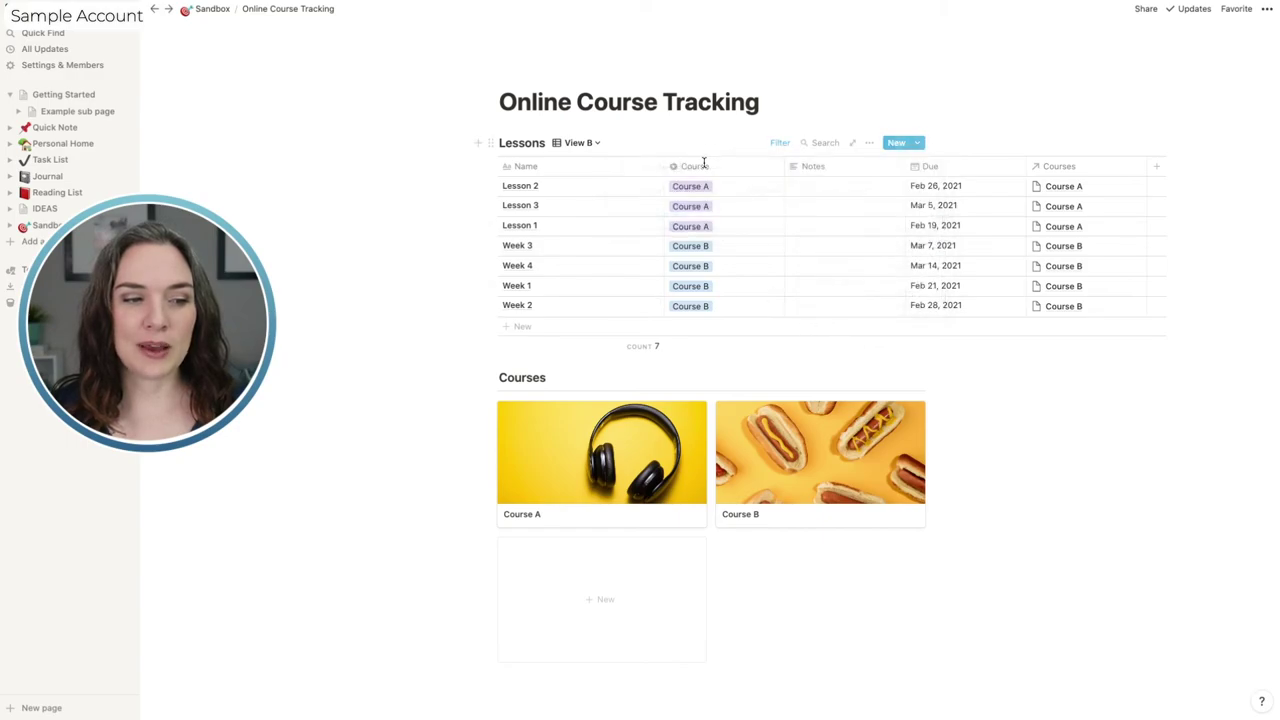
pyautogui.click(596, 144)
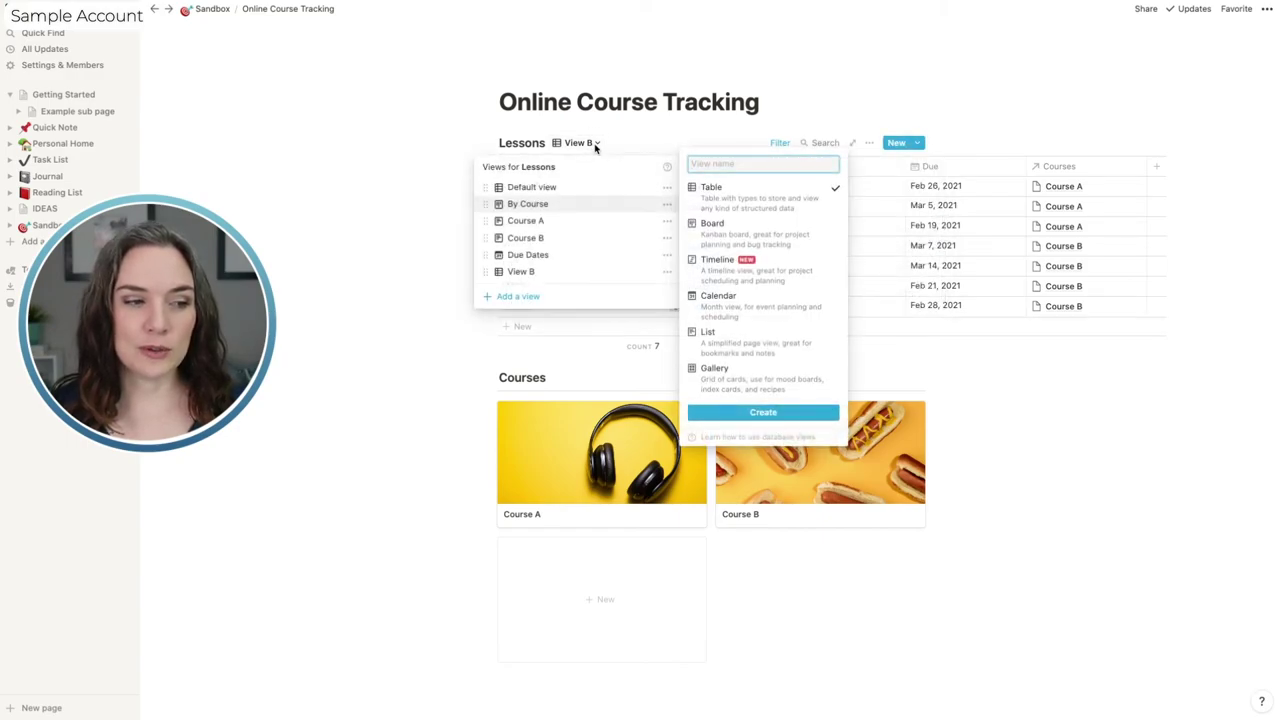
pyautogui.click(533, 210)
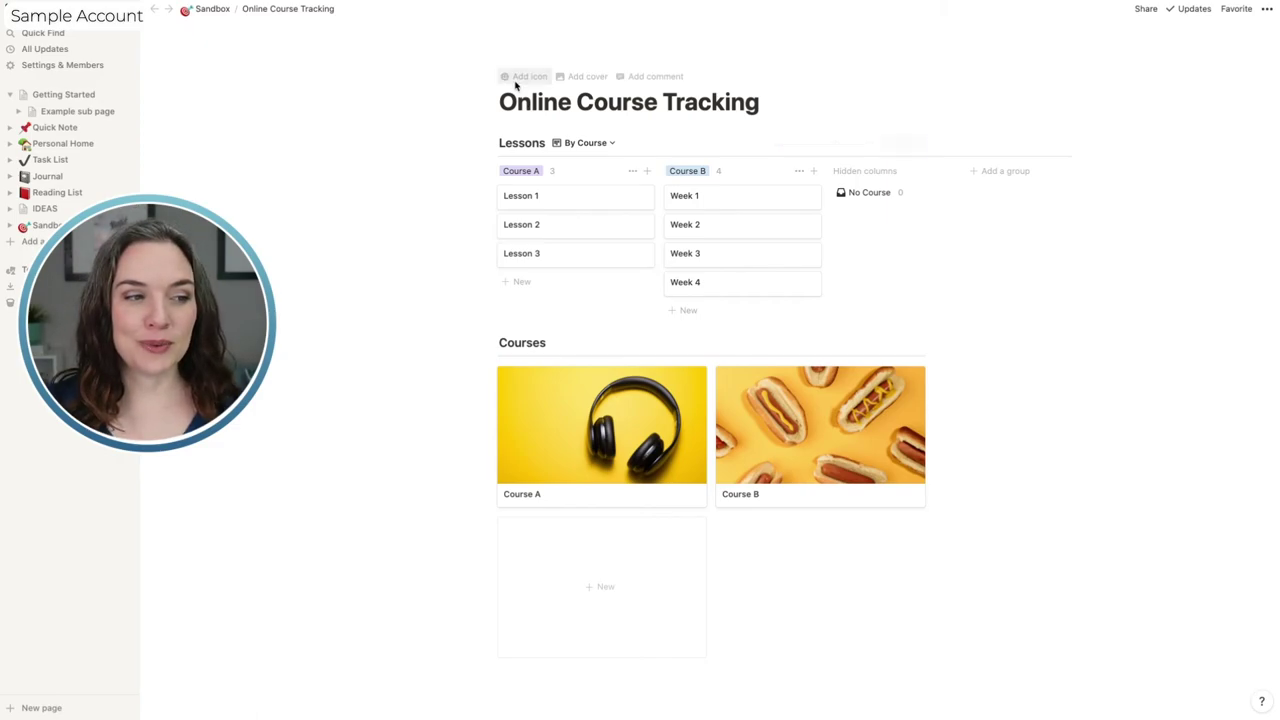
# Add an icon to the Online Course Tracking page and change it to the beaming face emoji.
pyautogui.click(528, 77)
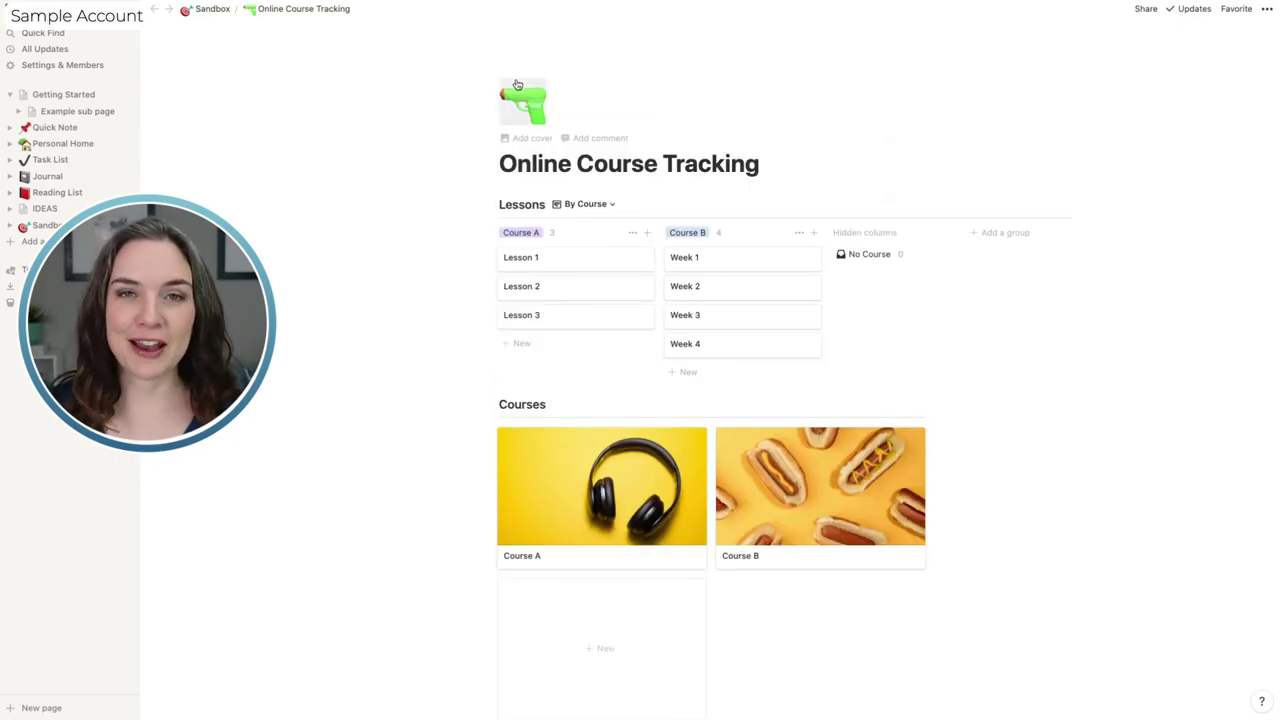
pyautogui.click(522, 100)
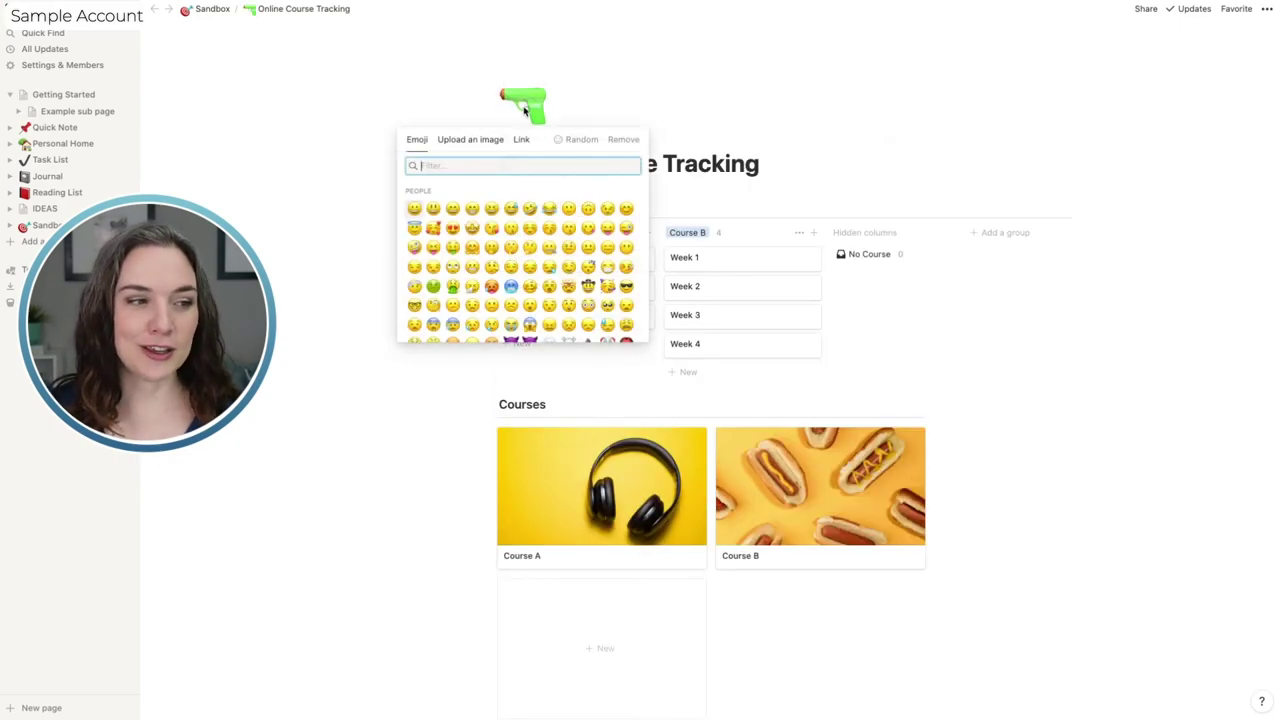
pyautogui.click(480, 149)
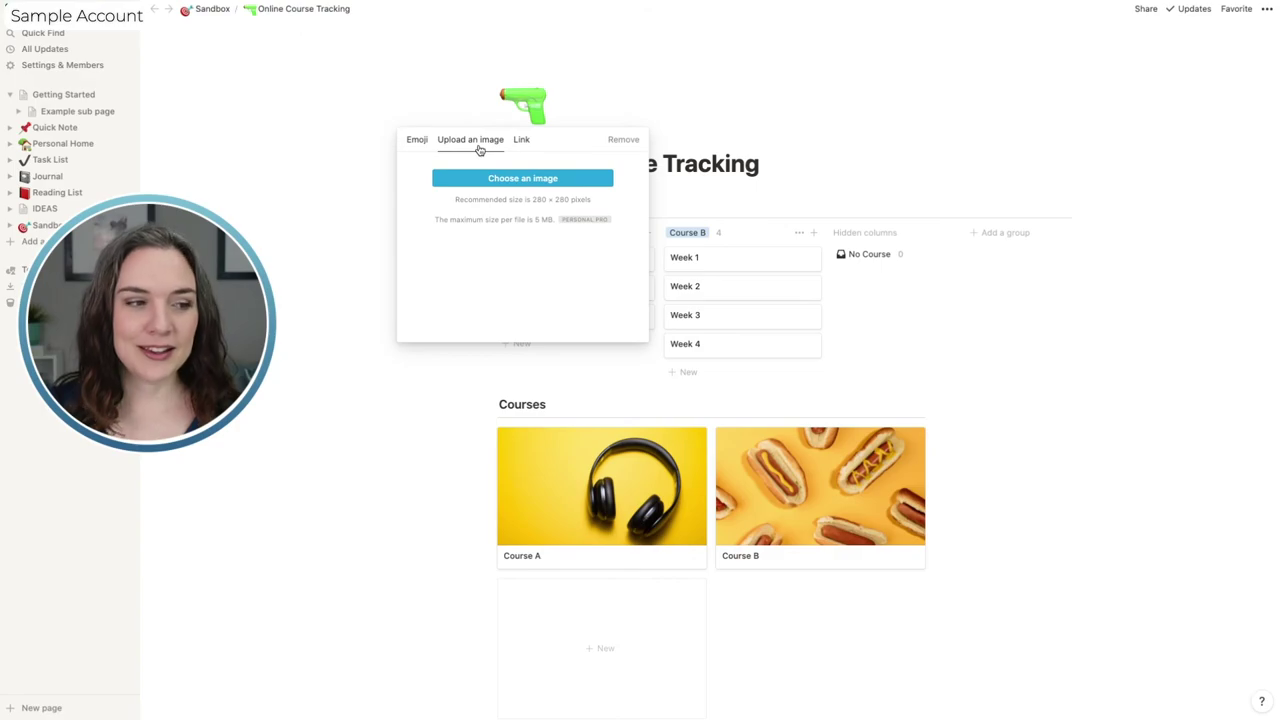
pyautogui.click(417, 140)
pyautogui.click(472, 208)
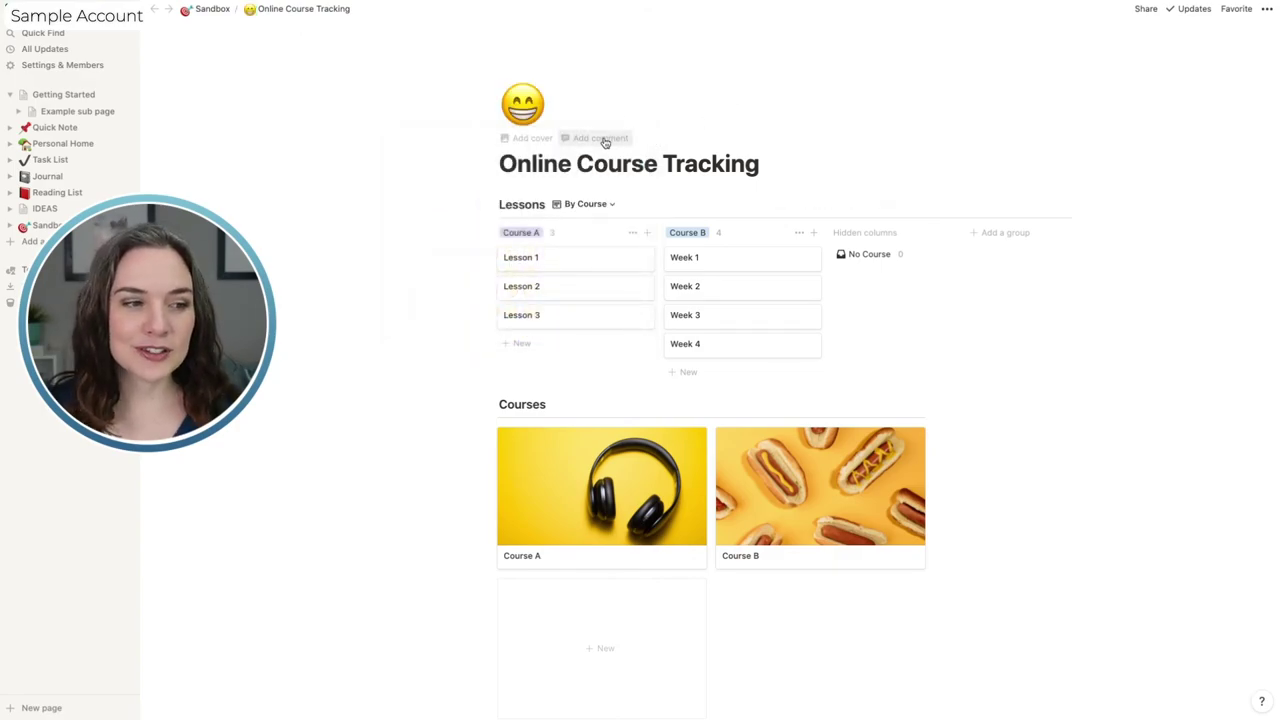
# Add a cover to the Online Course Tracking page and change it to the purple-to-pink gradient.
pyautogui.click(527, 139)
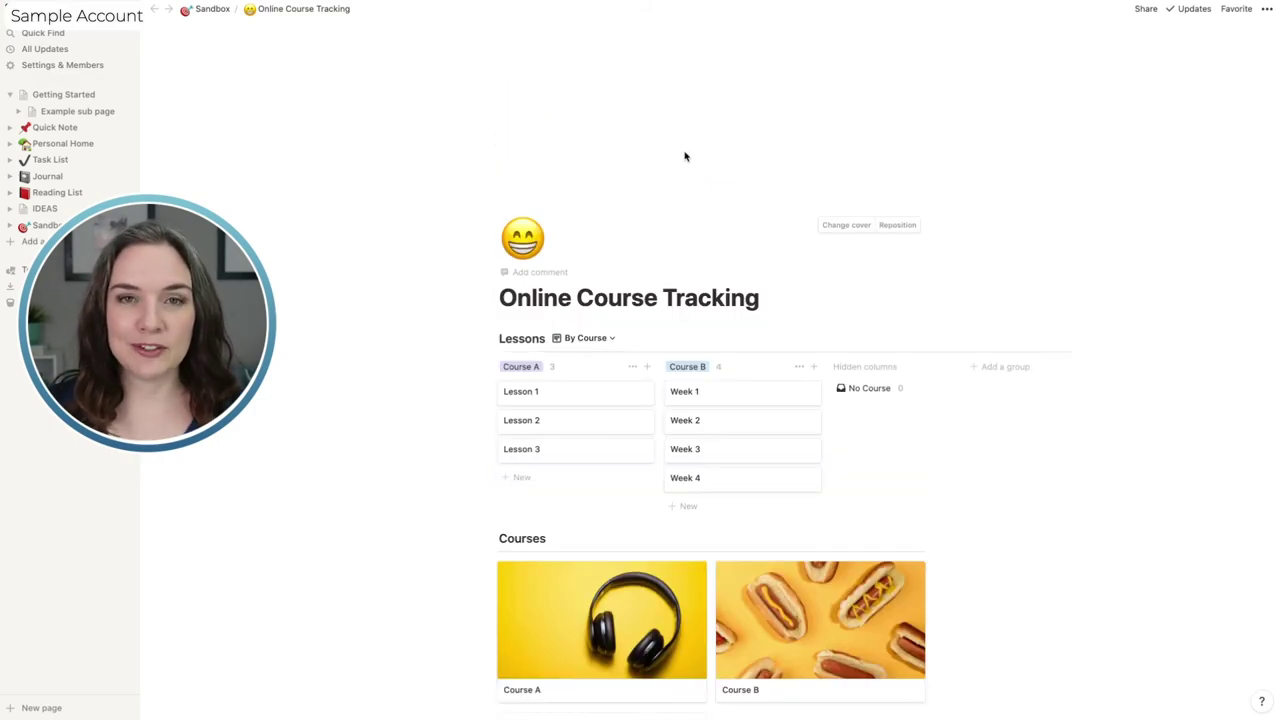
pyautogui.click(850, 225)
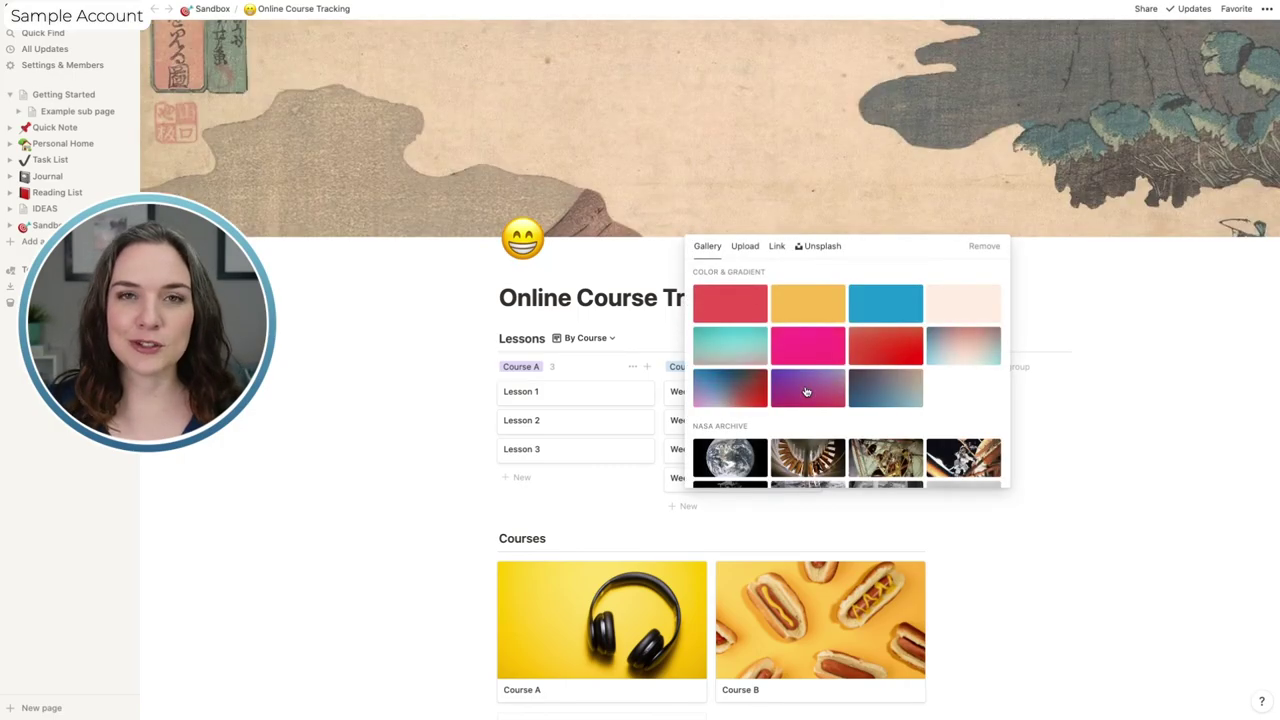
pyautogui.click(806, 391)
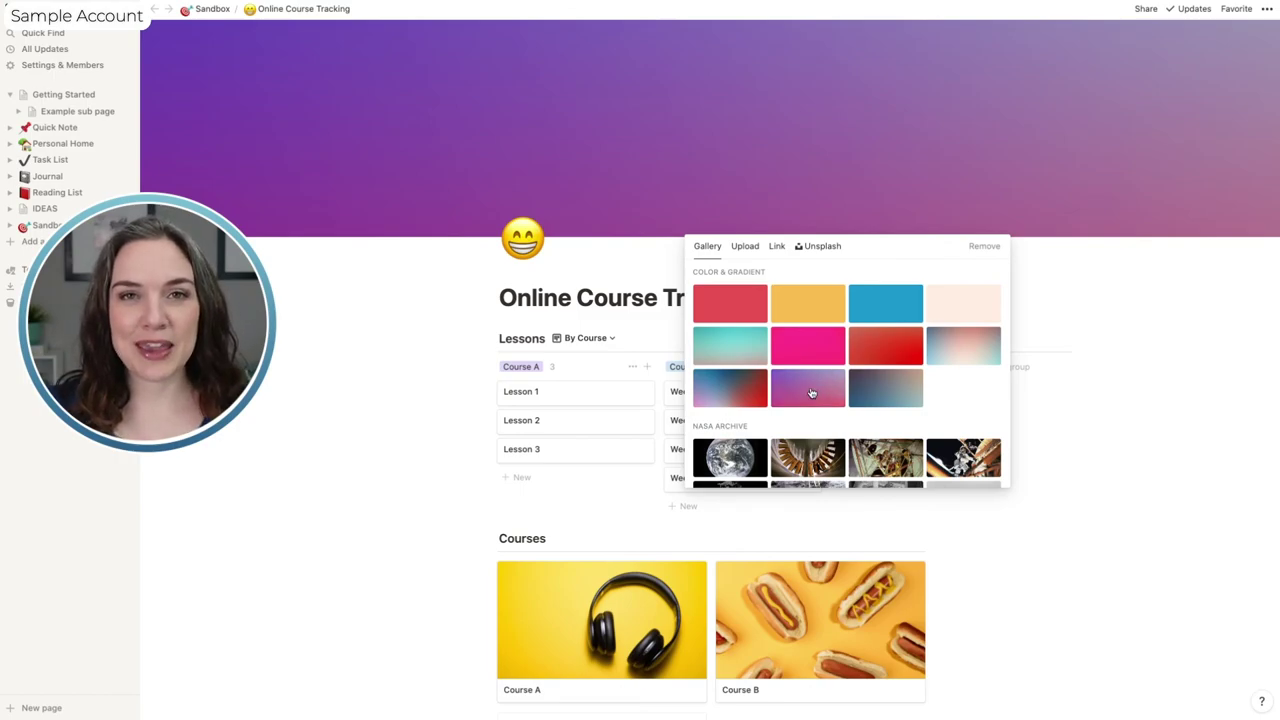
pyautogui.click(448, 391)
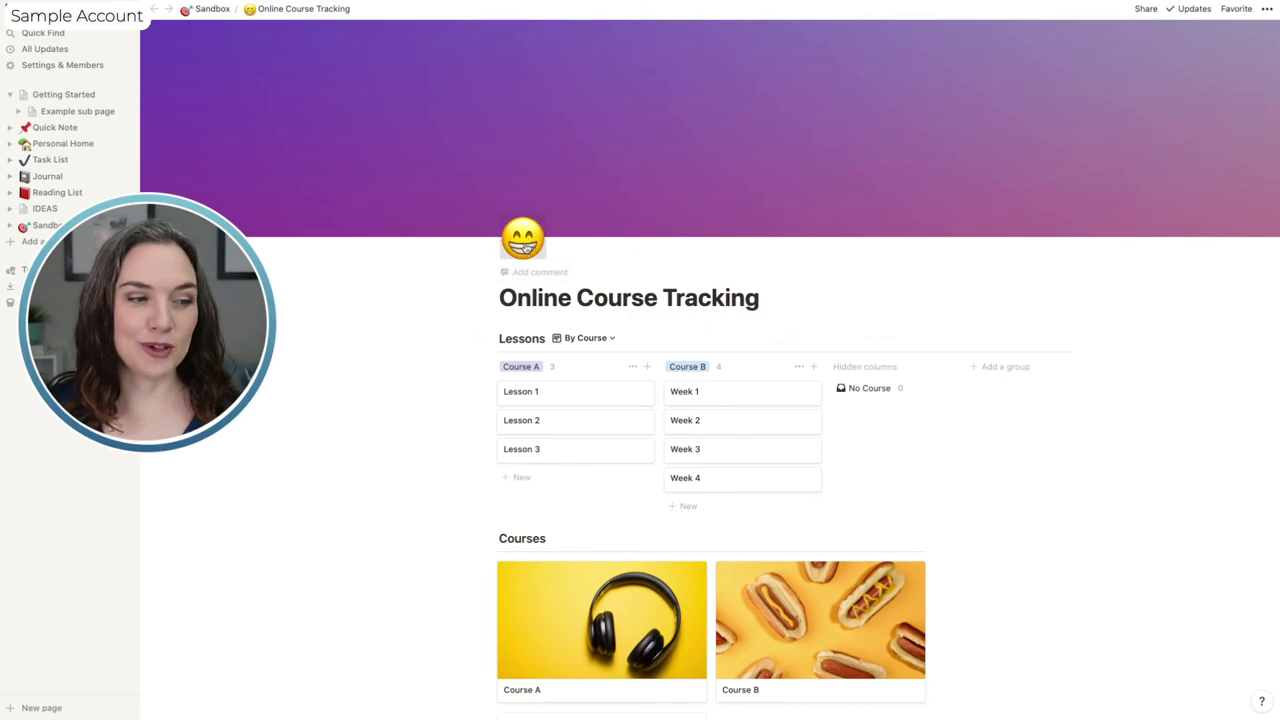
# Remove the emoji icon from the Online Course Tracking page.
pyautogui.click(523, 241)
pyautogui.click(622, 273)
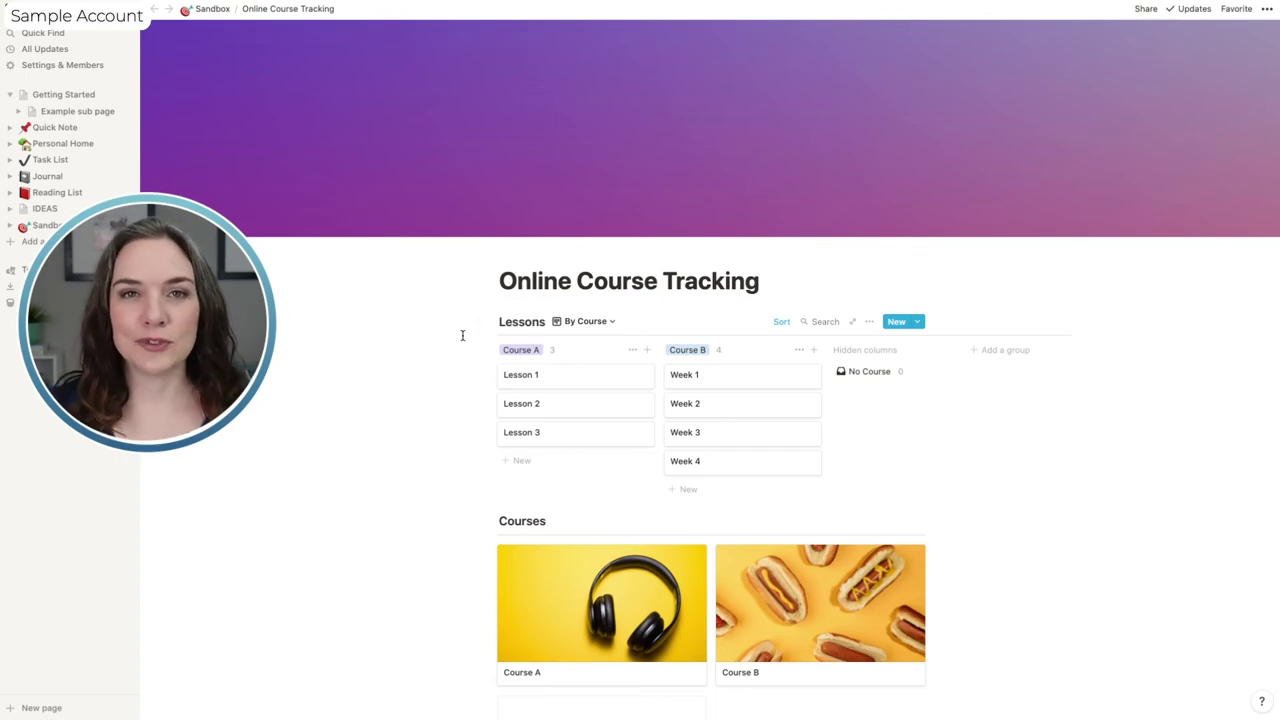
# Turn on small text and full width for the Online Course Tracking page.
pyautogui.scroll(-5, 466, 340)
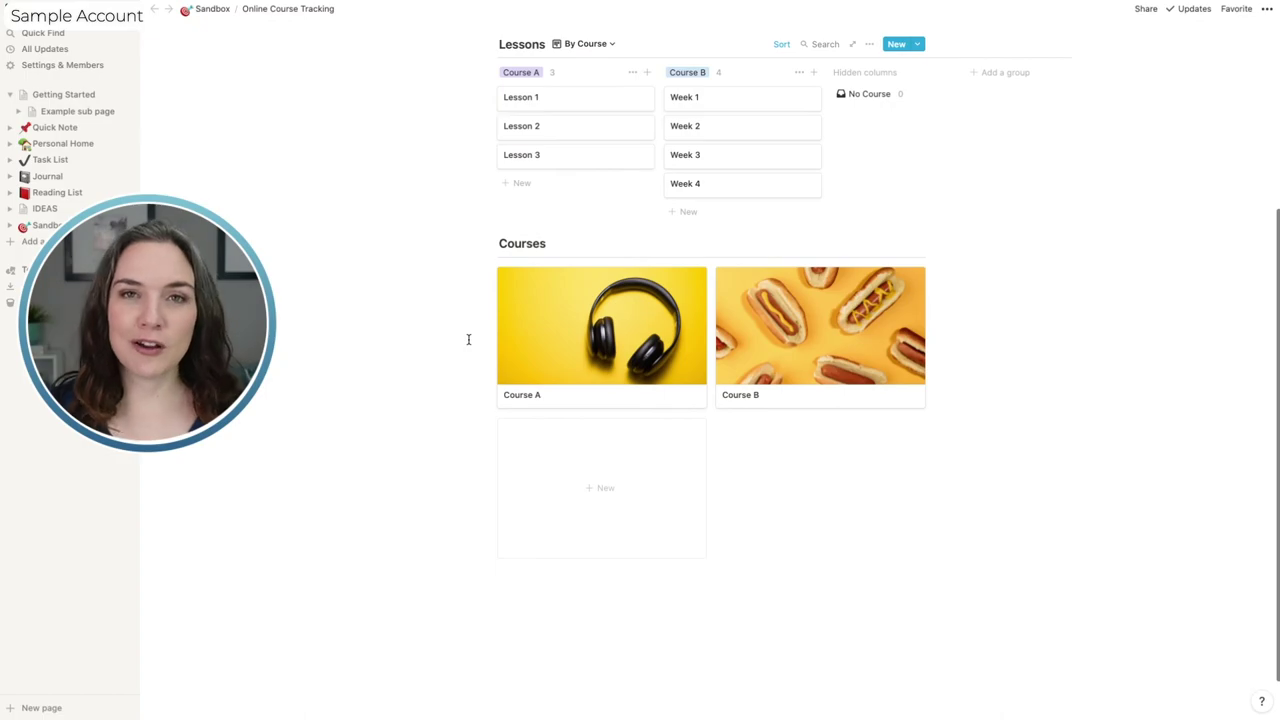
pyautogui.scroll(5, 468, 339)
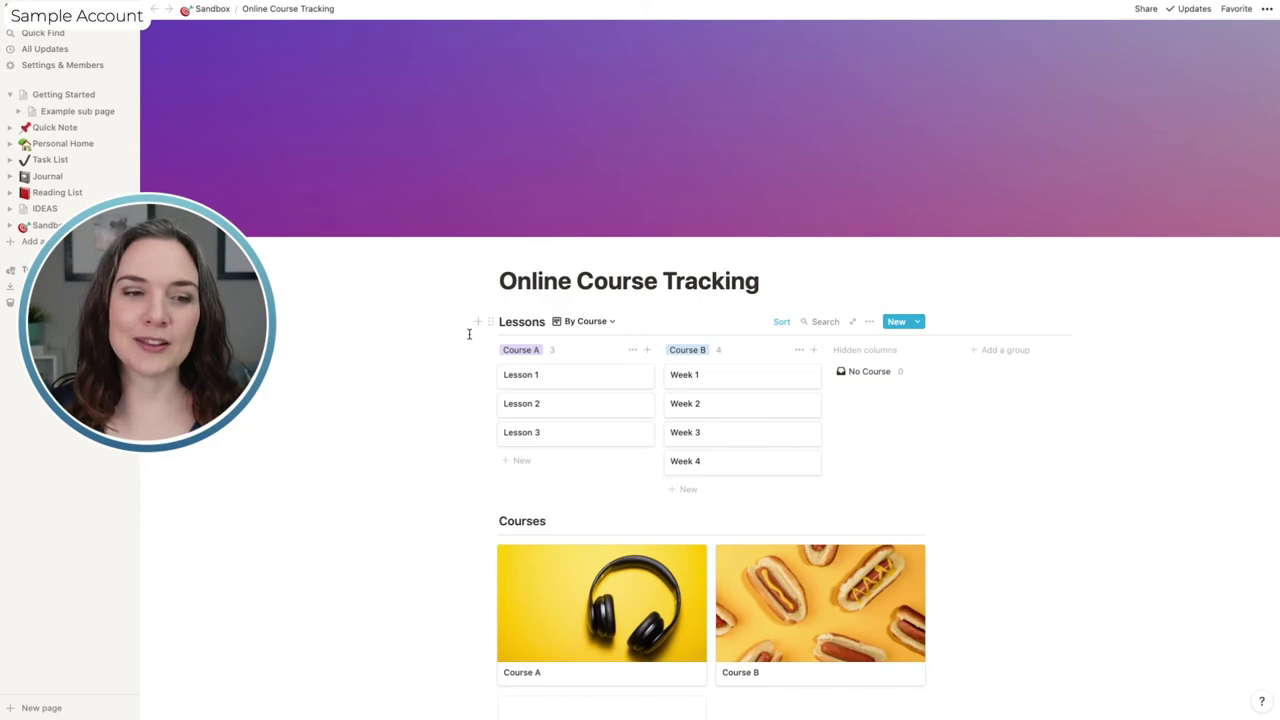
pyautogui.click(1267, 10)
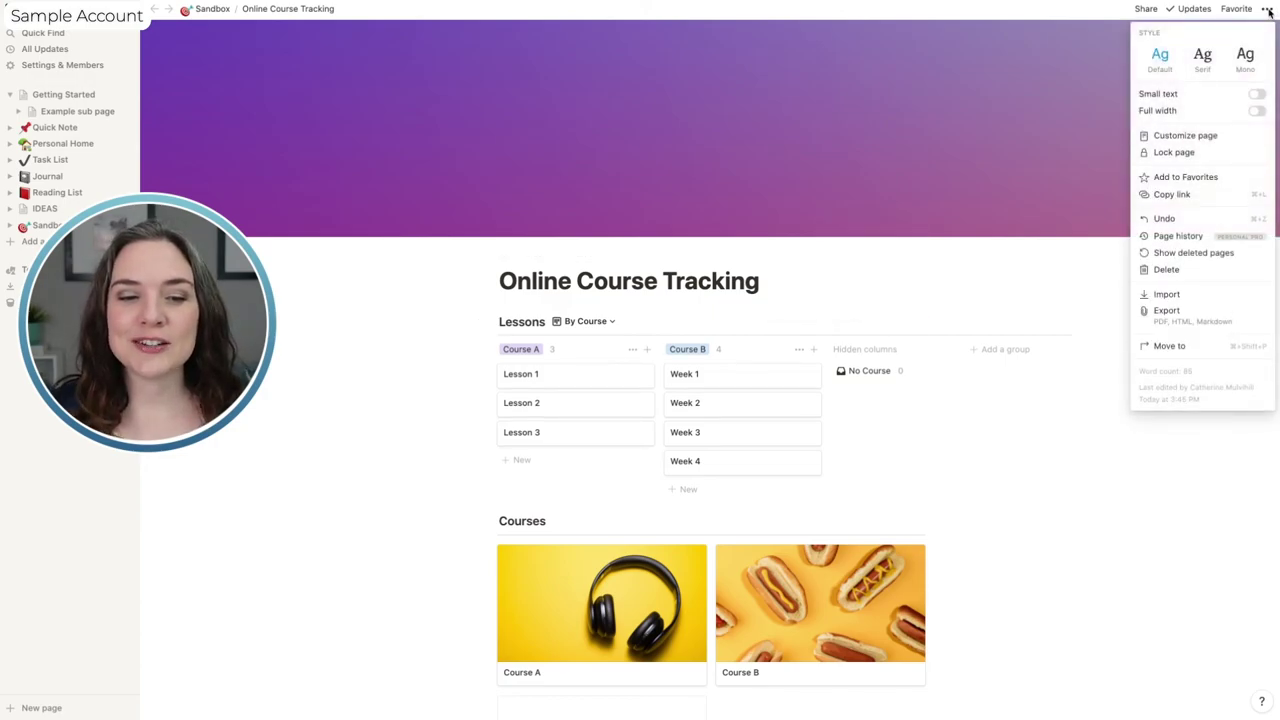
pyautogui.click(1256, 96)
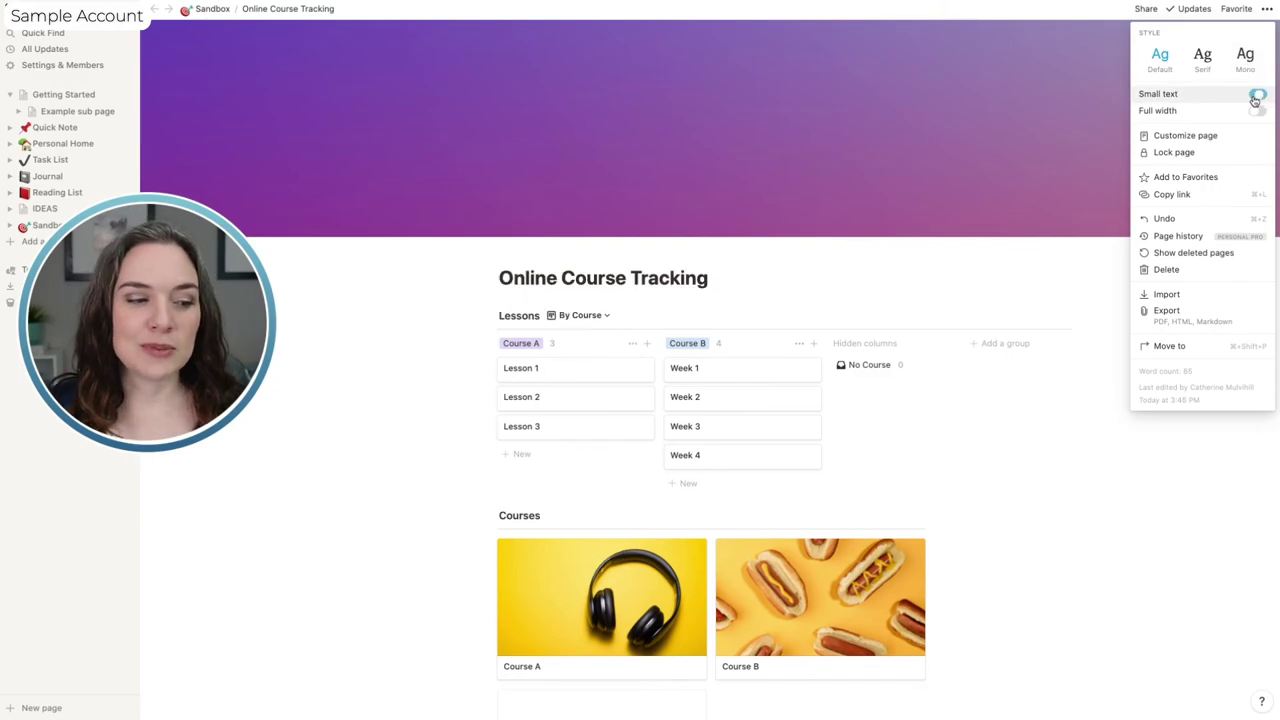
pyautogui.click(1256, 112)
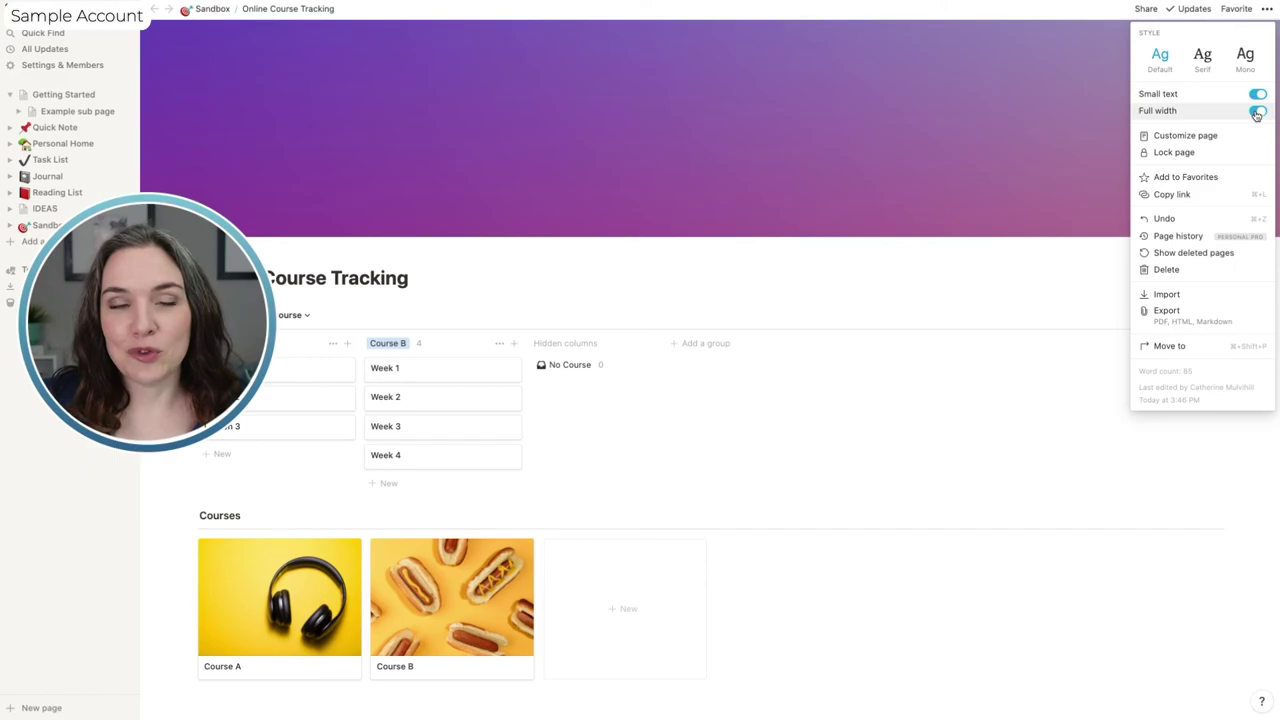
# Try the Serif and Mono font styles on the Online Course Tracking page and return it to the Default style.
pyautogui.click(1203, 58)
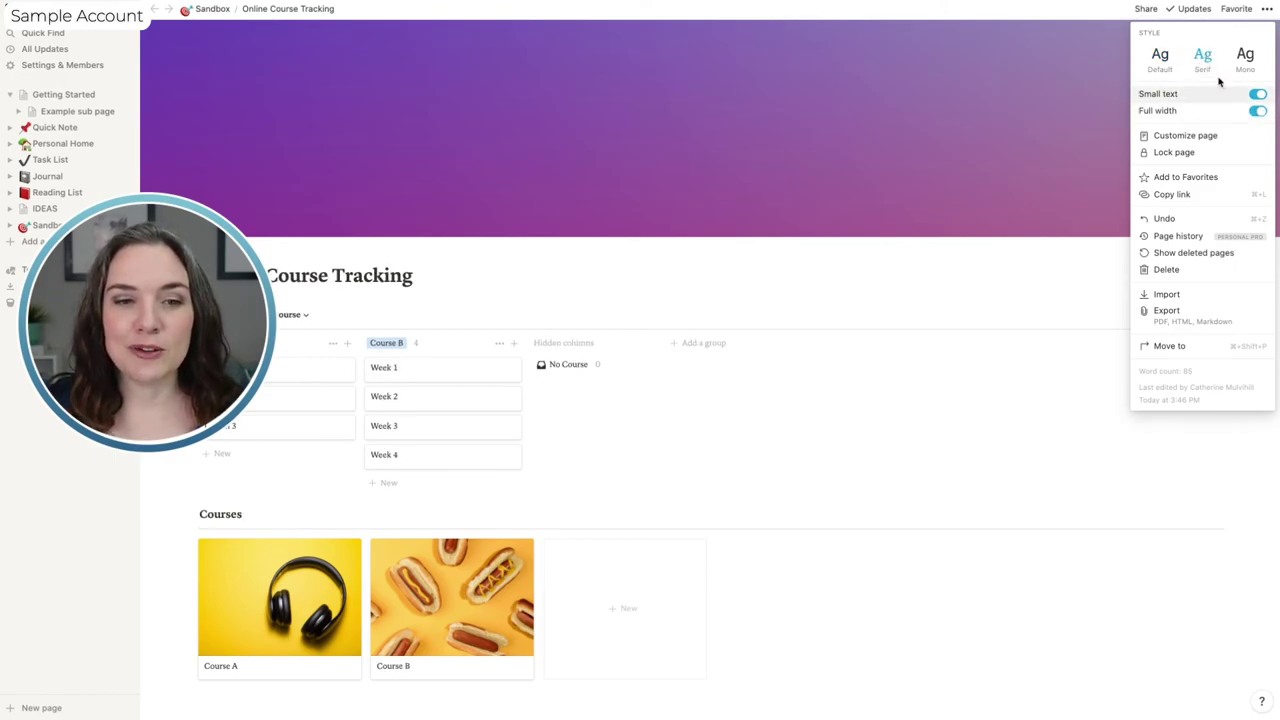
pyautogui.click(1244, 58)
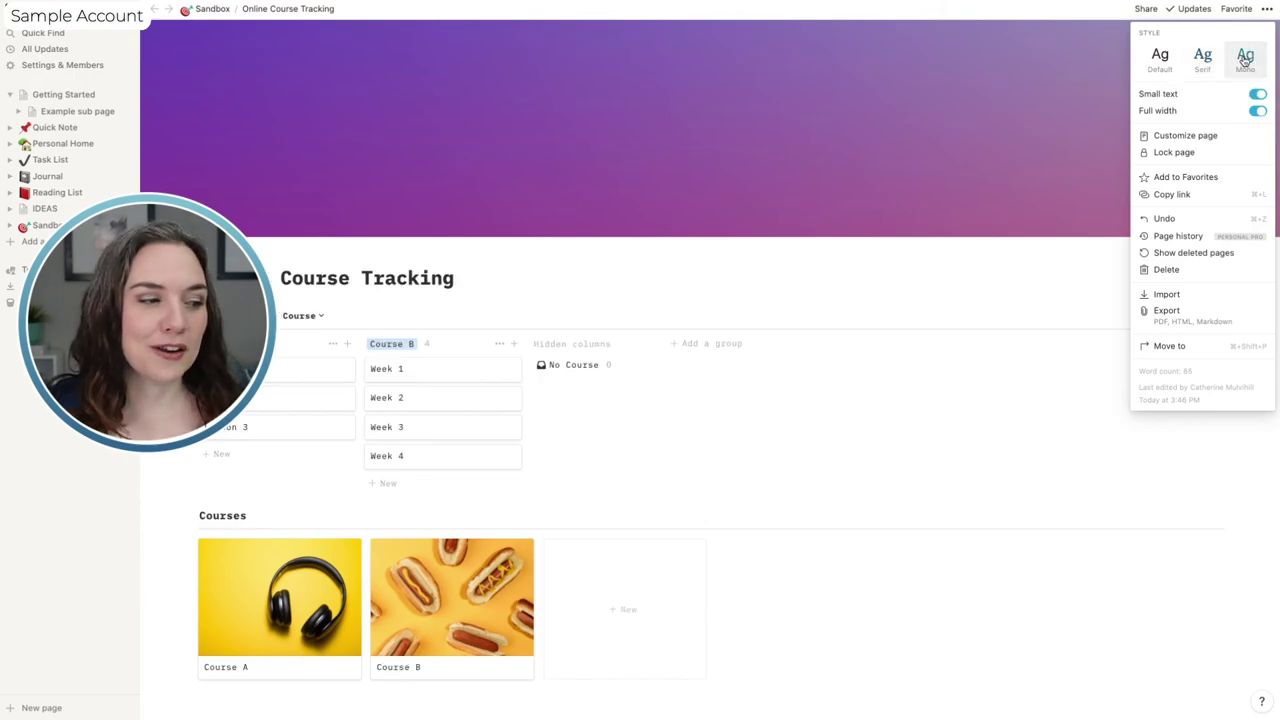
pyautogui.click(1195, 66)
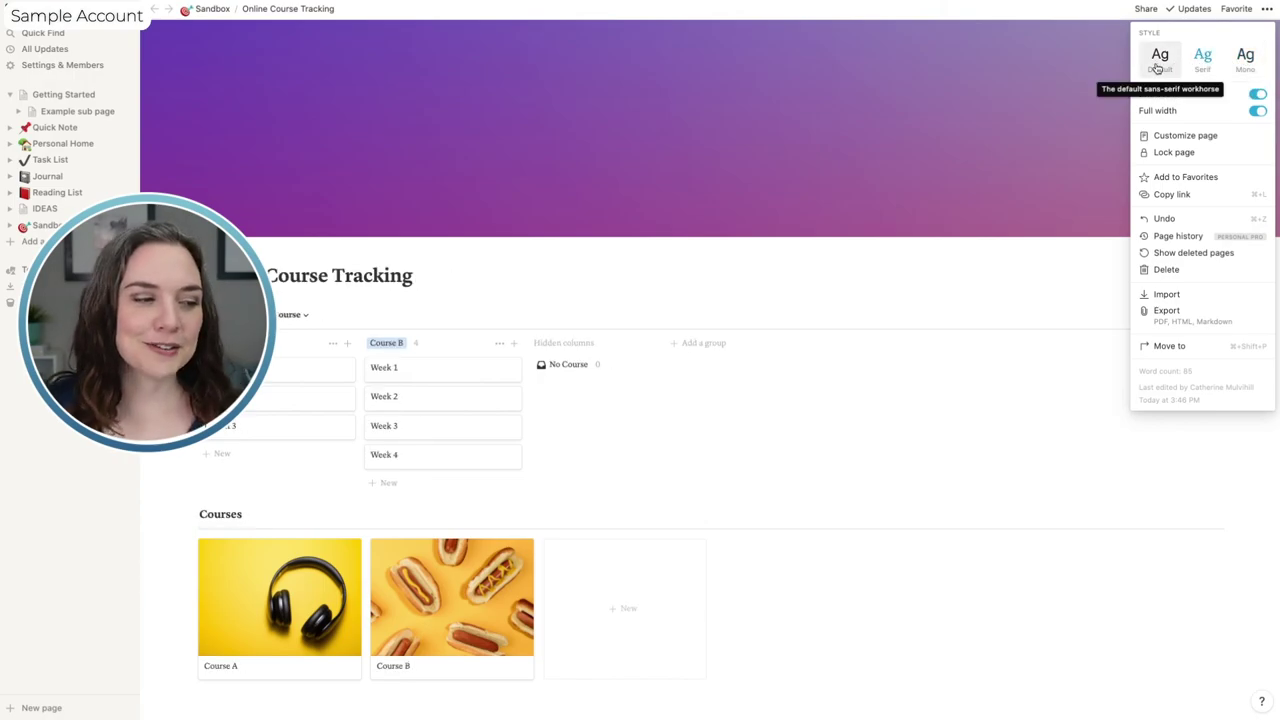
pyautogui.click(1155, 67)
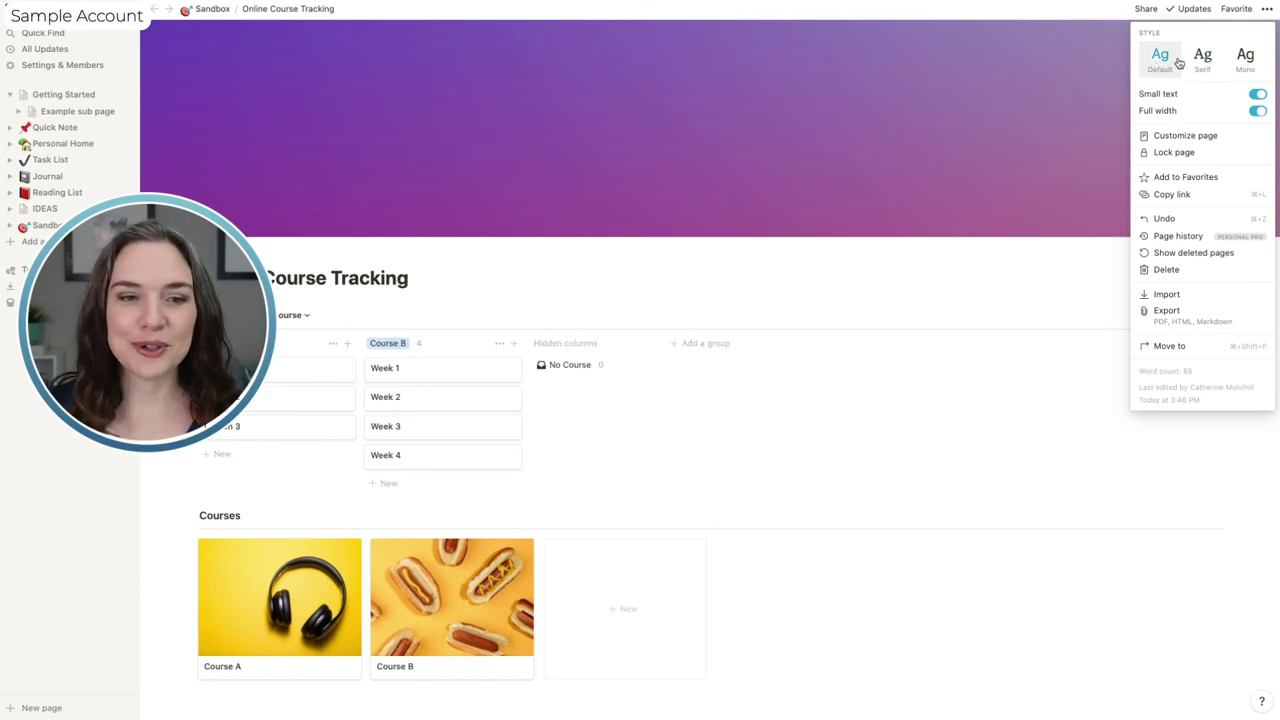
pyautogui.click(1062, 275)
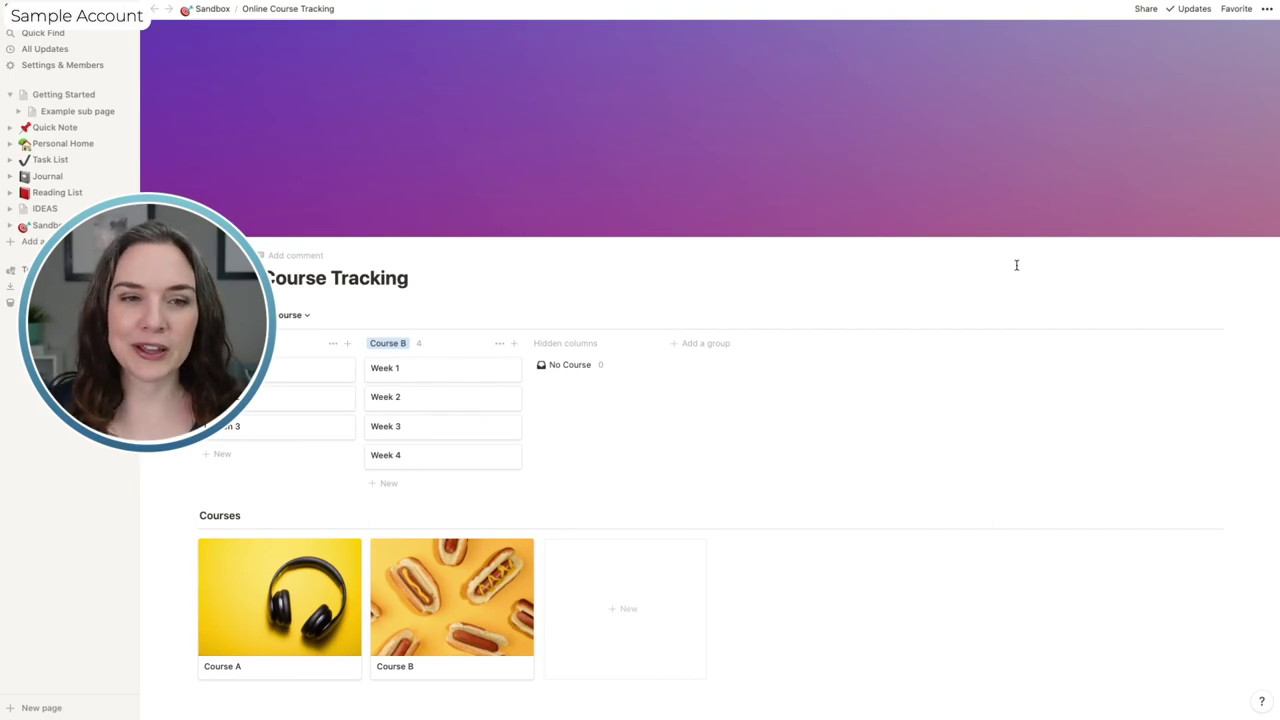
# Turn off full width for the Online Course Tracking page.
pyautogui.click(1268, 9)
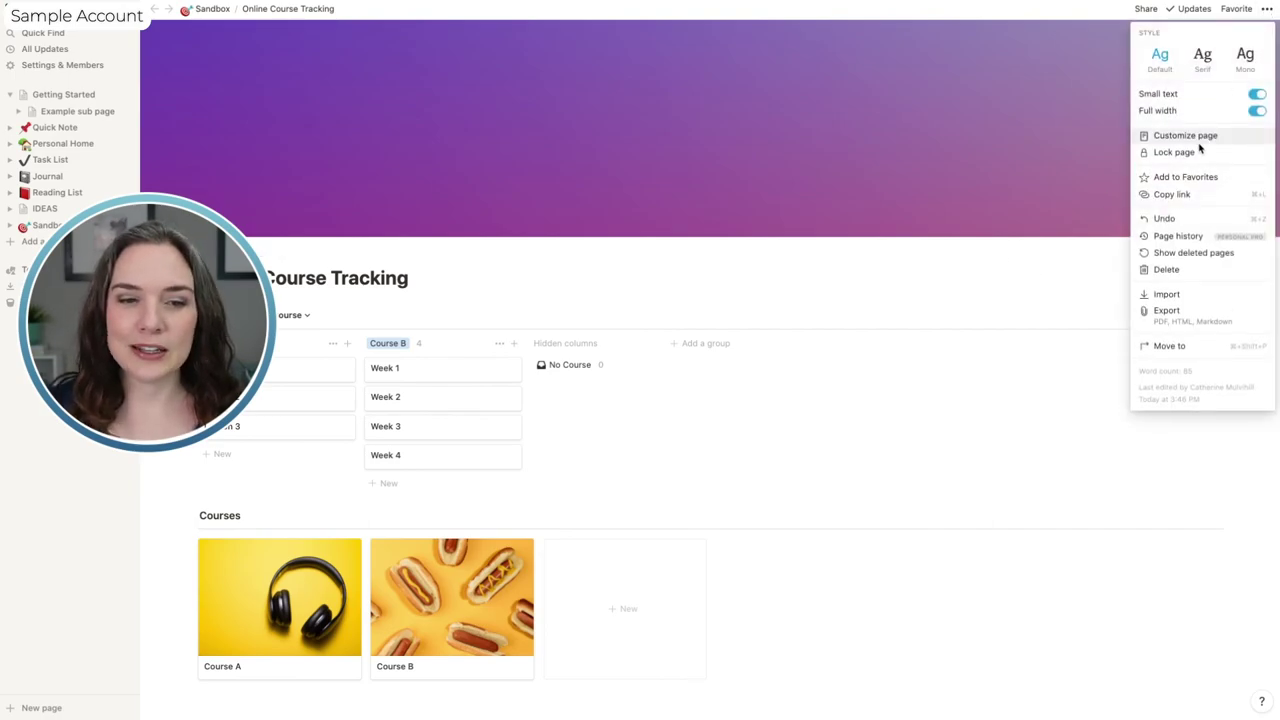
pyautogui.click(1256, 112)
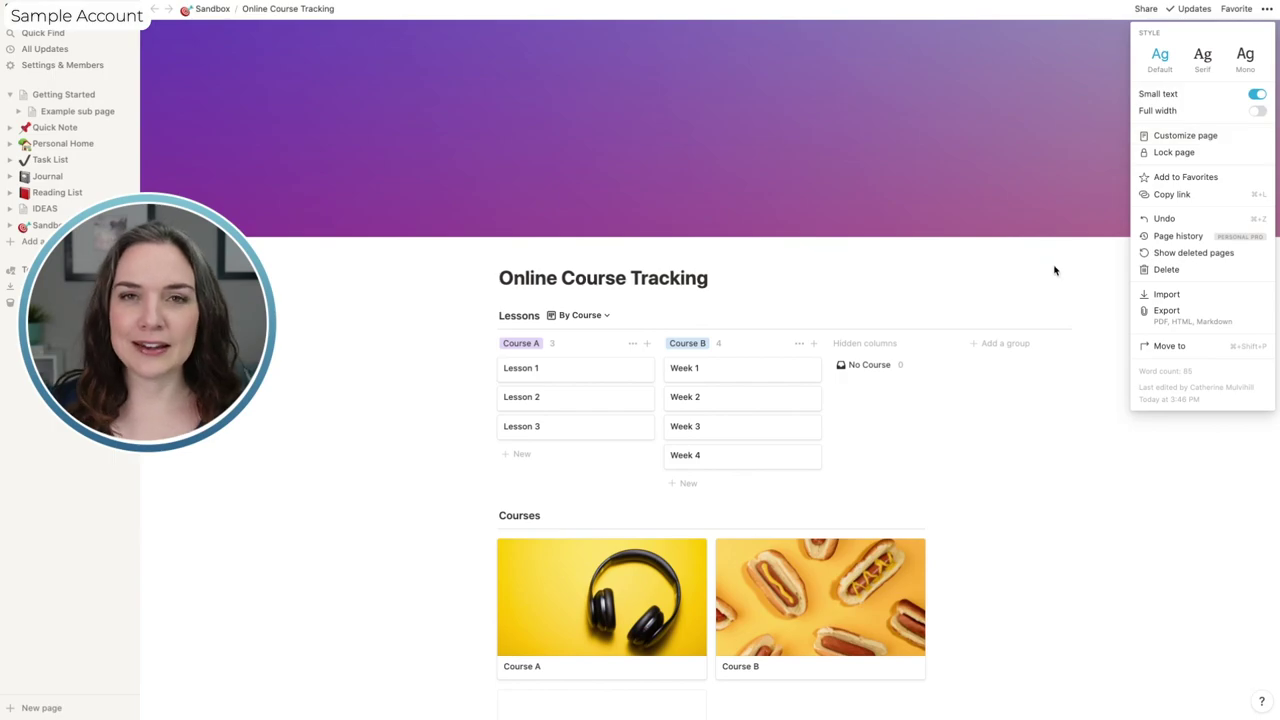